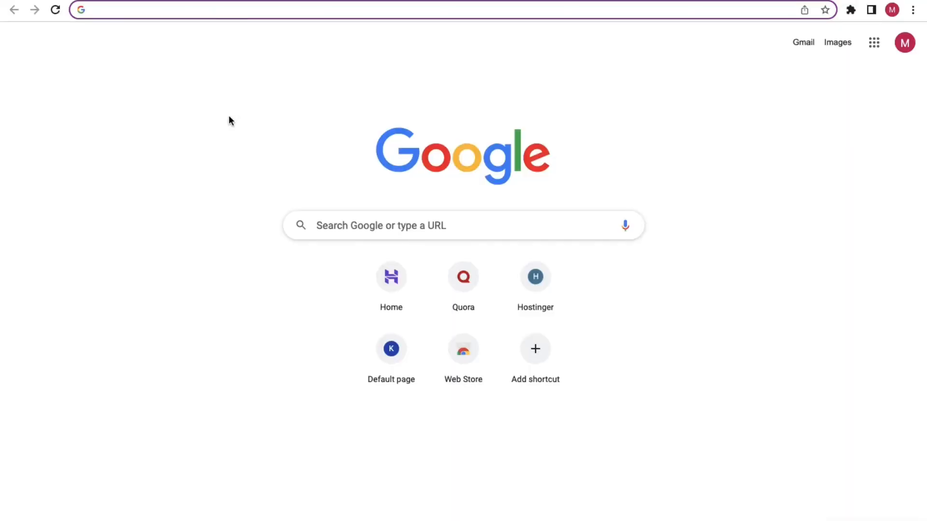
Search Google for 'infinity free' and open the InfinityFree homepage from the top result
type("in")
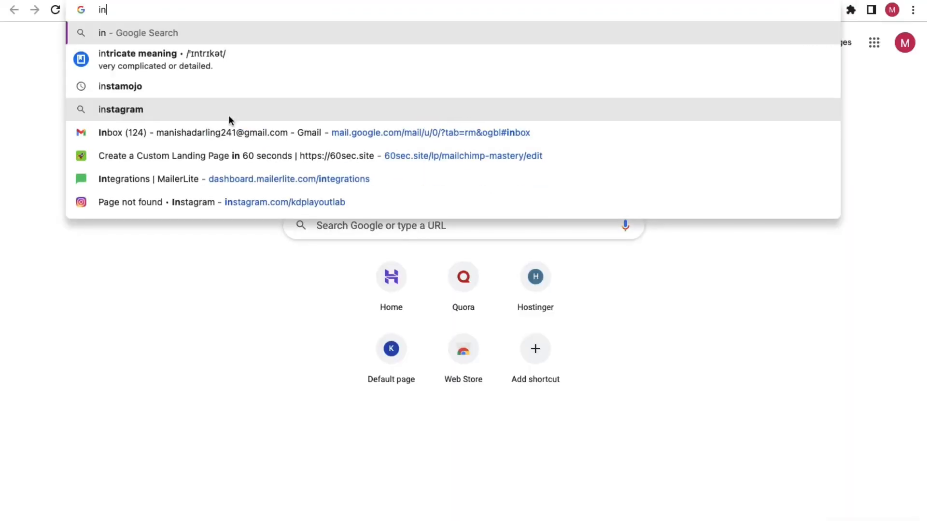
type("fin")
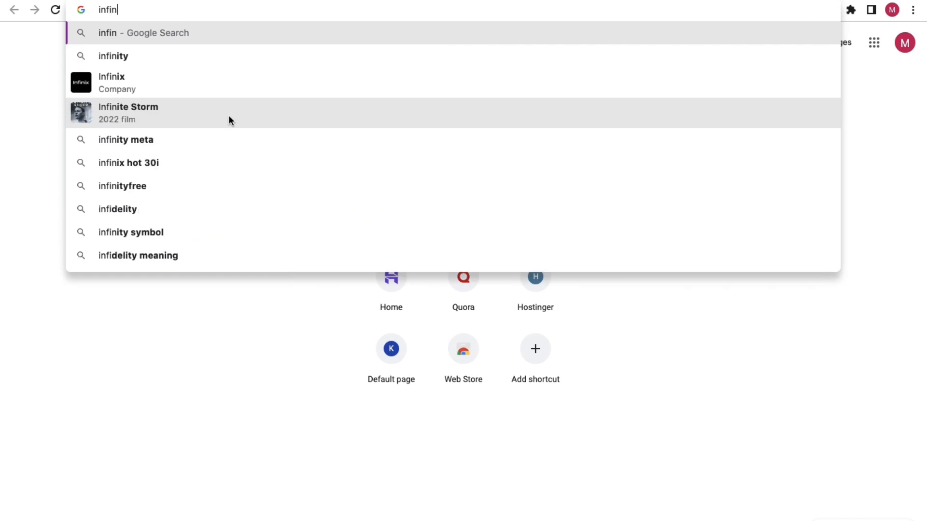
type("ity")
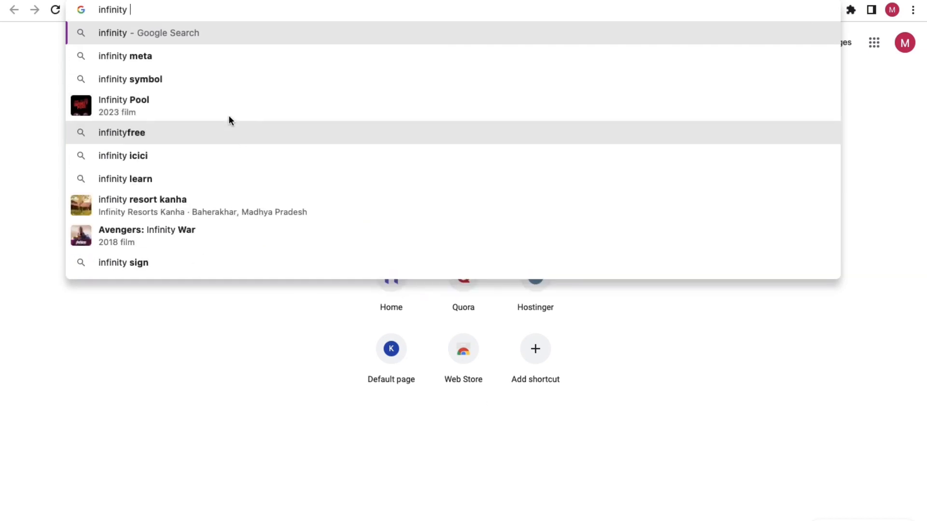
type(" free")
key("Return")
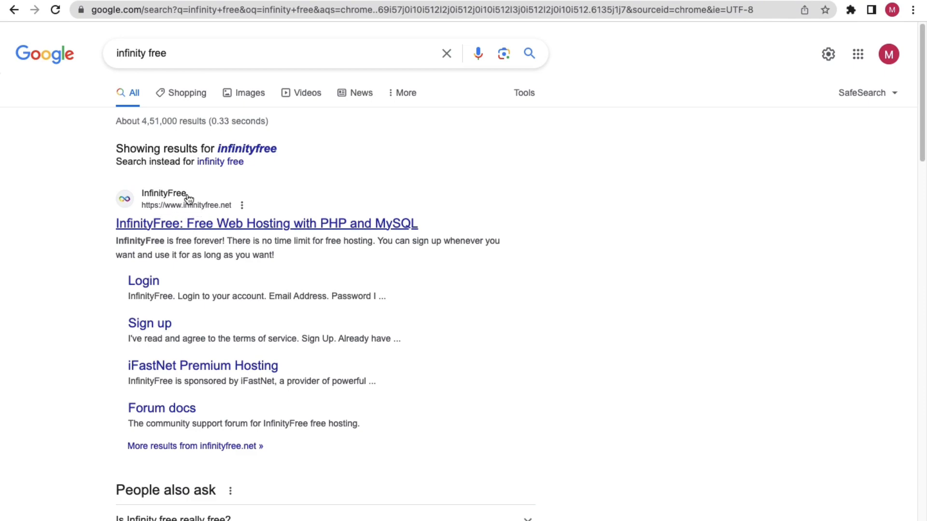
left_click(188, 226)
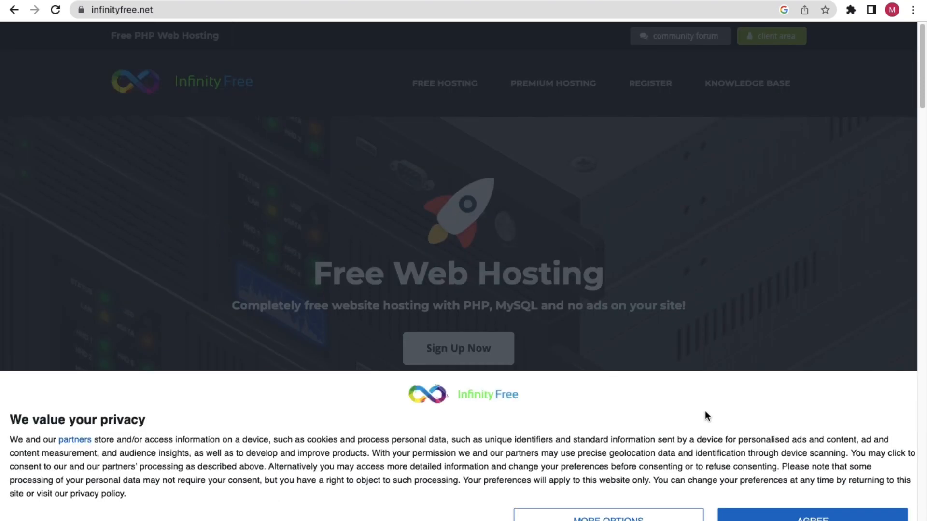
Accept the cookie notice and open InfinityFree's free hosting section
left_click(823, 517)
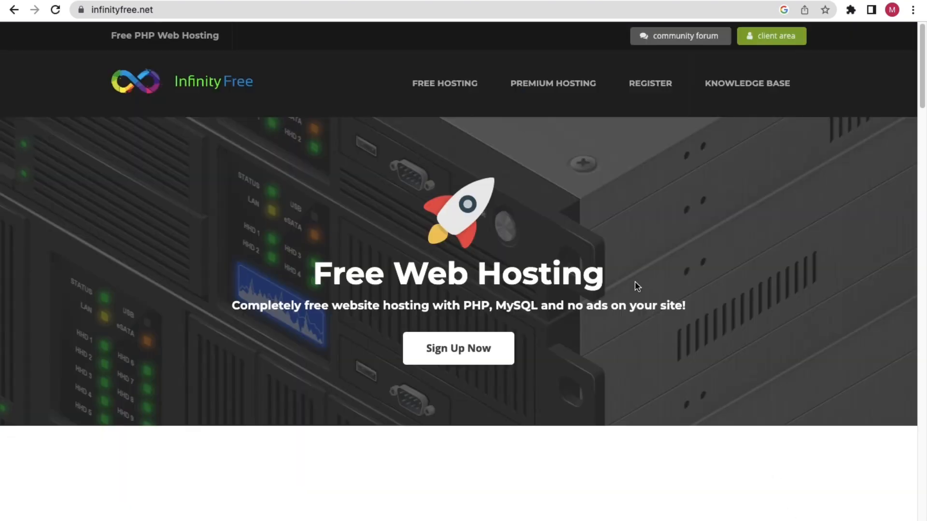
scroll(445, 187, "down", 1)
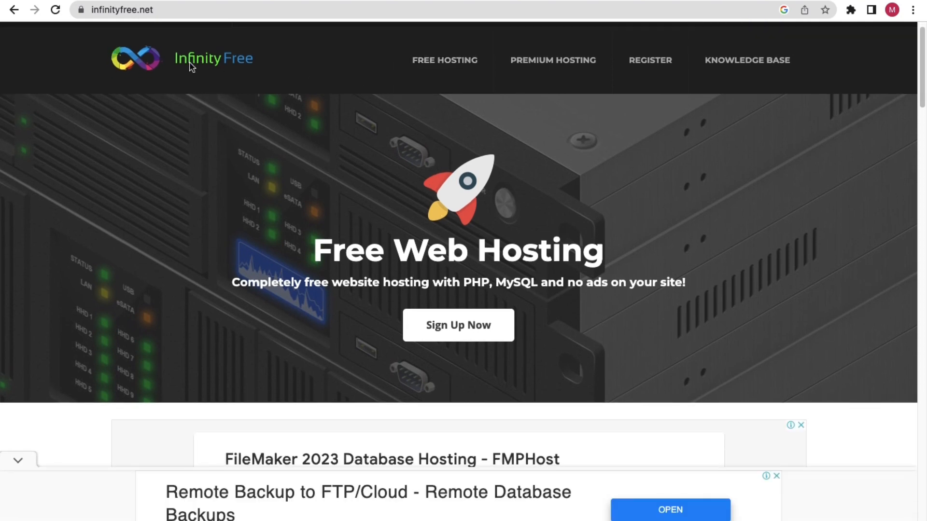
left_click(439, 72)
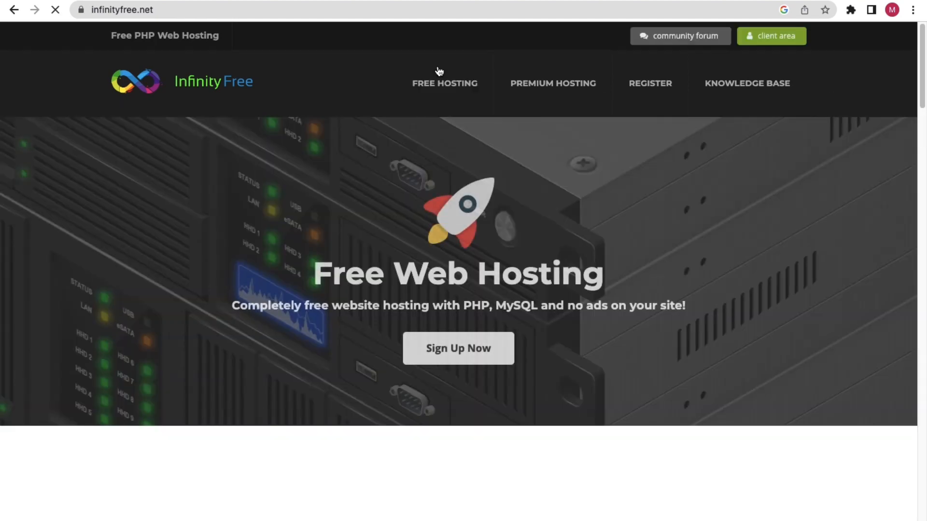
Scroll to the feature list and highlight the Fastest Free Hosting, 99.9% Uptime and Unlimited Hosting headings
scroll(283, 226, "down", 2)
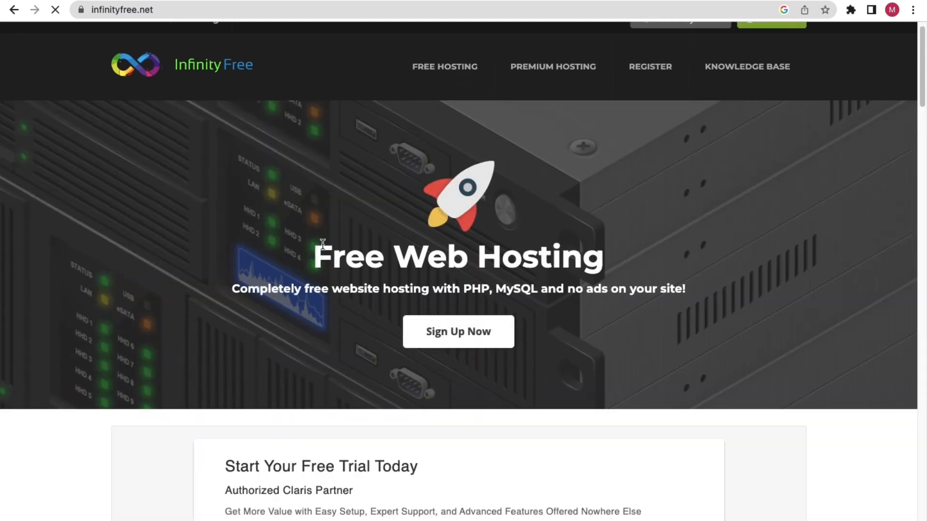
scroll(324, 244, "down", 4)
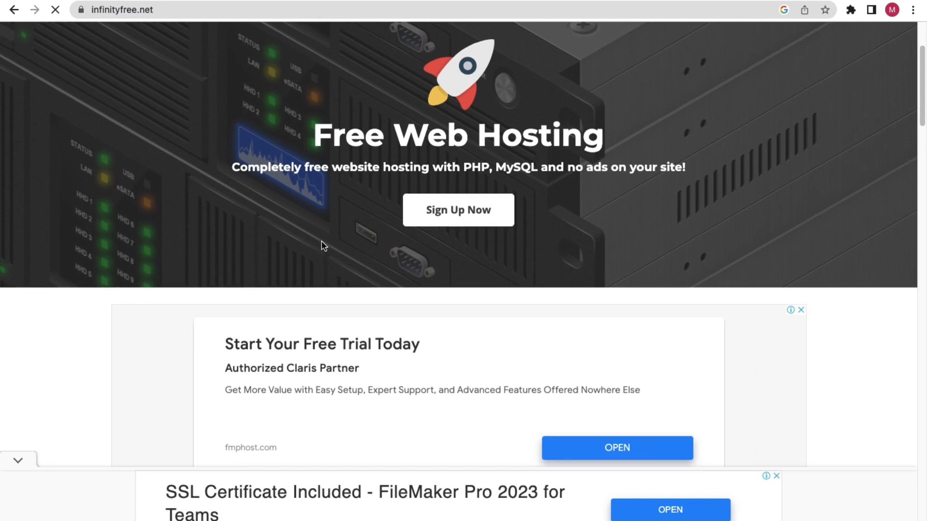
scroll(172, 260, "down", 1)
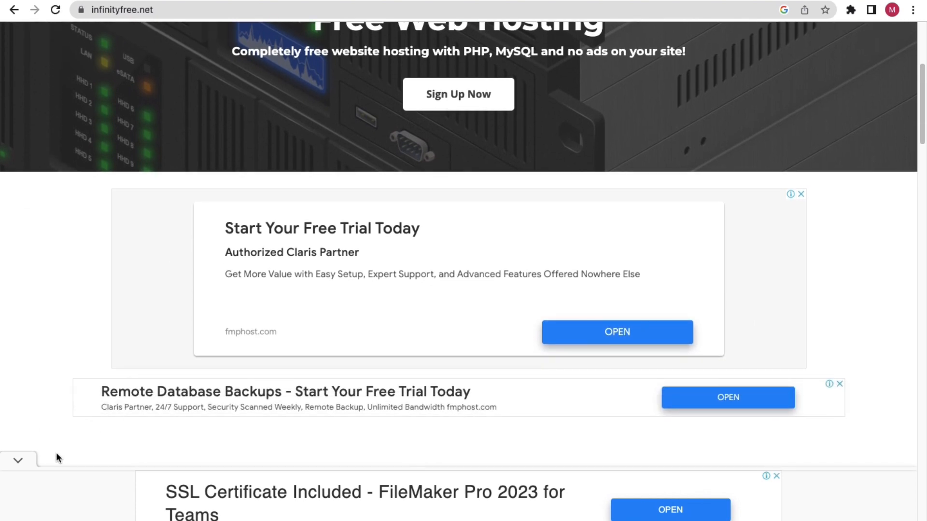
left_click(18, 460)
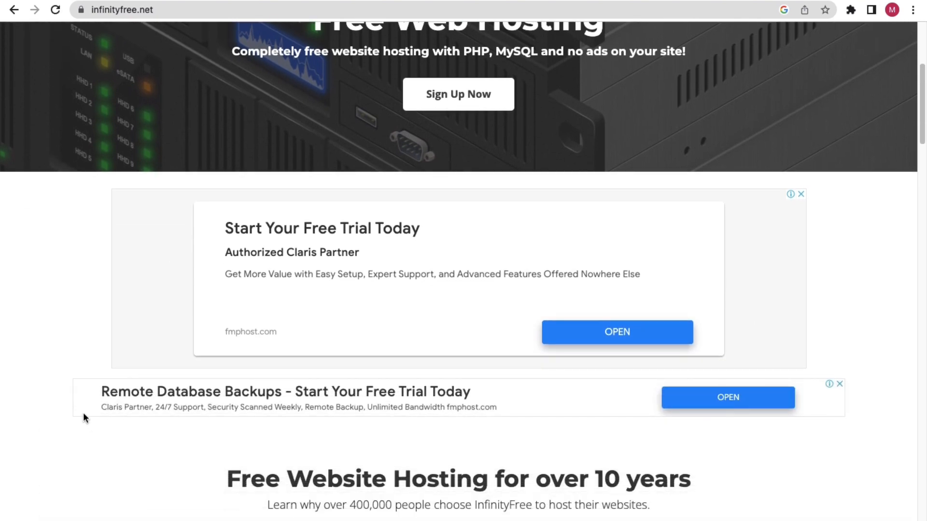
scroll(84, 412, "down", 2)
scroll(152, 388, "down", 4)
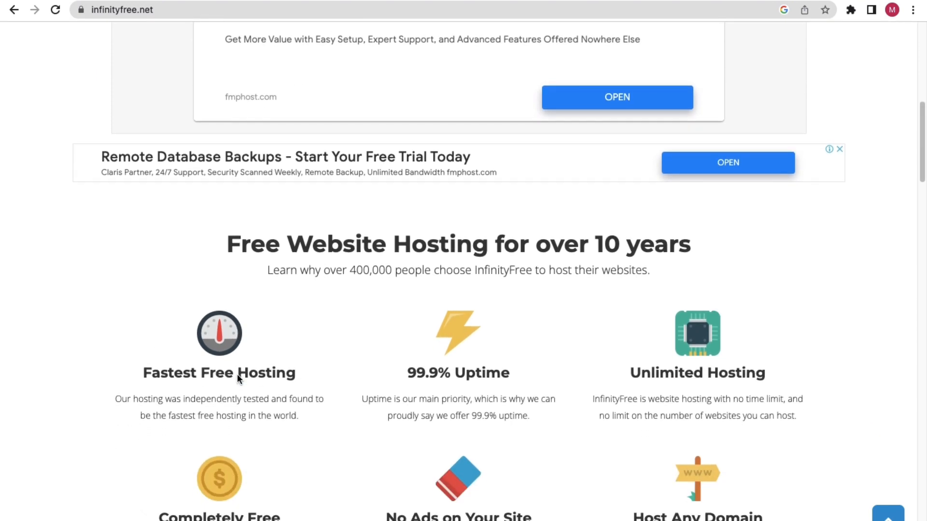
scroll(237, 373, "down", 2)
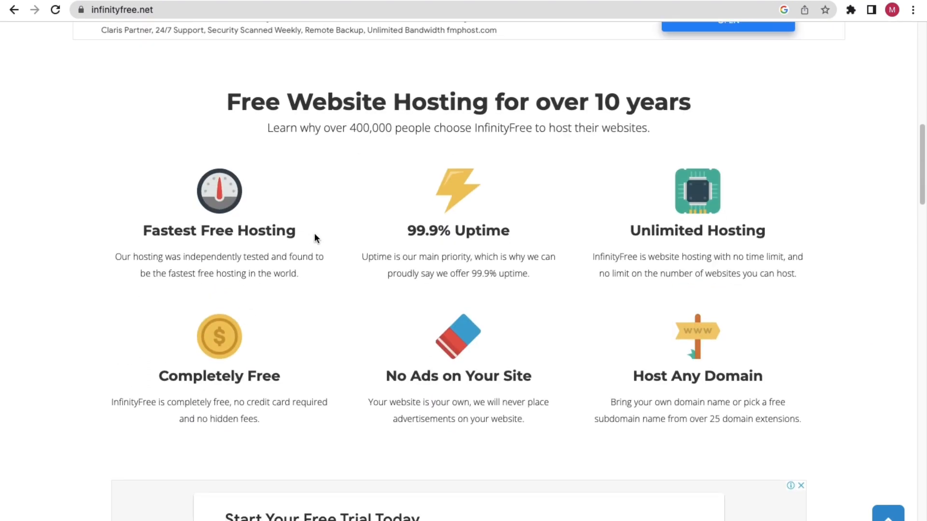
left_click_drag(315, 234, 188, 234)
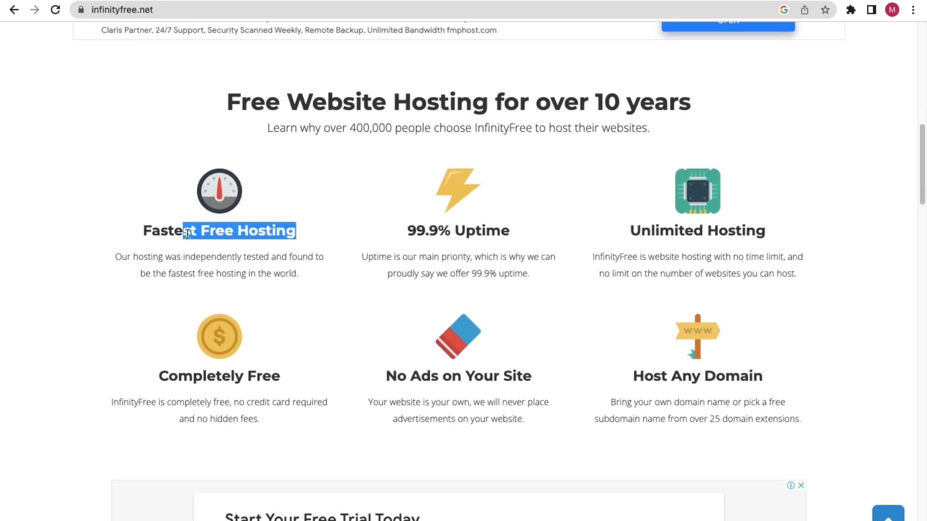
left_click(297, 235)
left_click_drag(400, 236, 530, 248)
left_click(531, 248)
left_click_drag(616, 236, 768, 237)
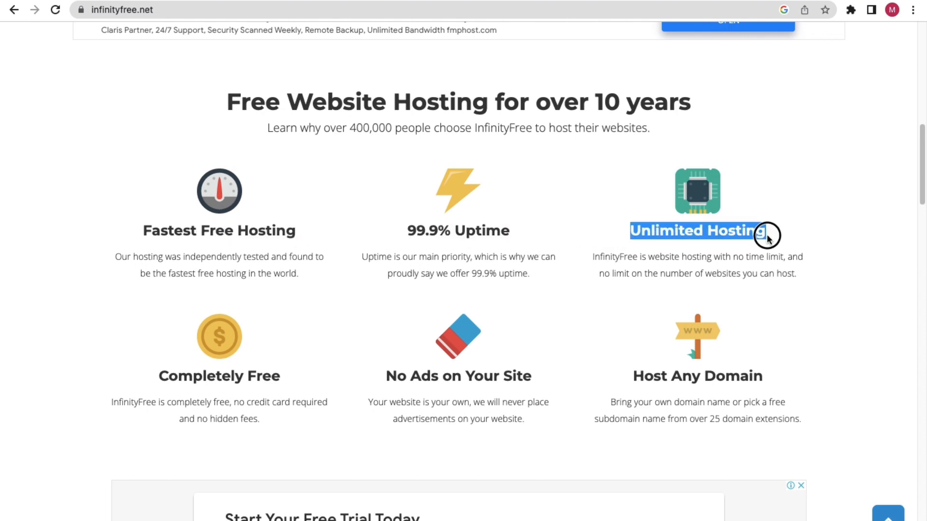
left_click(673, 280)
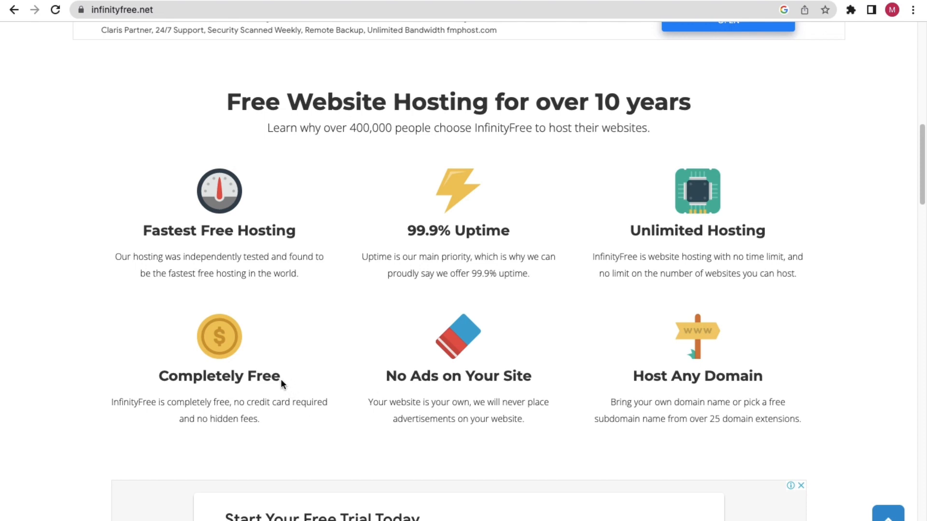
Highlight the Completely Free, No Ads on Your Site and Host Any Domain headings
left_click_drag(282, 383, 159, 379)
left_click_drag(380, 372, 550, 380)
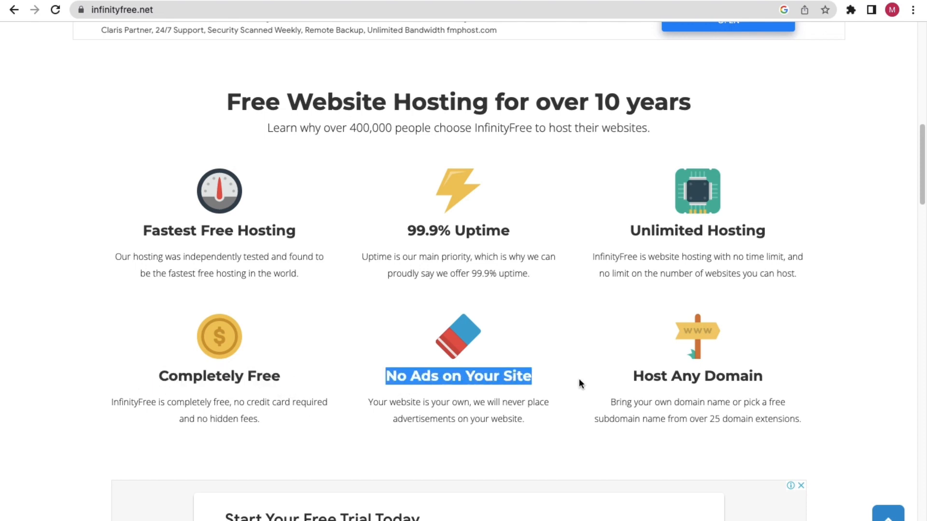
left_click_drag(638, 375, 692, 379)
left_click(653, 390)
Scroll down to the 'Install 400+ applications' phrase, highlight it, then scroll back up
scroll(523, 390, "down", 10)
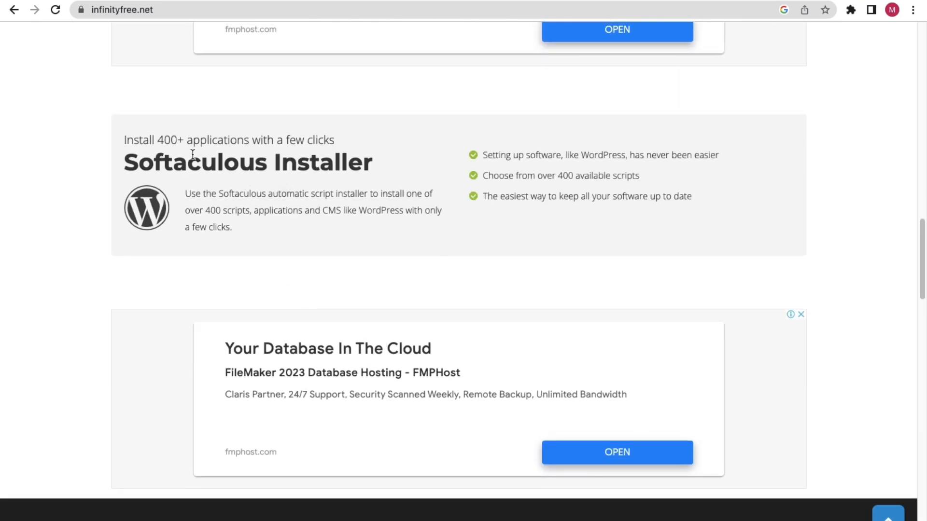
left_click_drag(128, 139, 251, 142)
scroll(268, 225, "up", 7)
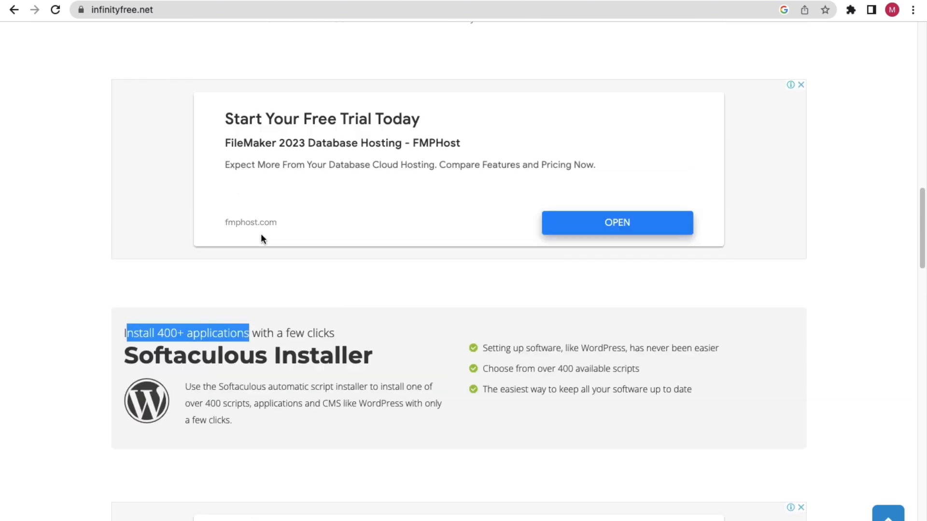
scroll(256, 261, "up", 5)
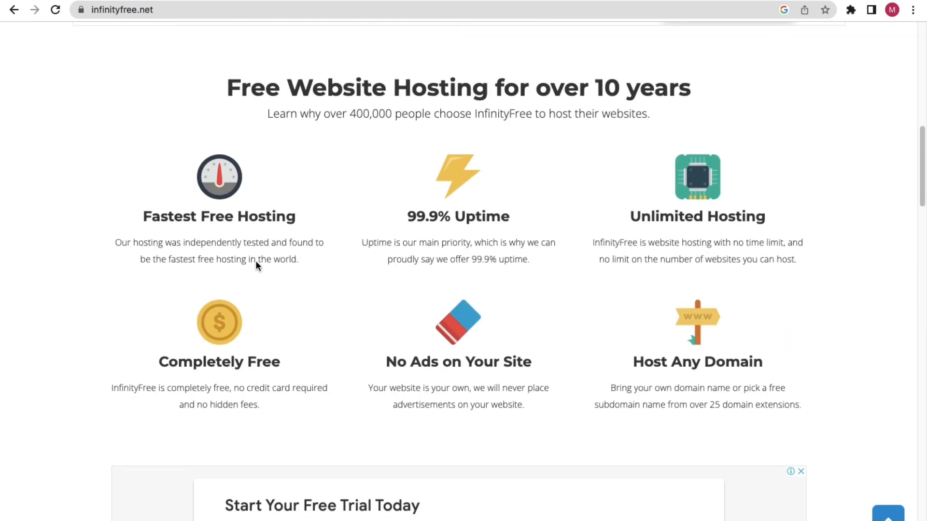
scroll(255, 263, "up", 10)
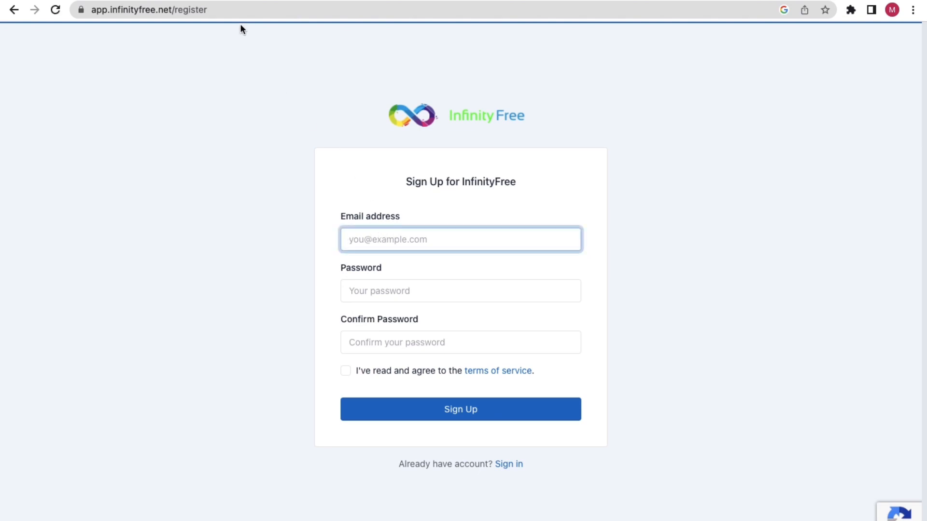
Copy the Google account's e-mail address and paste it into the sign-up e-mail field
left_click(222, 0)
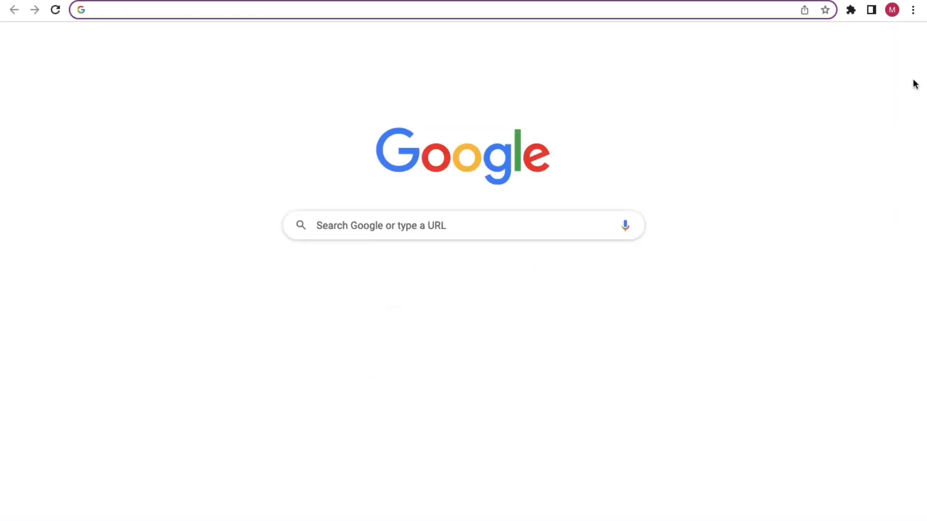
left_click(897, 45)
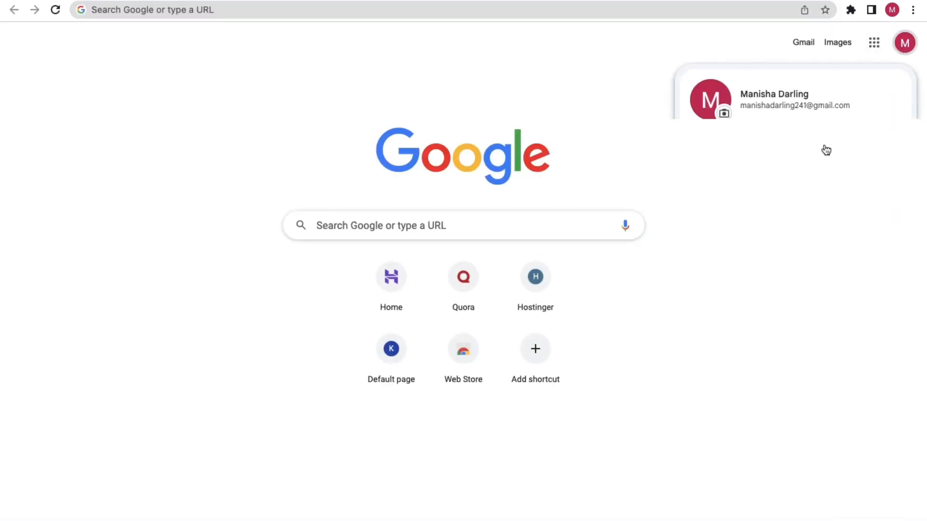
triple_click(754, 106)
right_click(754, 109)
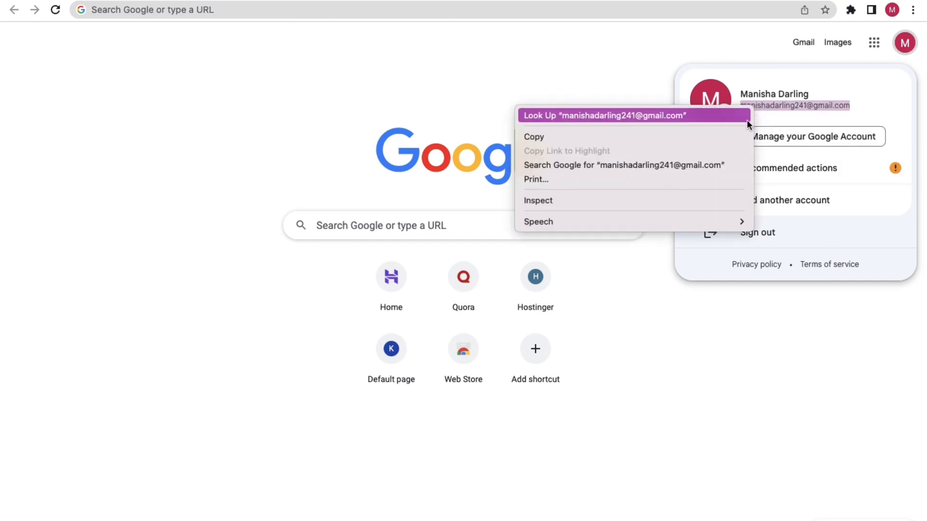
left_click(736, 133)
left_click(145, 0)
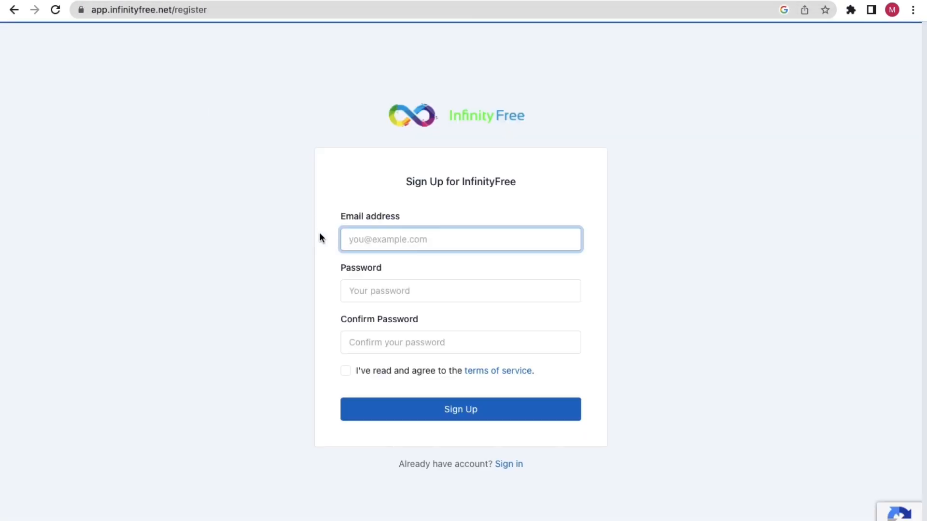
right_click(347, 235)
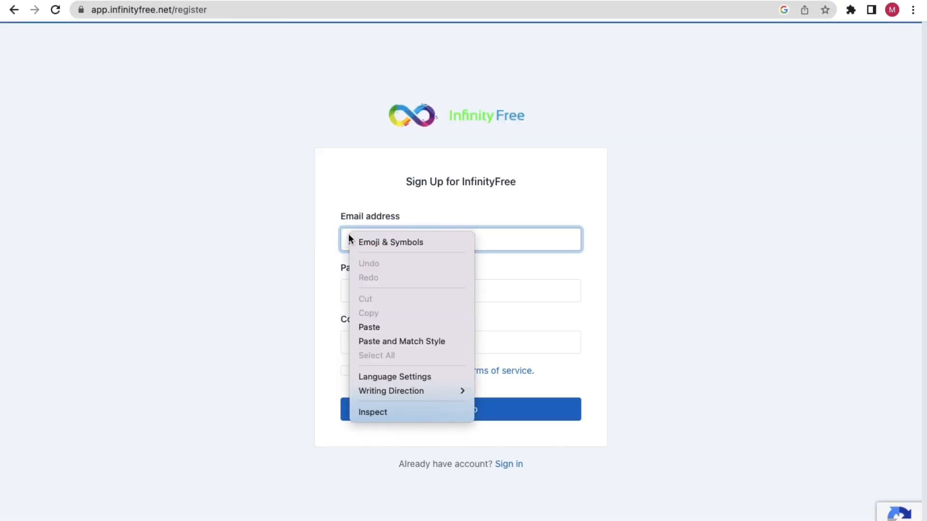
left_click(364, 329)
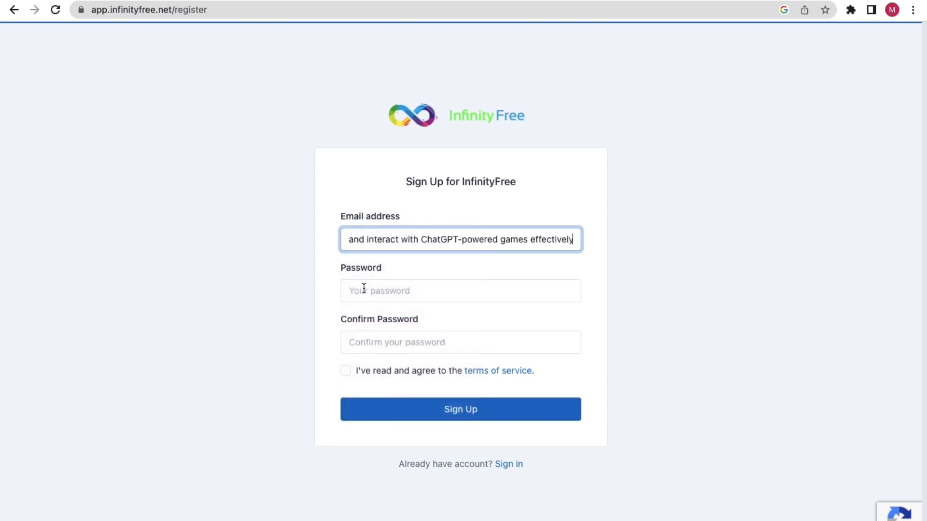
Re-copy the account e-mail and replace the wrong text in the e-mail field with it
left_click(332, 0)
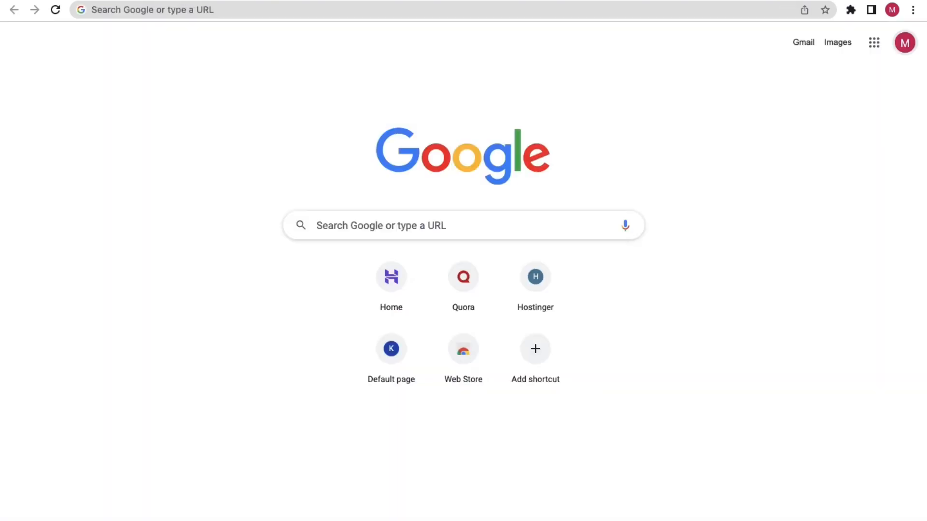
left_click(911, 49)
right_click(775, 105)
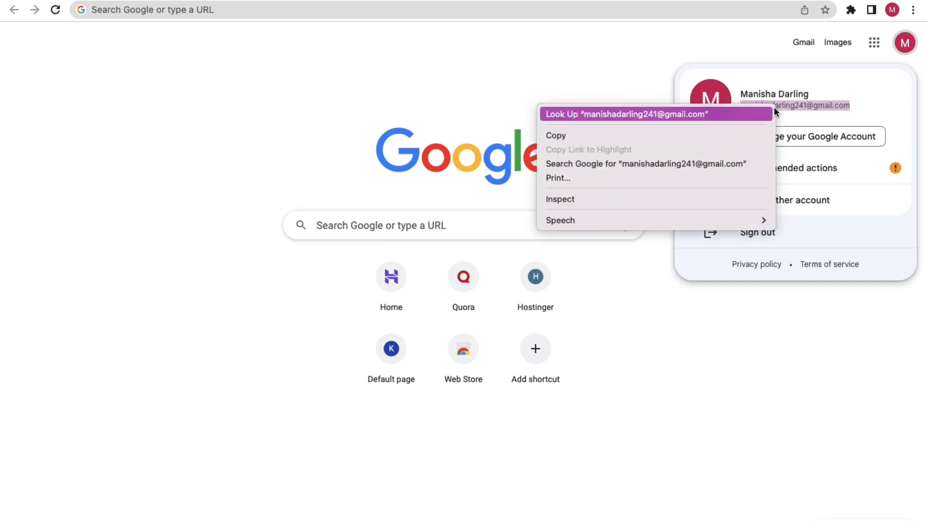
left_click(703, 135)
left_click(81, 1)
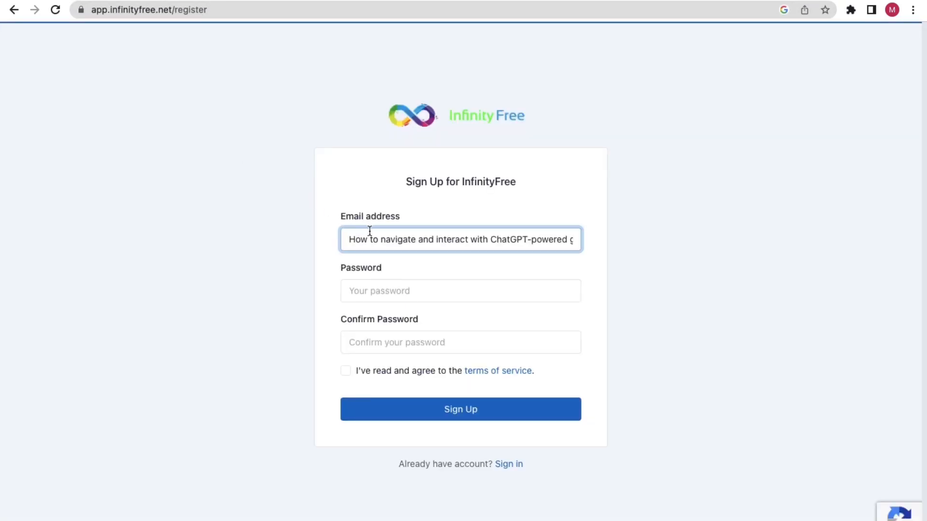
key("ctrl+a")
key("ctrl+v")
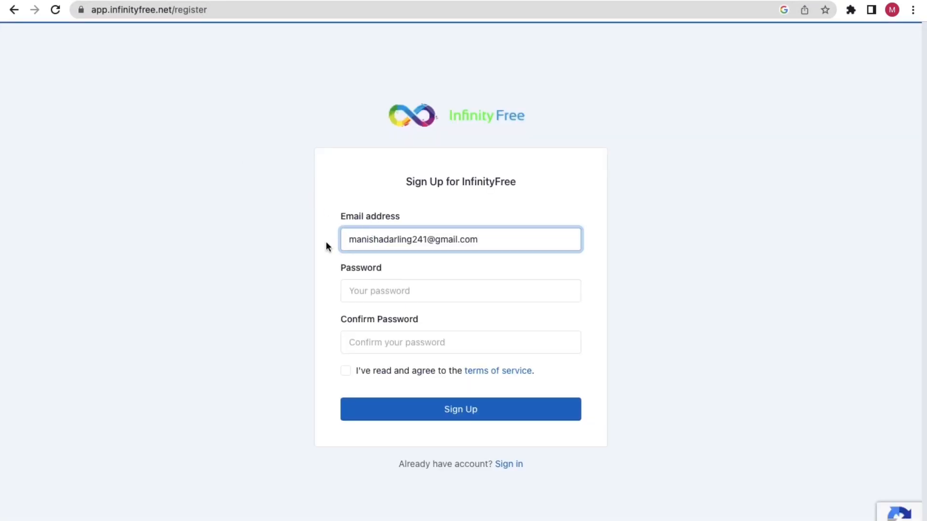
left_click(295, 253)
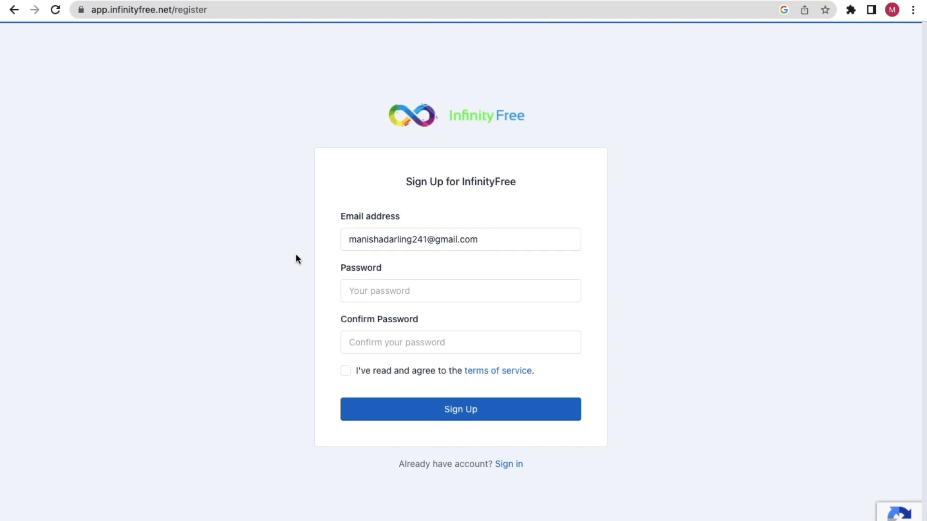
Enter and confirm the account password, accept the terms of service, and submit the form
left_click(370, 295)
type("m")
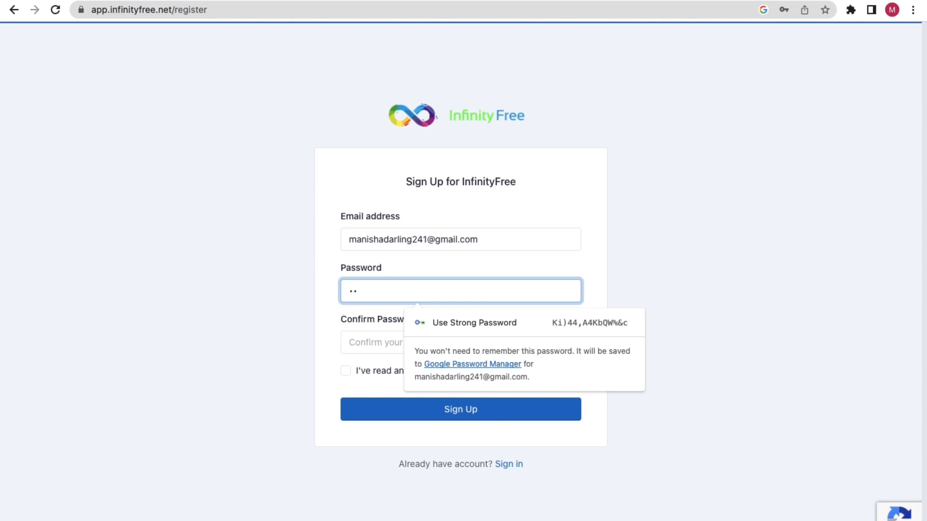
type("••••••")
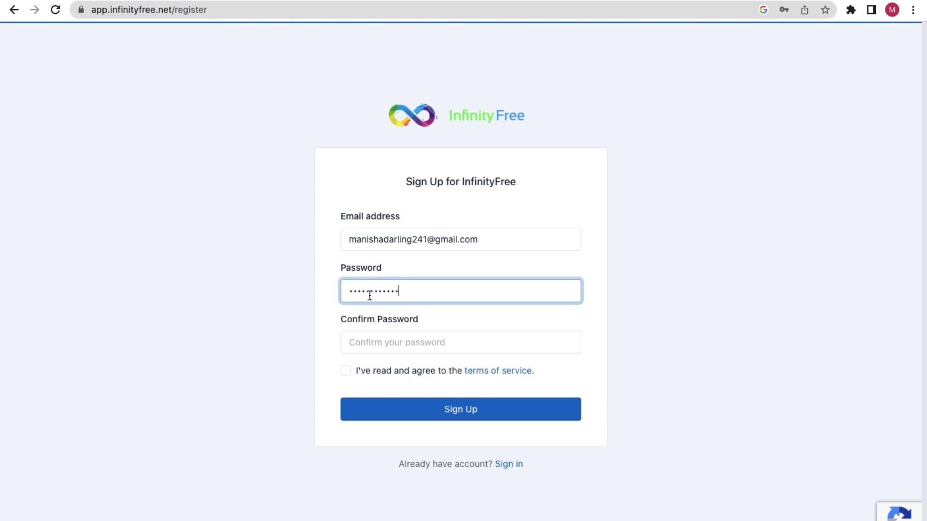
left_click(399, 344)
type("m")
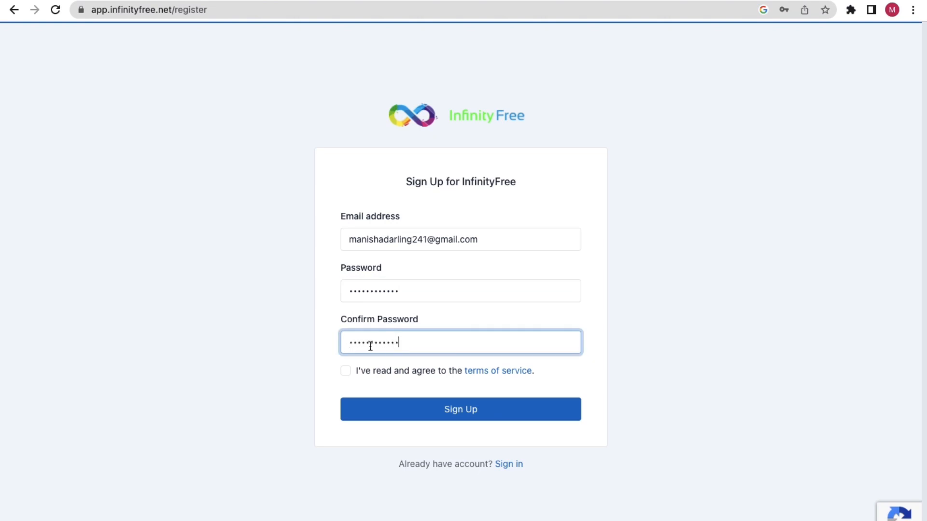
left_click(291, 351)
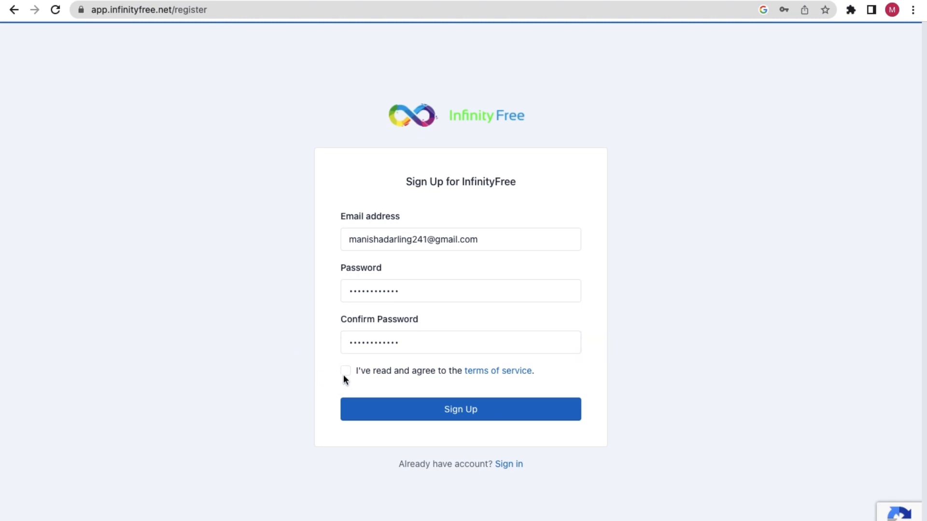
left_click(438, 421)
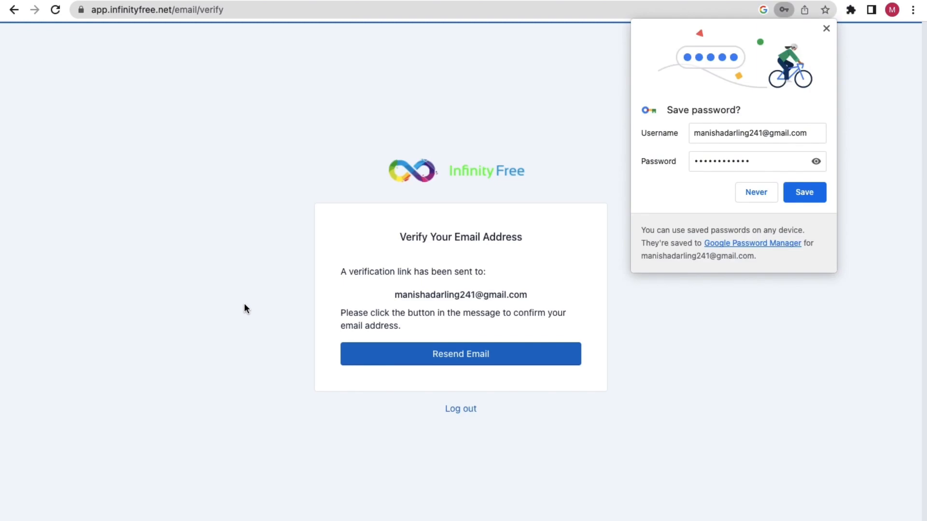
Save the password in Chrome, then confirm the address from InfinityFree's verification e-mail in Gmail
left_click(804, 192)
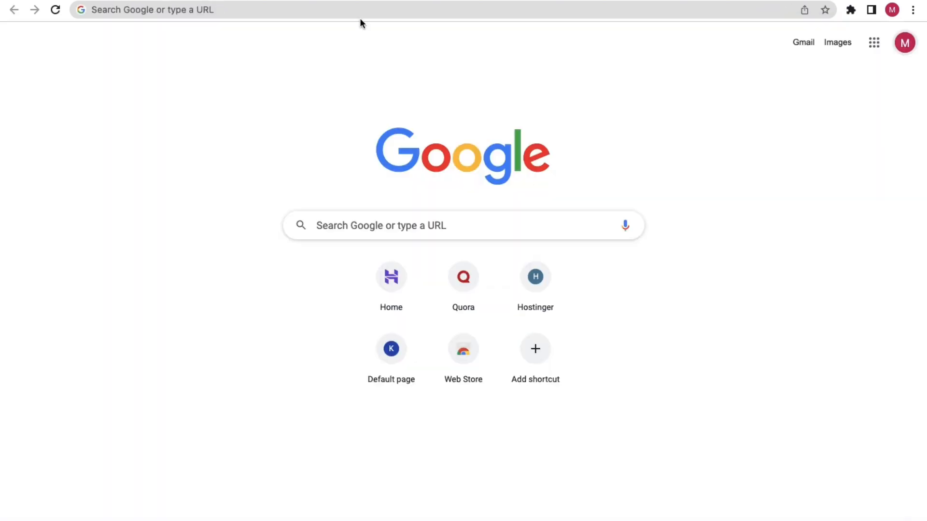
left_click(803, 43)
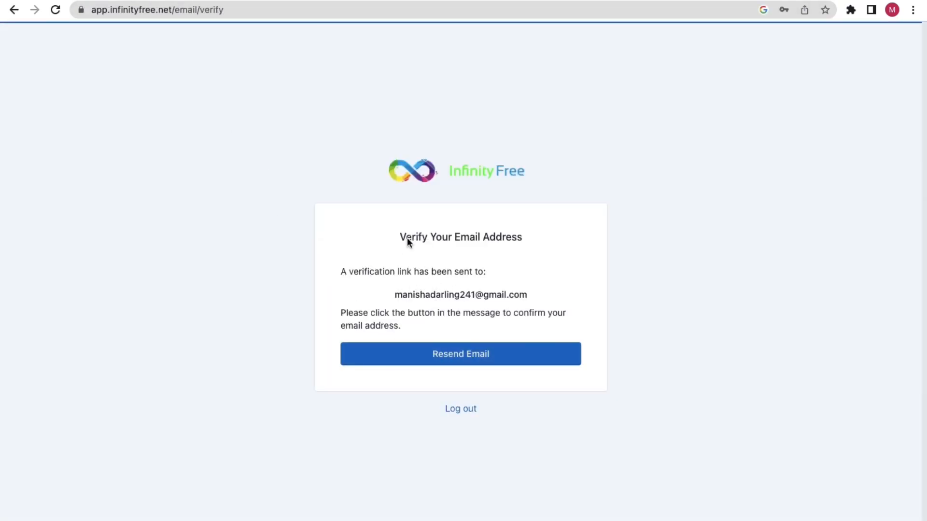
left_click_drag(344, 274, 430, 274)
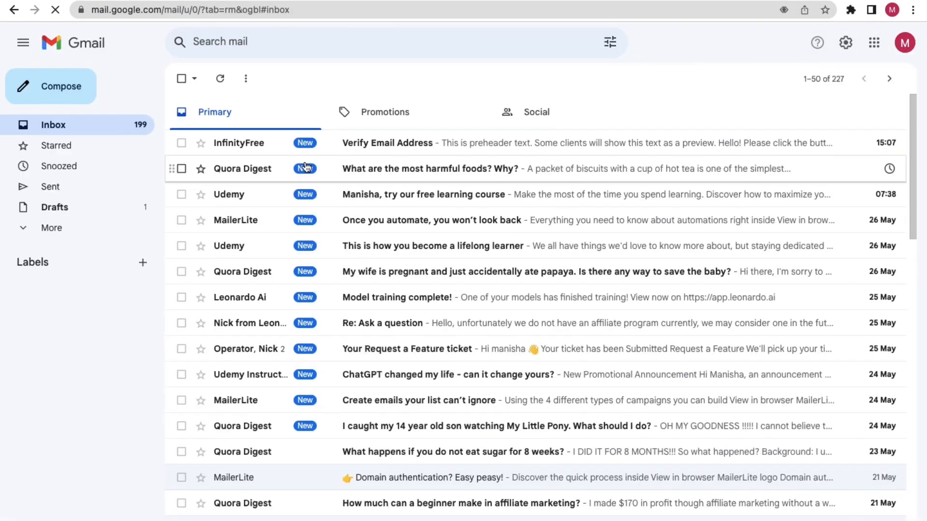
left_click(338, 142)
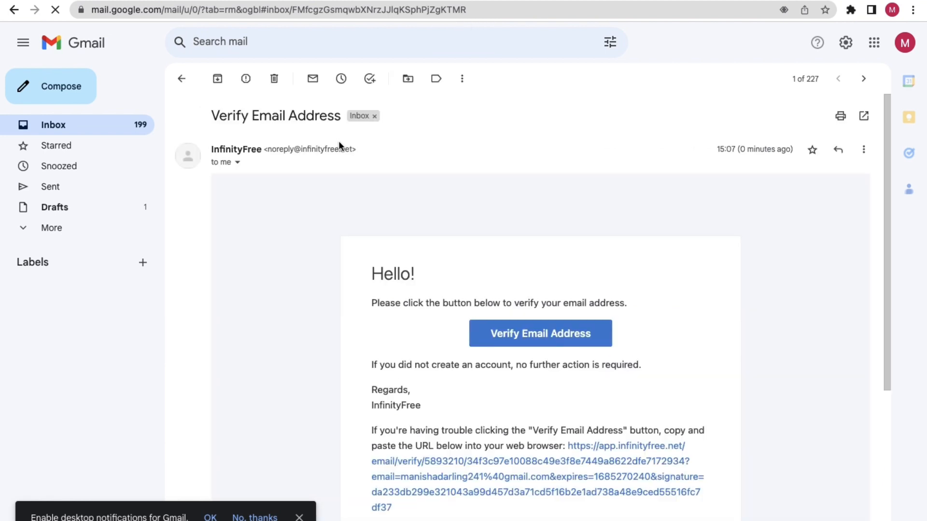
left_click(538, 338)
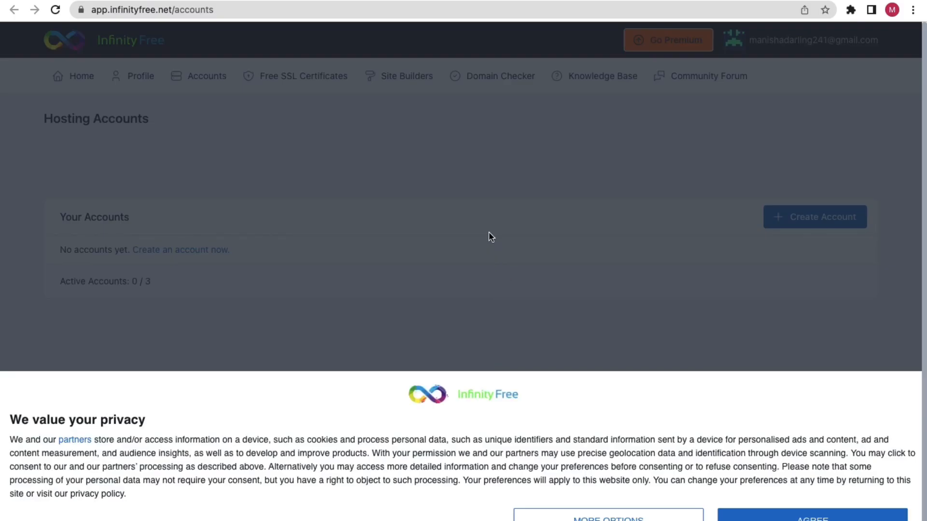
Accept the cookie privacy notice on the Hosting Accounts page
left_click(779, 519)
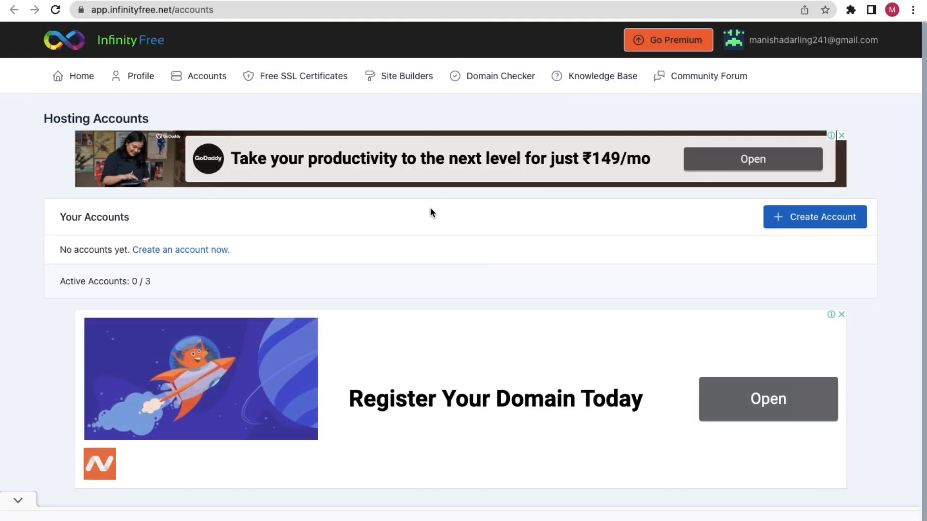
scroll(388, 225, "down", 1)
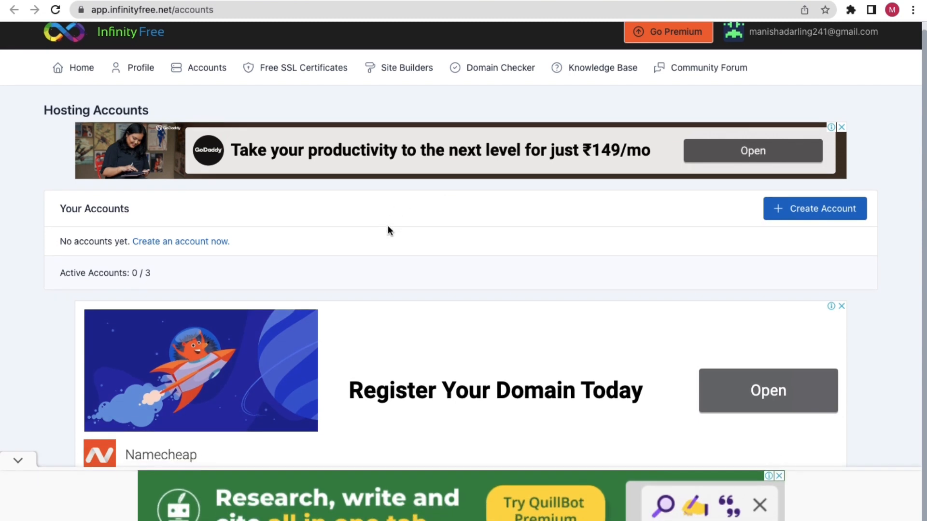
scroll(385, 244, "up", 1)
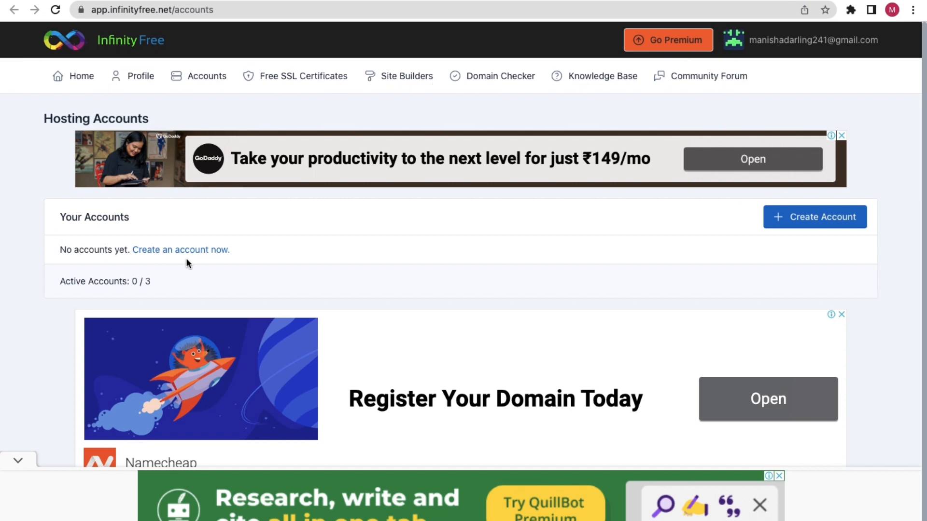
Start a new hosting account, briefly trying the custom domain option before choosing a free subdomain
left_click(821, 223)
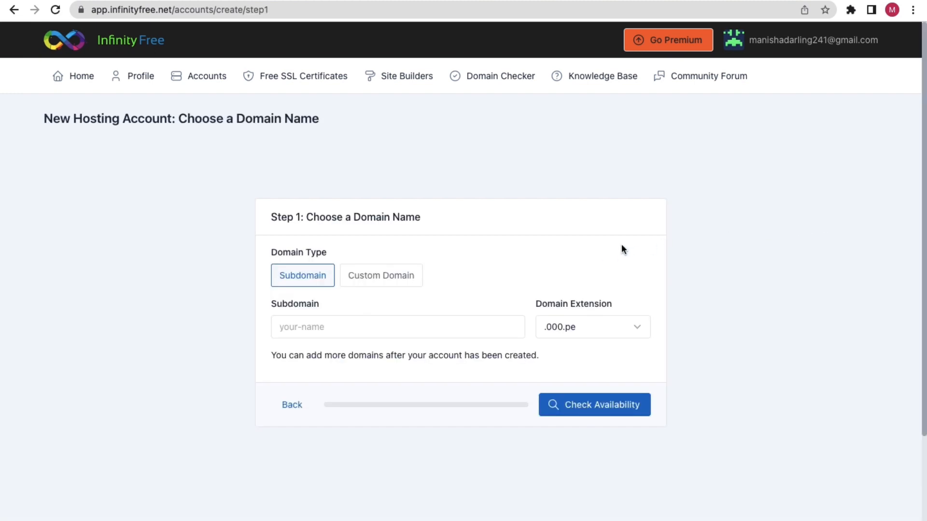
scroll(409, 283, "down", 1)
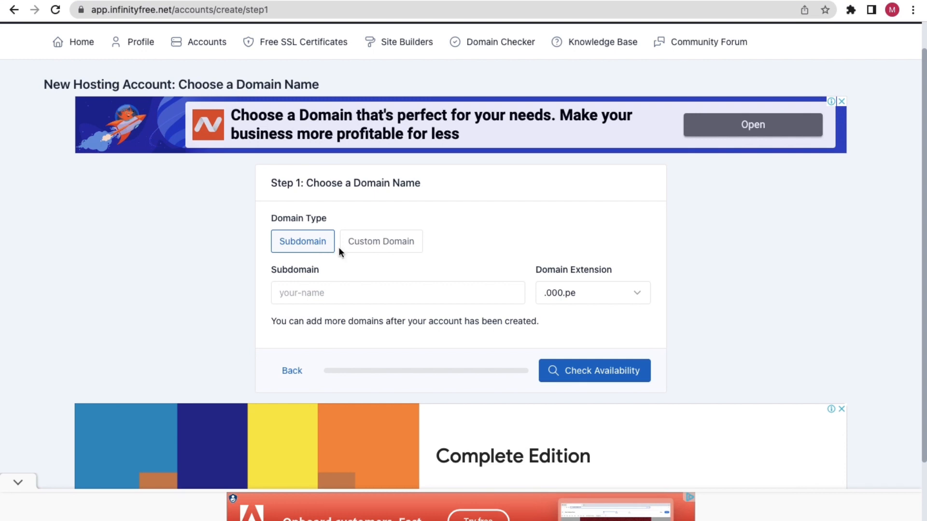
left_click(361, 244)
scroll(367, 273, "down", 2)
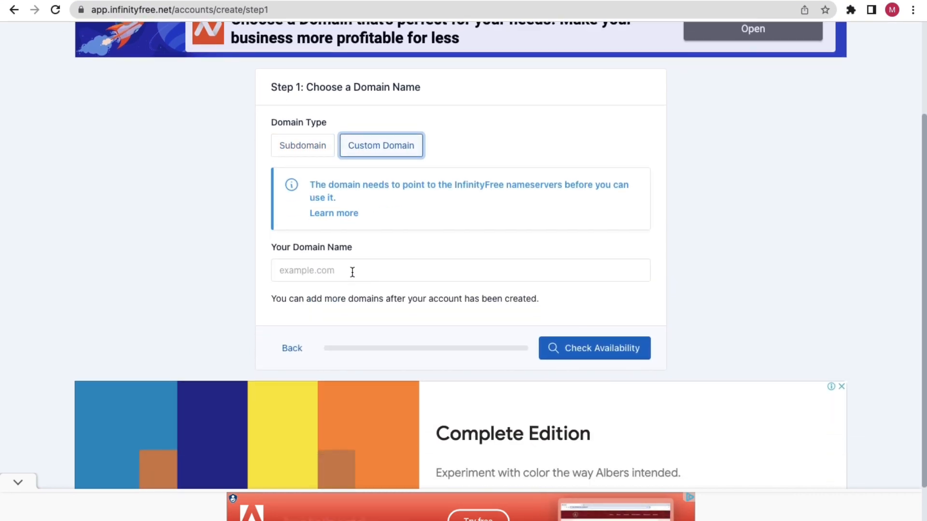
left_click(301, 151)
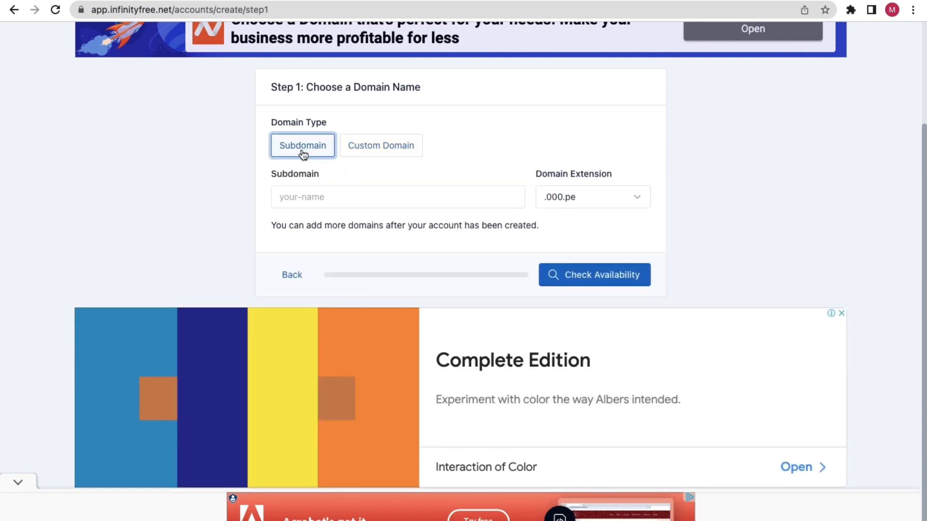
Choose the .great-site.net extension and enter the subdomain name
left_click(363, 195)
left_click(569, 200)
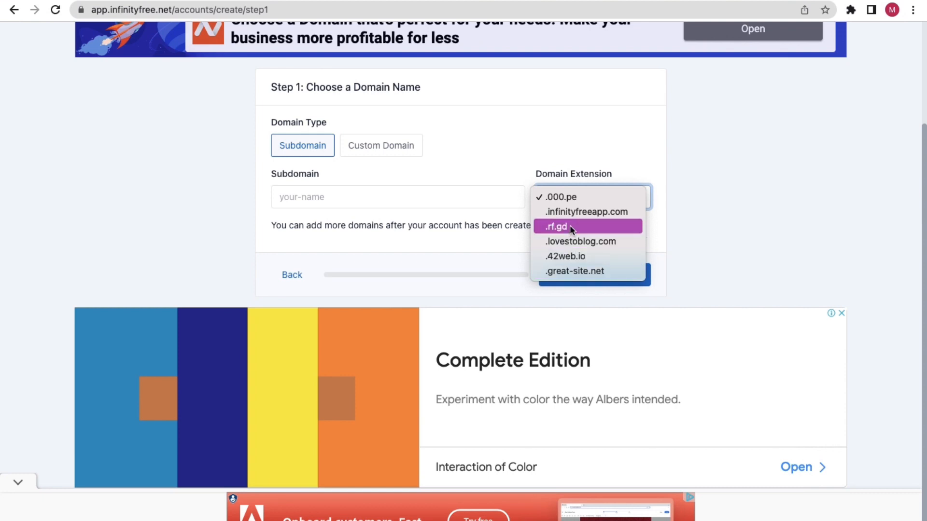
left_click(569, 268)
left_click(368, 194)
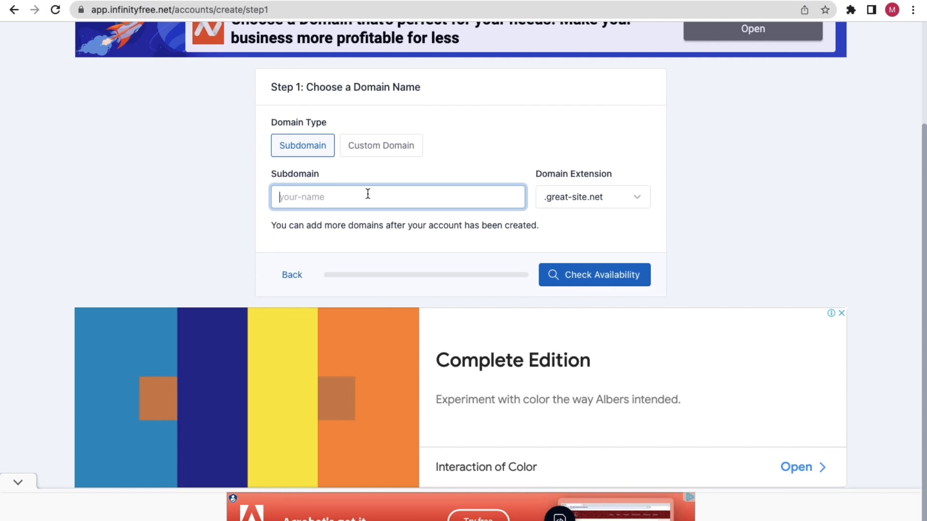
type("manishadarling")
left_click(242, 204)
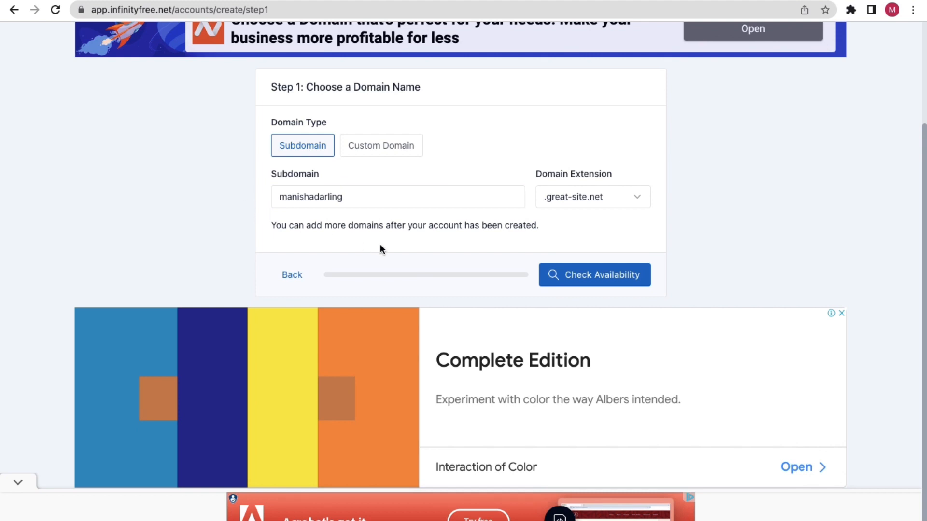
scroll(381, 248, "down", 1)
Check the subdomain's availability and review the available-domain message
left_click(597, 268)
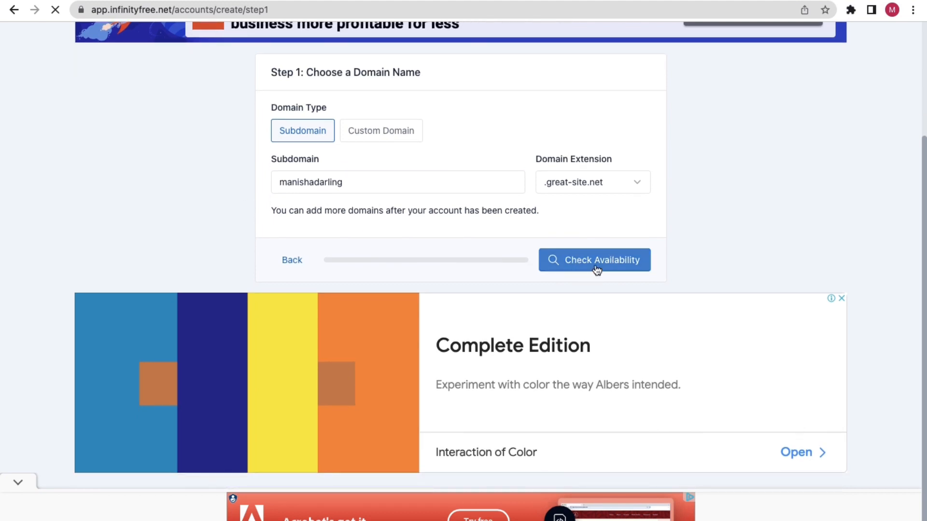
scroll(208, 195, "down", 1)
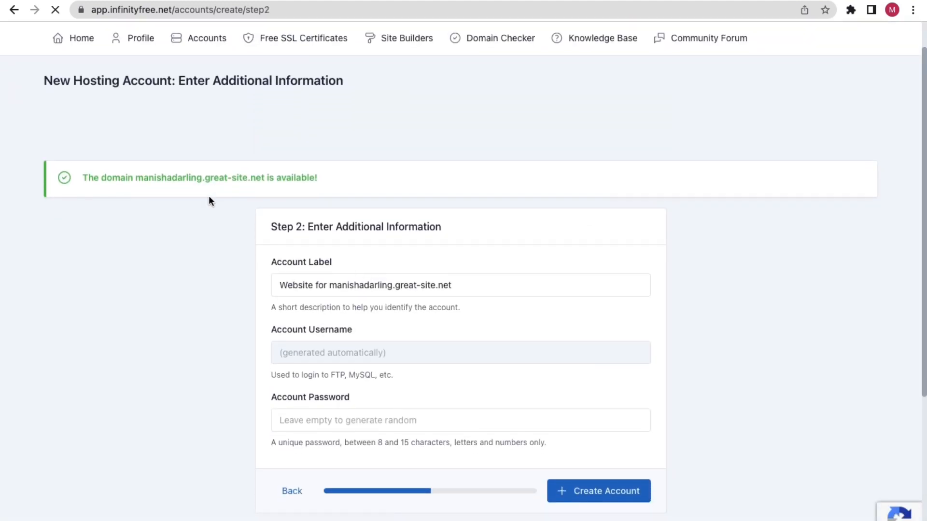
scroll(270, 232, "down", 3)
left_click(283, 153)
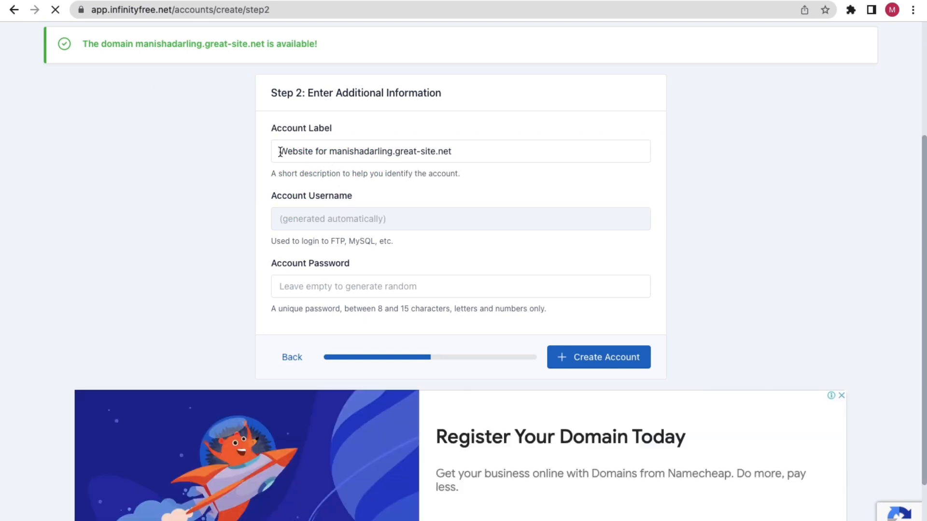
scroll(253, 162, "up", 1)
scroll(244, 175, "down", 3)
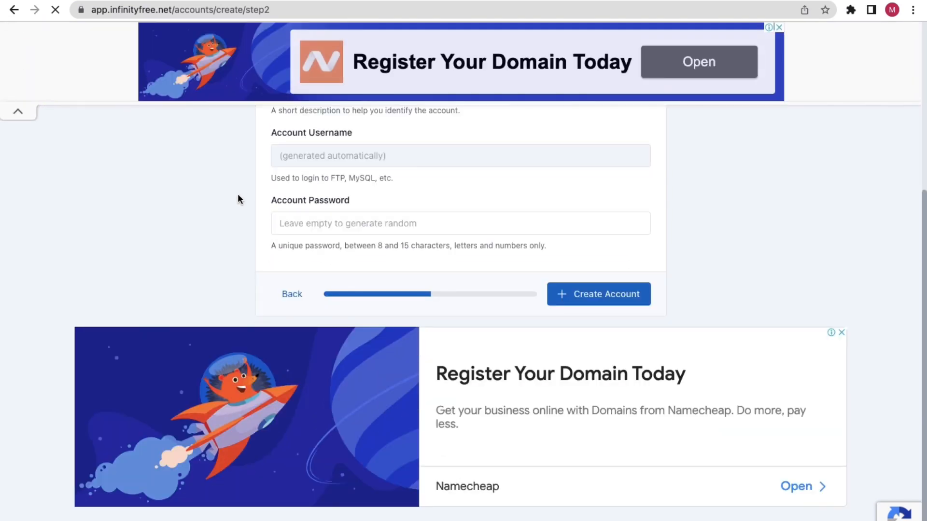
scroll(237, 194, "up", 6)
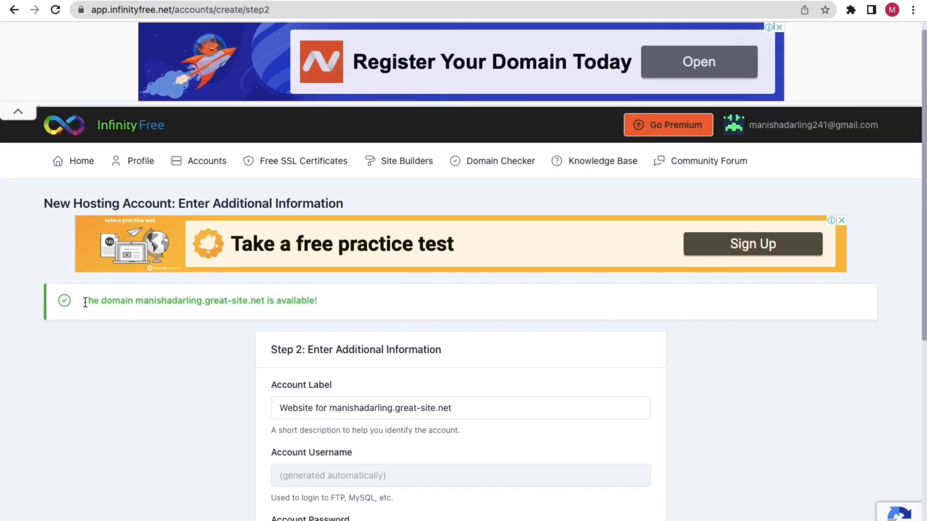
left_click_drag(81, 302, 227, 309)
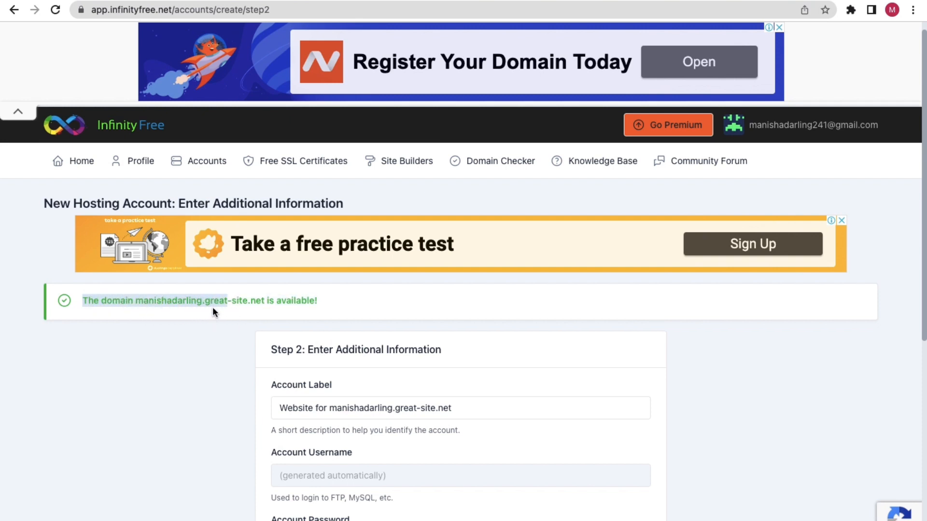
left_click(221, 338)
scroll(223, 337, "down", 5)
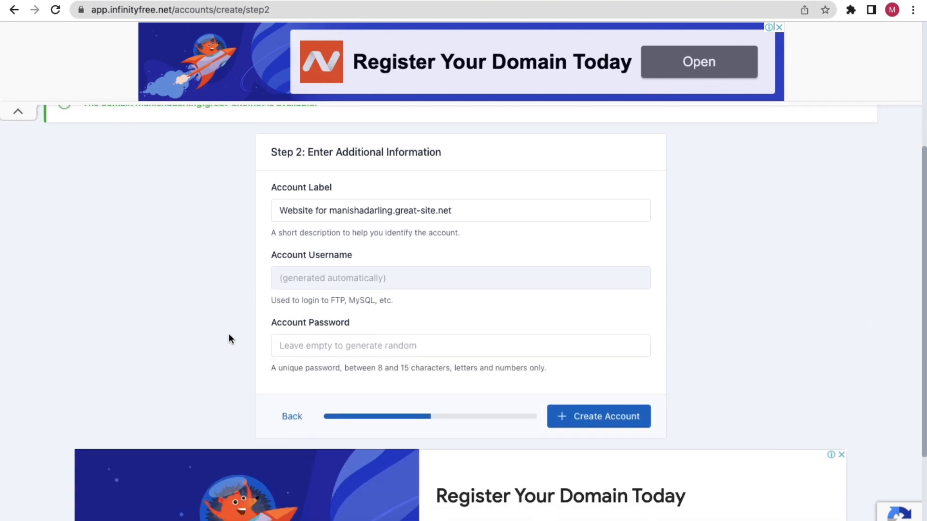
scroll(238, 297, "up", 1)
left_click_drag(205, 119, 139, 116)
left_click(168, 171)
scroll(190, 184, "down", 2)
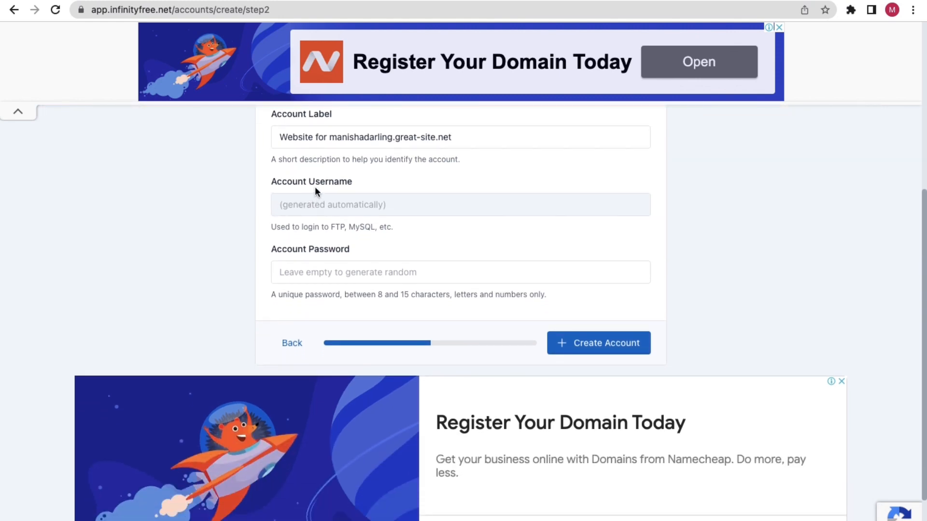
Enter the hosting account password, select it for copying, and create the account
left_click(326, 274)
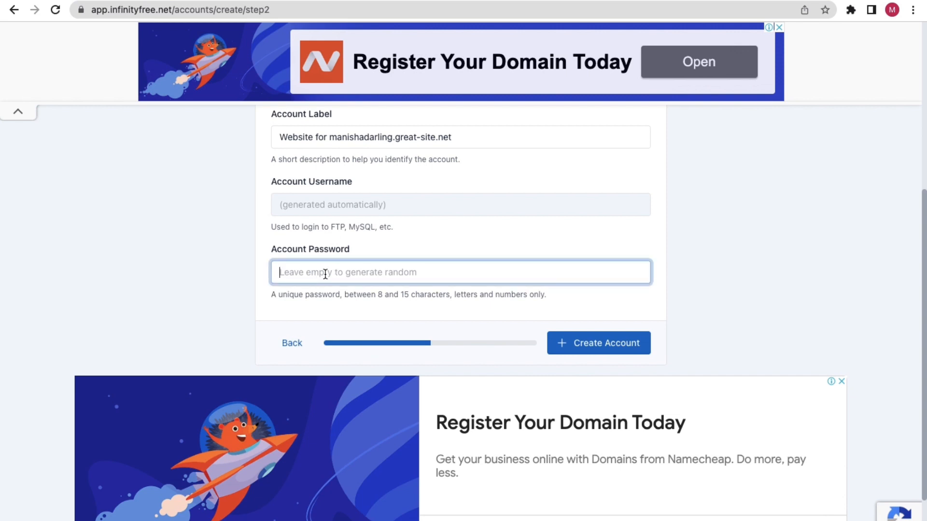
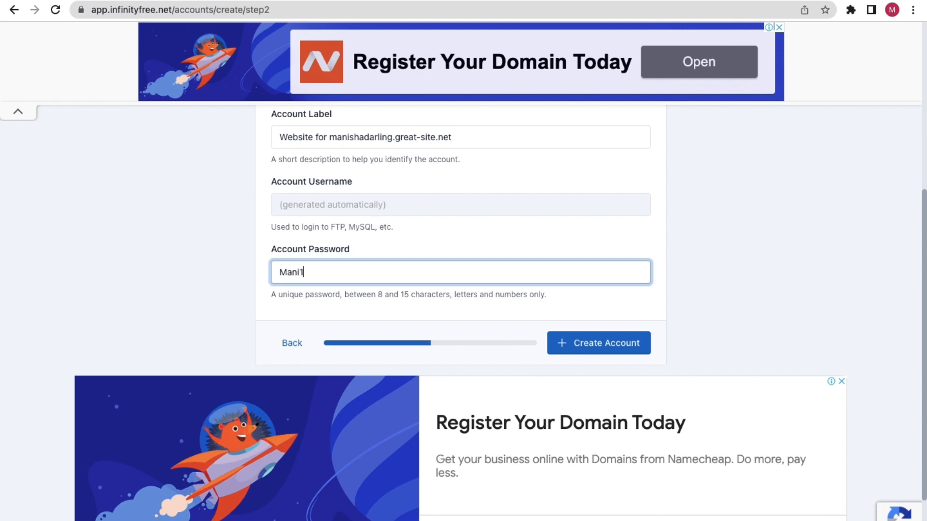
left_click(237, 280)
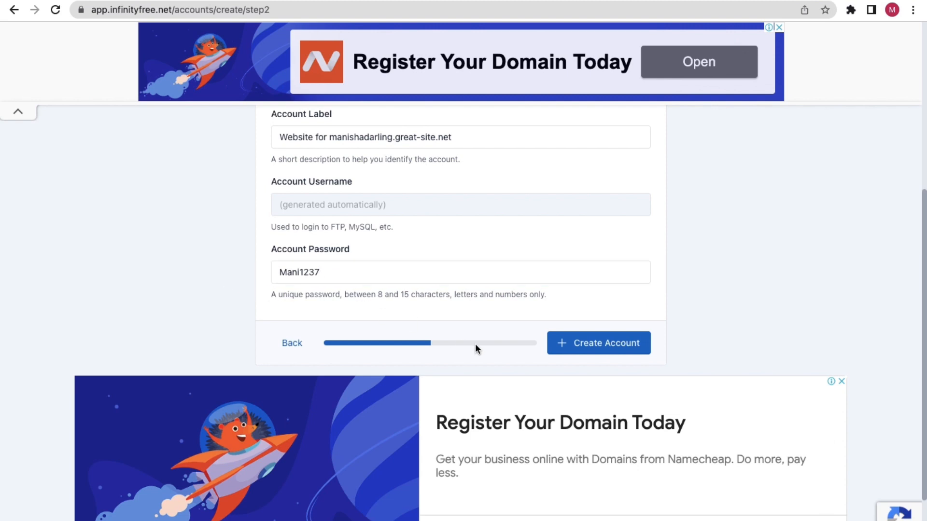
left_click(452, 278)
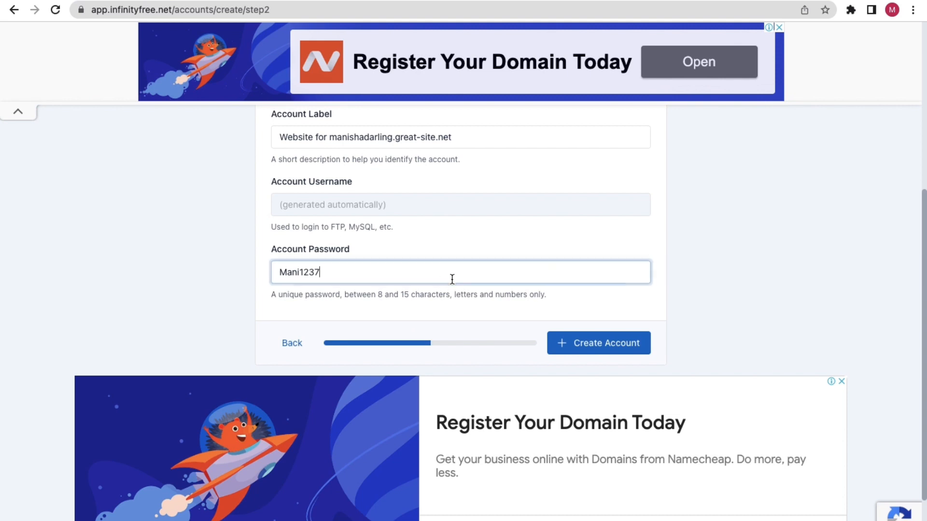
key("ctrl+a")
left_click(226, 289)
left_click(587, 345)
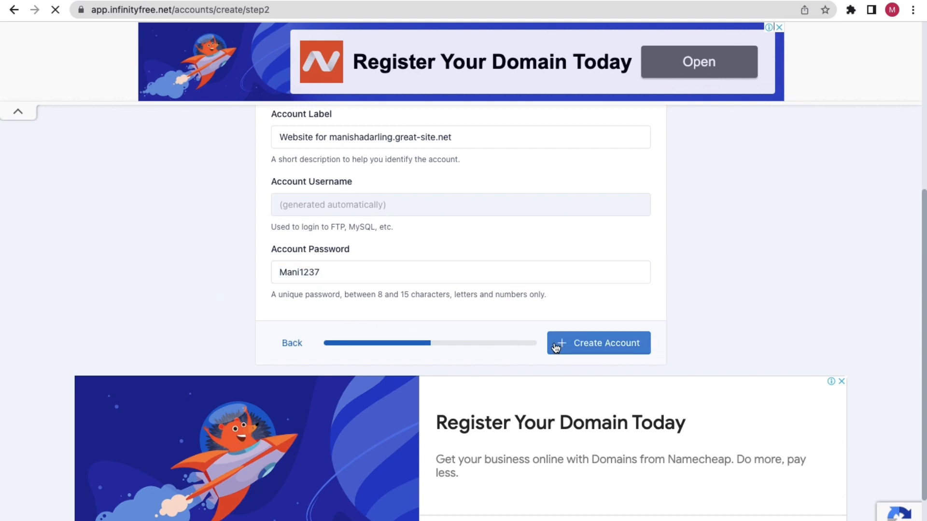
Scroll down the Account Created page and open the new account's control panel
scroll(461, 341, "down", 1)
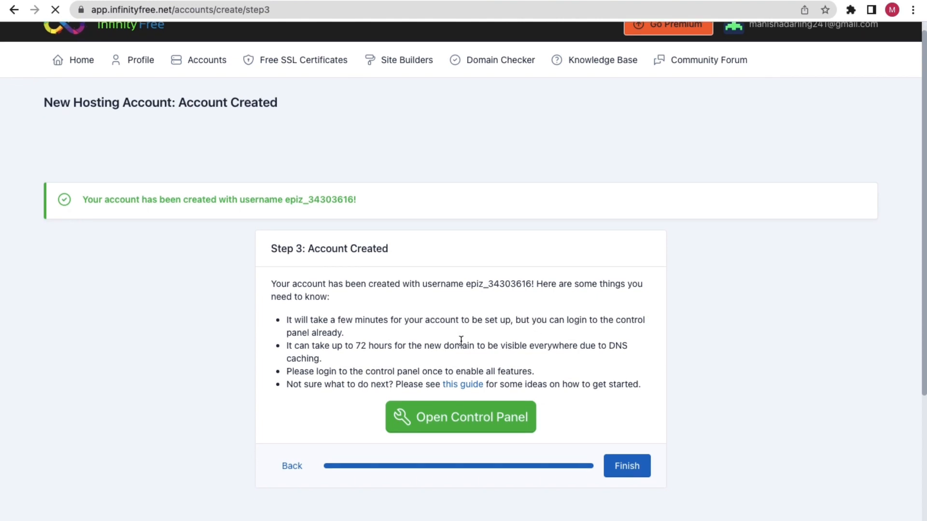
scroll(587, 356, "down", 1)
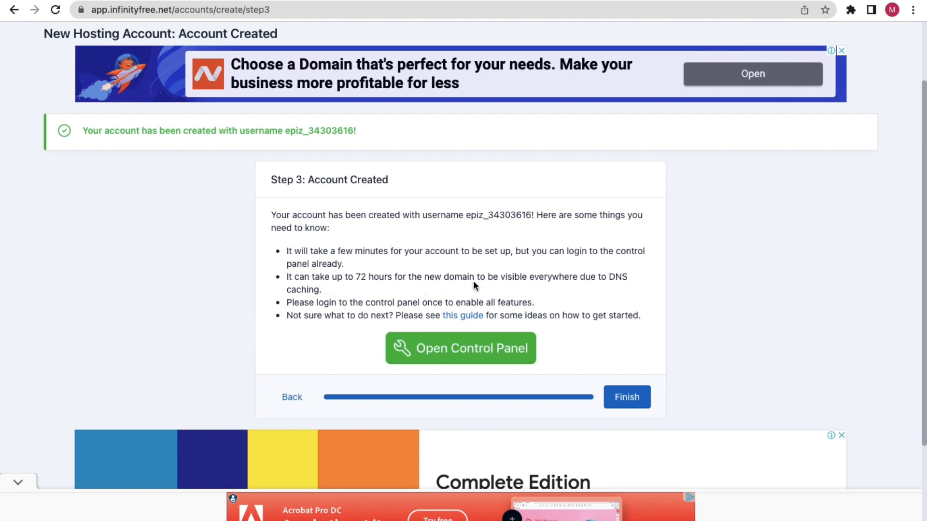
scroll(536, 289, "down", 1)
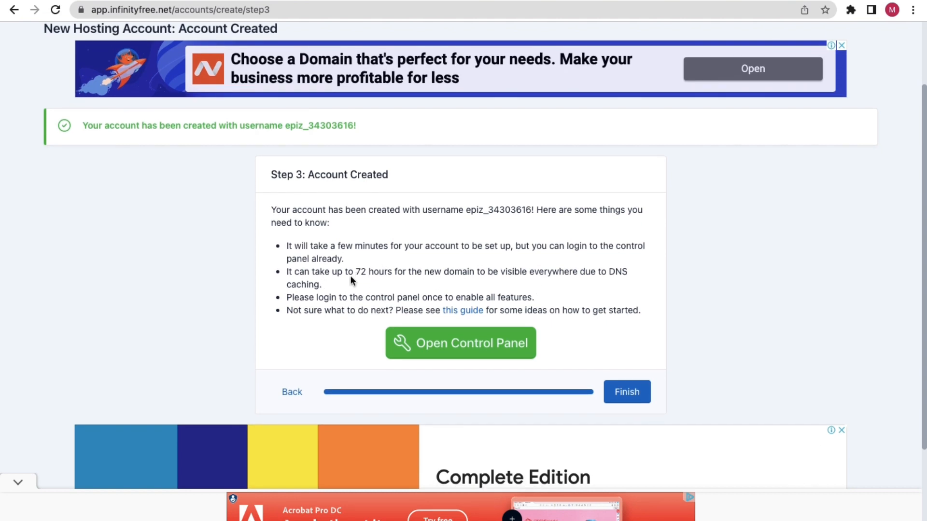
scroll(338, 309, "down", 1)
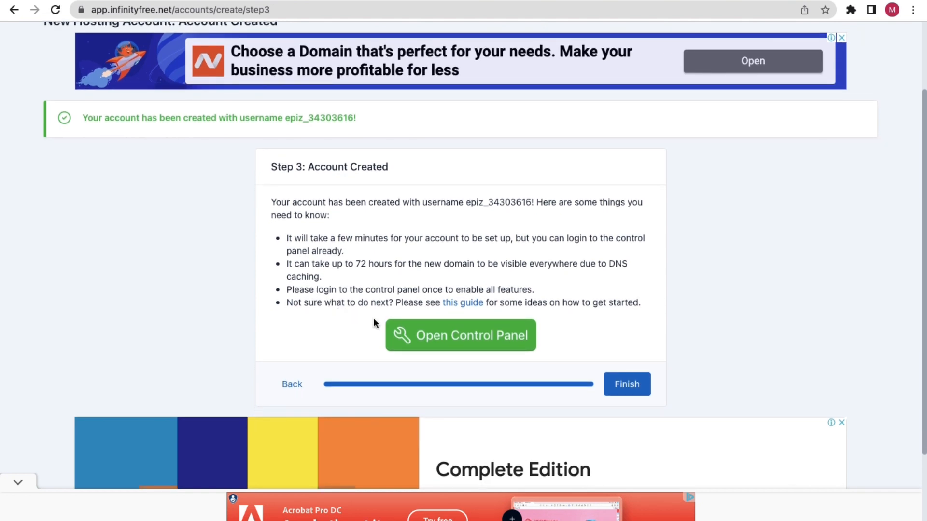
left_click(428, 334)
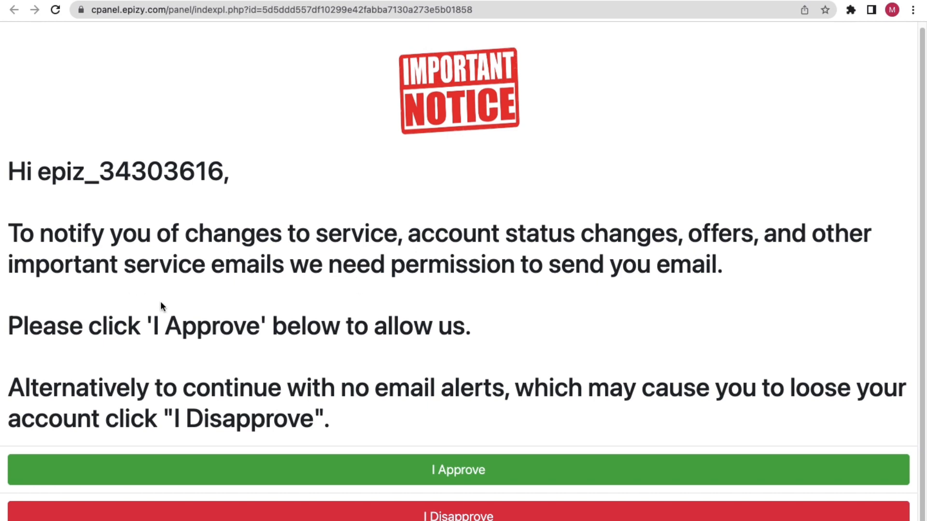
Approve receiving service emails on the Important Notice so the control panel dashboard loads
left_click(499, 470)
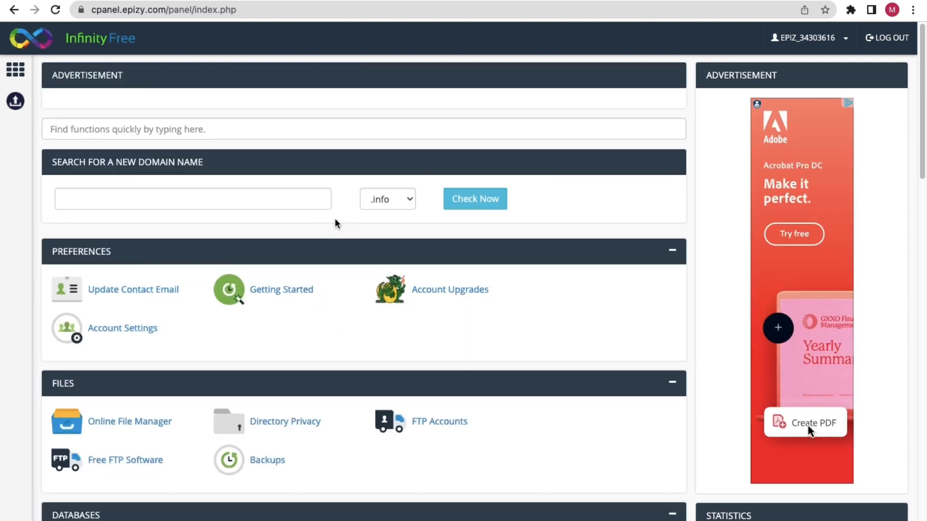
Scroll down to the Software section and launch the Softaculous Apps Installer
scroll(229, 396, "down", 1)
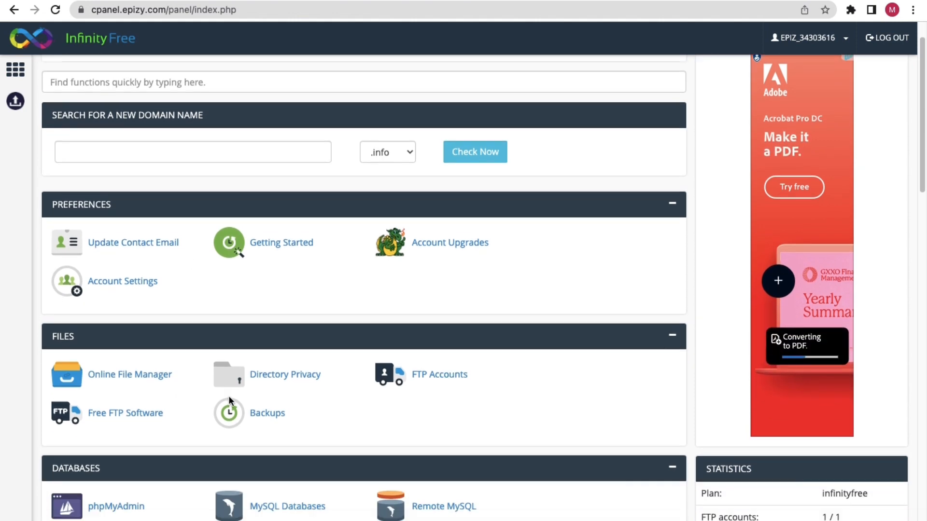
scroll(229, 396, "down", 4)
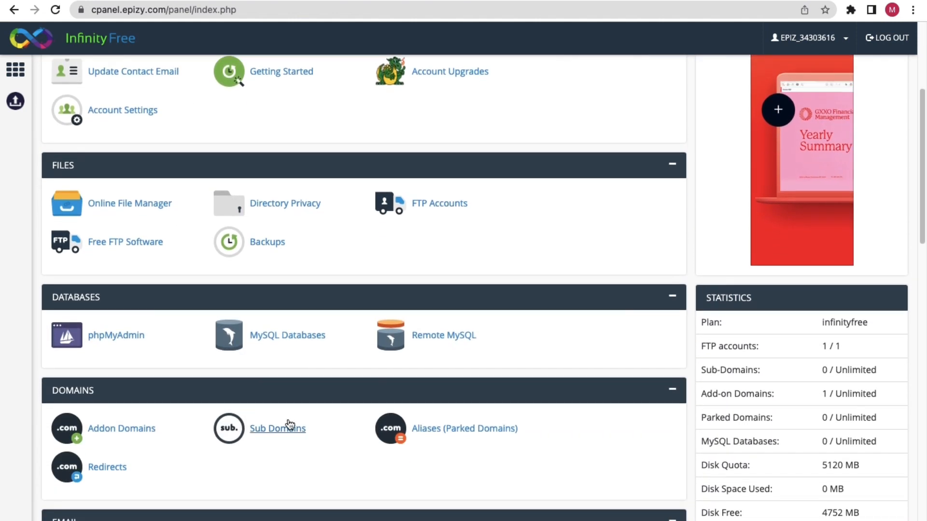
scroll(289, 425, "down", 5)
scroll(352, 428, "down", 2)
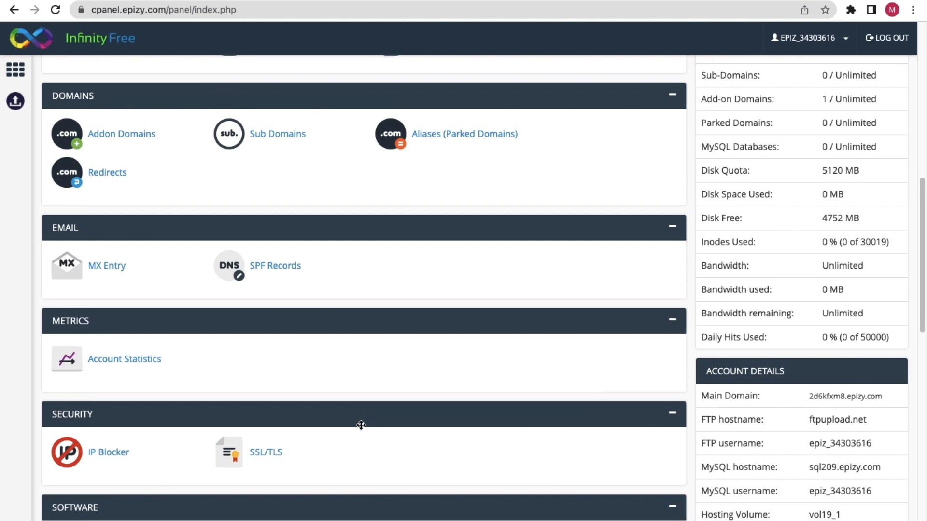
scroll(326, 407, "down", 6)
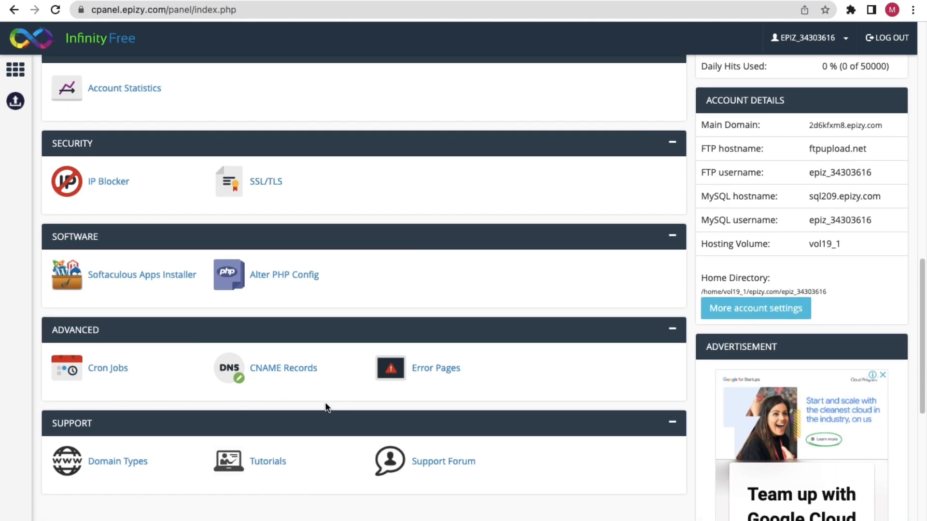
scroll(289, 391, "down", 1)
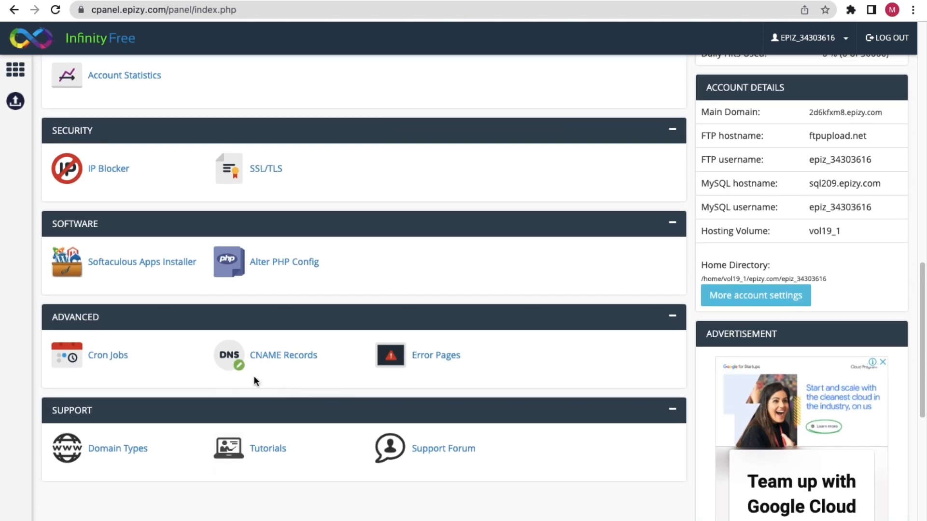
left_click(160, 267)
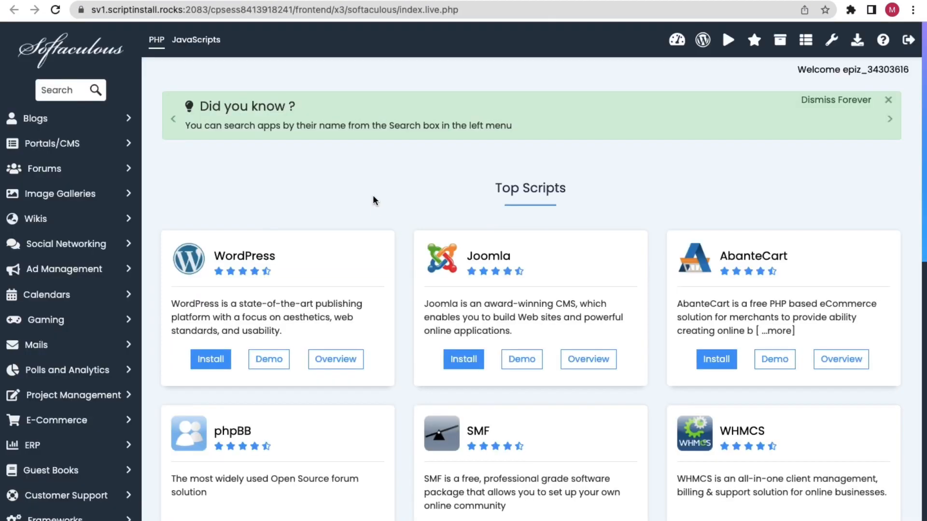
Pick WordPress from Softaculous's Top Scripts and start its installation
scroll(357, 280, "down", 2)
scroll(357, 280, "down", 1)
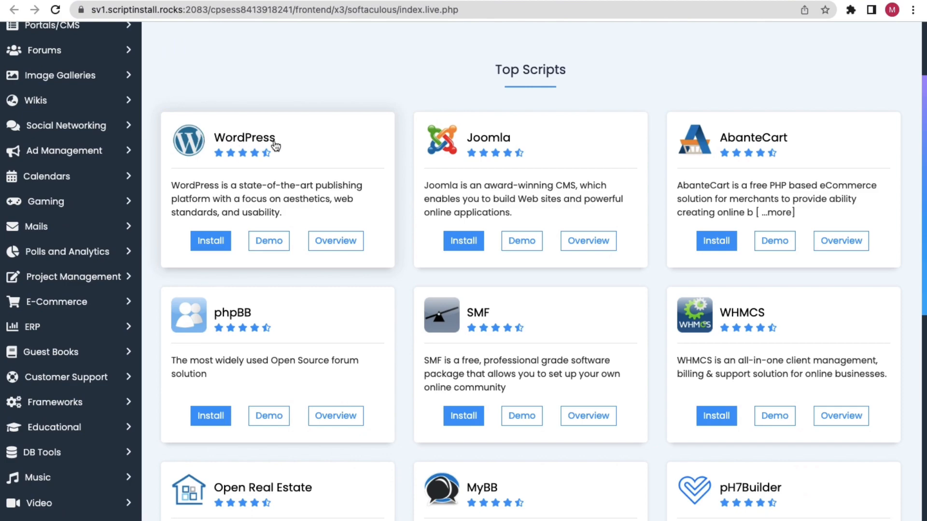
scroll(446, 341, "down", 10)
scroll(457, 296, "up", 1)
scroll(457, 296, "up", 10)
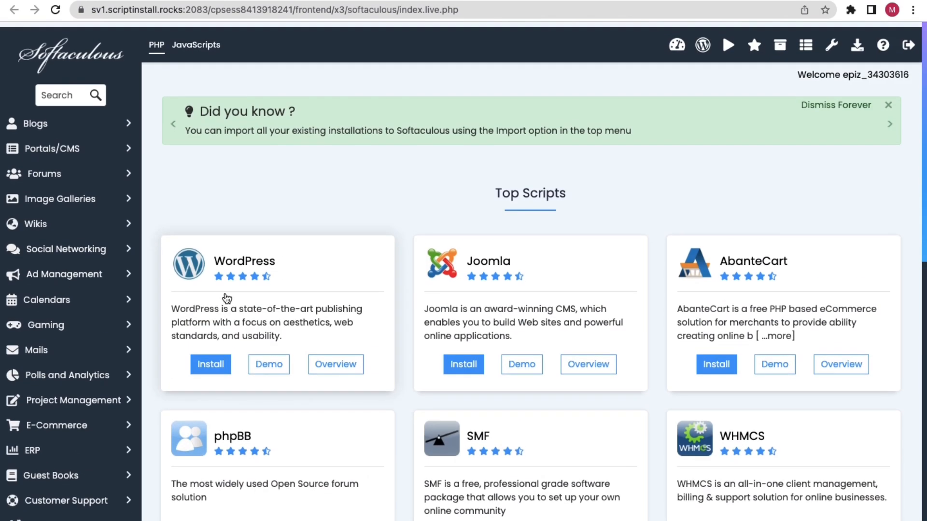
scroll(203, 345, "up", 5)
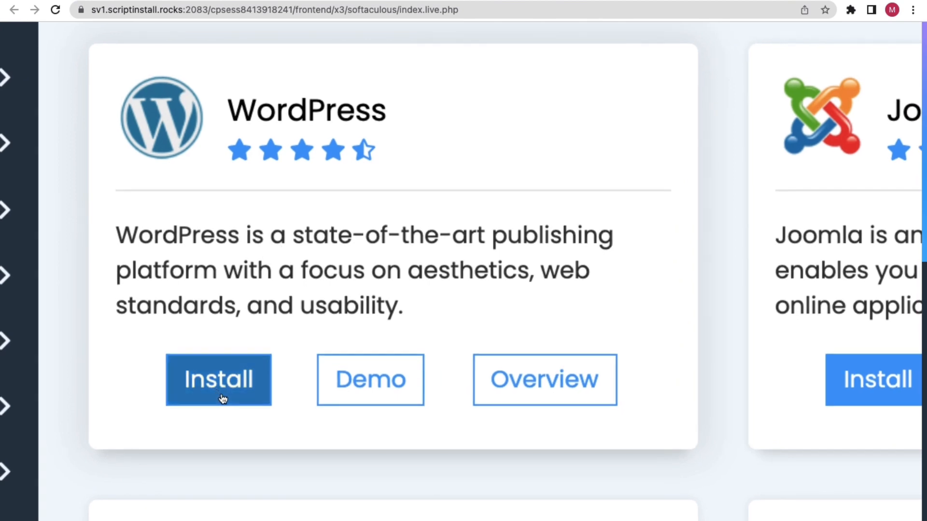
scroll(218, 380, "down", 5)
left_click(218, 380)
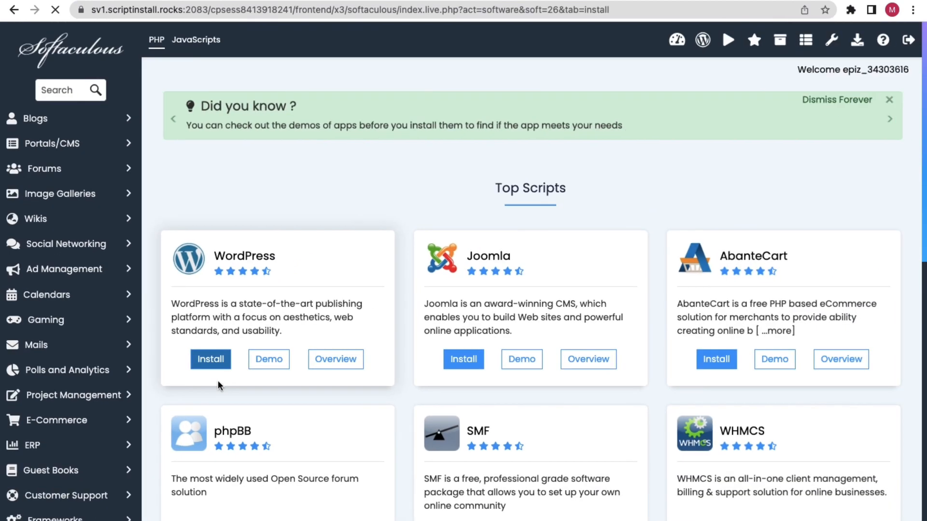
Replace the default admin username with the admin e-mail and enter a strong admin password
scroll(353, 326, "down", 6)
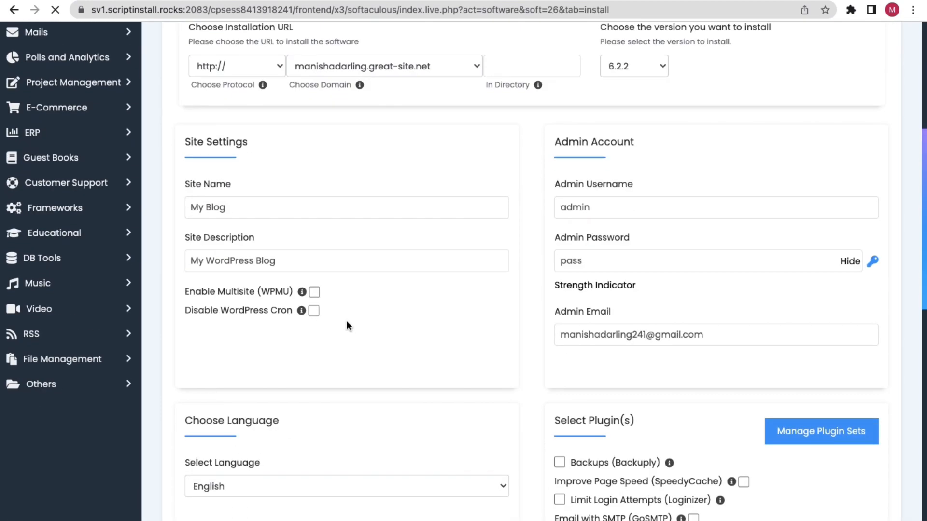
scroll(424, 329, "up", 1)
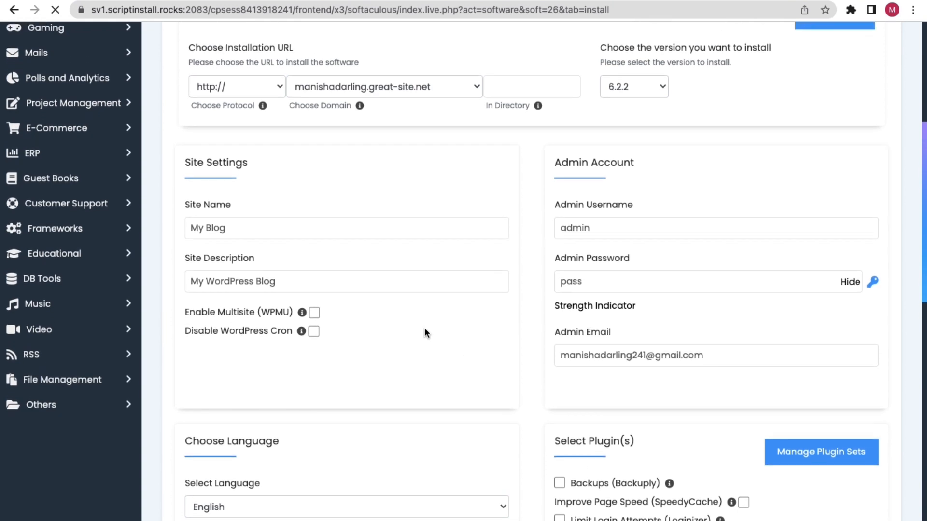
scroll(365, 237, "up", 1)
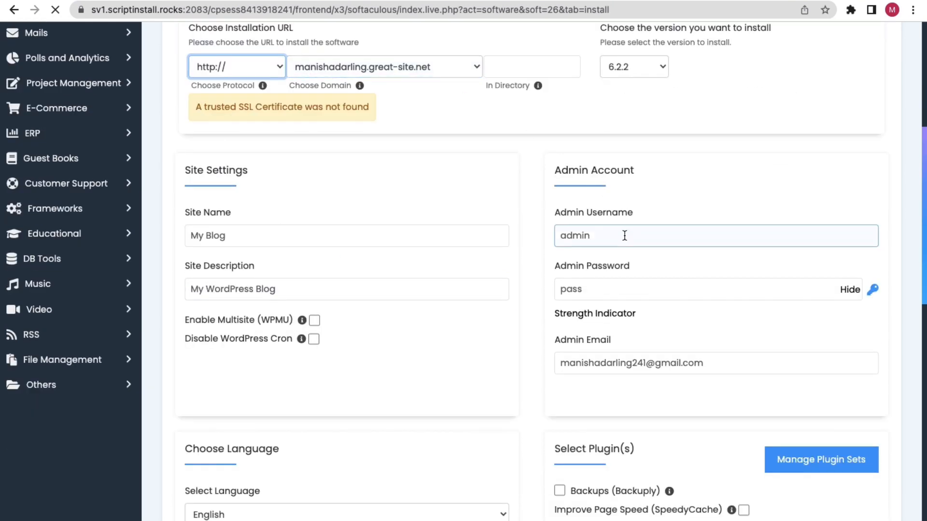
left_click_drag(619, 239, 554, 201)
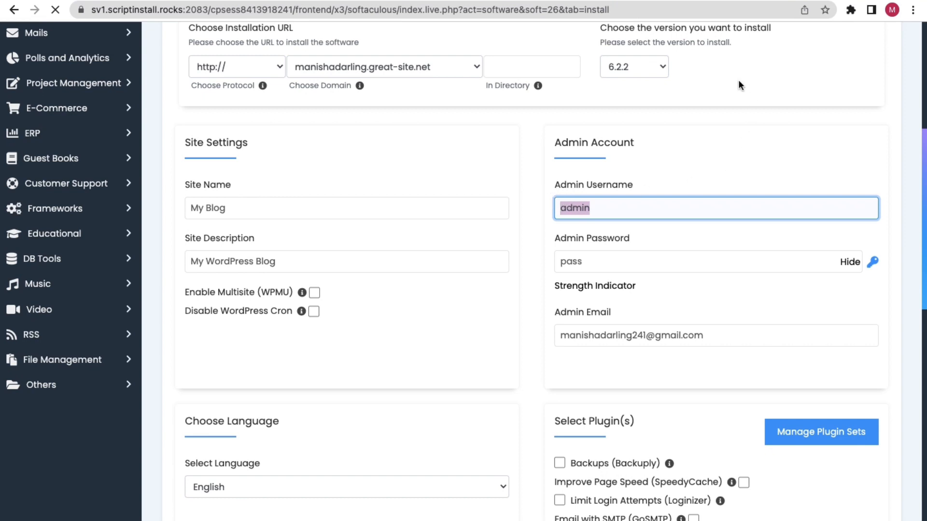
key("ctrl+v")
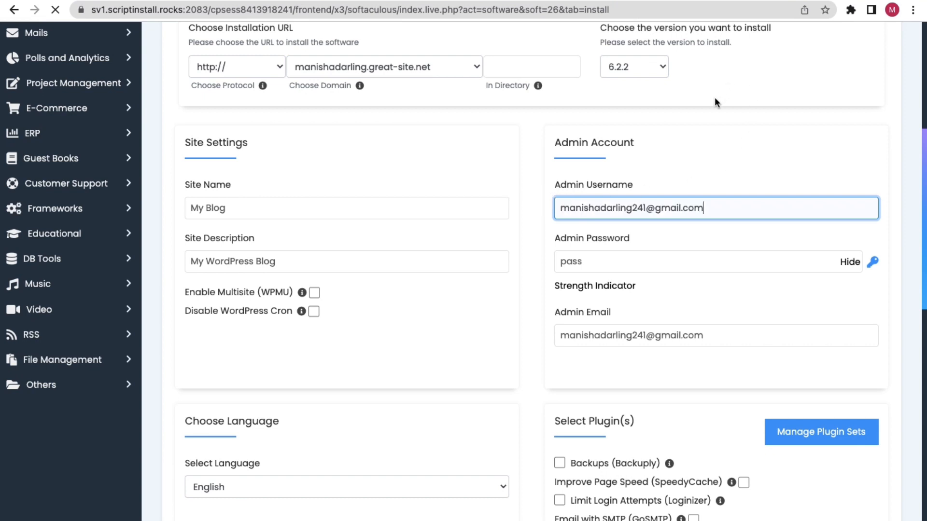
left_click(596, 265)
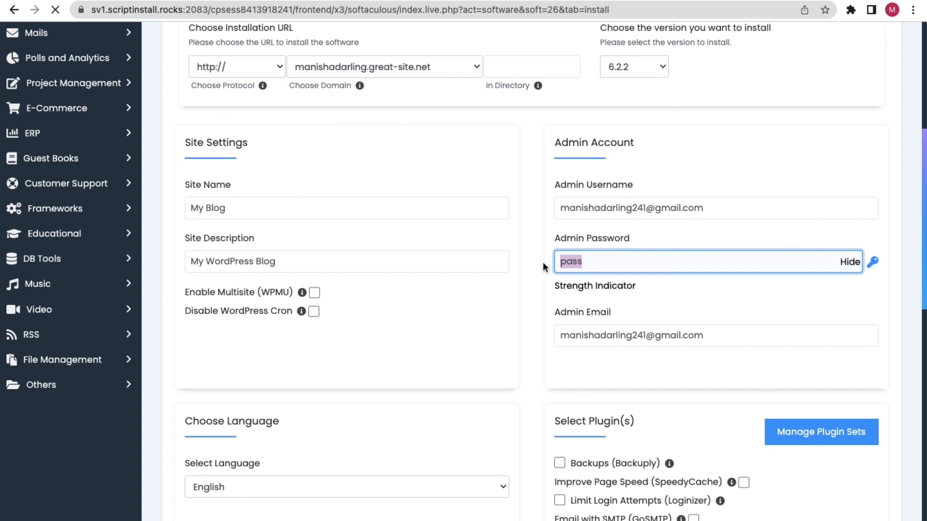
type("m")
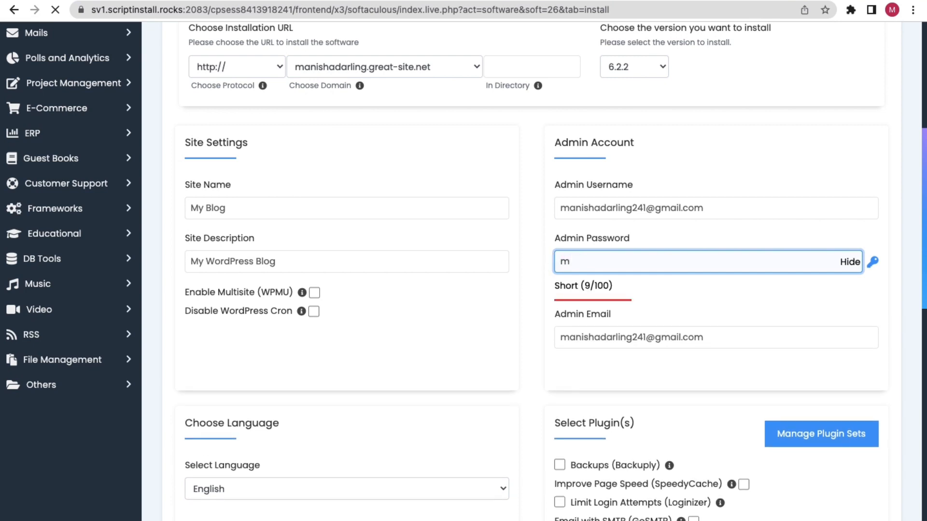
left_click(851, 265)
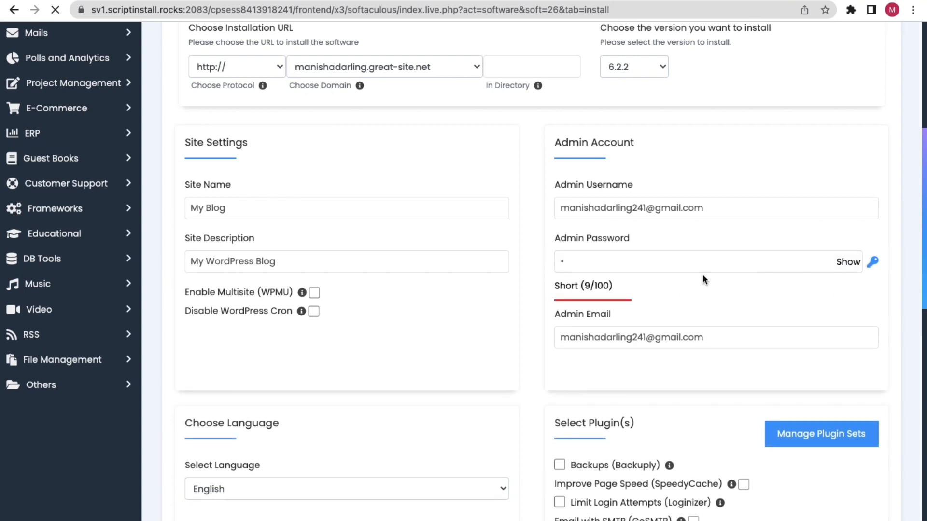
left_click(655, 265)
type("a")
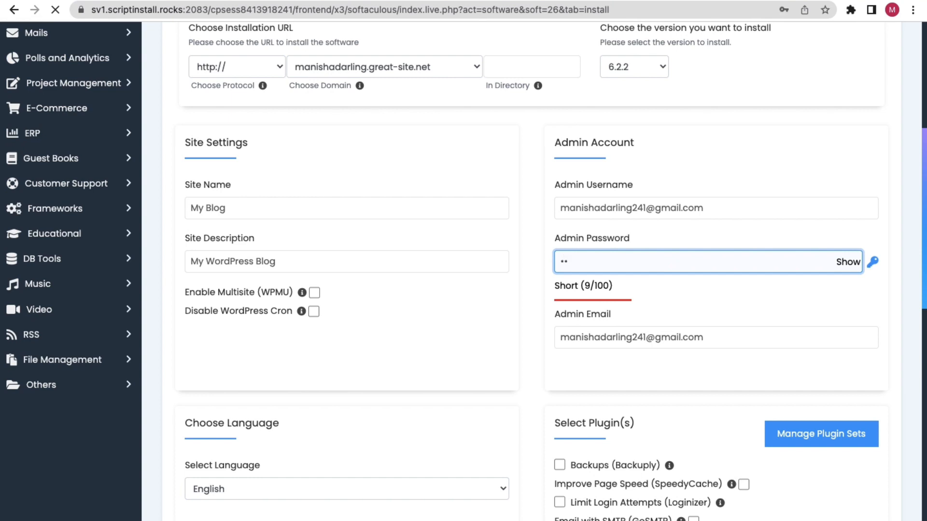
key("ctrl+a")
key("BackSpace")
type("••••••••••")
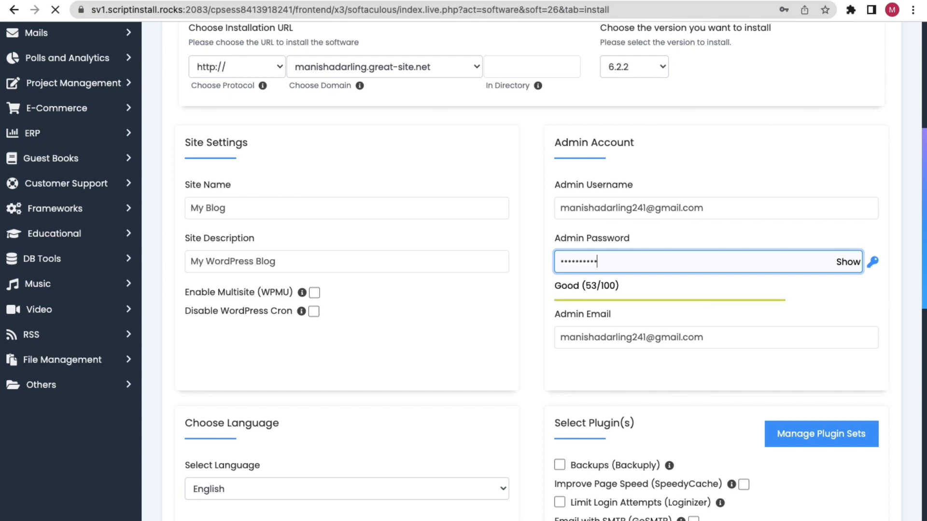
type("••")
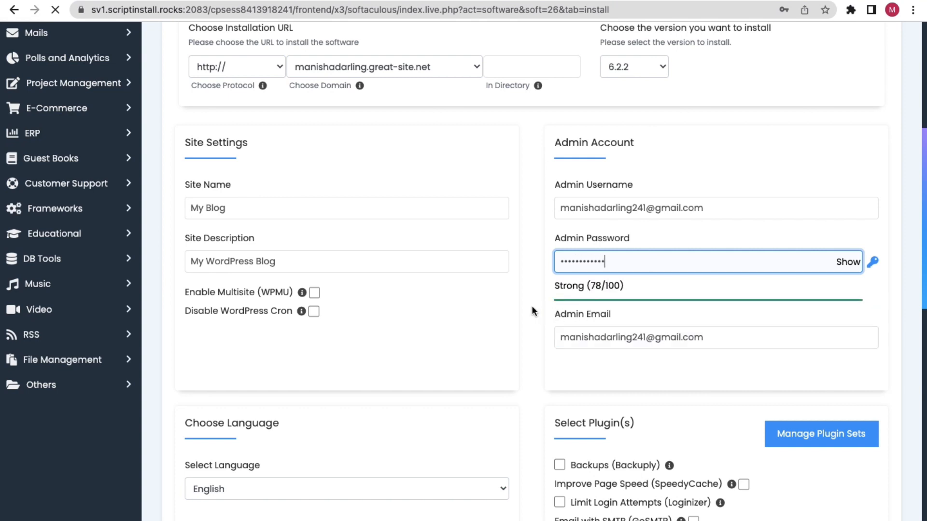
left_click(532, 306)
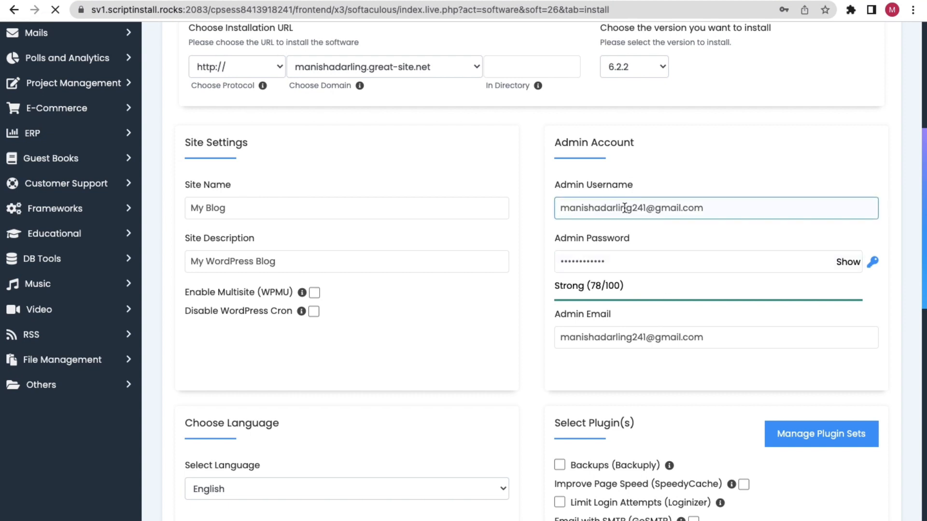
Scroll past the plugin and theme options and launch the WordPress 6.2.2 install
scroll(655, 297, "down", 1)
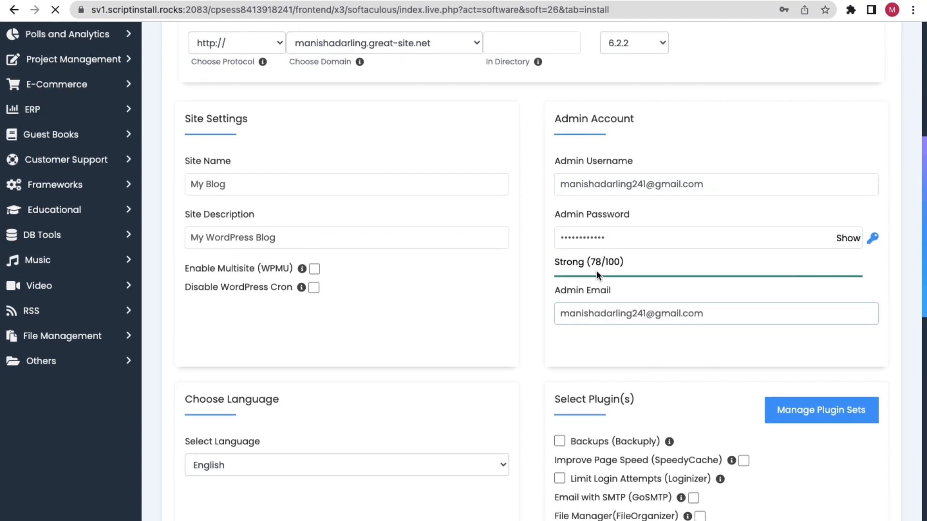
scroll(596, 270, "down", 3)
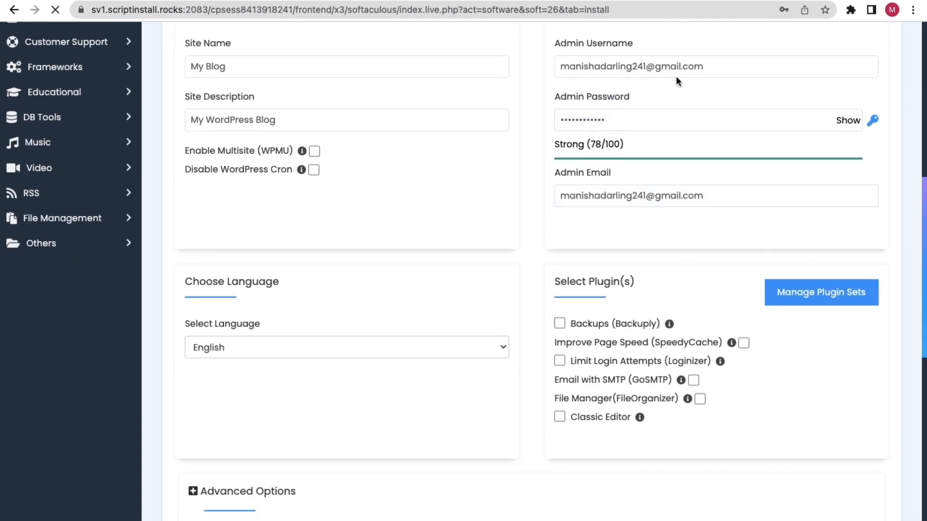
scroll(574, 230, "down", 3)
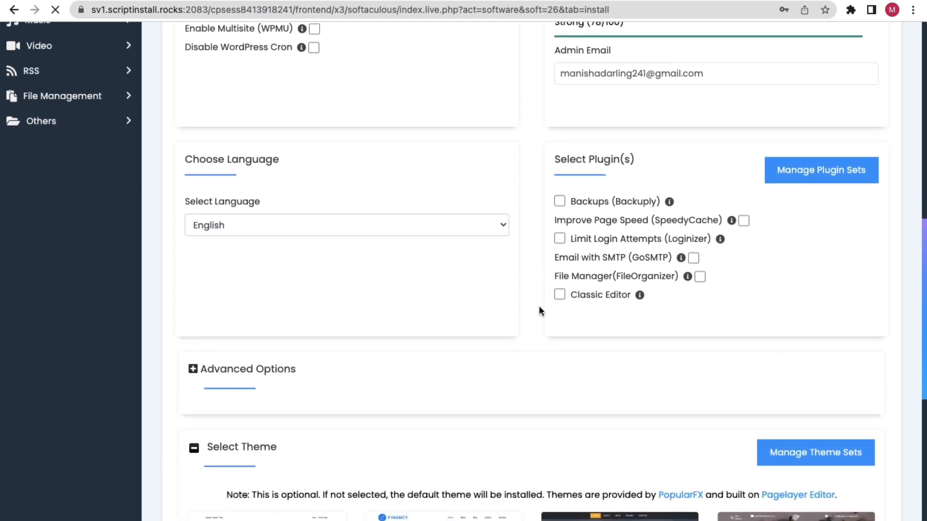
scroll(502, 311, "down", 1)
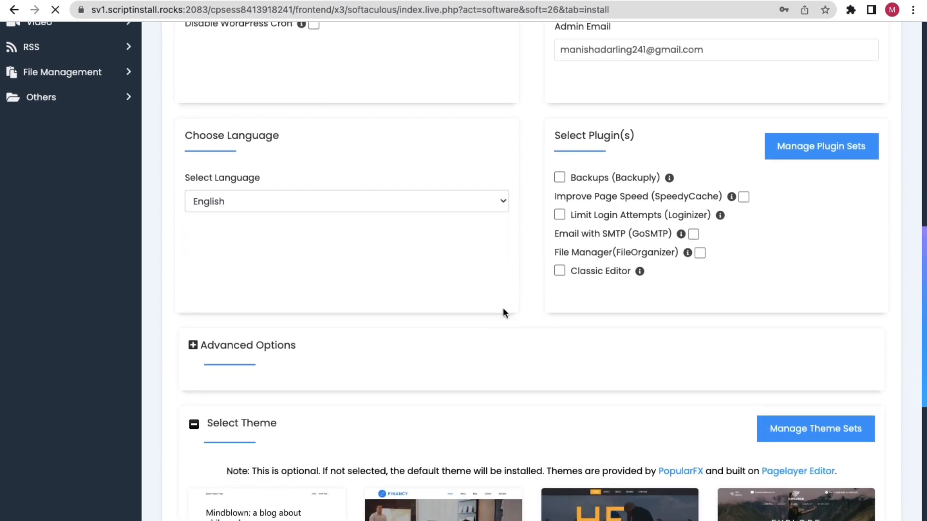
scroll(497, 304, "down", 5)
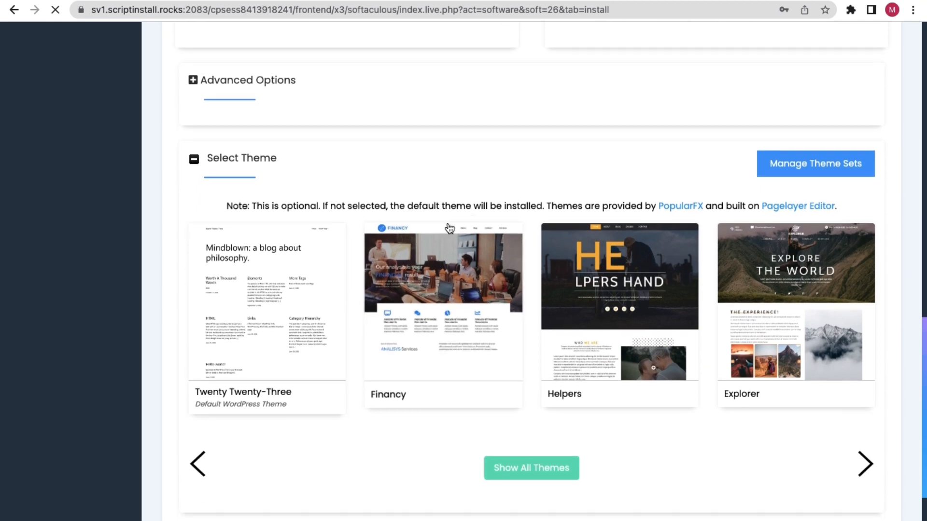
scroll(483, 241, "down", 3)
left_click(552, 403)
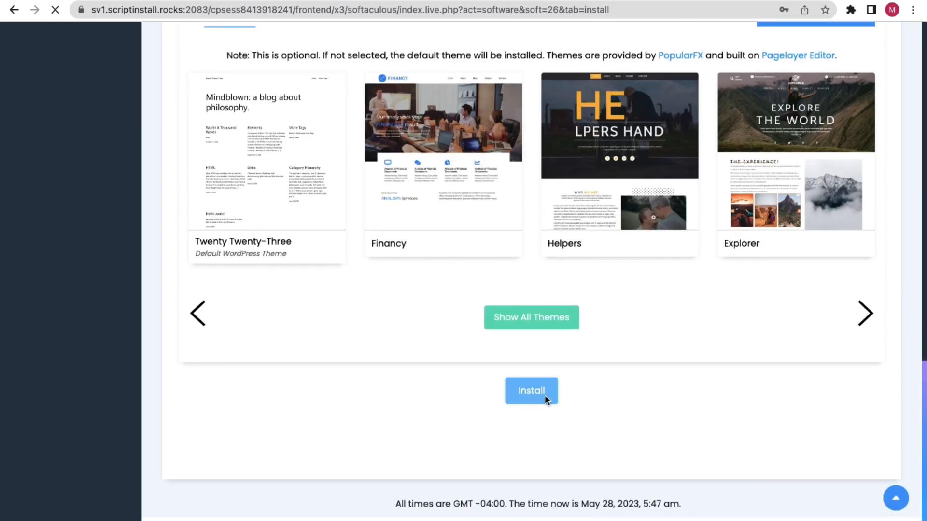
Save the admin login in Chrome and, once the install succeeds, open the new My Blog site
scroll(598, 333, "up", 4)
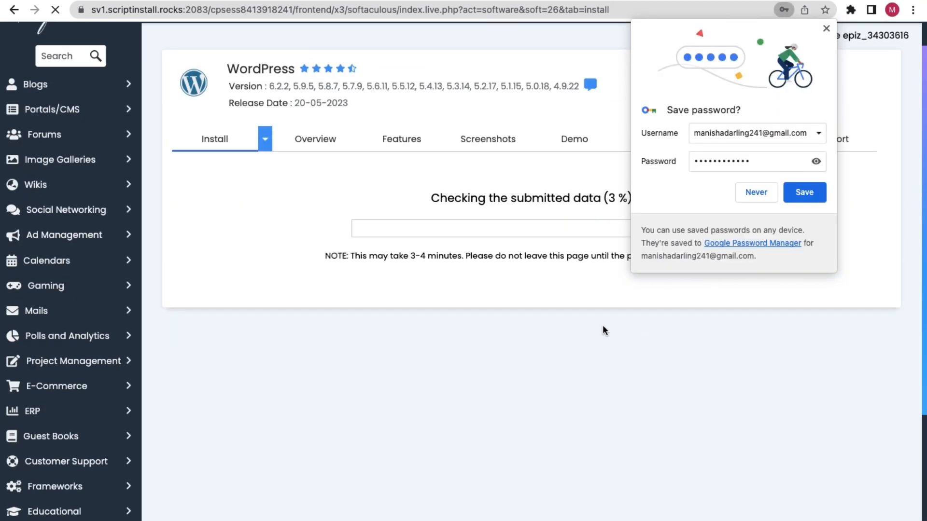
left_click(812, 198)
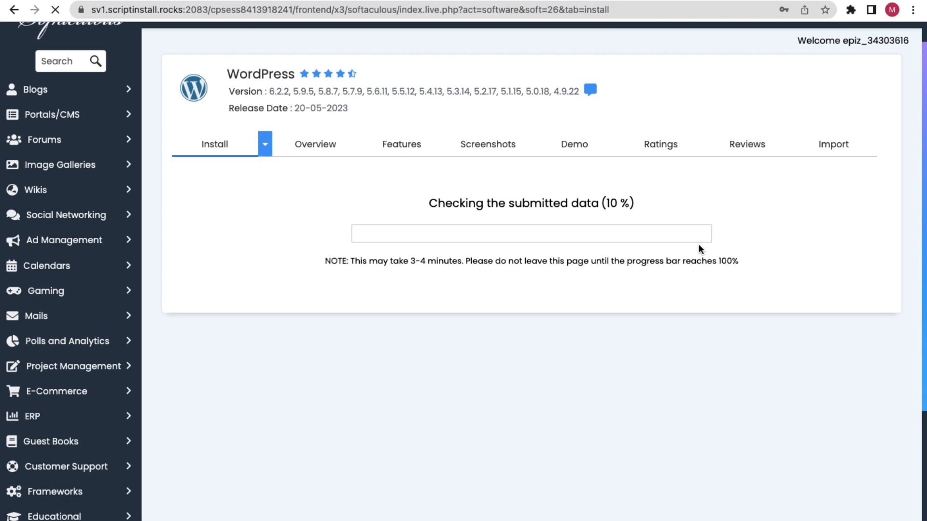
left_click_drag(420, 207, 602, 207)
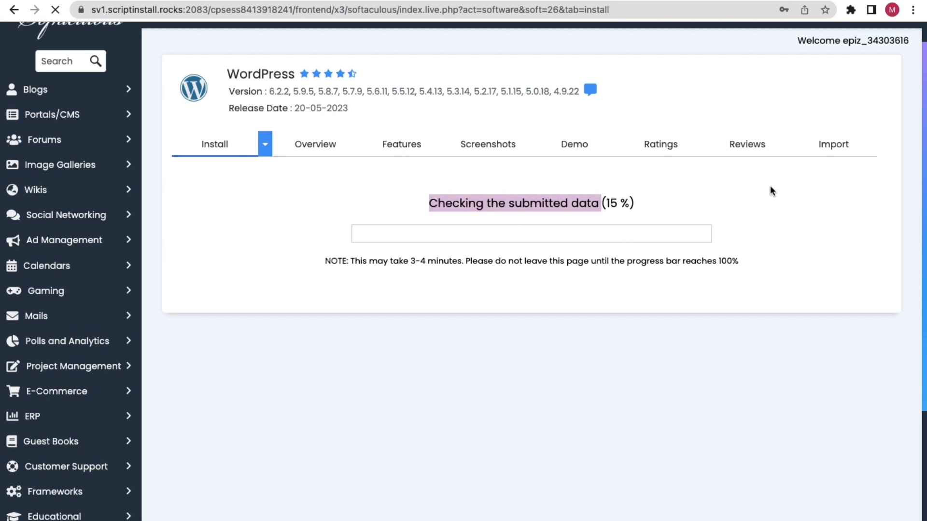
left_click(736, 85)
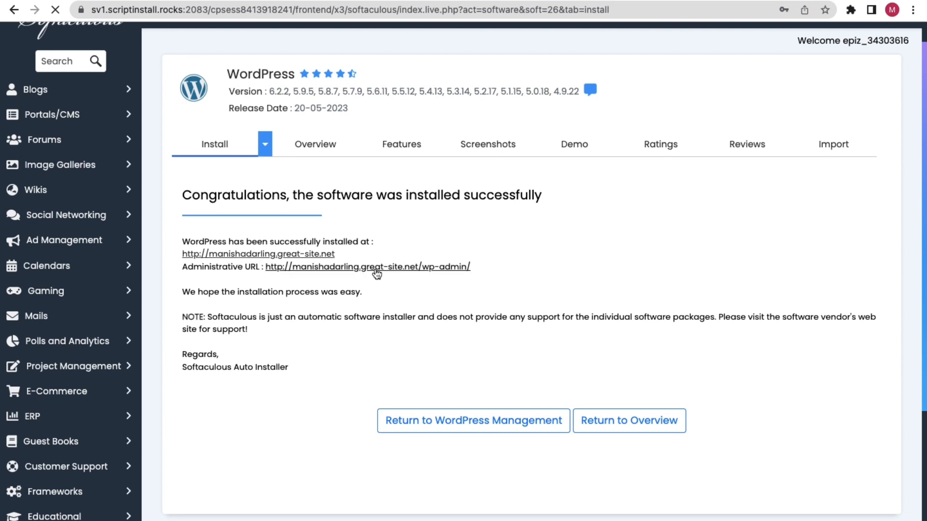
left_click(282, 255)
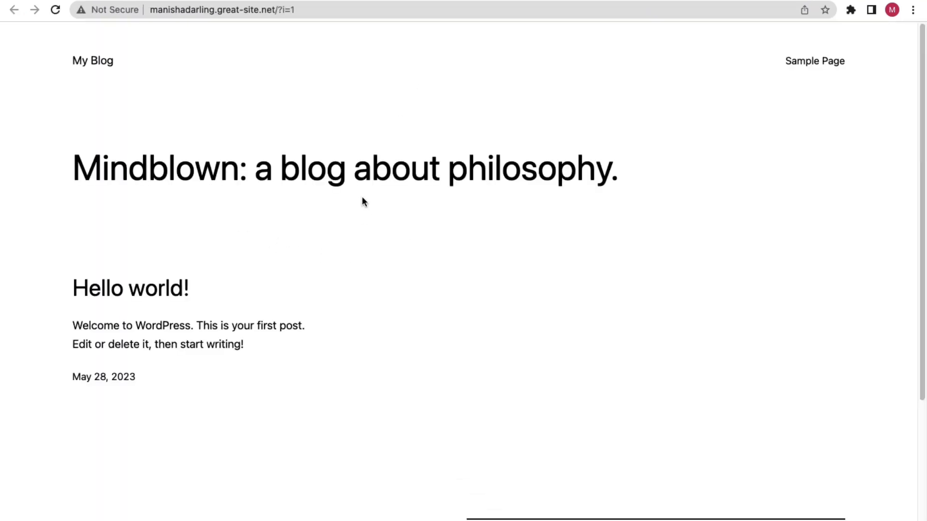
Replace the ?i=1 end of the site address with wp-admin and load it
scroll(433, 365, "down", 4)
scroll(433, 367, "up", 4)
left_click(354, 12)
left_click(355, 12)
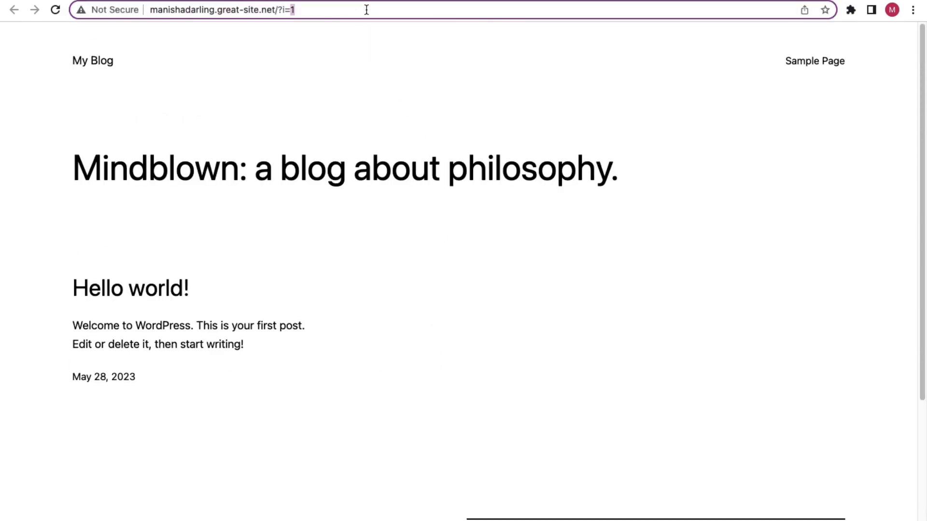
key("BackSpace")
left_click_drag(303, 12, 278, 11)
type("wp")
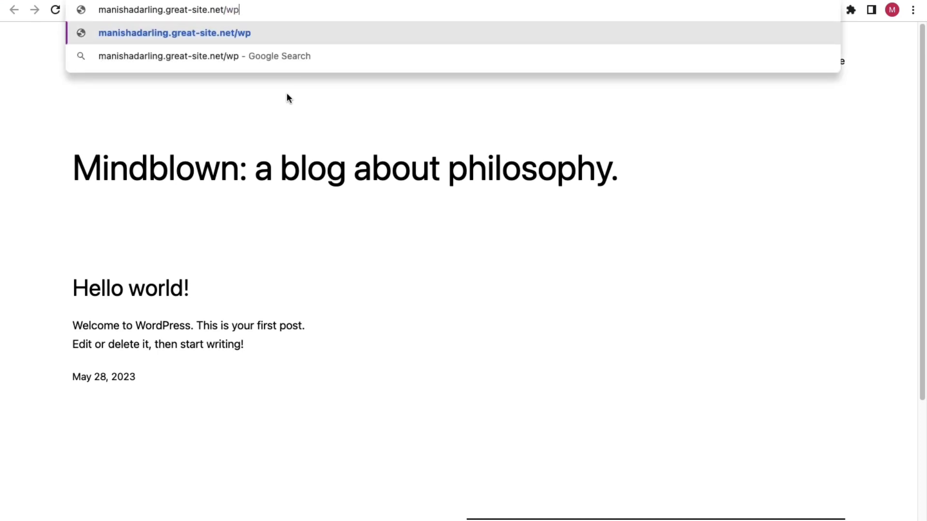
type("-admin")
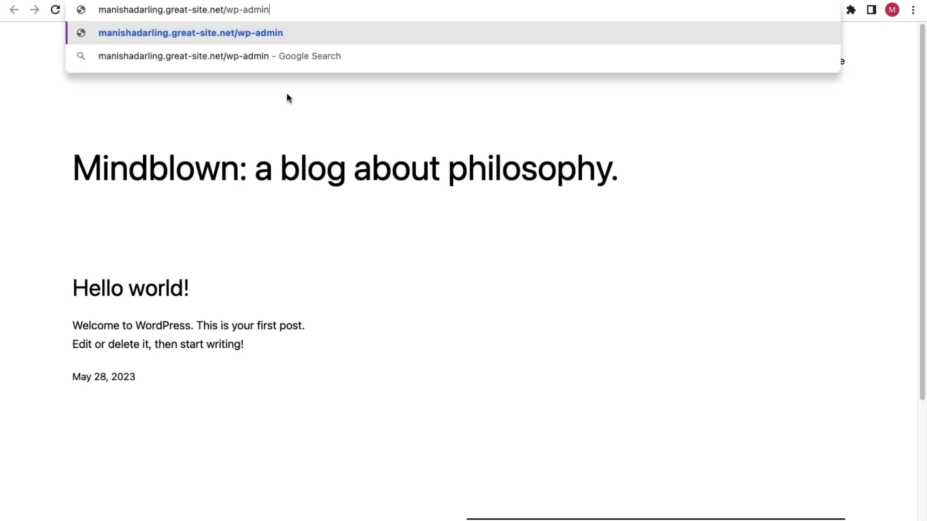
key("Return")
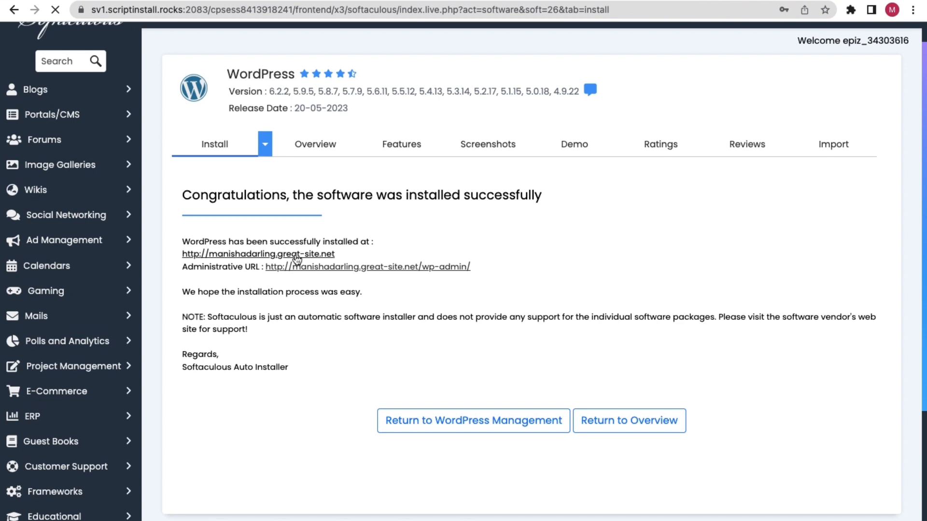
Reopen the installed site and load its /wp-admin address
left_click(297, 255)
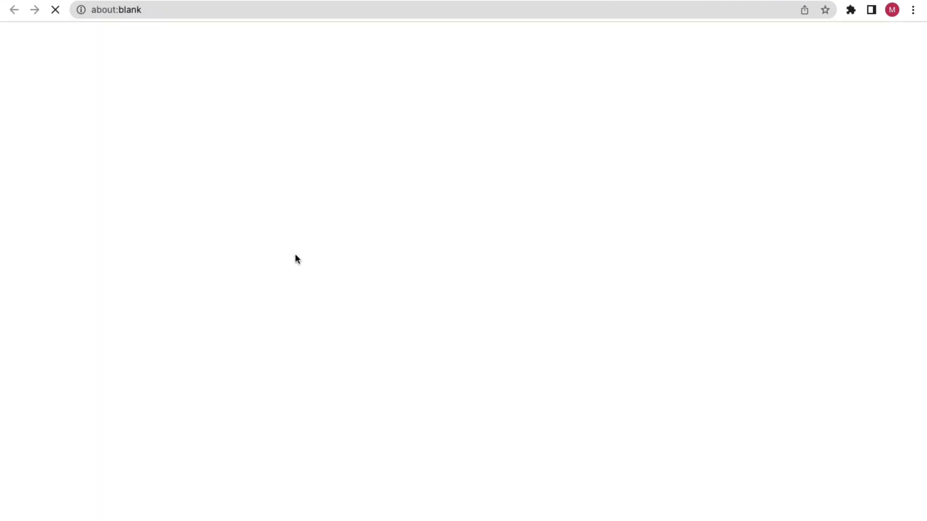
left_click(350, 10)
left_click(361, 11)
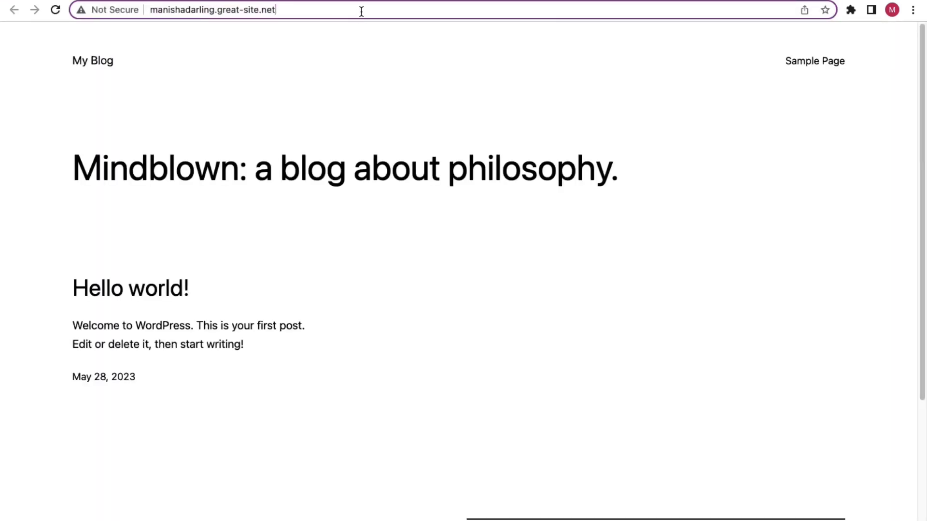
type("/")
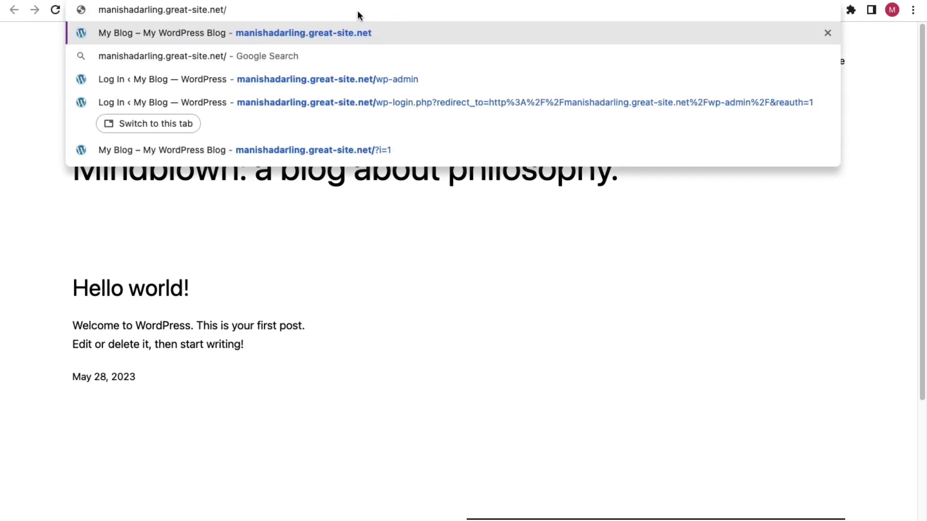
type("wp")
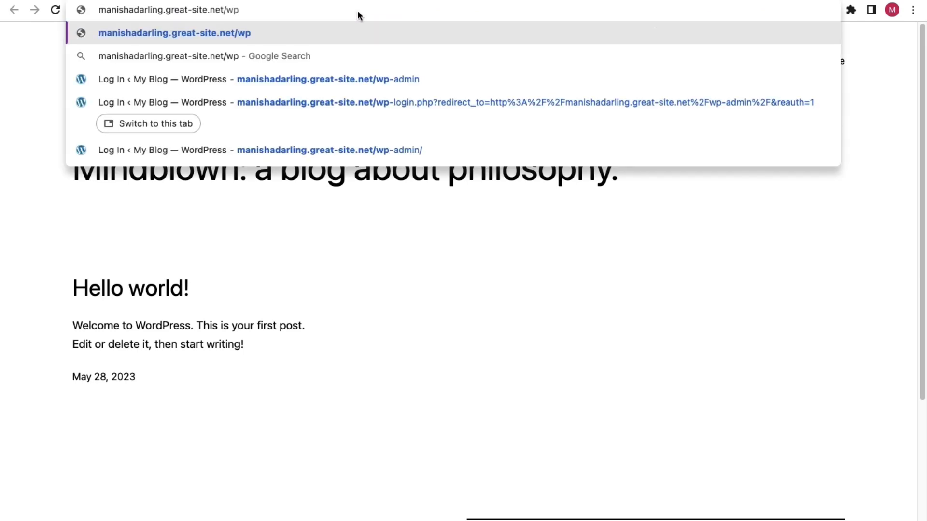
type("-admin")
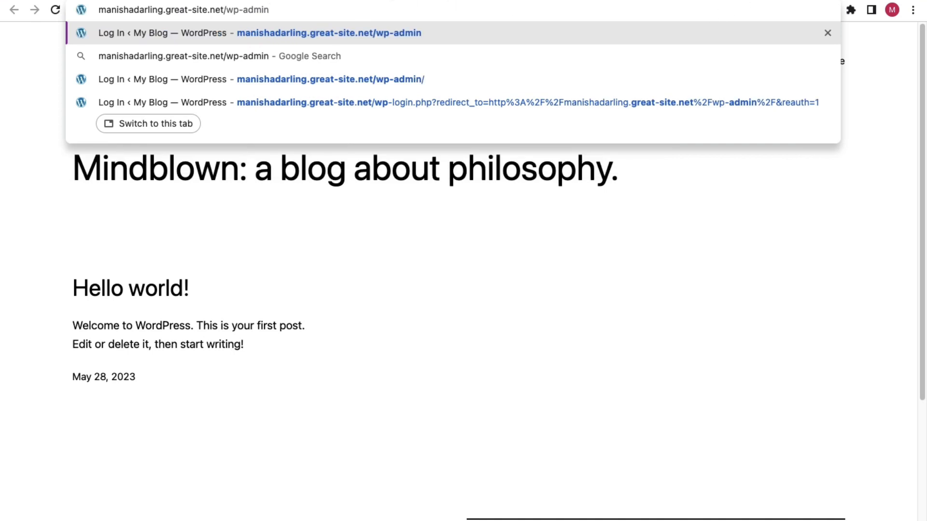
key("Return")
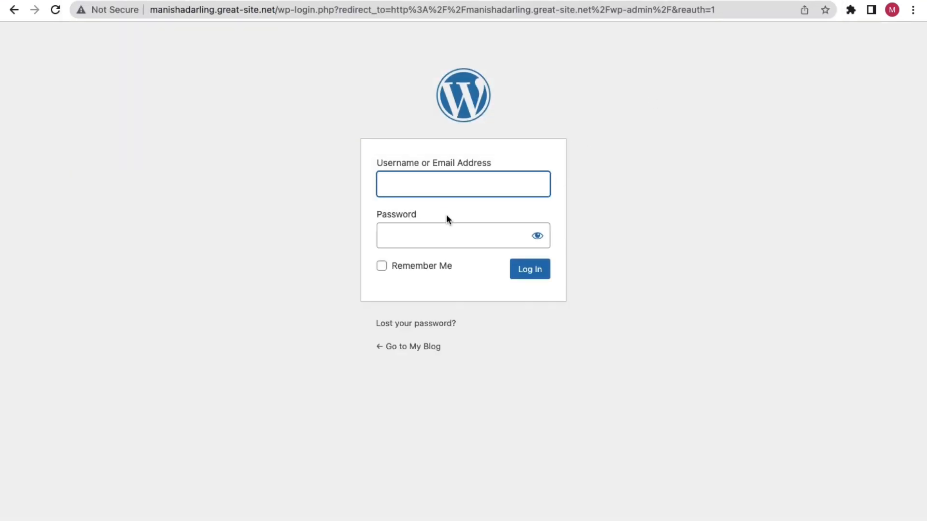
Open the site's administrative URL from the installer's success page
left_click(528, 1)
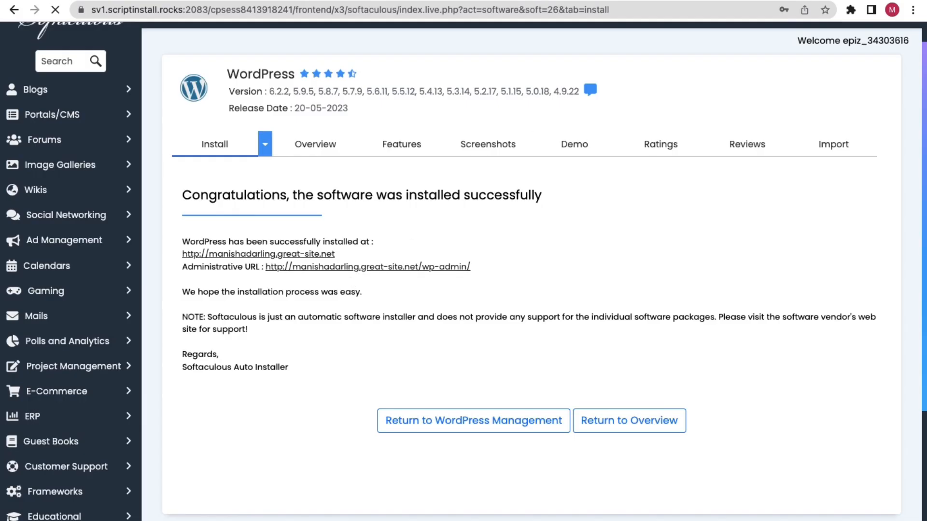
left_click(569, 1)
left_click(536, 2)
left_click(354, 267)
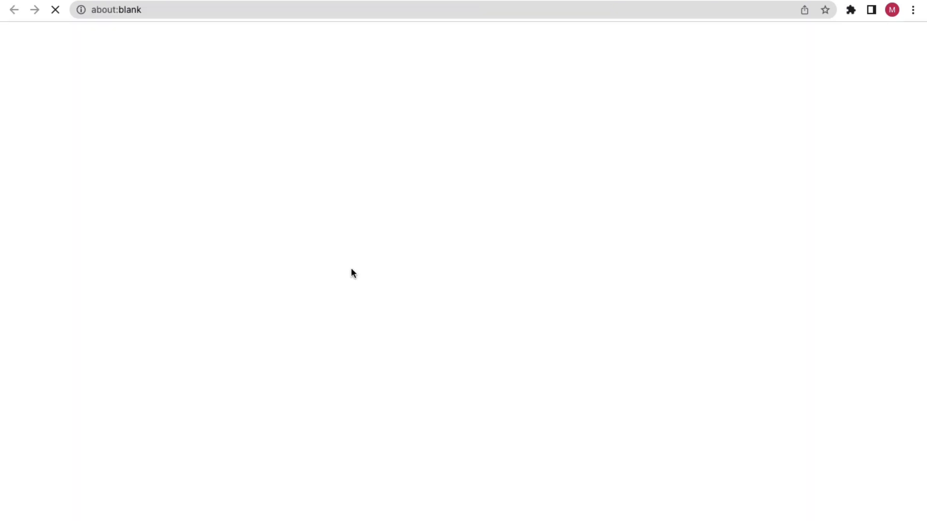
left_click(485, 1)
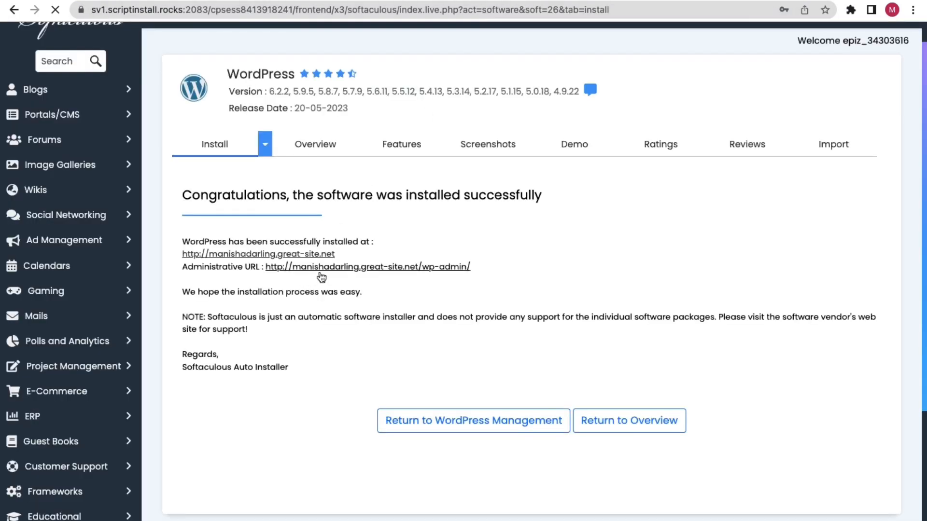
left_click(583, 1)
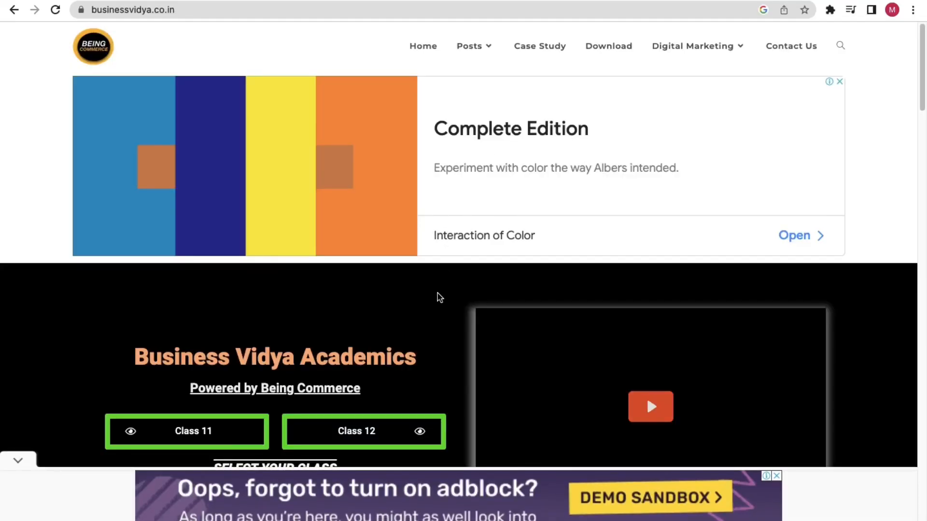
View the connection security details for the new site's wp-admin page via the lock icon
scroll(436, 296, "down", 7)
scroll(338, 240, "up", 3)
scroll(340, 137, "up", 4)
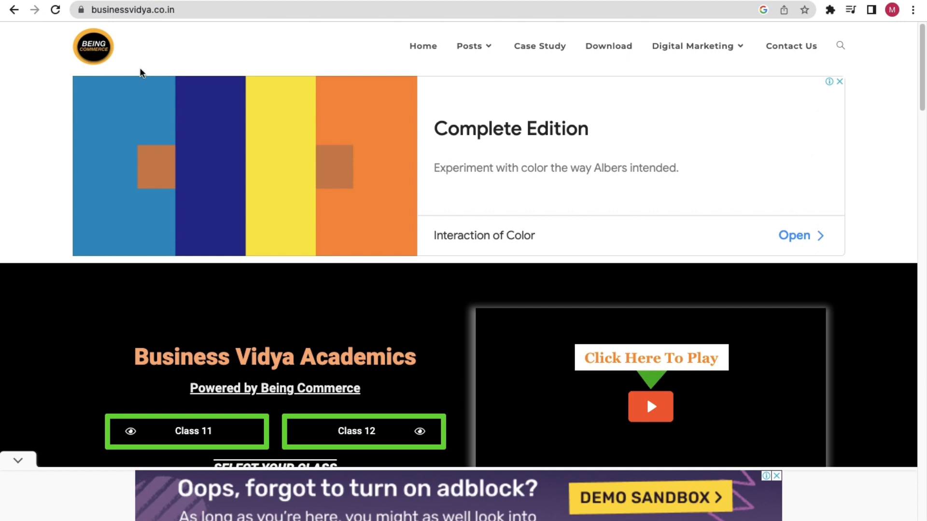
left_click(81, 12)
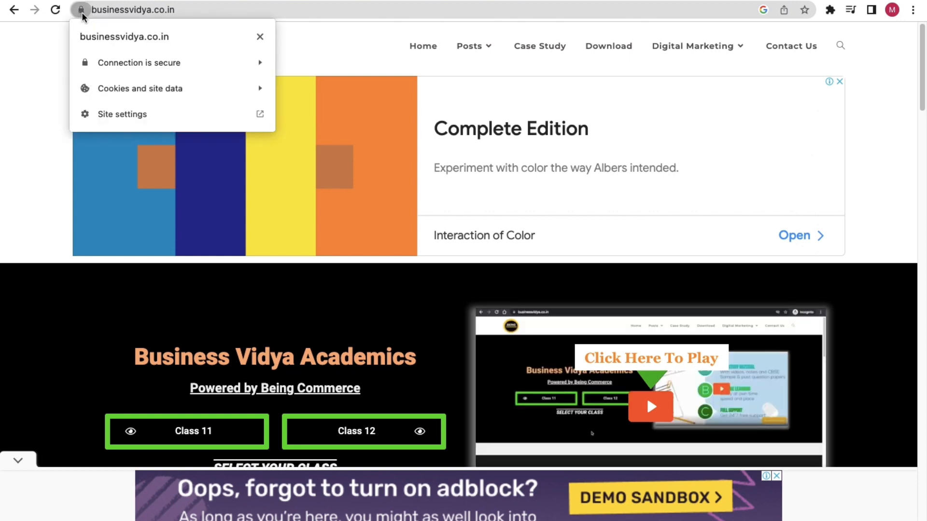
left_click(78, 12)
left_click(76, 12)
left_click(77, 12)
left_click(80, 12)
left_click(82, 13)
left_click(82, 13)
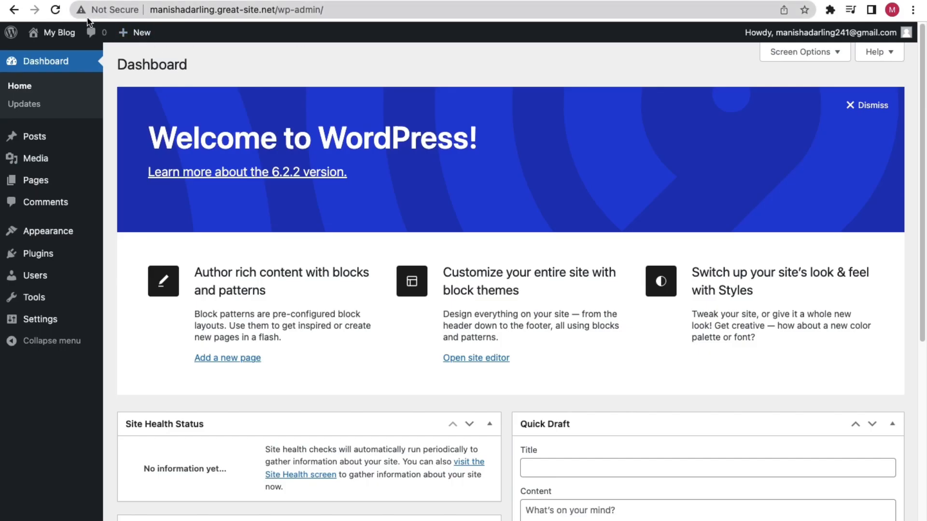
Check the blog's connection security, then switch to the YouTube Cloudflare CDN tutorial
left_click(105, 9)
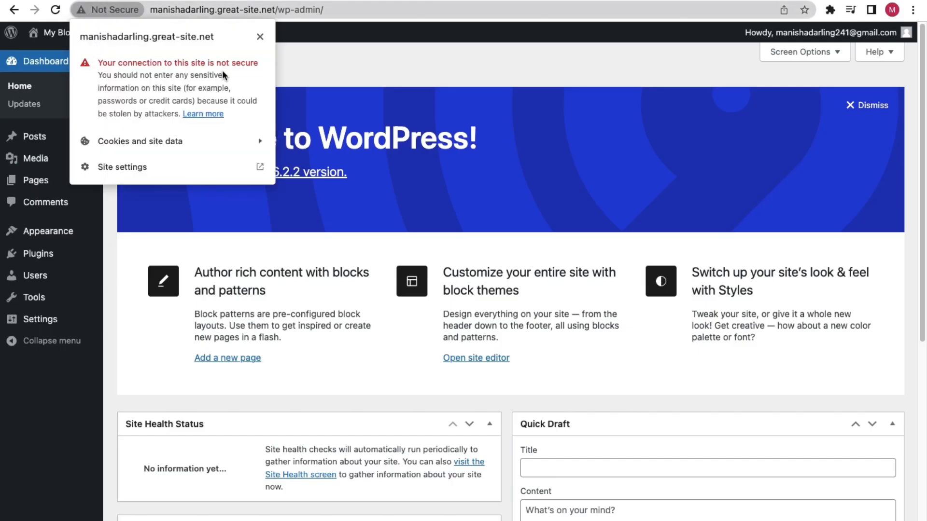
left_click(341, 72)
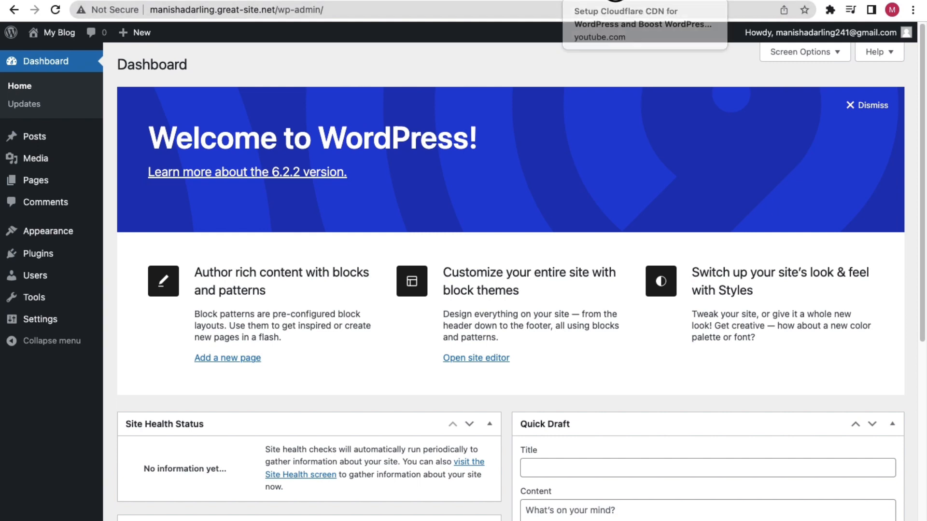
left_click(614, 1)
scroll(178, 289, "down", 2)
scroll(177, 289, "down", 1)
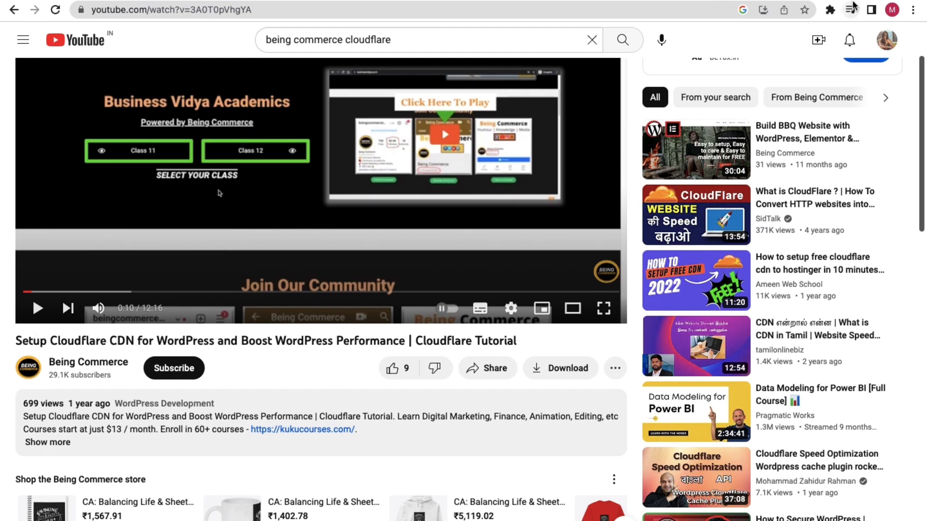
Search Google for 'cloudflare' in a new tab and open cloudflare.com
key("super+t")
type("clo")
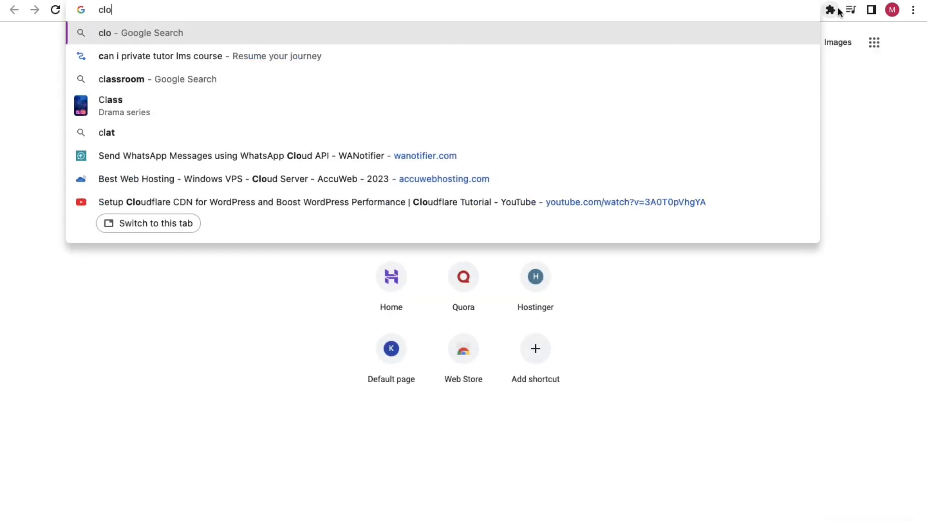
type("udflare")
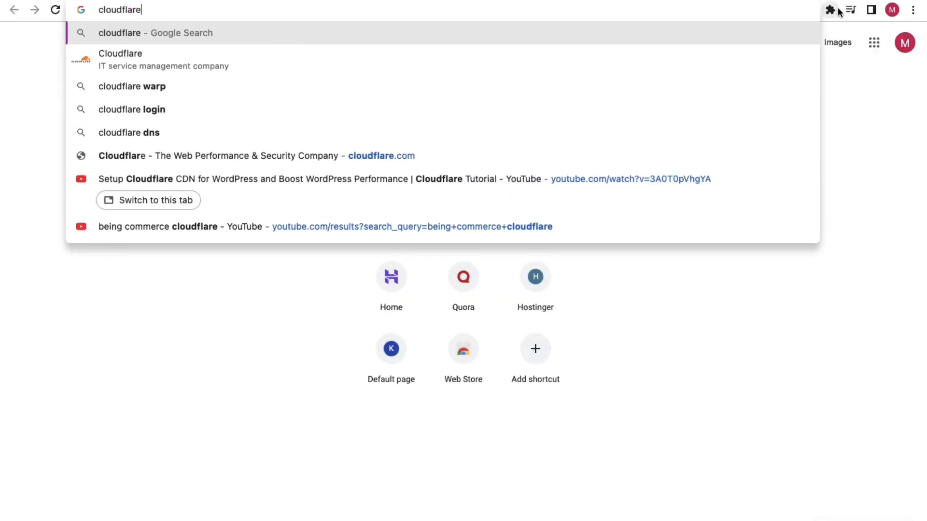
key("Return")
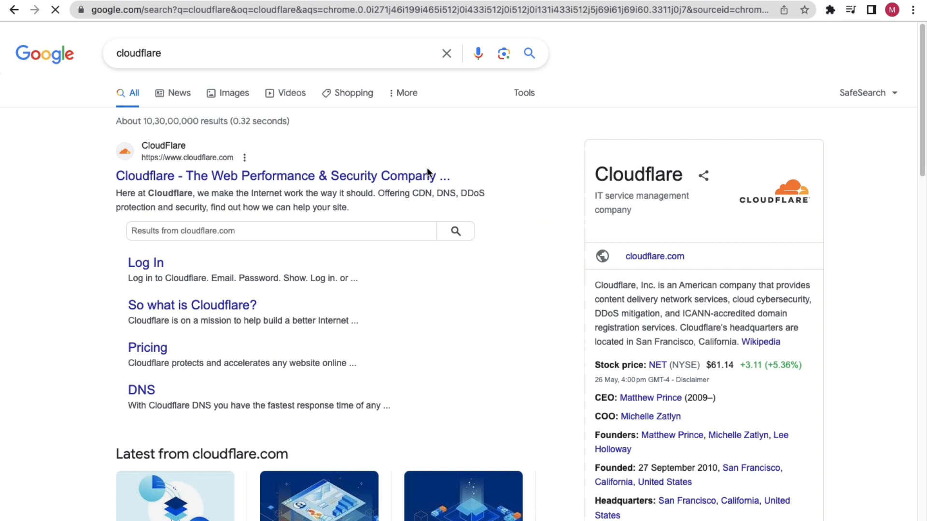
left_click(411, 178)
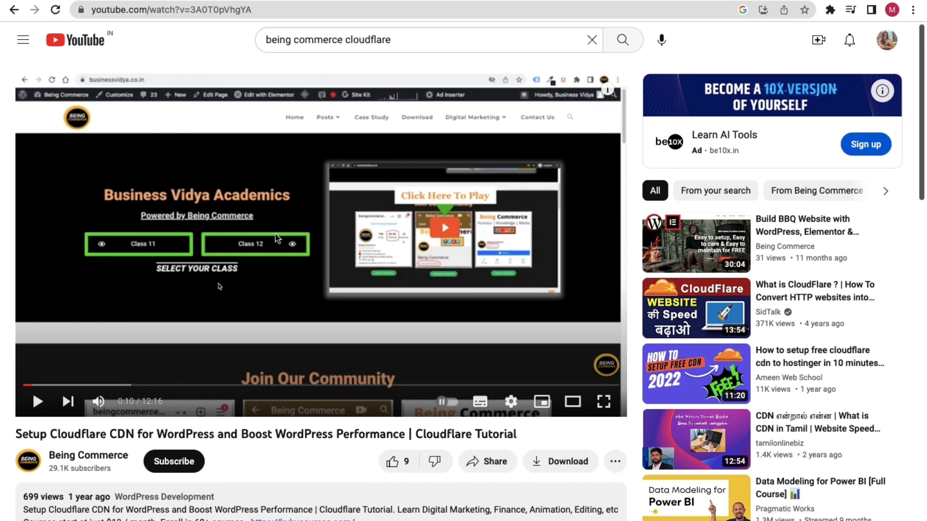
Compare the WordPress dashboard, tutorial and Cloudflare tabs, then open the 'Why Cloudflare' page
left_click(417, 1)
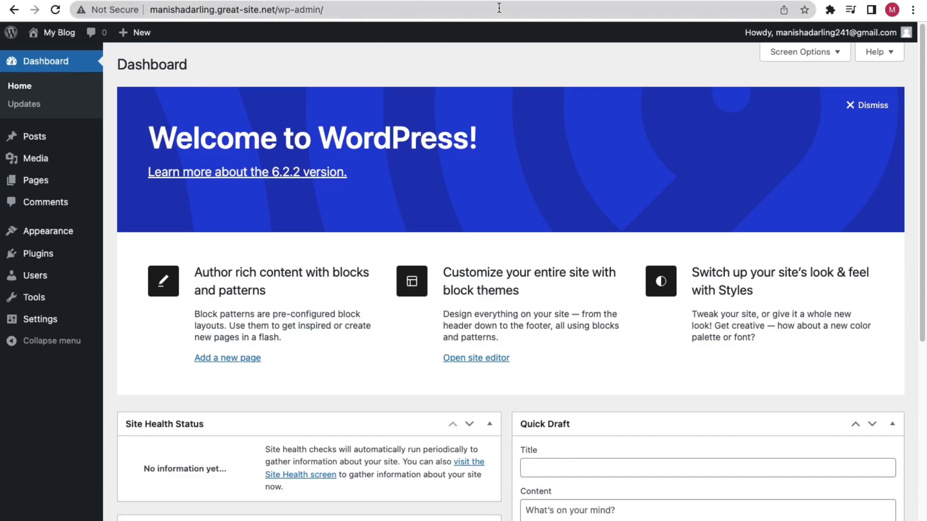
left_click(549, 1)
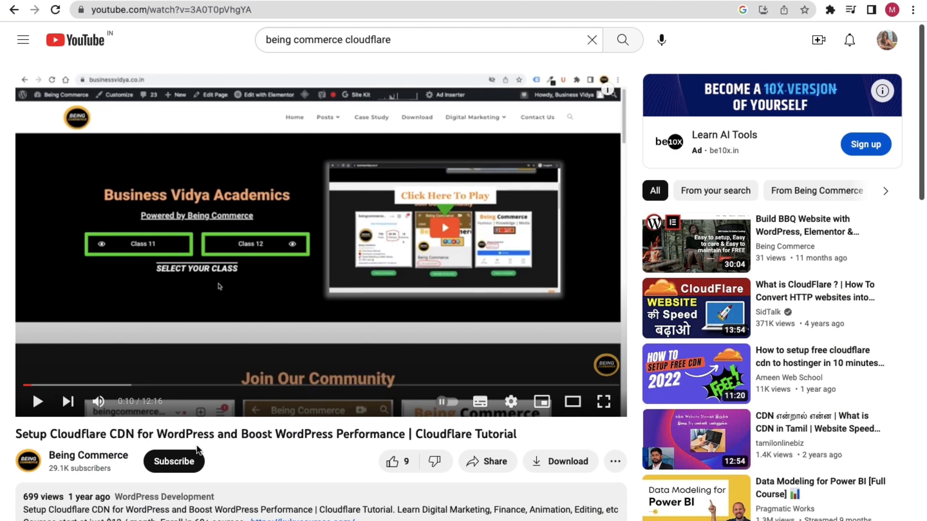
left_click_drag(271, 434, 359, 446)
left_click(359, 446)
left_click(404, 3)
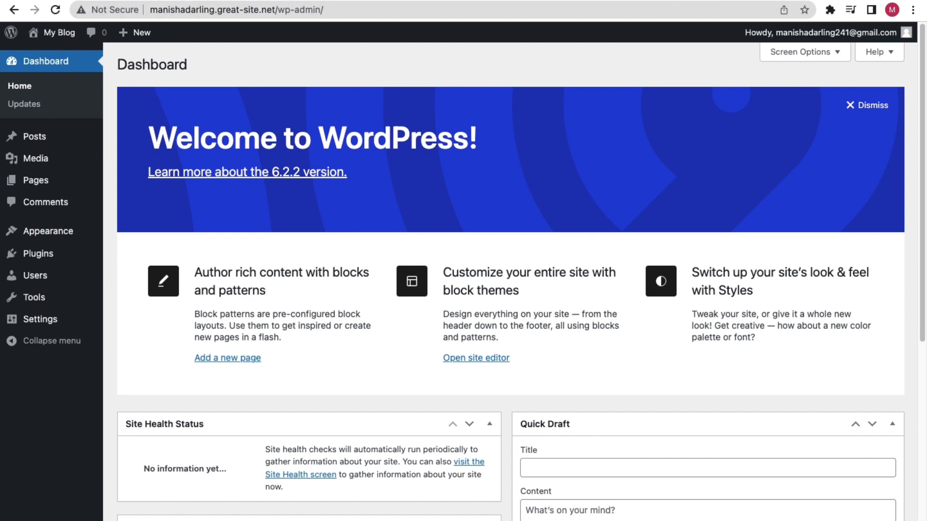
left_click(699, 3)
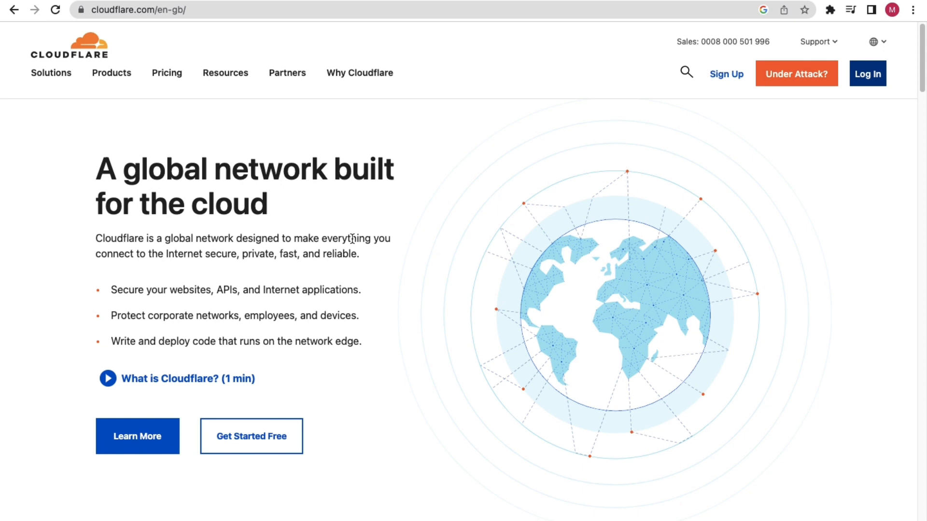
left_click(364, 73)
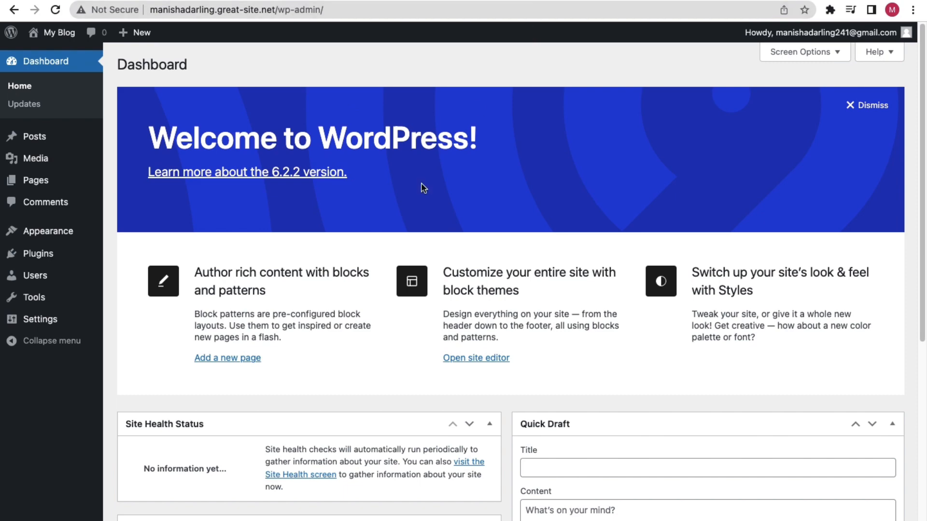
key("ctrl+Left")
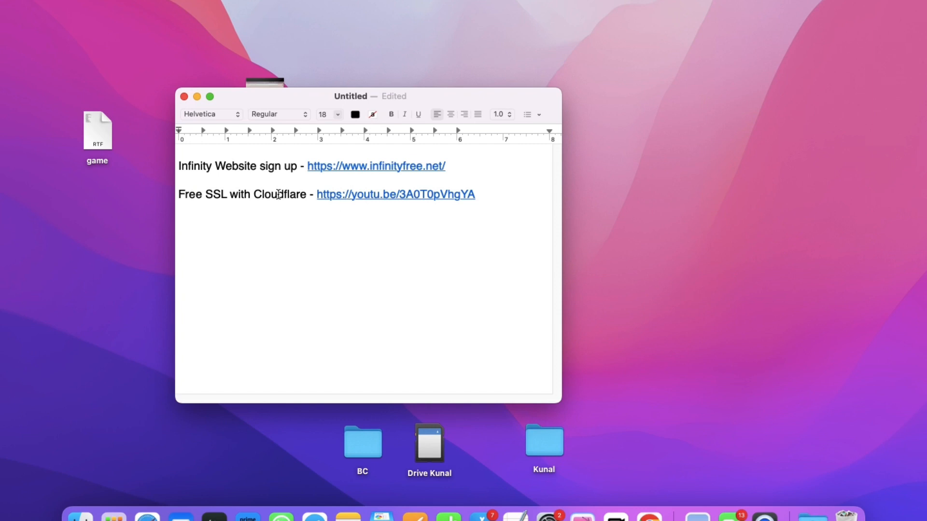
key("ctrl+Right")
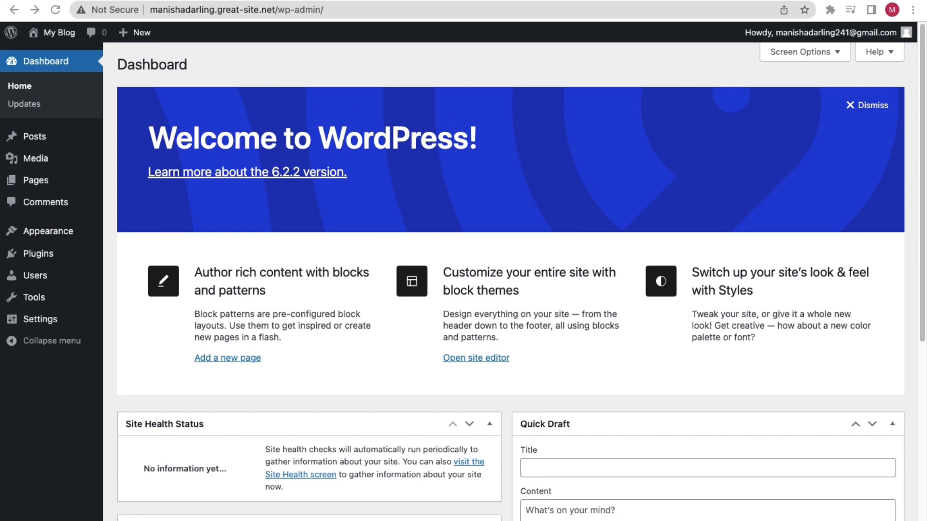
left_click(858, 0)
key("super+t")
Search for 'kuku courses' and open the 'KuKu Courses: Home' result
type("k")
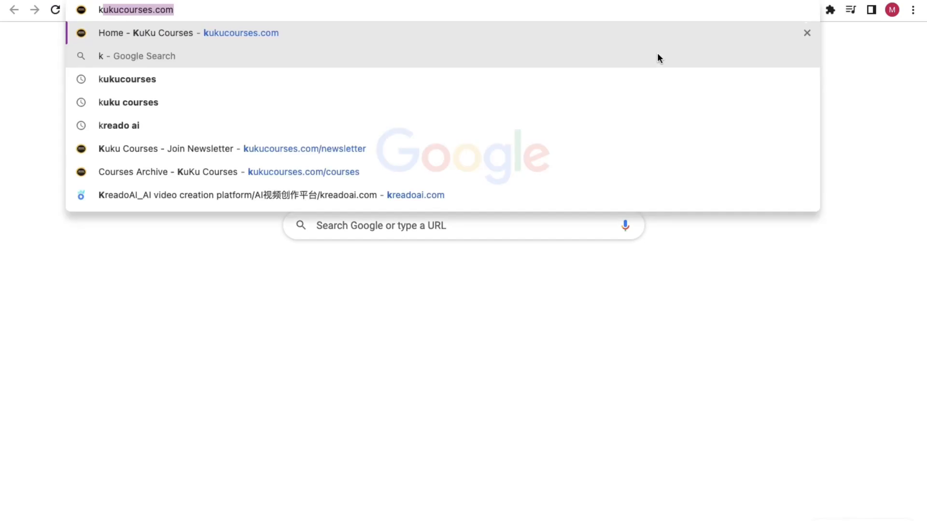
type("uku c")
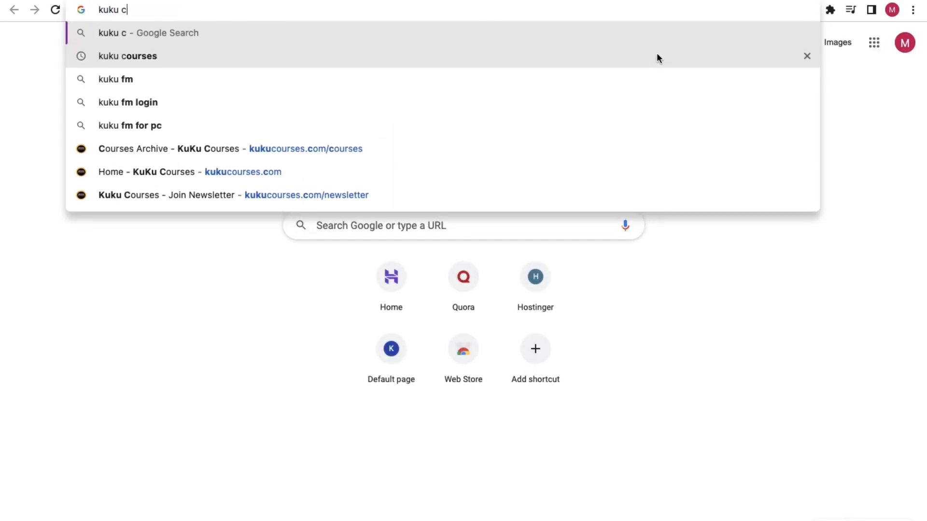
type("ourses")
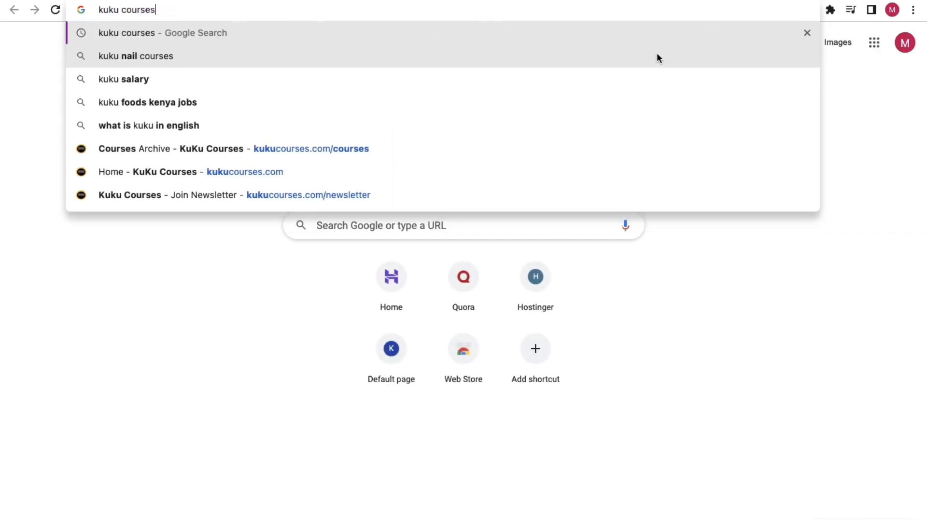
key("Return")
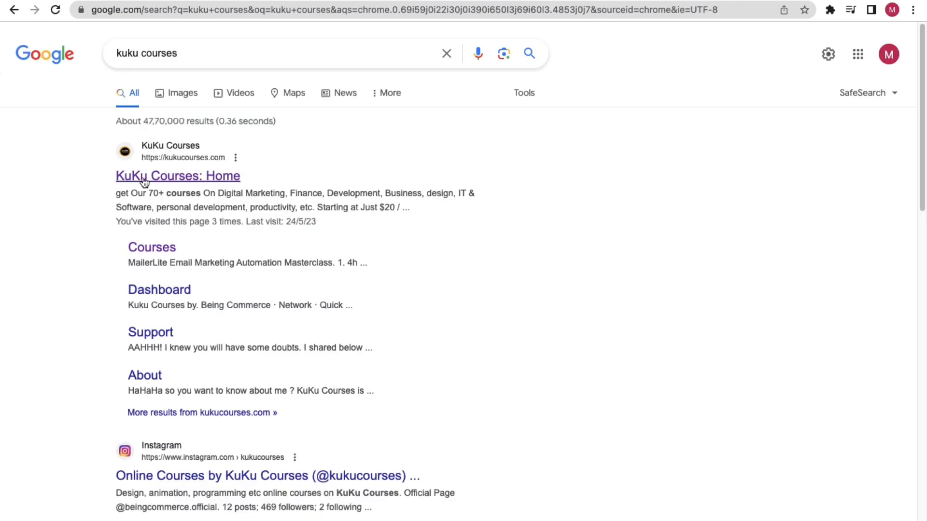
left_click(200, 183)
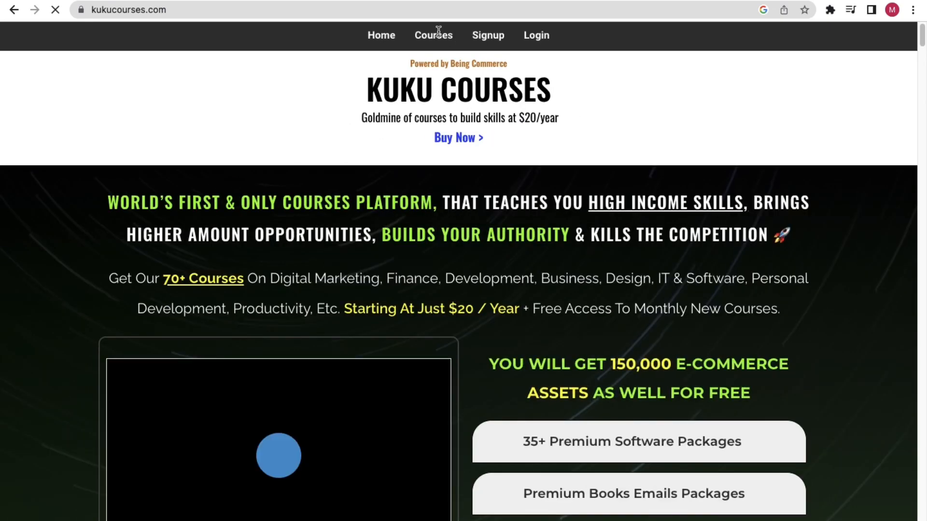
Open the full KuKu Courses catalogue and filter it to Web Development
left_click(433, 39)
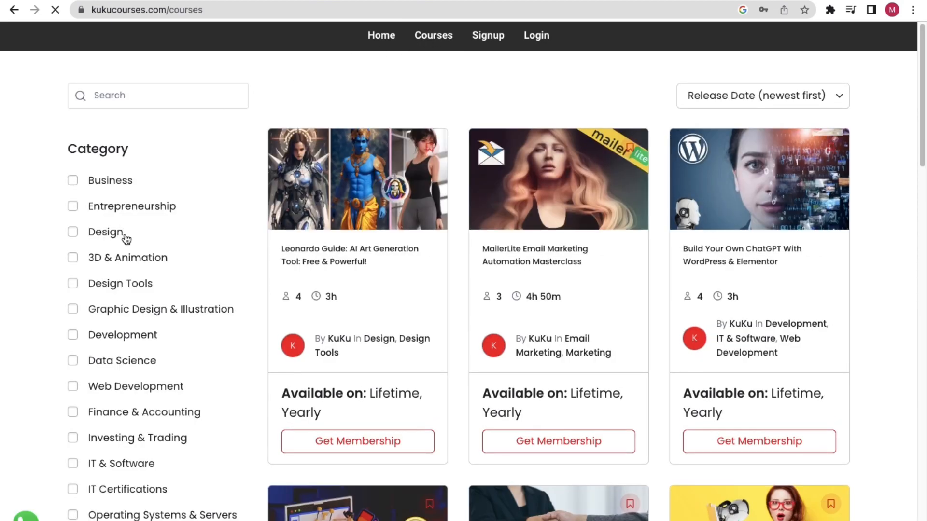
scroll(164, 263, "down", 2)
scroll(136, 286, "down", 3)
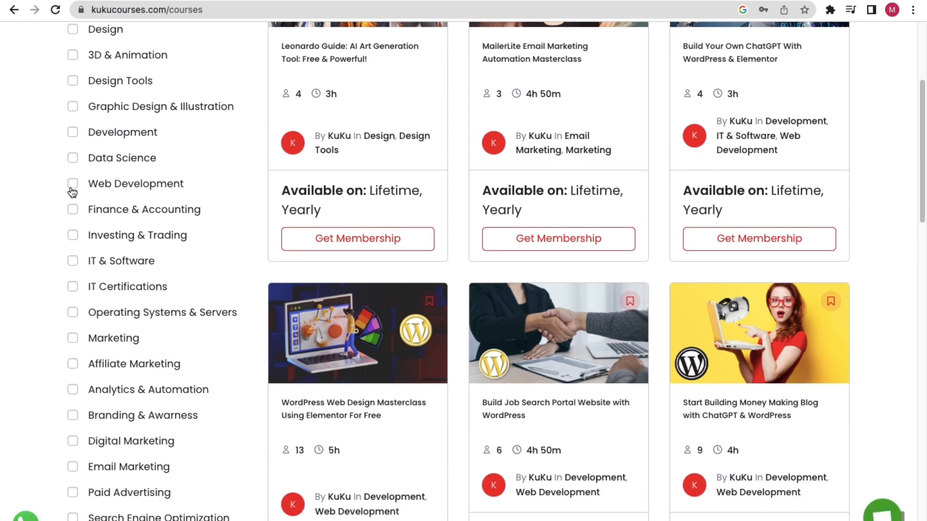
left_click(72, 186)
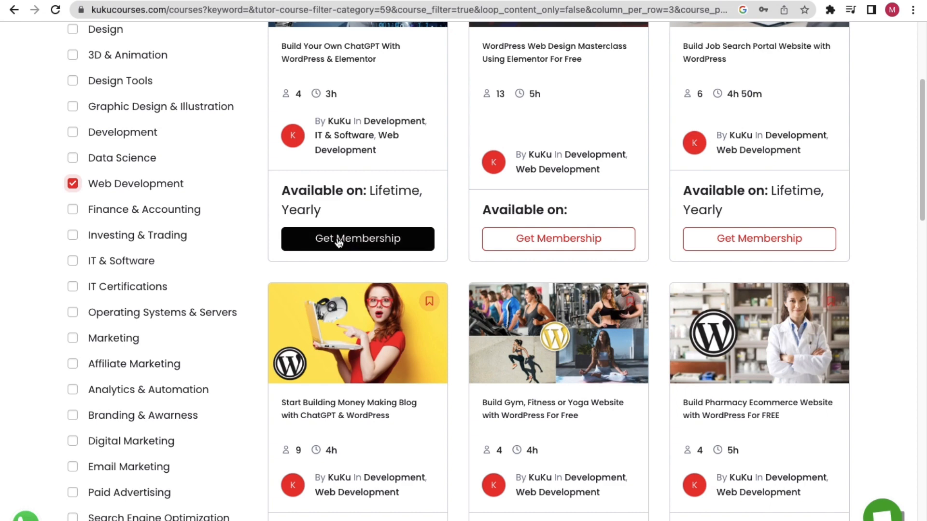
scroll(340, 243, "down", 3)
scroll(319, 236, "up", 5)
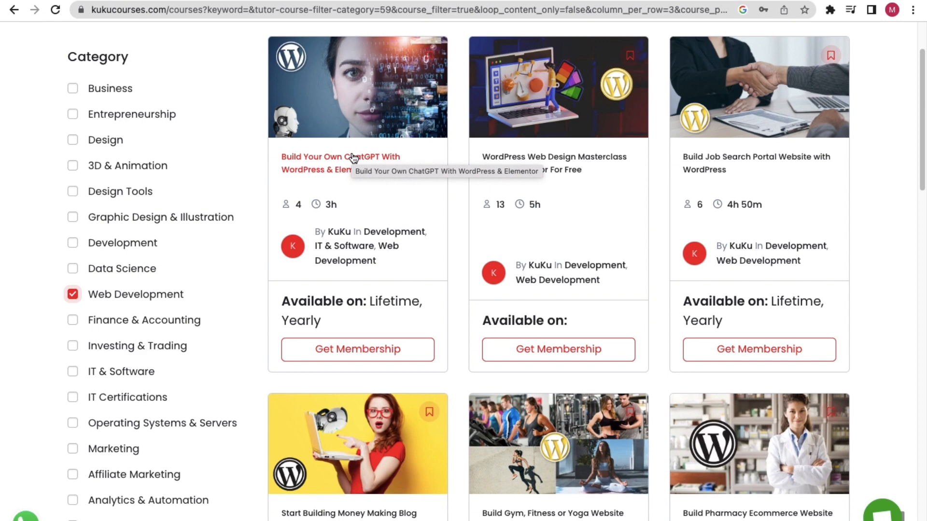
scroll(349, 164, "up", 5)
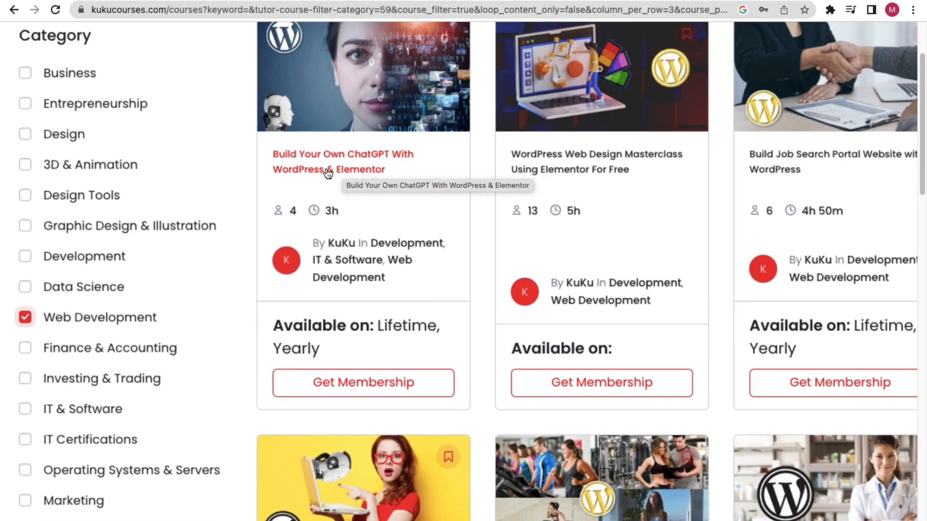
scroll(329, 173, "right", 3)
scroll(290, 169, "up", 1)
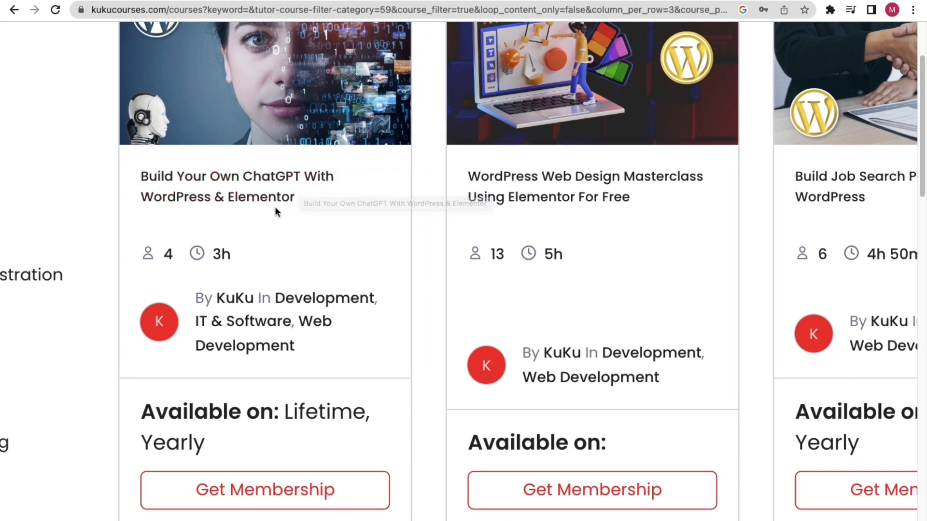
scroll(456, 220, "right", 3)
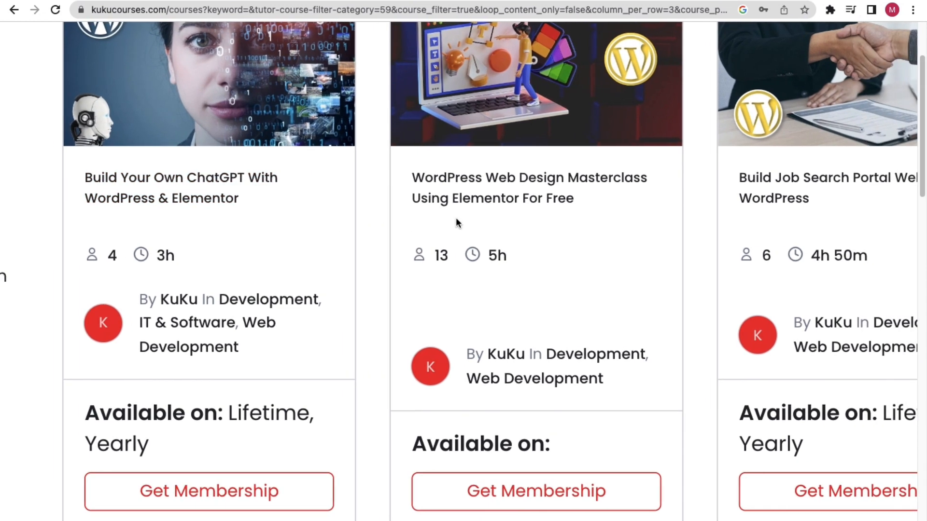
Open the WordPress Web Design Masterclass and scroll down to the Page 1 of 2 bar
left_click(505, 189)
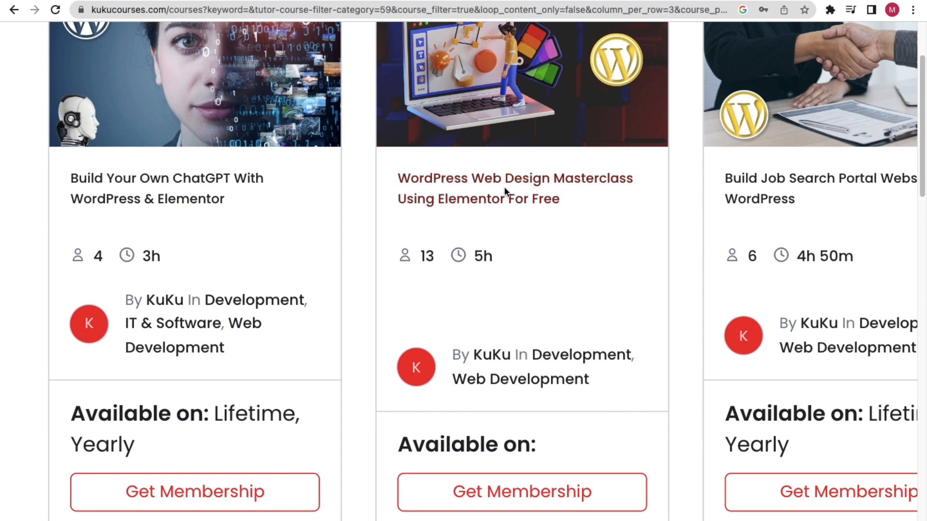
scroll(513, 189, "right", 6)
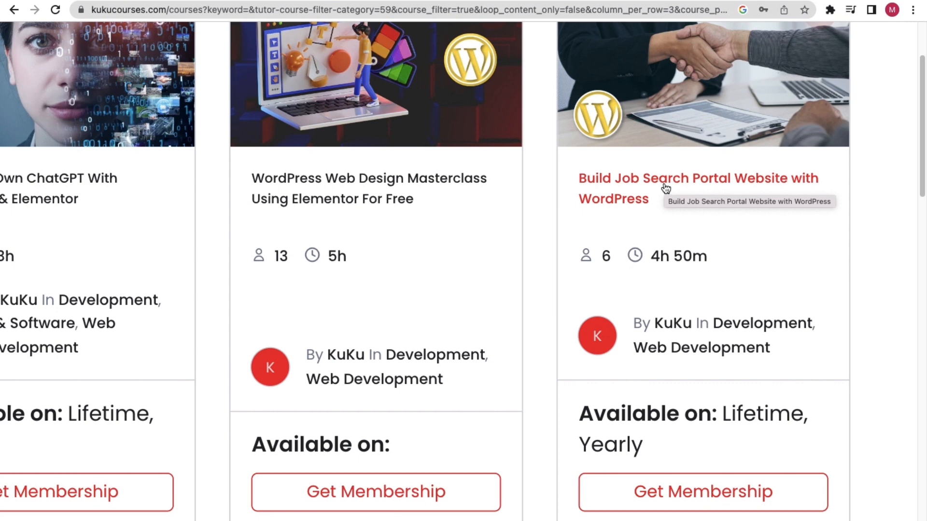
scroll(399, 257, "left", 6)
scroll(283, 281, "down", 10)
scroll(241, 285, "right", 1)
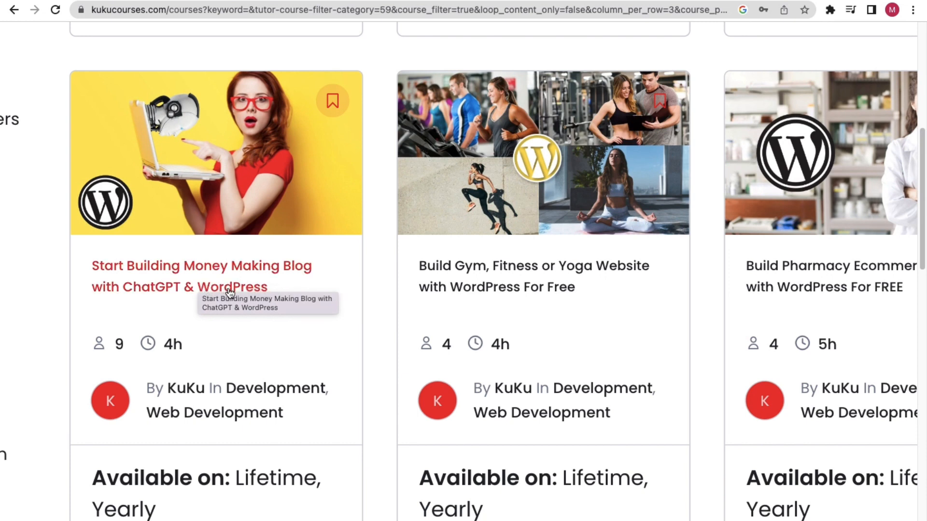
scroll(495, 279, "right", 1)
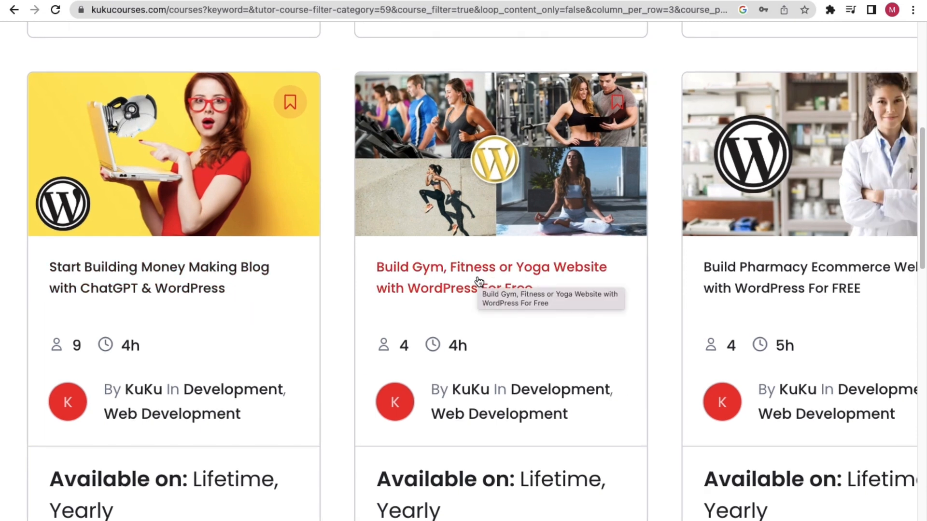
scroll(665, 292, "right", 2)
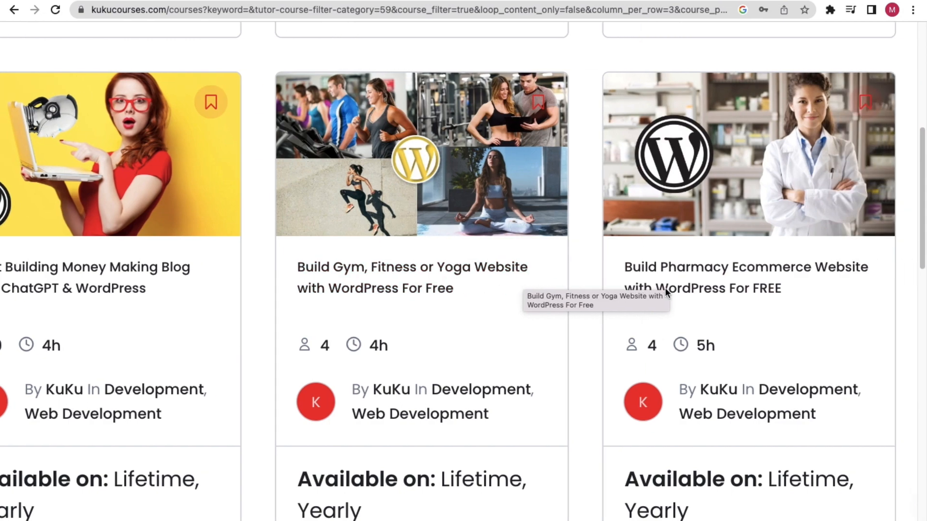
scroll(658, 285, "down", 6)
scroll(311, 291, "left", 8)
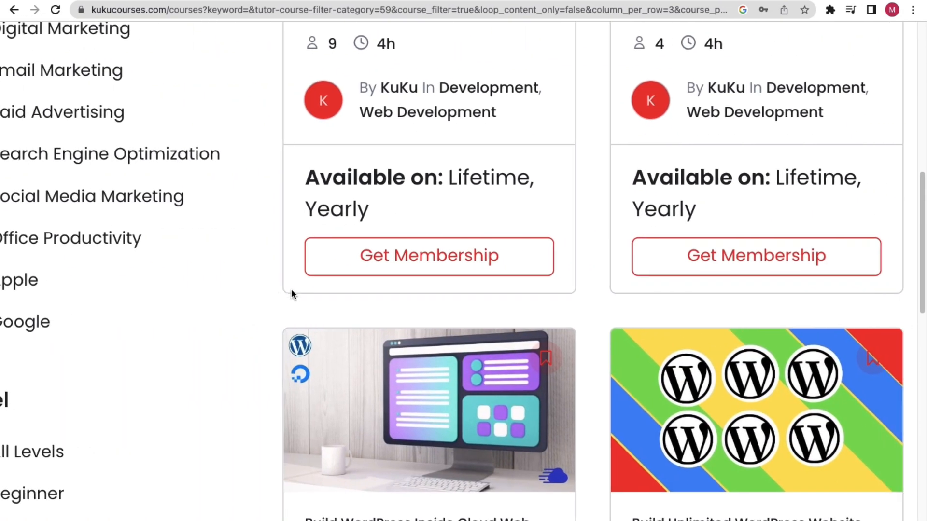
scroll(291, 294, "right", 9)
scroll(291, 293, "down", 14)
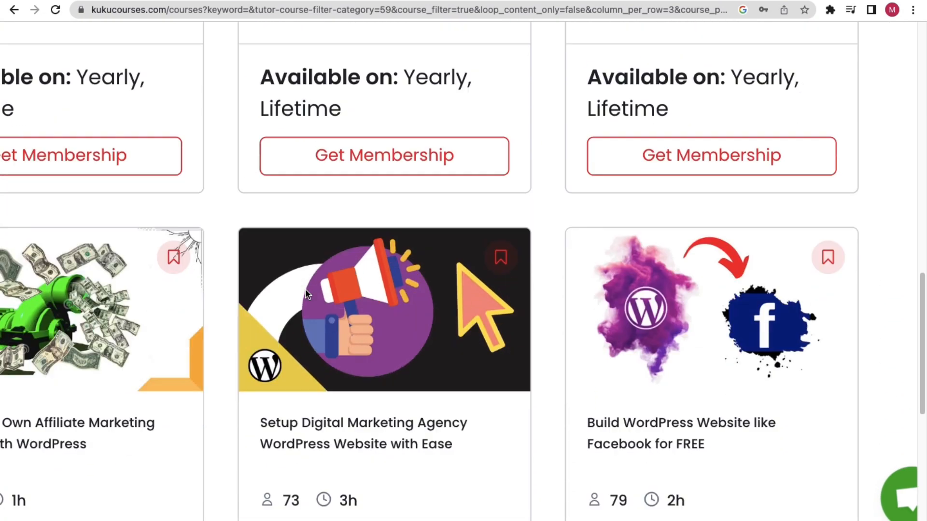
scroll(305, 292, "down", 4)
scroll(305, 291, "left", 2)
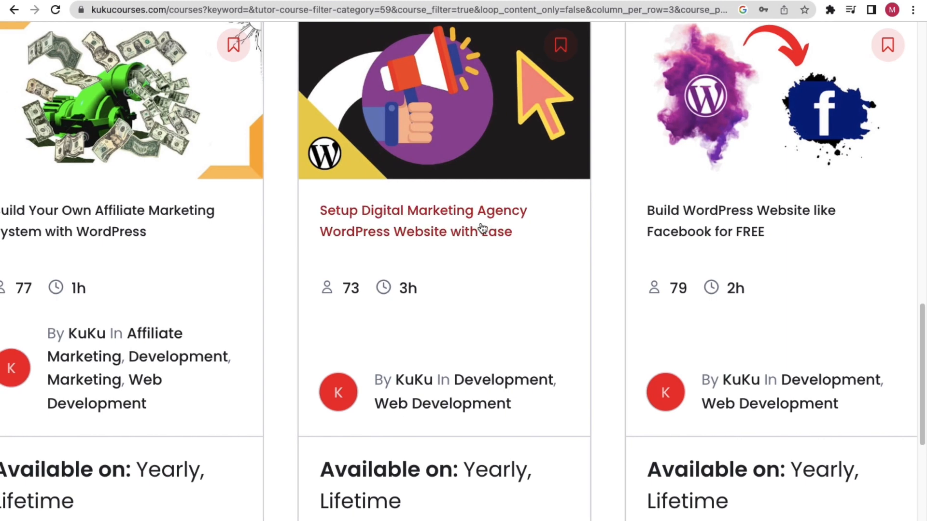
scroll(746, 235, "right", 1)
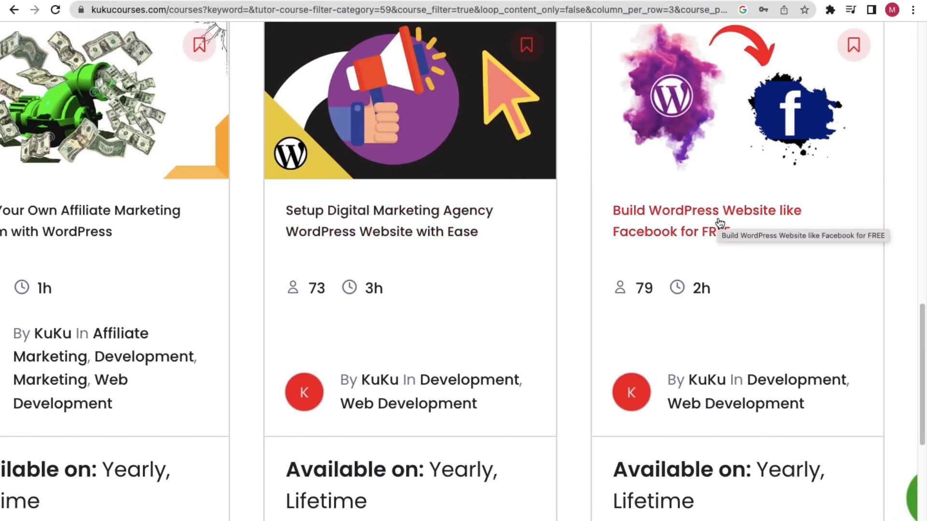
scroll(340, 309, "left", 1)
scroll(340, 308, "down", 6)
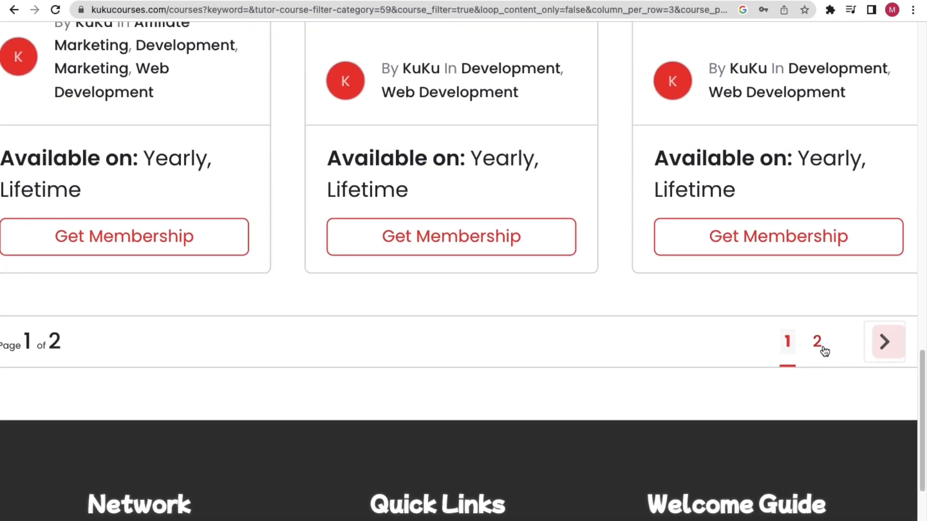
Show page 2 of the Web Development course results and scroll through its courses
left_click(823, 348)
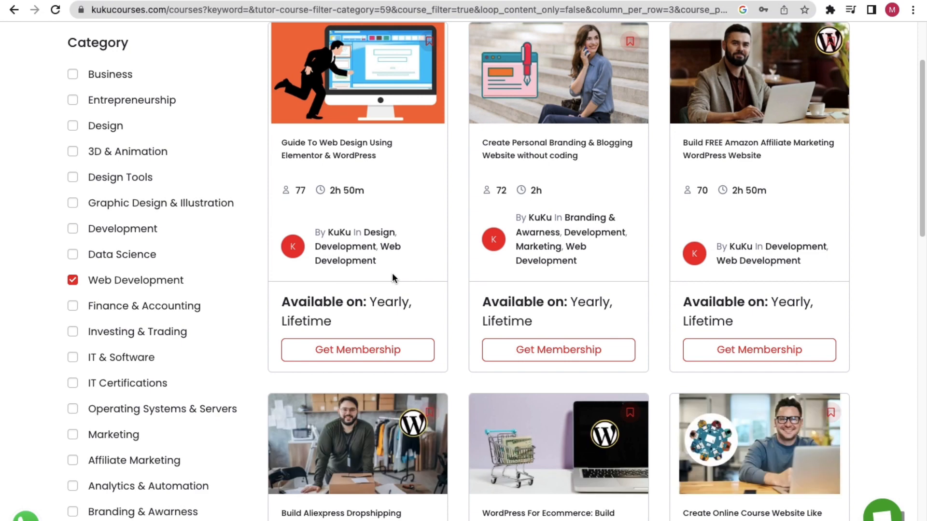
scroll(556, 203, "up", 5)
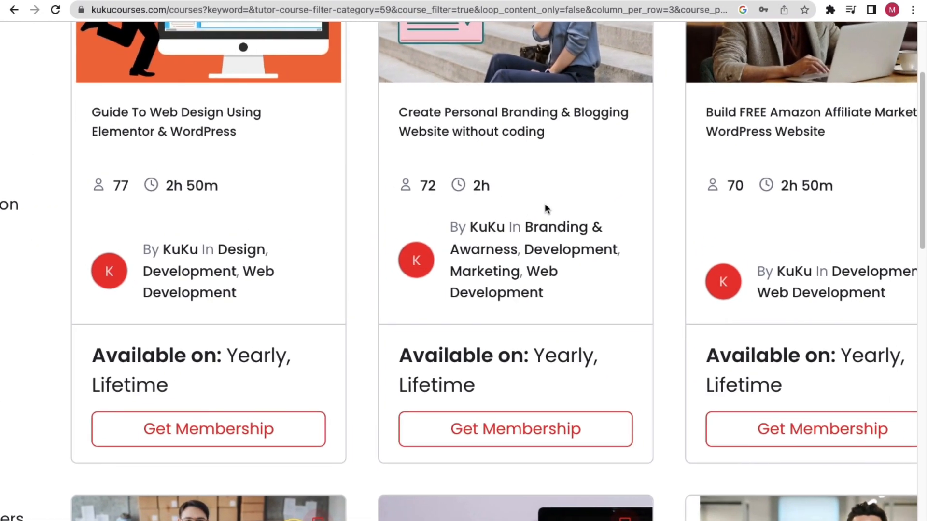
scroll(573, 205, "up", 2)
scroll(671, 263, "right", 2)
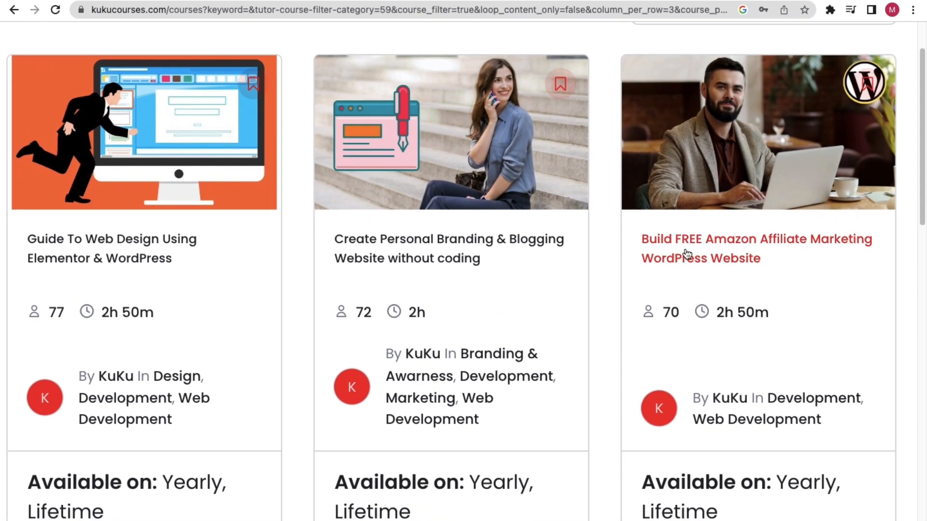
scroll(469, 285, "down", 4)
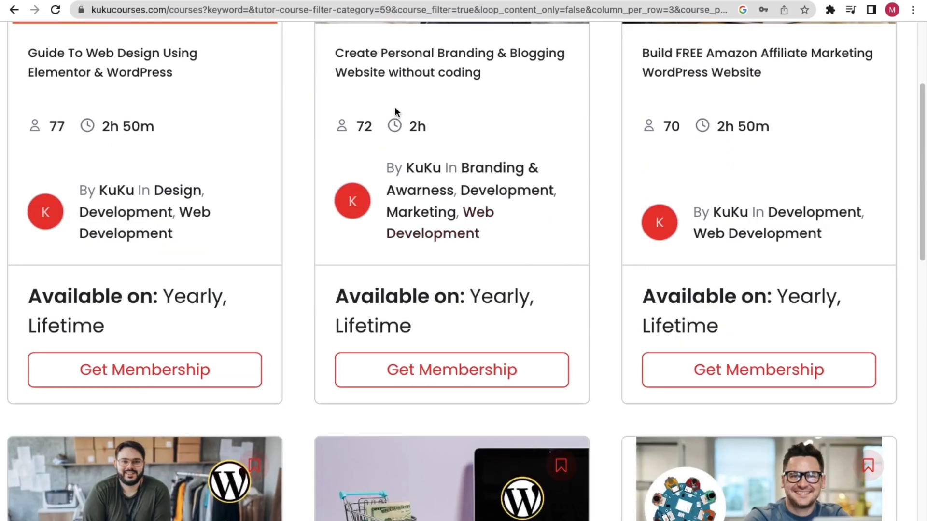
scroll(415, 101, "down", 7)
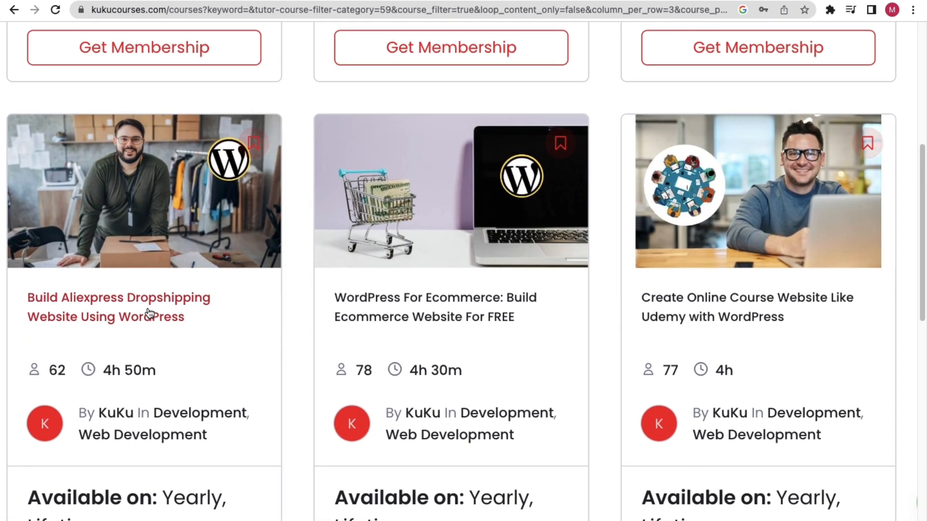
scroll(165, 309, "left", 1)
scroll(167, 307, "down", 1)
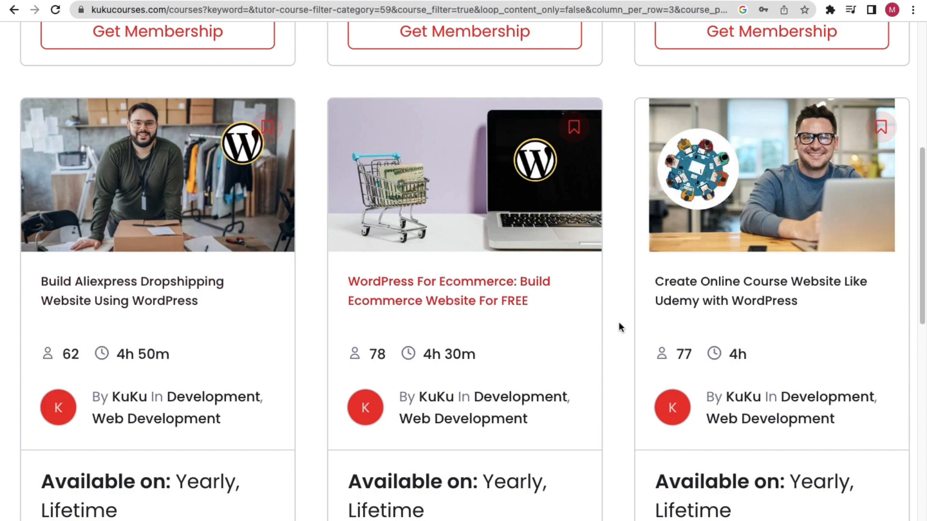
scroll(695, 307, "down", 10)
scroll(627, 289, "down", 9)
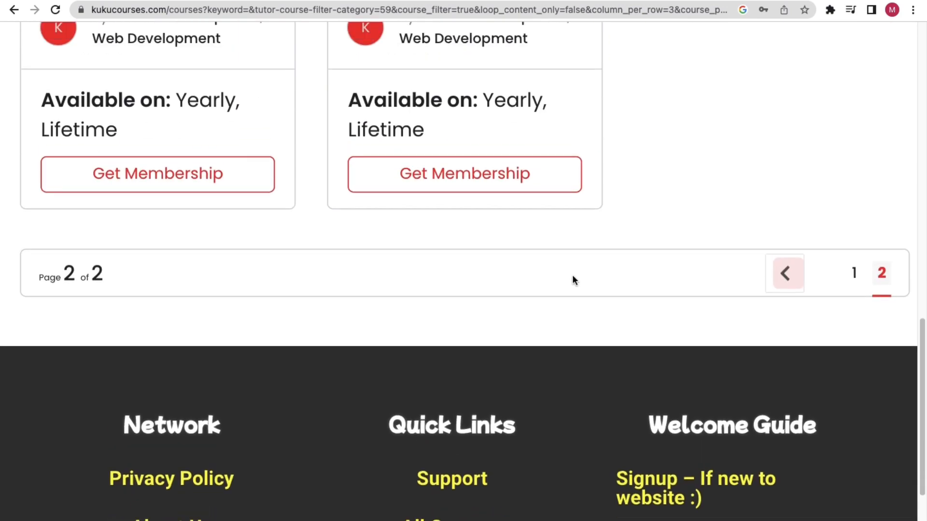
scroll(338, 251, "up", 6)
scroll(428, 216, "up", 8)
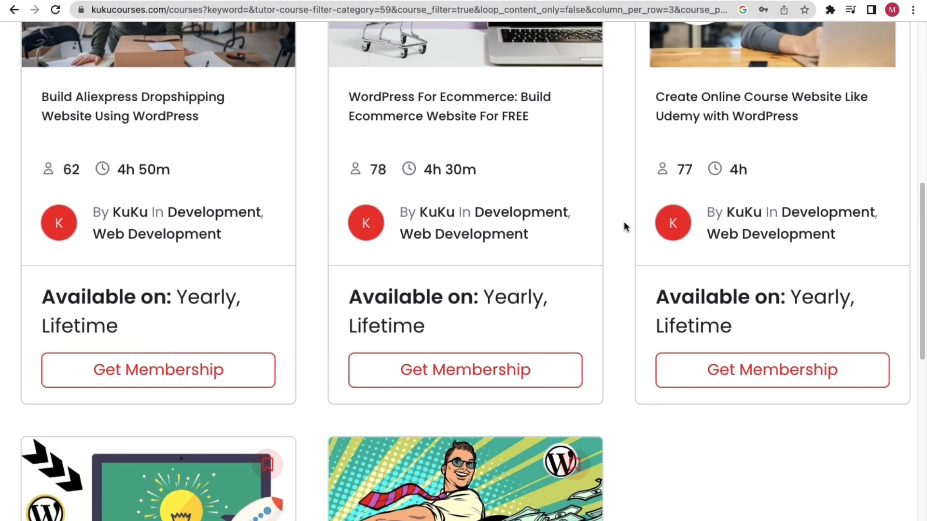
scroll(625, 223, "down", 3)
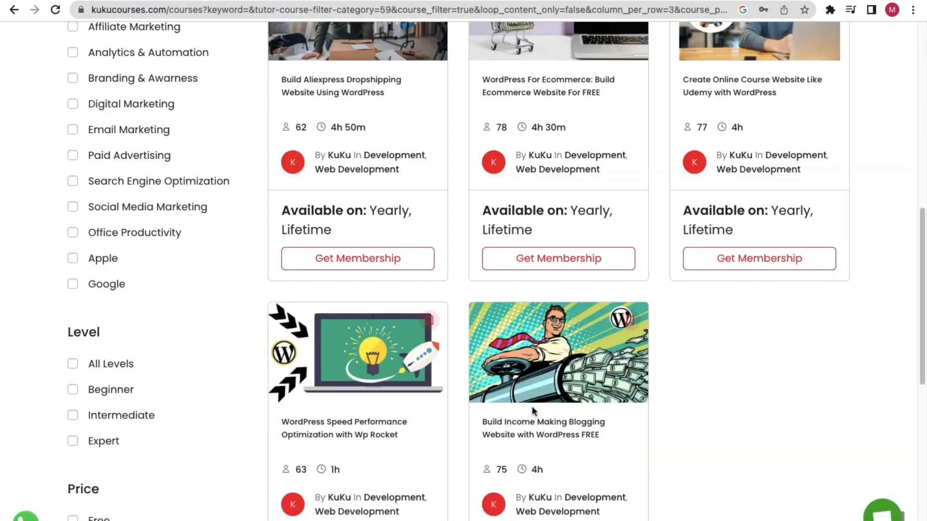
Finish reviewing the page-2 courses and return to the WordPress Dashboard tab
scroll(671, 389, "up", 9)
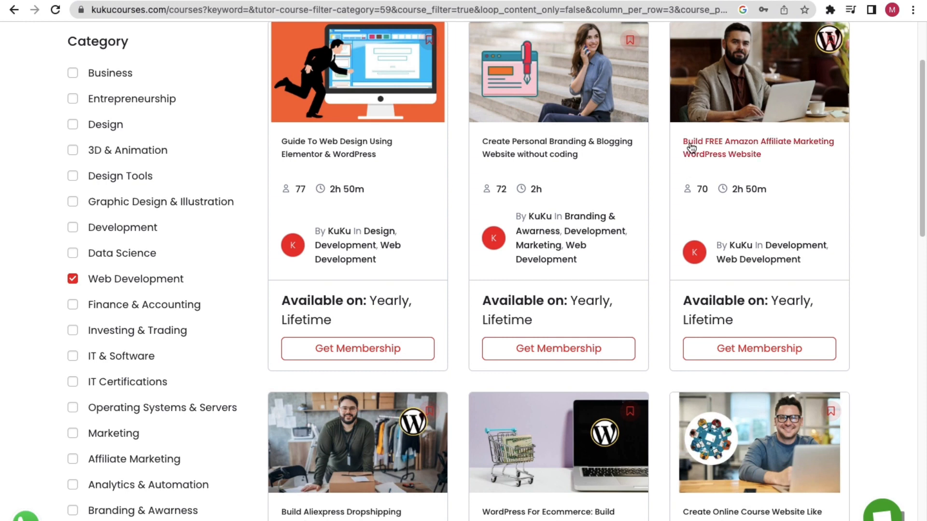
scroll(485, 432, "down", 3)
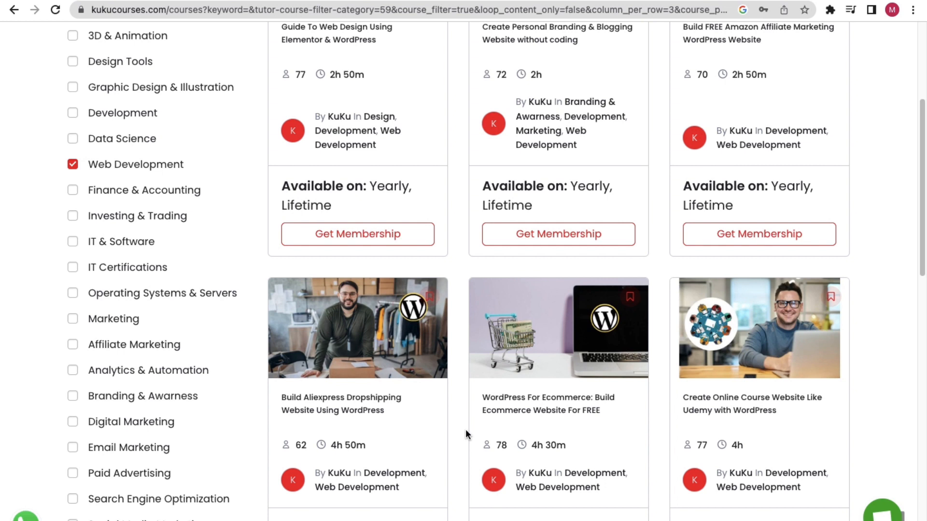
scroll(463, 429, "down", 3)
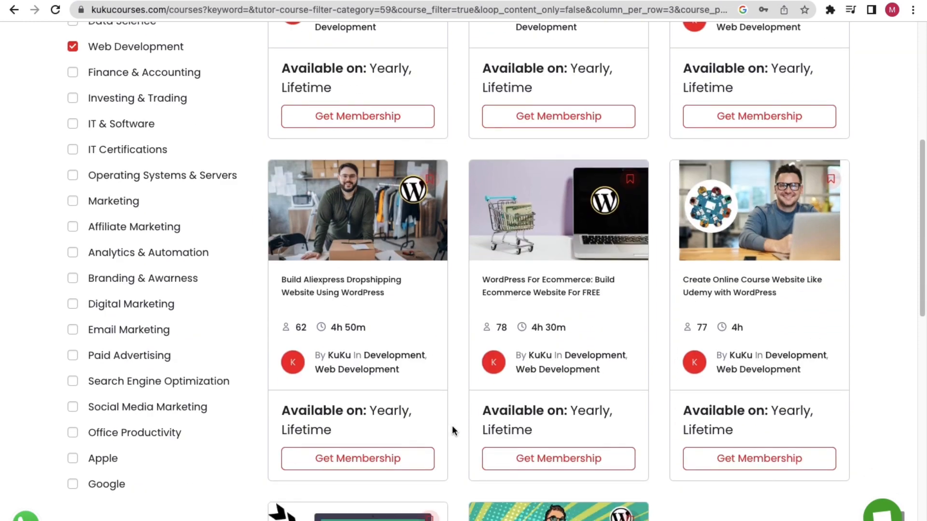
scroll(453, 425, "down", 3)
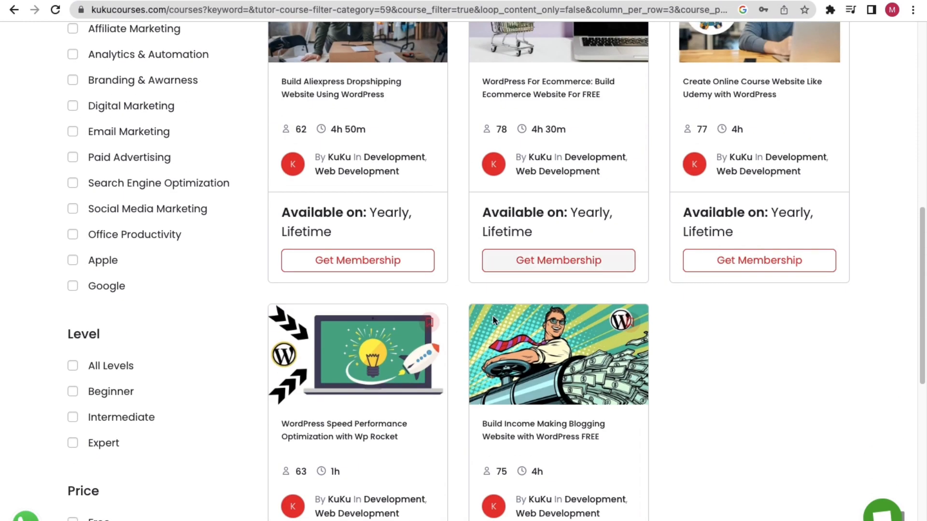
scroll(475, 304, "up", 1)
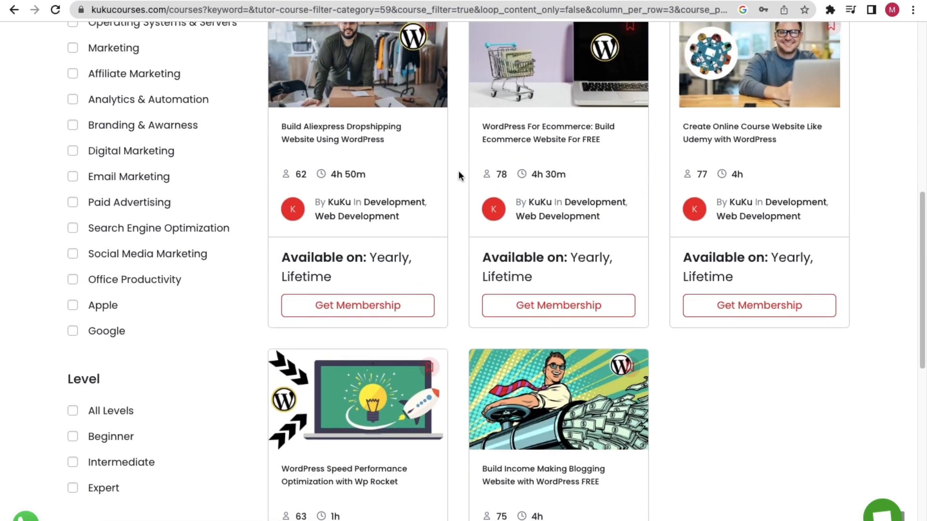
scroll(451, 212, "up", 3)
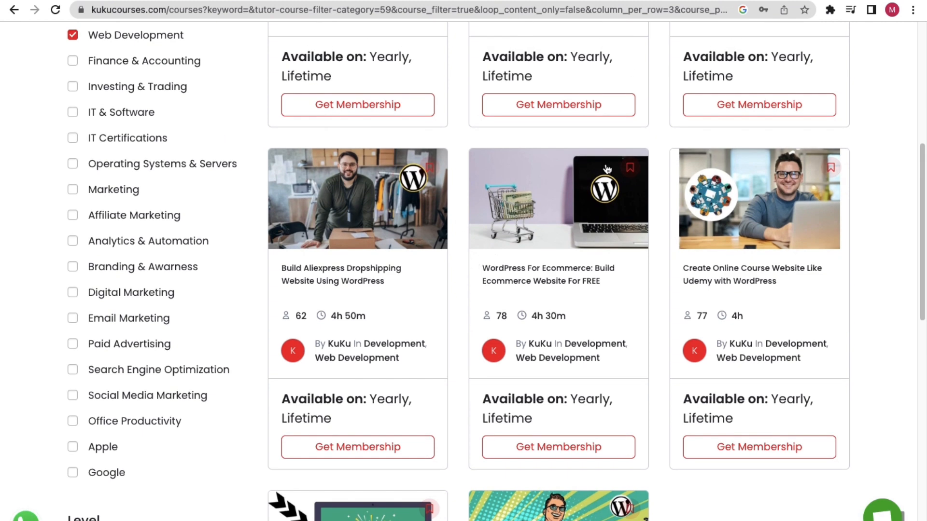
left_click(398, 2)
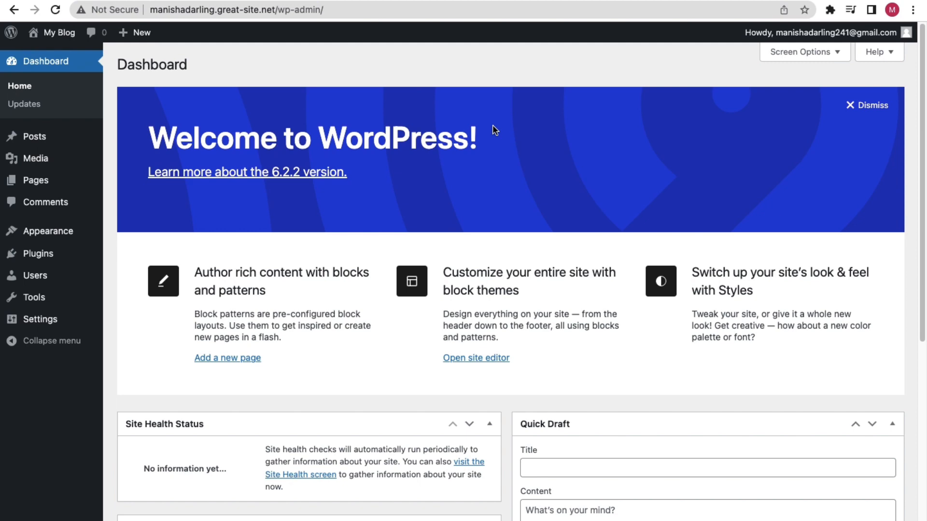
Switch back to the kukucourses.com tab with the Web Development course listing
left_click(777, 2)
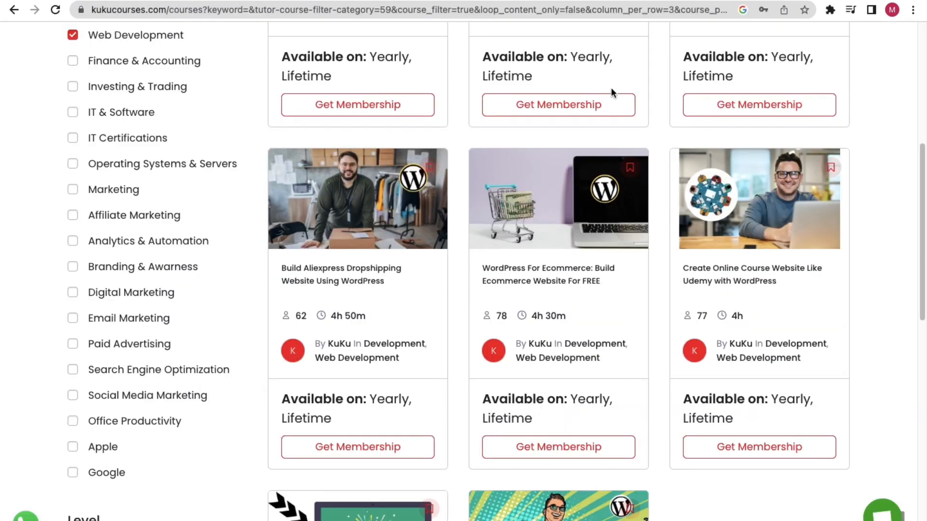
Return the Web Development listing to page 1 of the course results
scroll(420, 298, "up", 4)
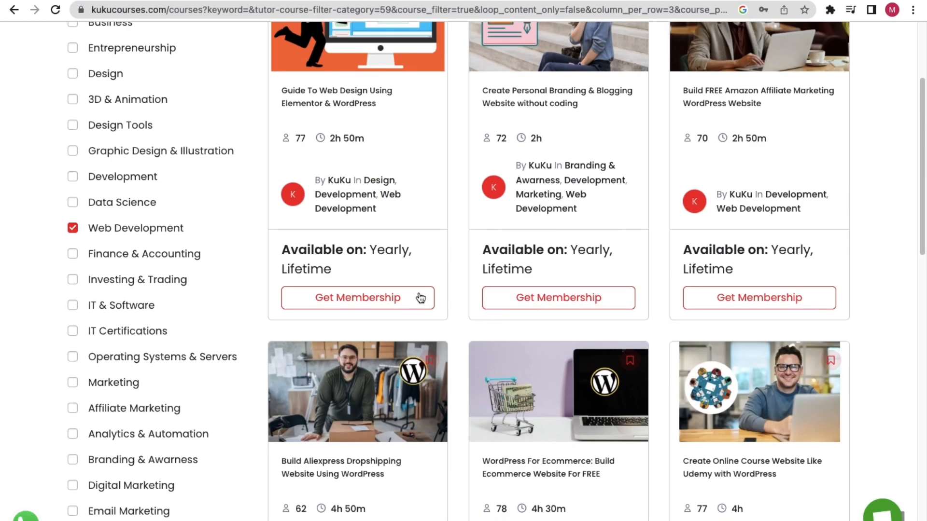
scroll(420, 298, "up", 3)
scroll(520, 297, "down", 13)
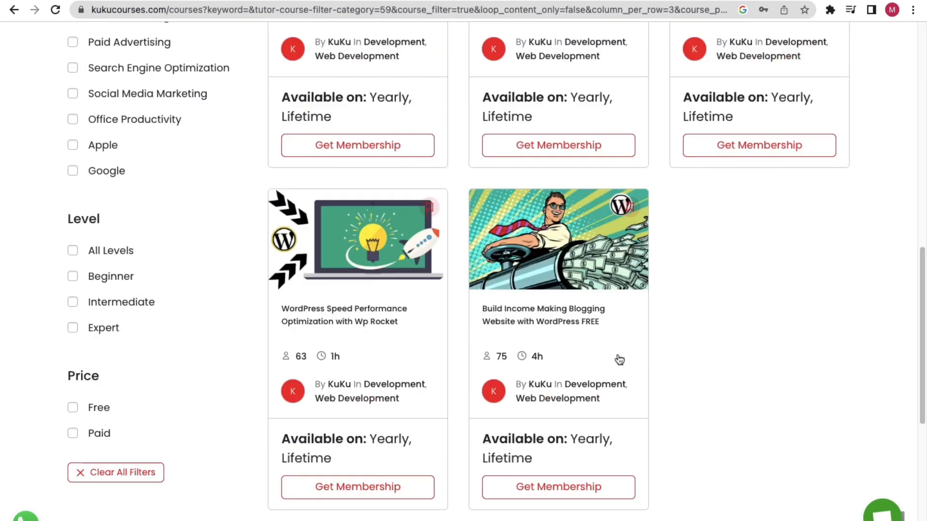
scroll(619, 360, "down", 3)
left_click(810, 394)
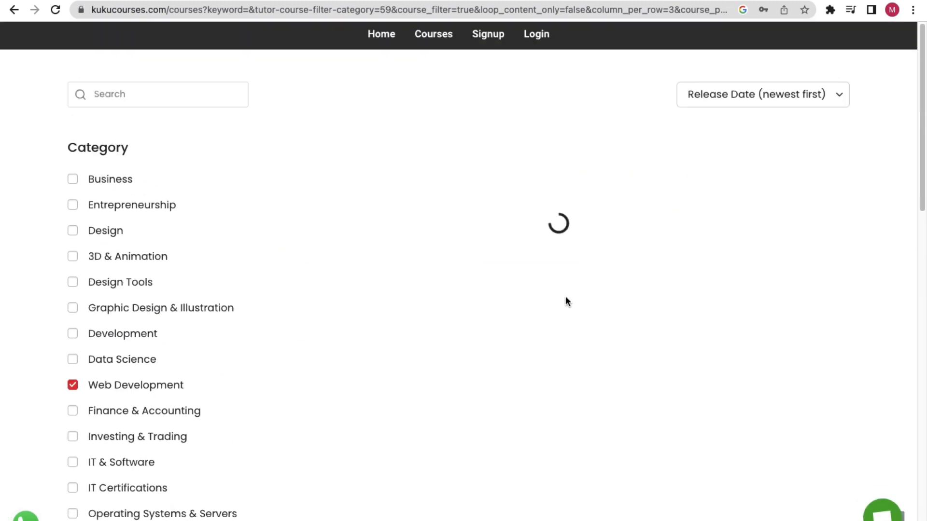
Scroll through the newest Web Development courses, then go back to the WordPress Dashboard
scroll(369, 242, "down", 4)
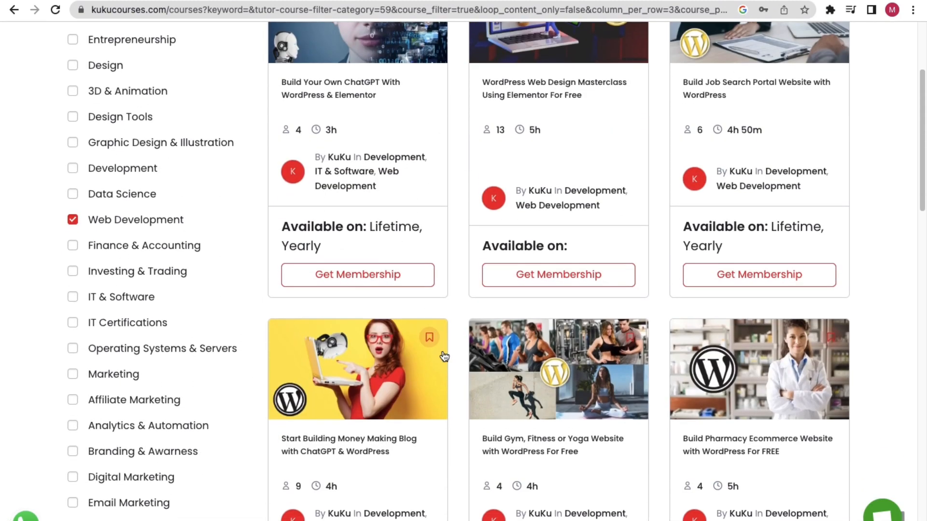
scroll(444, 356, "down", 3)
scroll(455, 301, "down", 1)
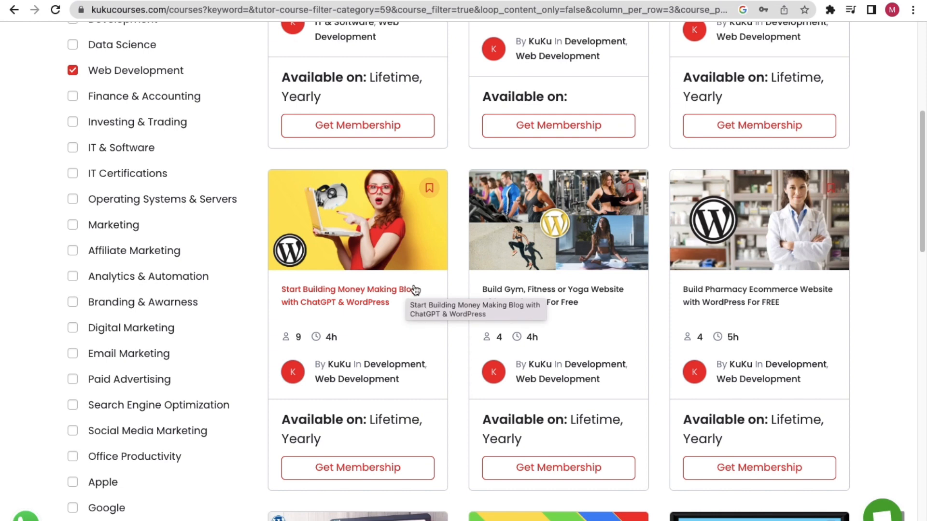
mouse_move(420, 1)
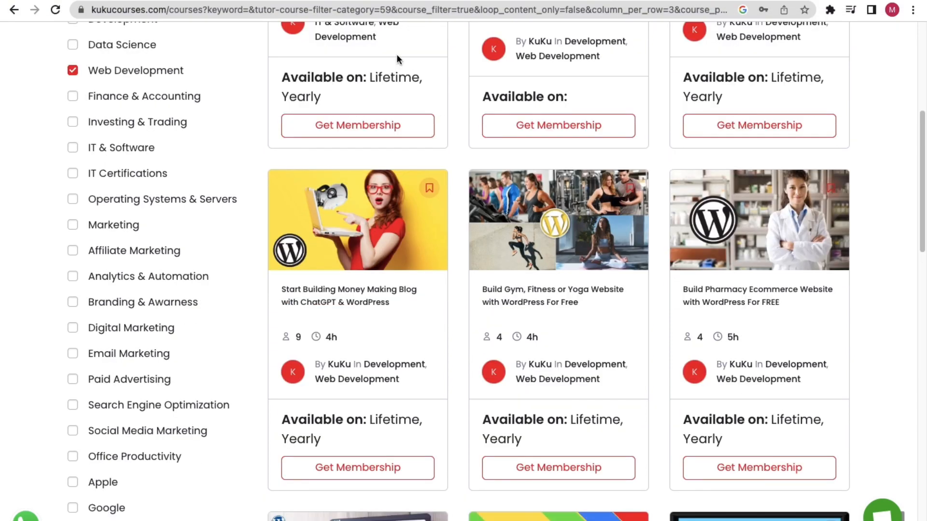
left_click(367, 21)
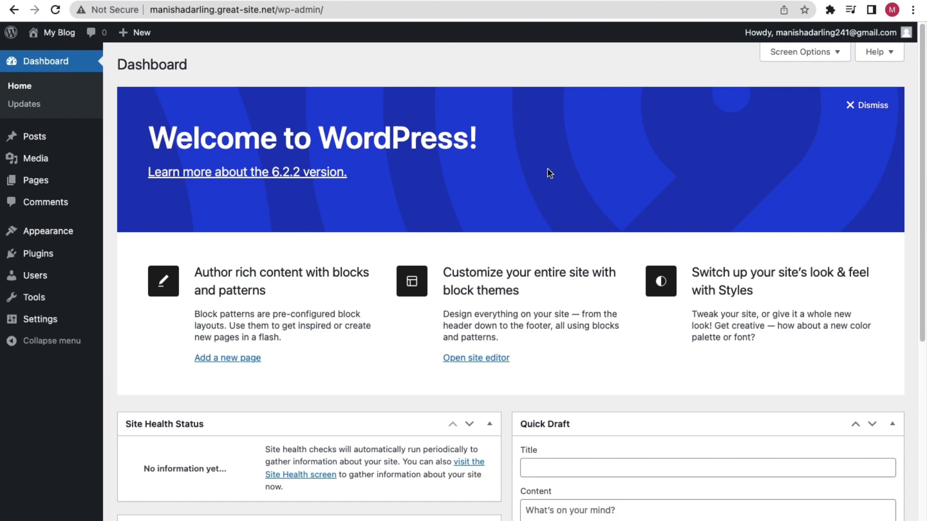
Switch to the businessvidya.co.in tab and glance over its home page
left_click(590, 1)
scroll(205, 242, "down", 5)
scroll(204, 134, "up", 5)
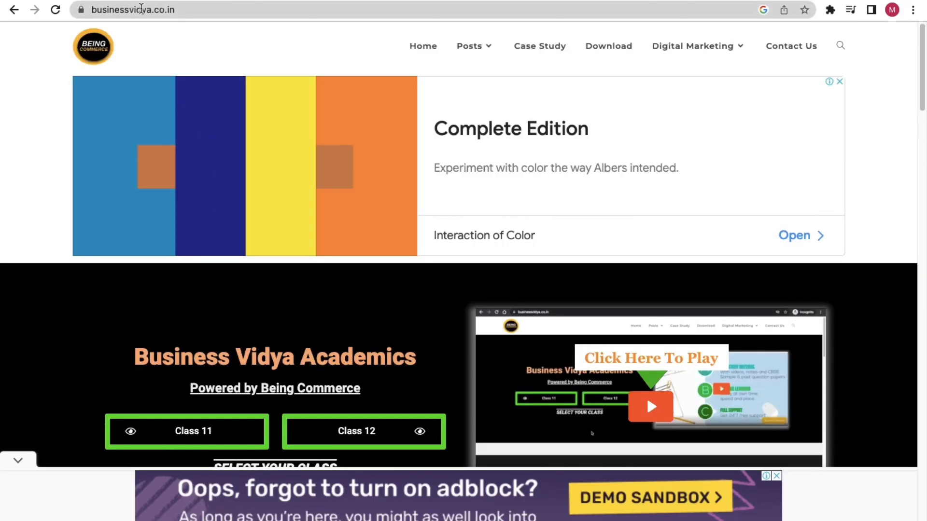
Scroll the Business Vidya home page down to the Join Our Community section
scroll(469, 185, "down", 5)
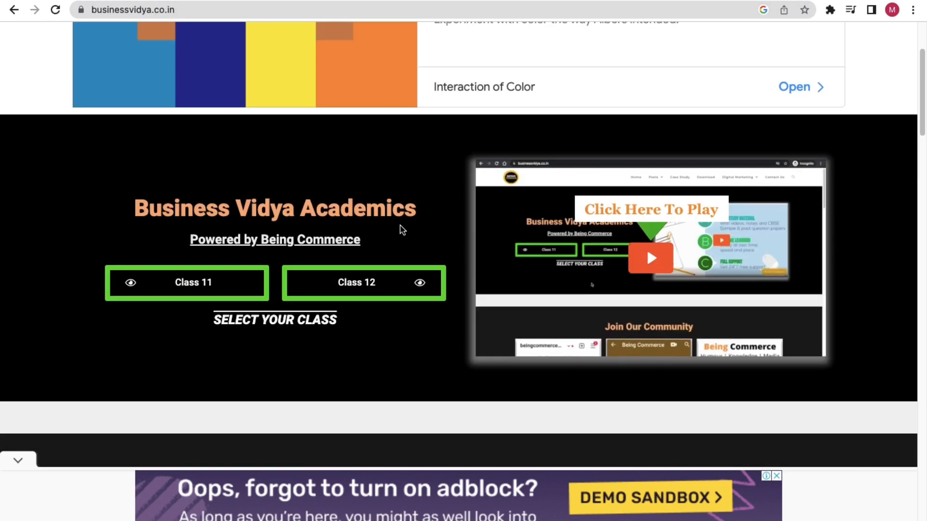
scroll(308, 342, "down", 7)
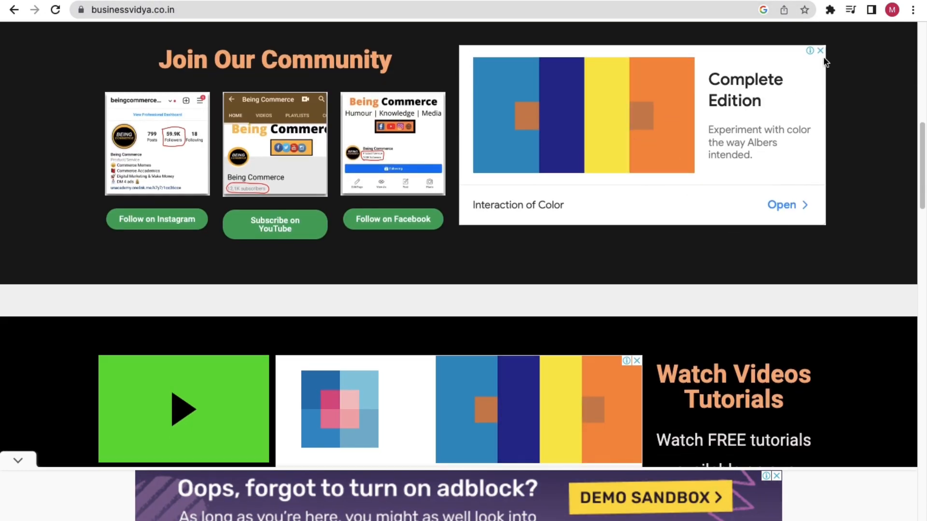
mouse_move(814, 55)
scroll(811, 55, "up", 5)
scroll(798, 82, "down", 5)
On the YouTube tab, replace 'cloudflare' with 'google adsense' in the search and run it
left_click(474, 1)
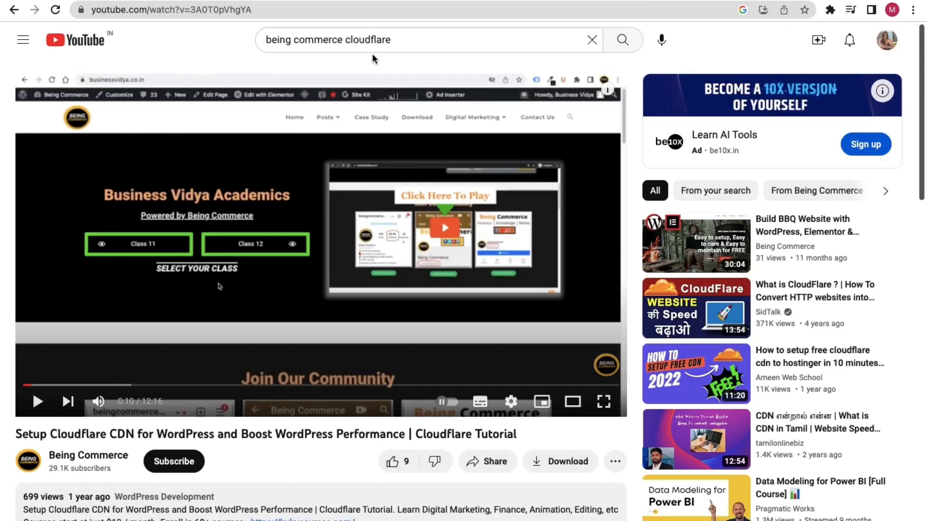
left_click_drag(428, 39, 347, 40)
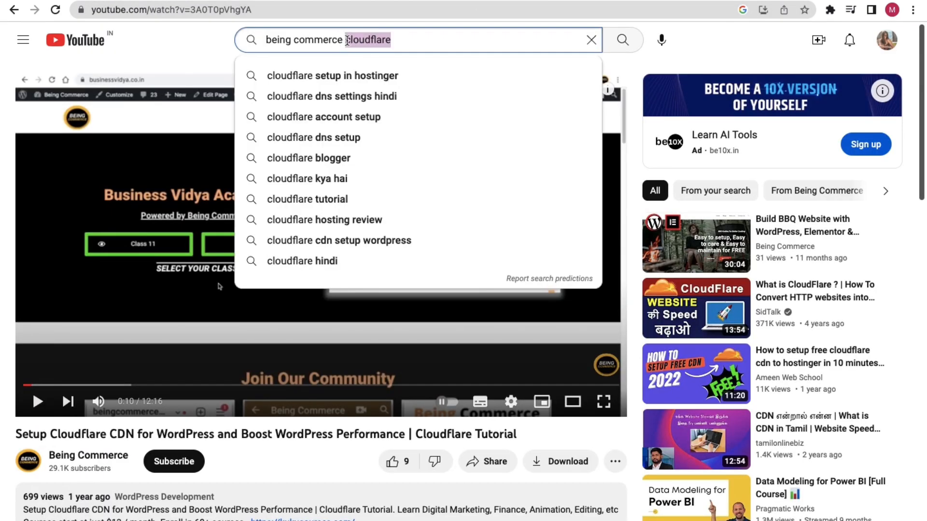
type("google adsense")
key("Return")
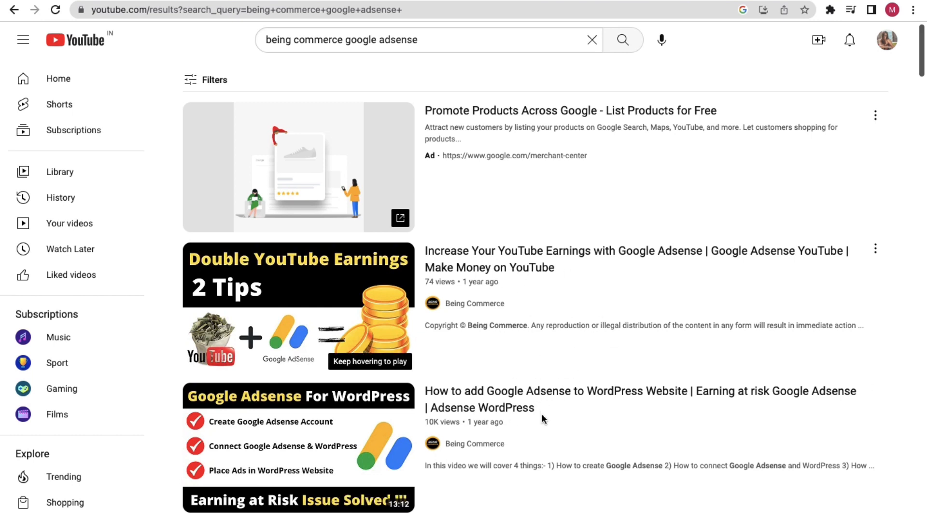
Open the Google Adsense to WordPress video, skip the ads and pause it at the start
scroll(539, 409, "down", 1)
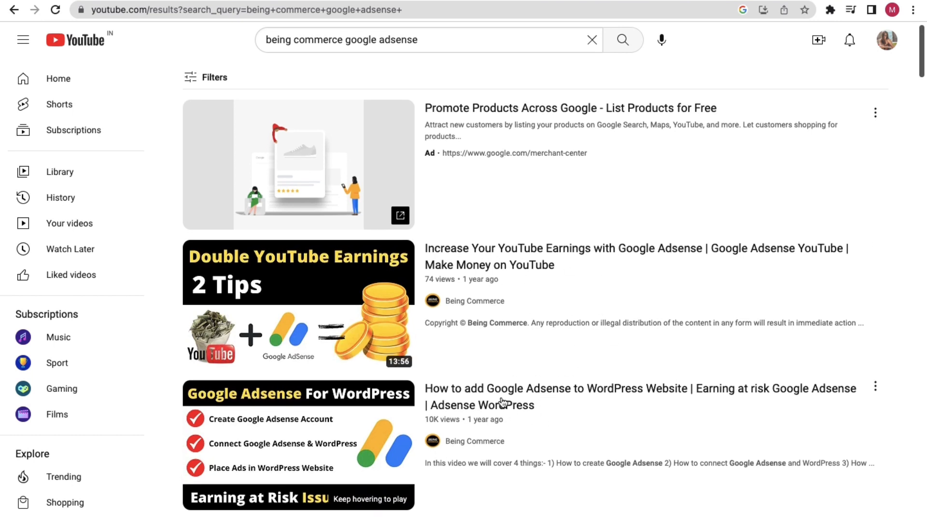
left_click(583, 389)
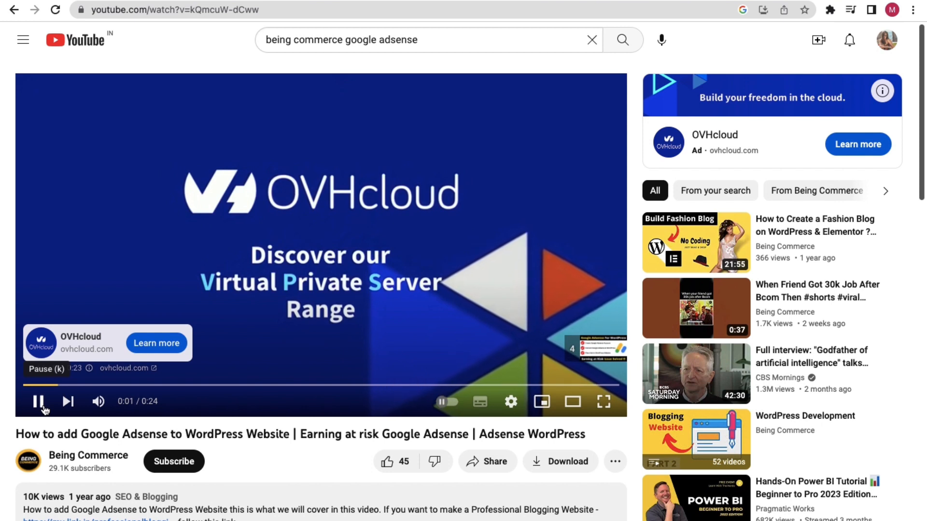
left_click(44, 408)
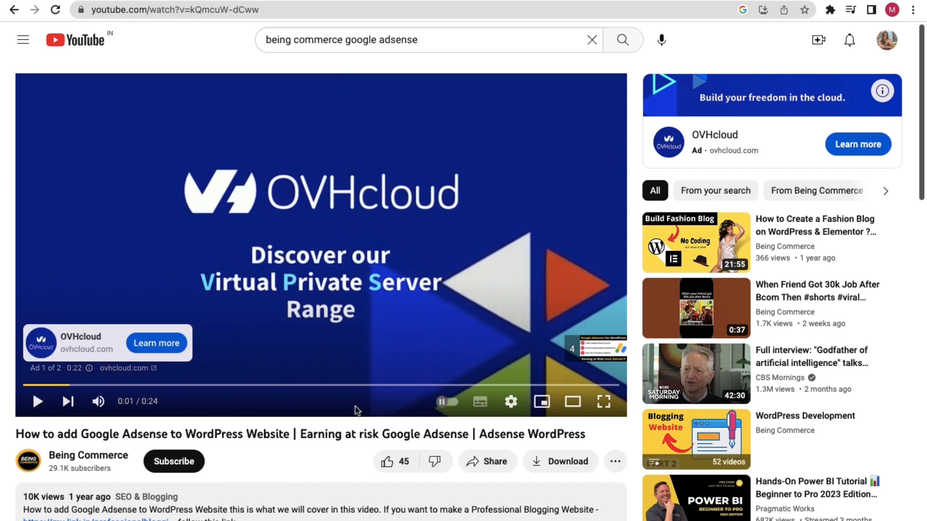
left_click(38, 402)
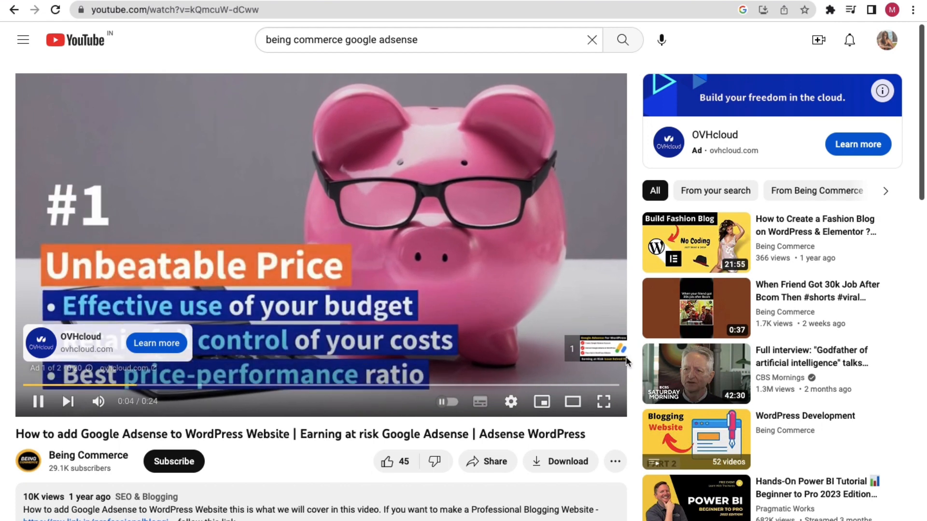
left_click(600, 358)
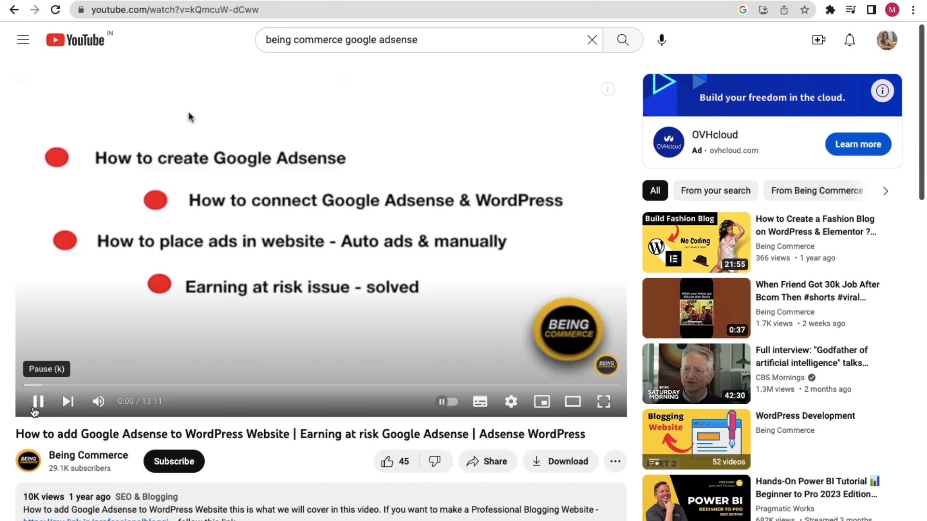
left_click(36, 406)
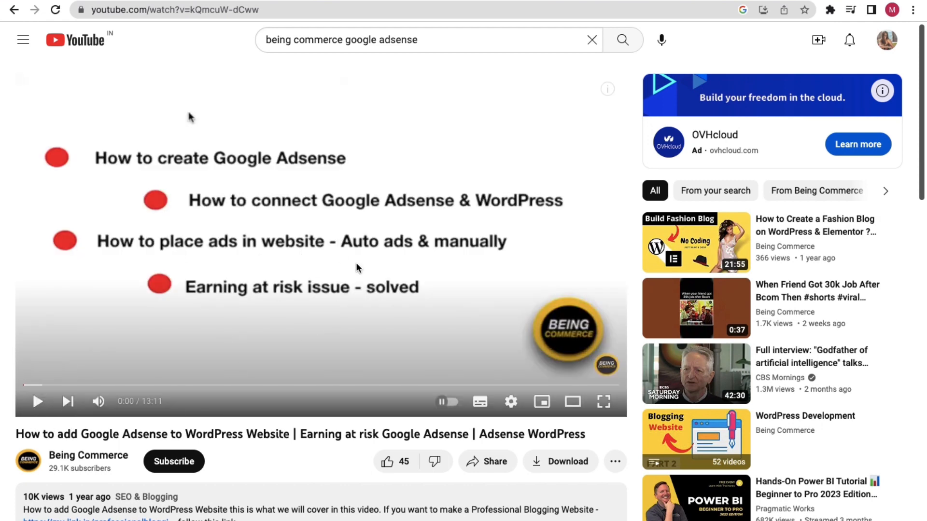
scroll(322, 299, "down", 1)
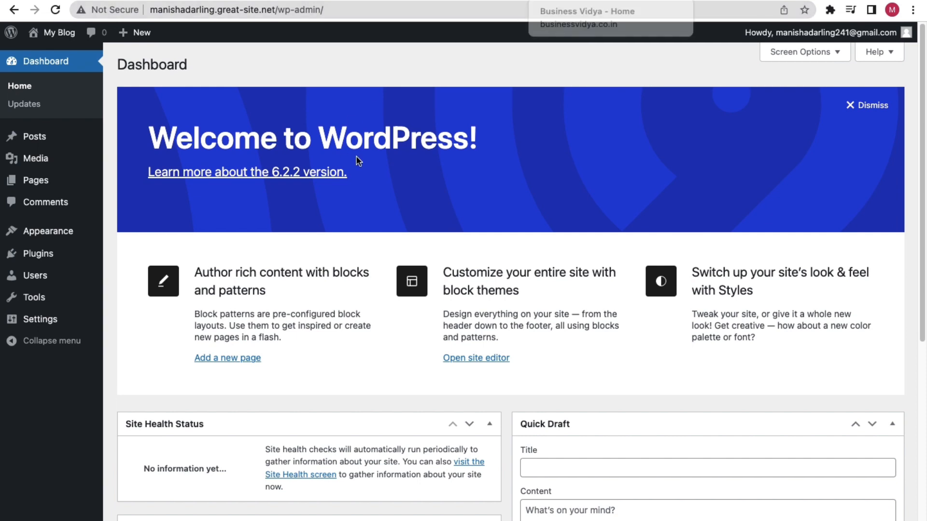
left_click(487, 0)
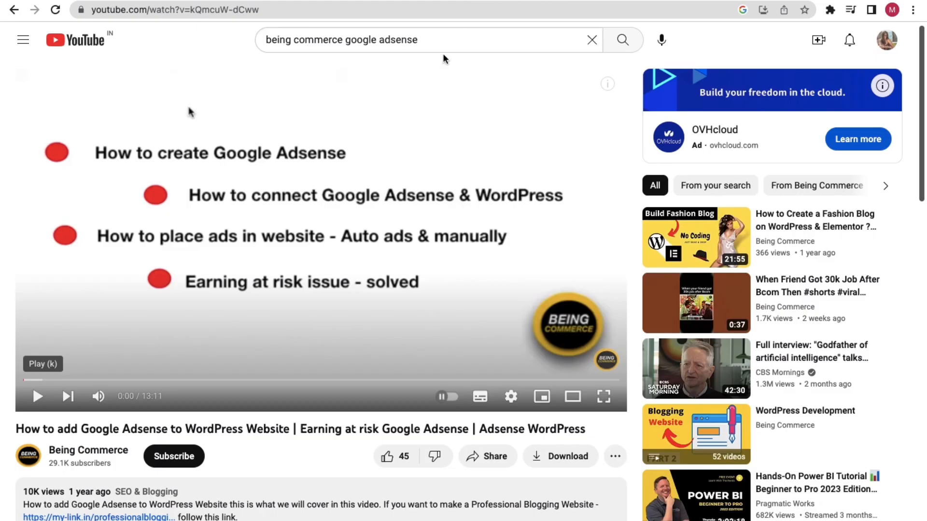
scroll(314, 410, "down", 1)
left_click(481, 430)
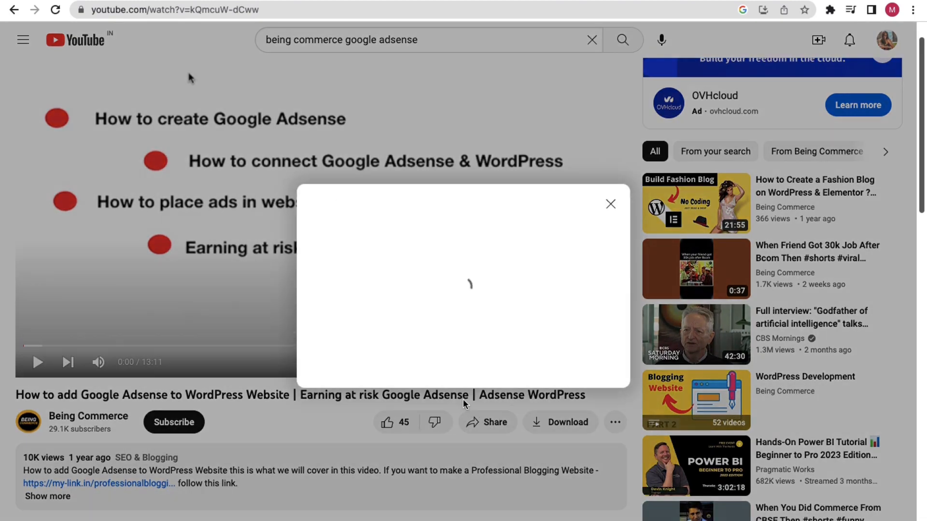
left_click(588, 310)
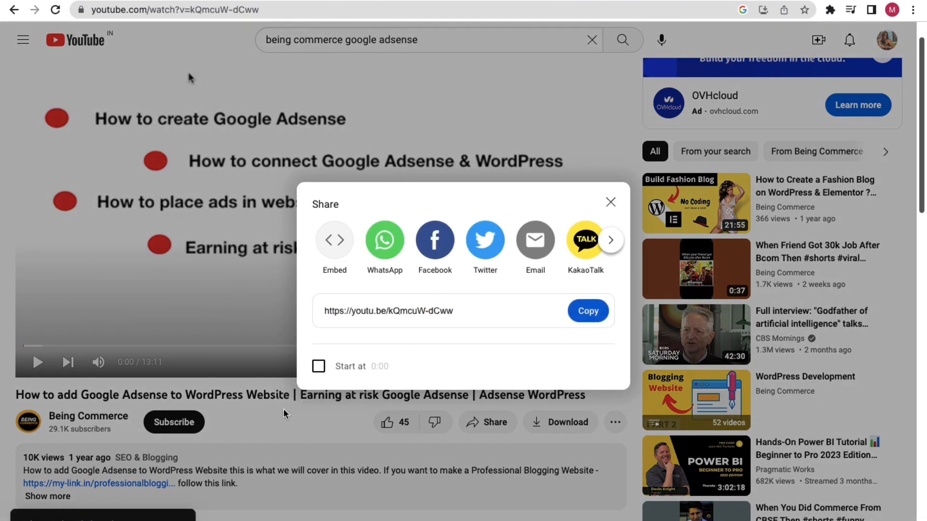
key("ctrl+Left")
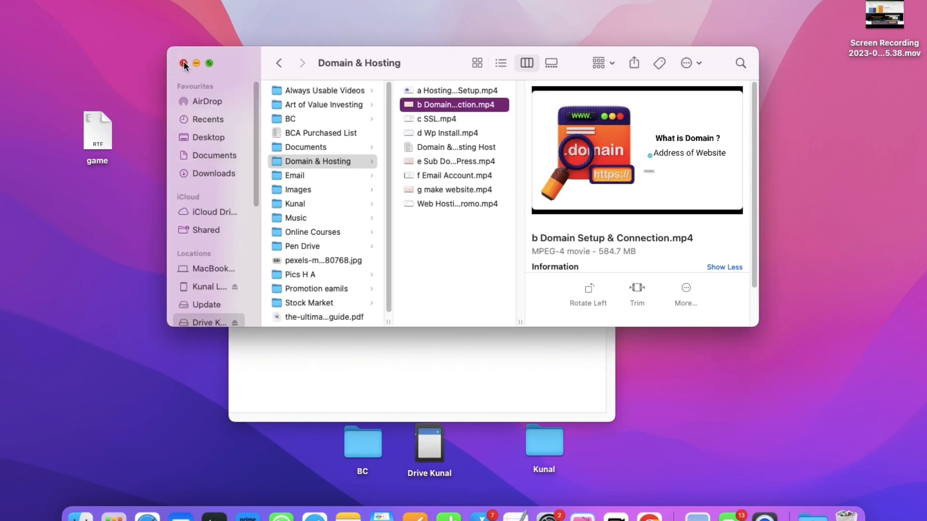
Close Finder and add a 'Google Adsense -' line with the pasted video address as a link
left_click(183, 63)
left_click(562, 222)
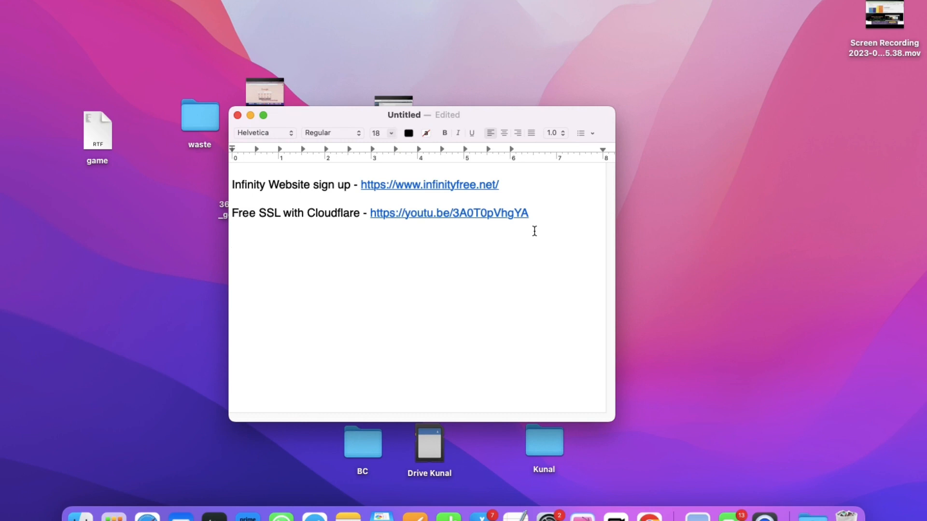
type("Google Adsense -")
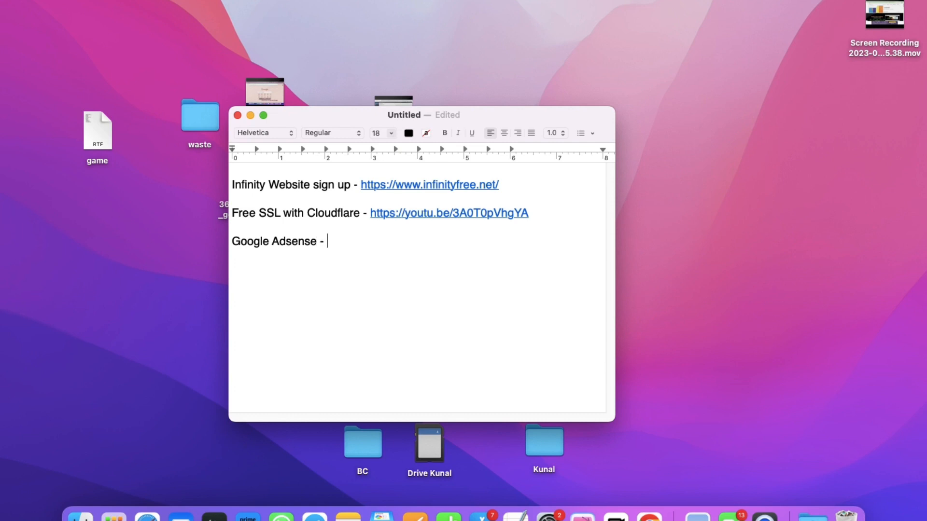
key("super+v")
left_click_drag(490, 248, 327, 242)
right_click(349, 246)
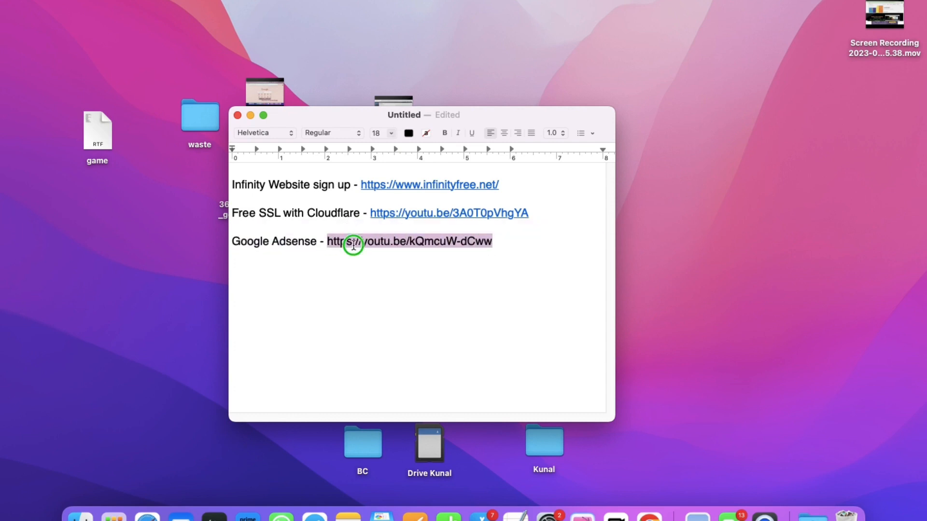
left_click(374, 265)
Go back to the YouTube video page, then to the WordPress dashboard tab
key("ctrl+Right")
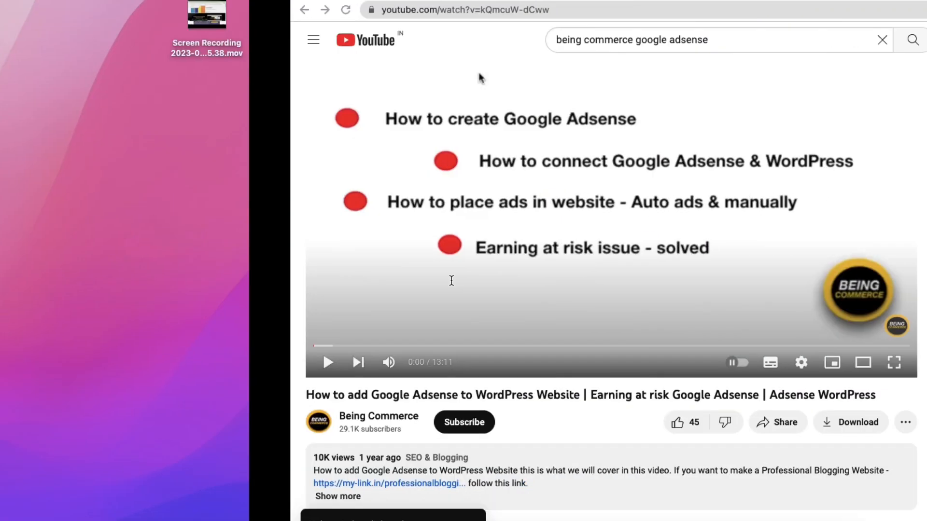
scroll(92, 458, "down", 1)
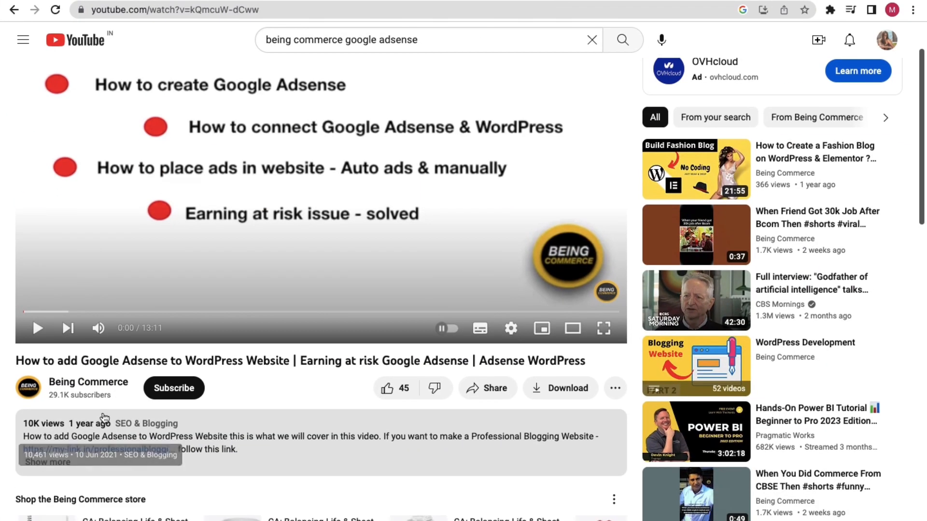
scroll(264, 294, "up", 1)
scroll(398, 244, "up", 2)
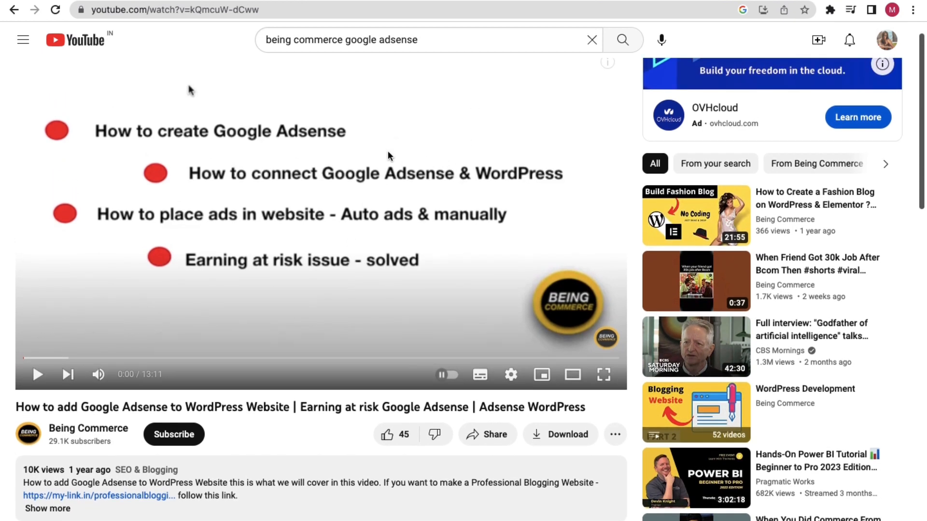
left_click(385, 0)
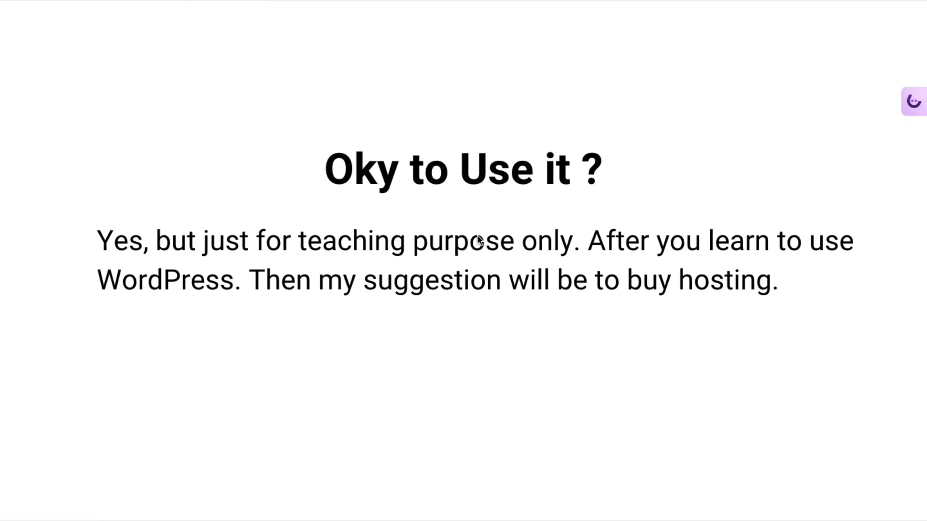
Advance past the 'Oky to Use it ?' slide
left_click(476, 237)
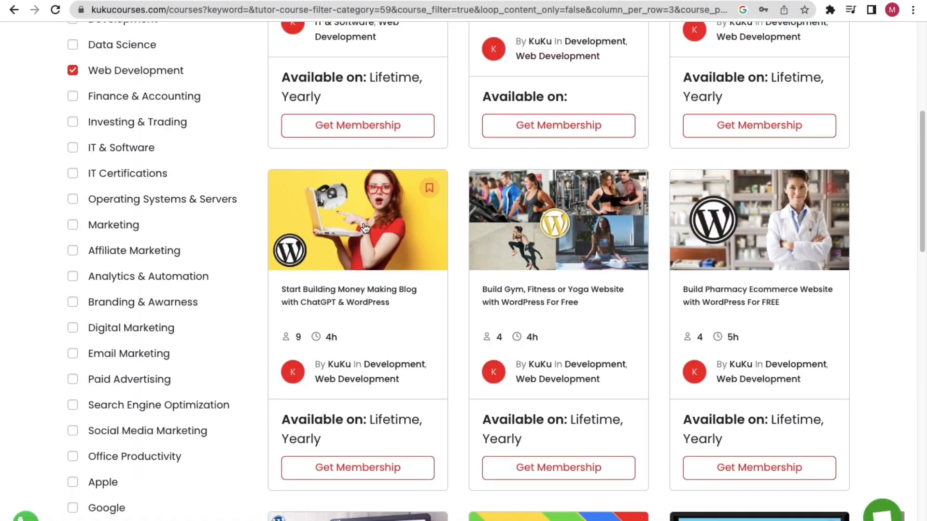
Scroll through the Web Development courses led by 'Build Your Own ChatGPT With WordPress & Elementor'
scroll(162, 113, "up", 6)
scroll(259, 120, "down", 3)
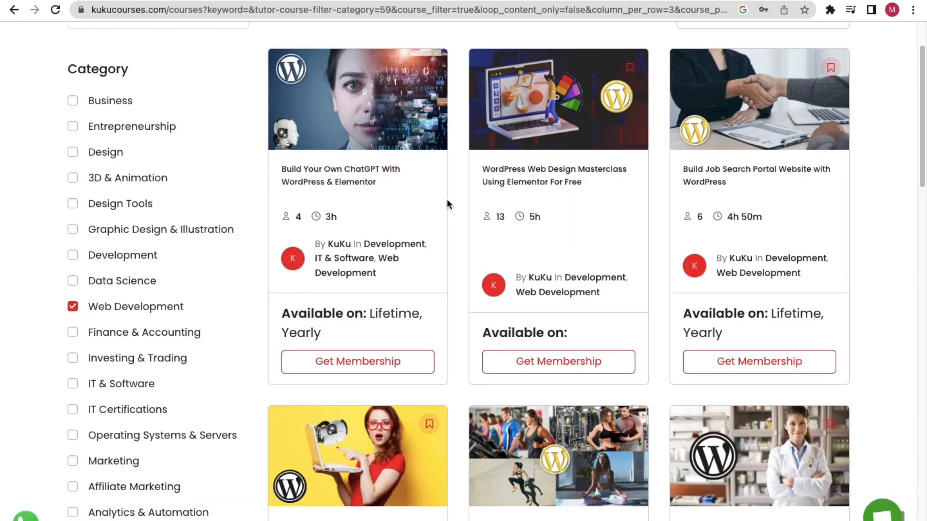
scroll(448, 202, "up", 2)
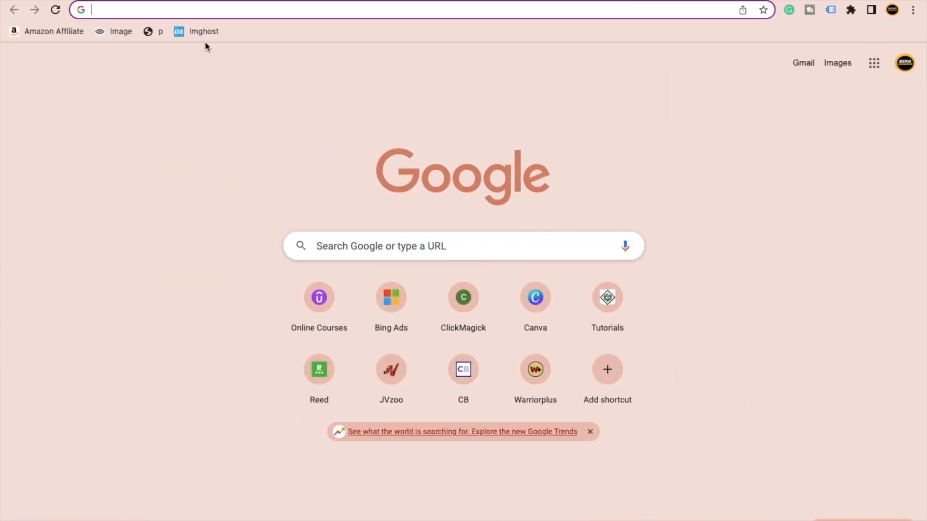
Search Google for 'apple' and open the Apple (India) website
type("appl")
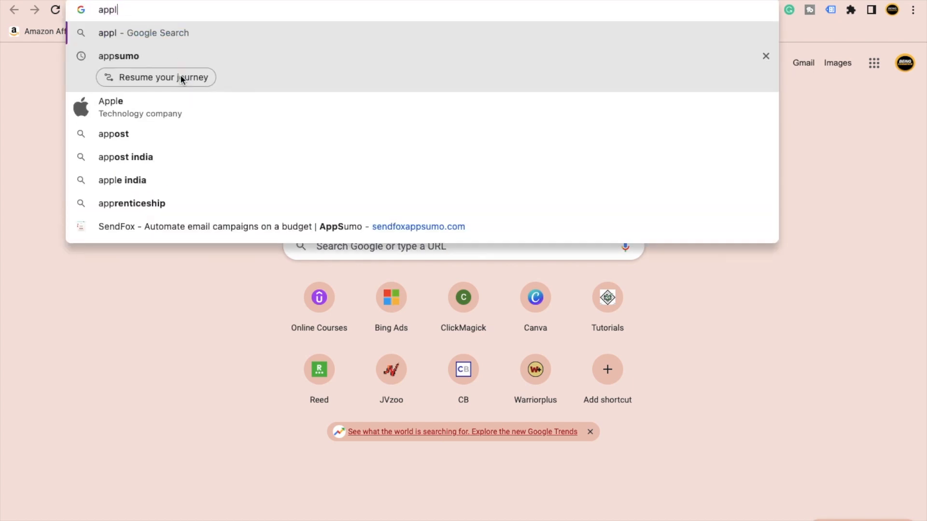
type("e")
key("Return")
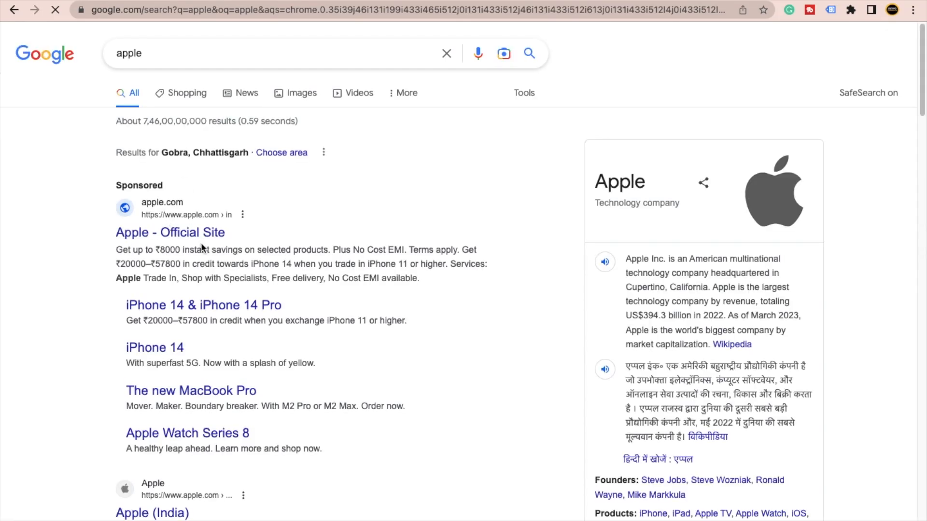
scroll(201, 244, "down", 7)
left_click(147, 169)
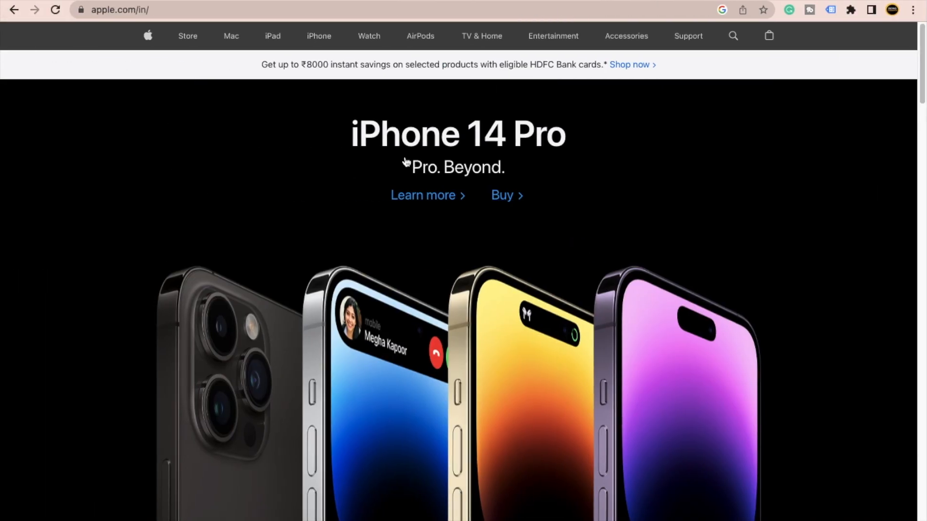
scroll(389, 161, "down", 10)
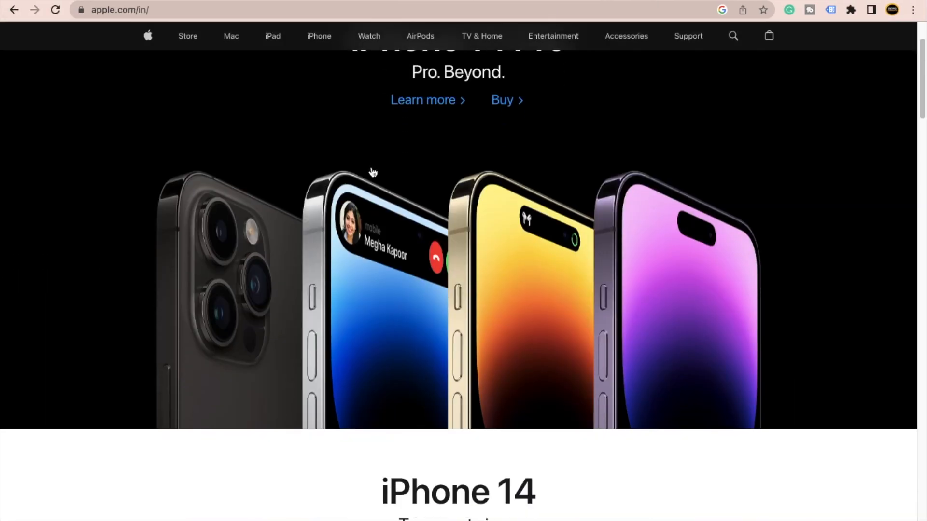
scroll(425, 185, "down", 5)
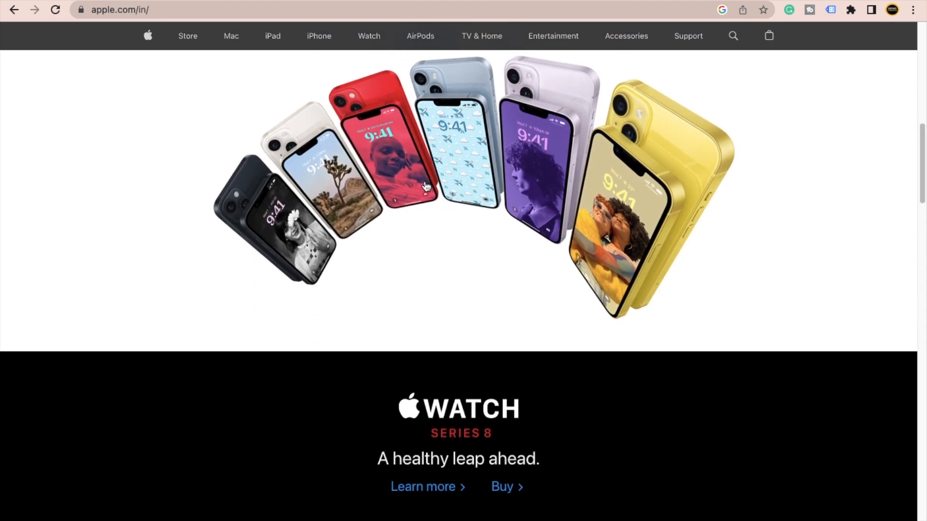
scroll(426, 186, "up", 2)
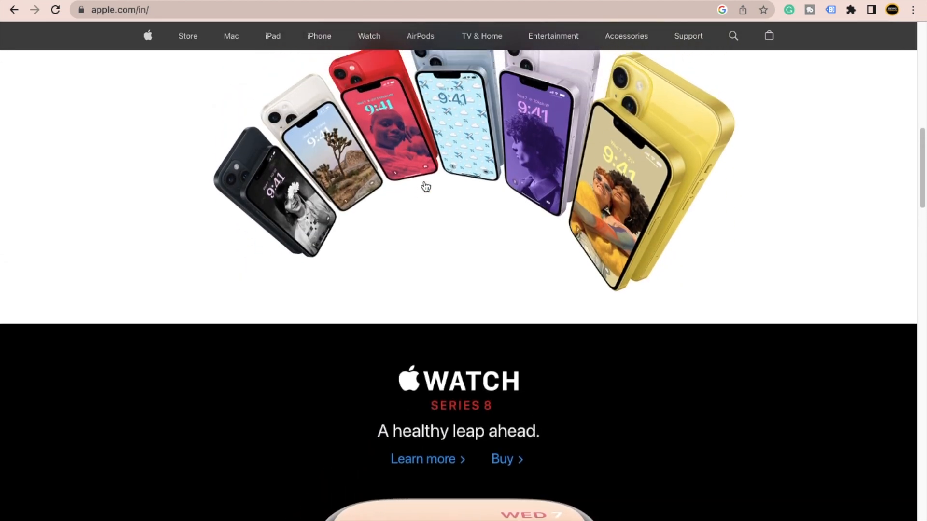
scroll(376, 194, "up", 1)
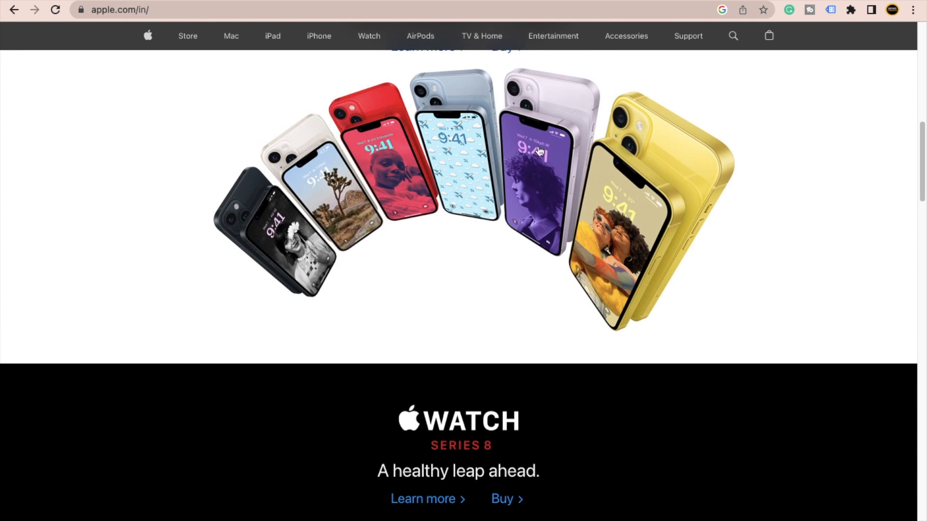
scroll(454, 164, "down", 8)
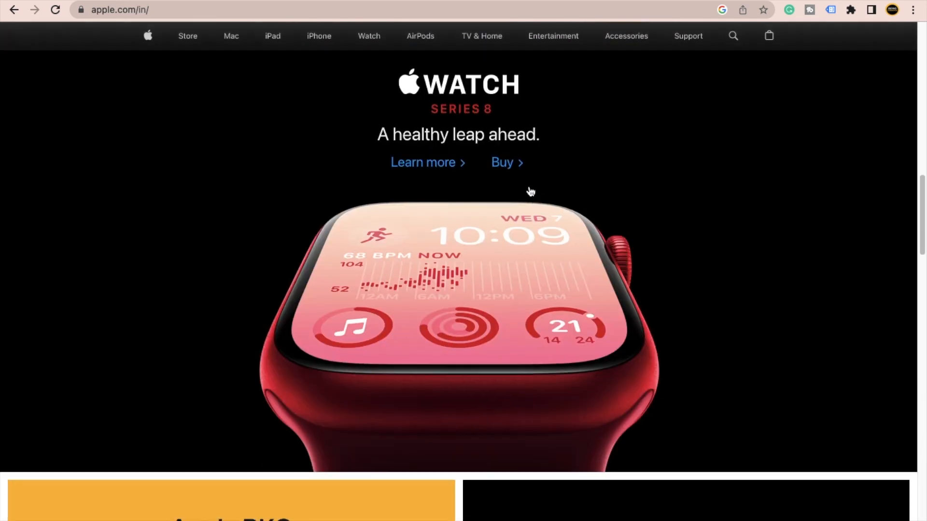
scroll(511, 207, "down", 9)
scroll(495, 227, "down", 7)
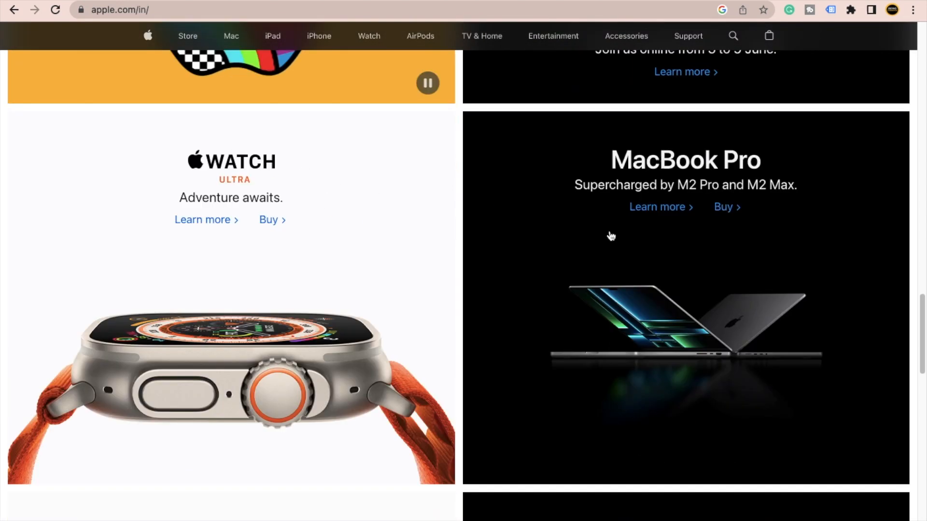
scroll(586, 222, "down", 3)
scroll(544, 192, "up", 13)
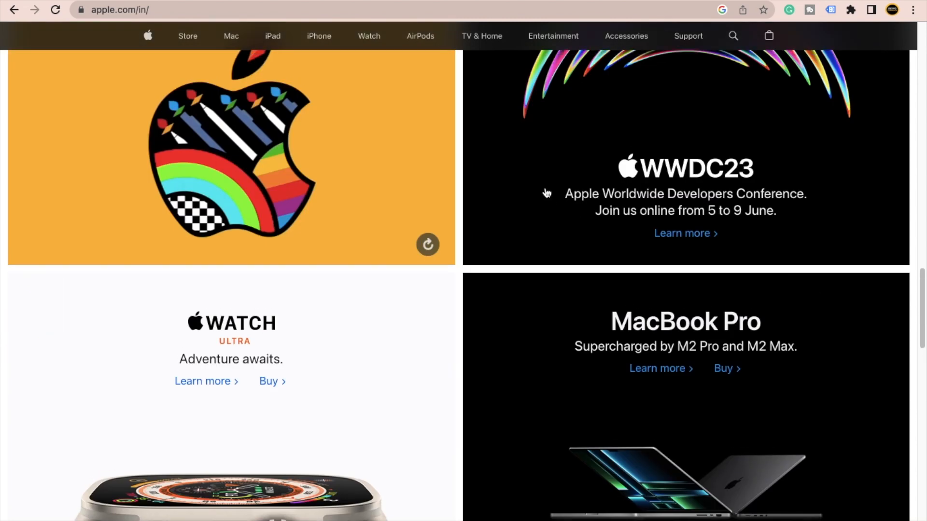
scroll(519, 193, "up", 10)
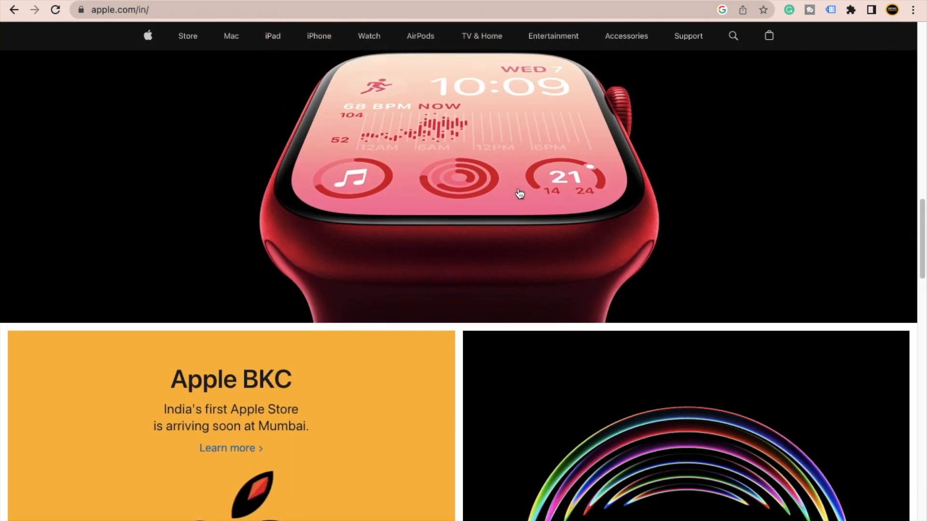
scroll(519, 192, "up", 4)
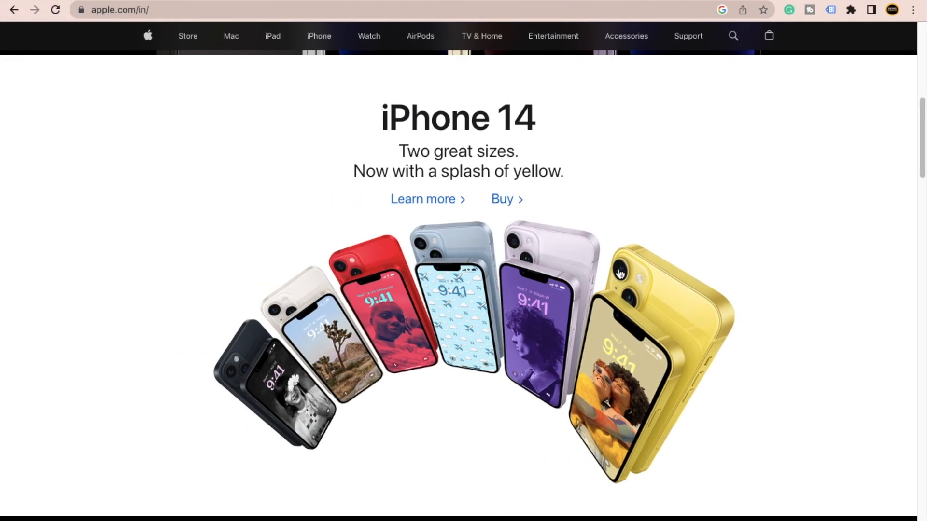
scroll(618, 275, "down", 2)
scroll(619, 268, "down", 2)
scroll(619, 264, "down", 5)
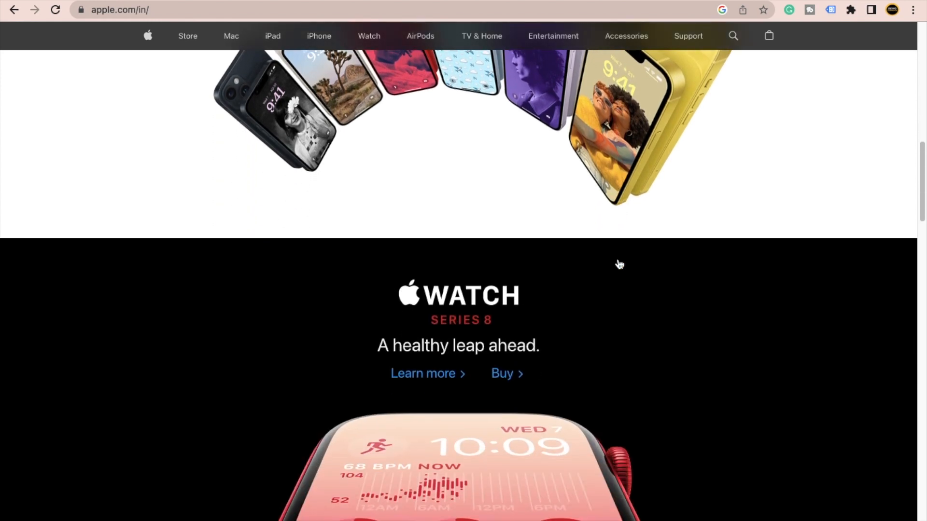
scroll(619, 265, "down", 5)
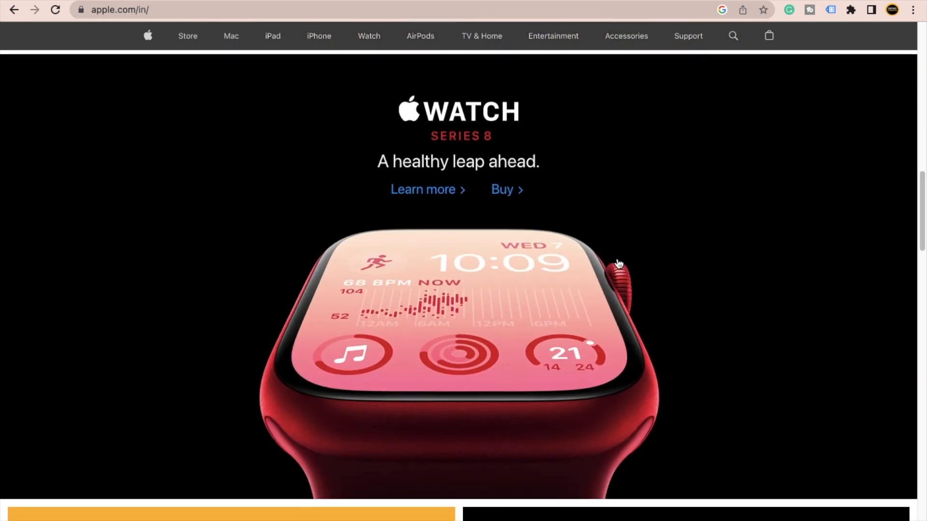
scroll(619, 263, "down", 8)
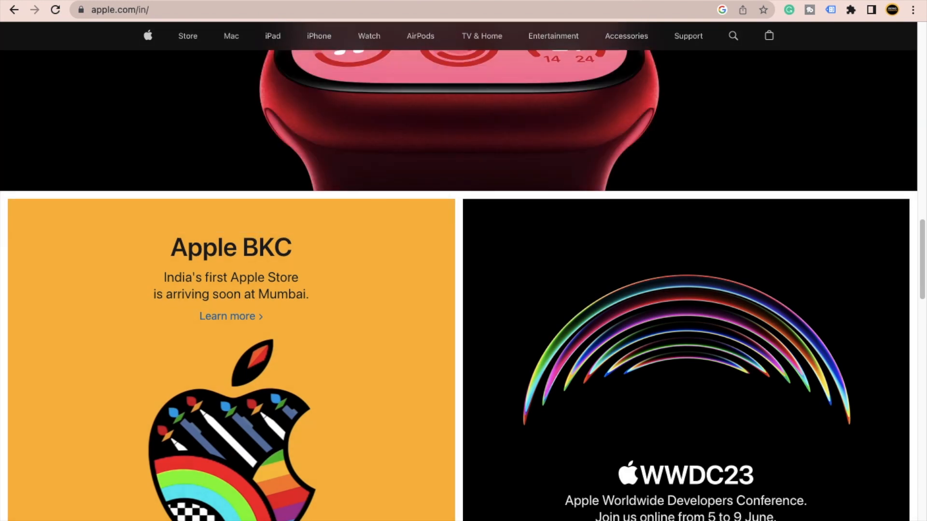
left_click(630, 0)
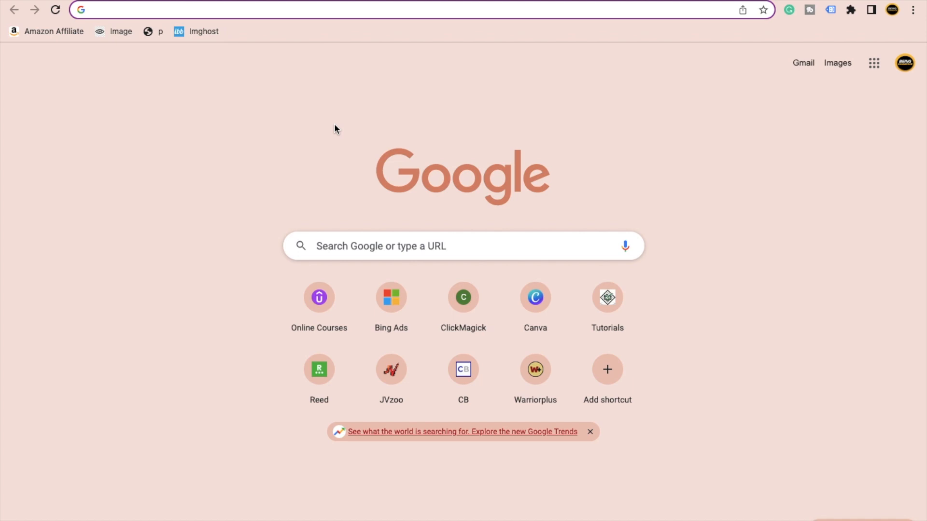
Enter hostinger.com/beingcommerce in the new tab's address bar
type("m")
key("BackSpace")
key("BackSpace")
type("hostinger.com/")
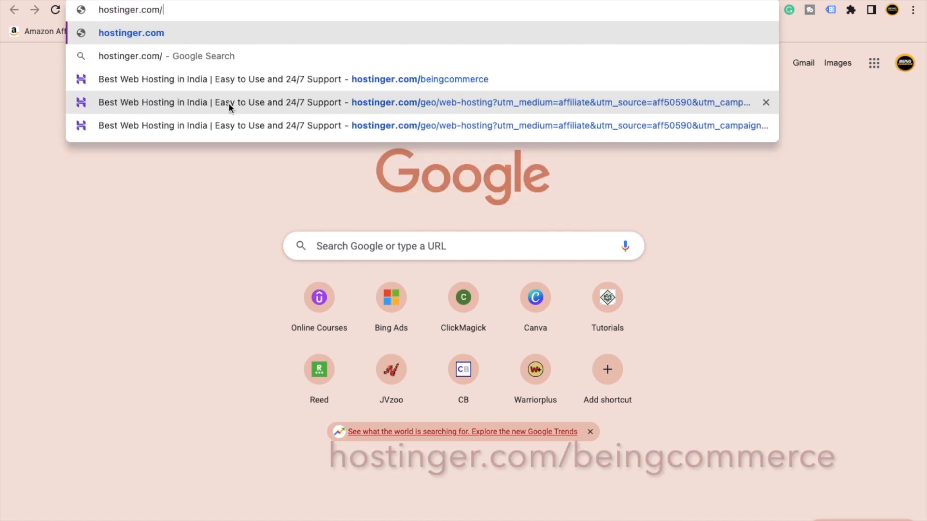
type("being")
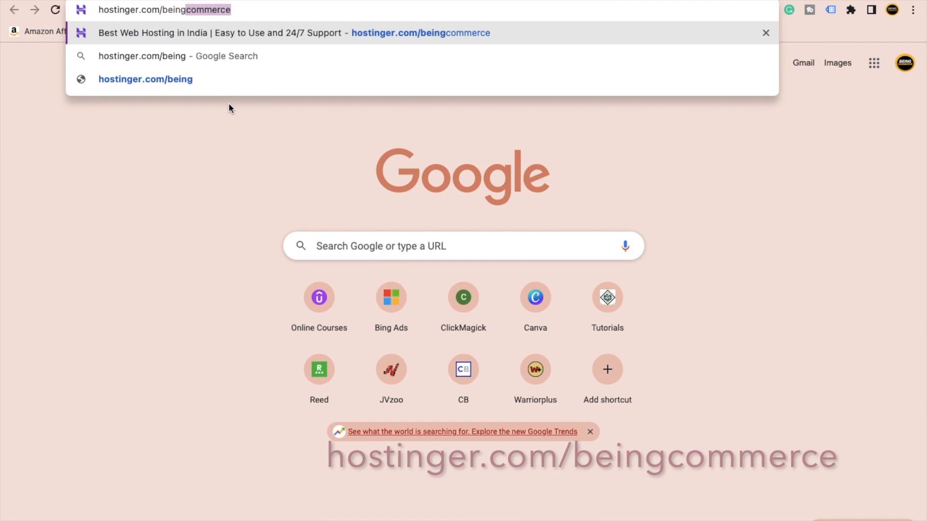
type("commerce")
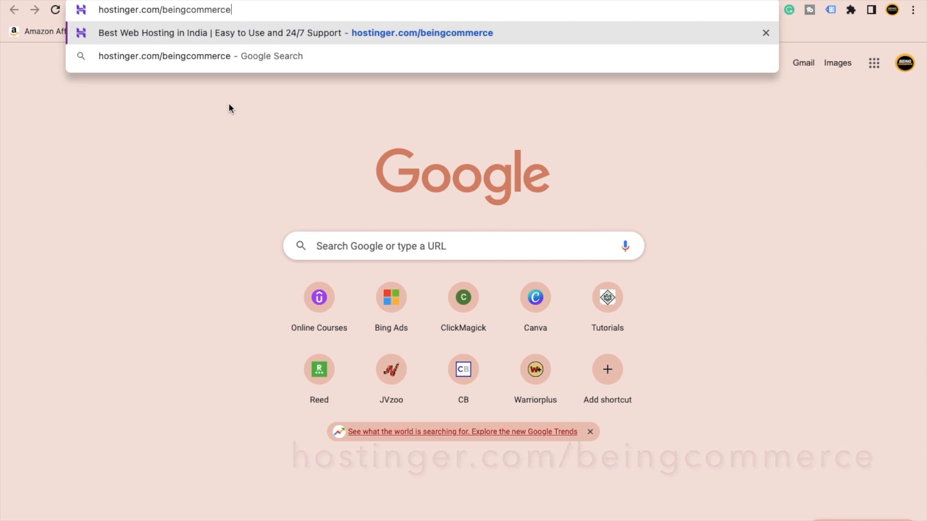
Load the hostinger.com/beingcommerce page
key("Return")
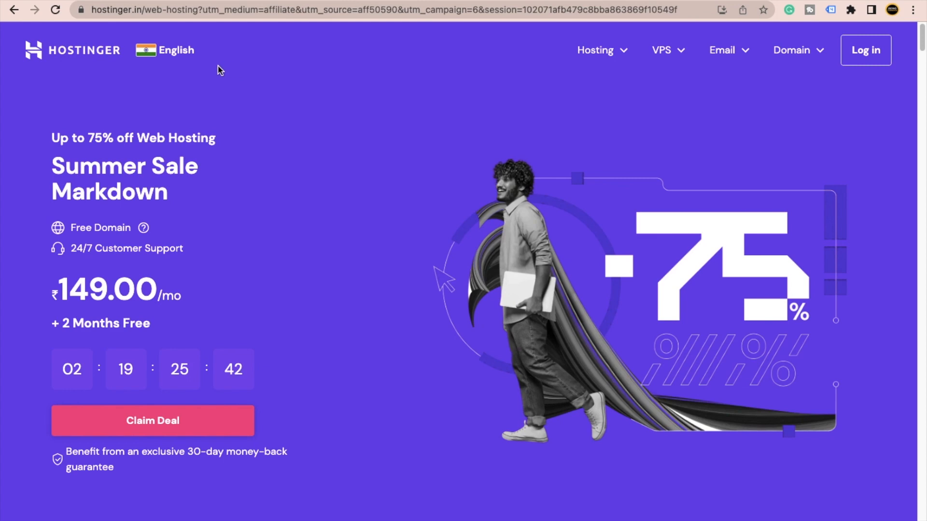
Switch the Hostinger site to United States to see the $2.99 offer, then back to India
left_click(156, 56)
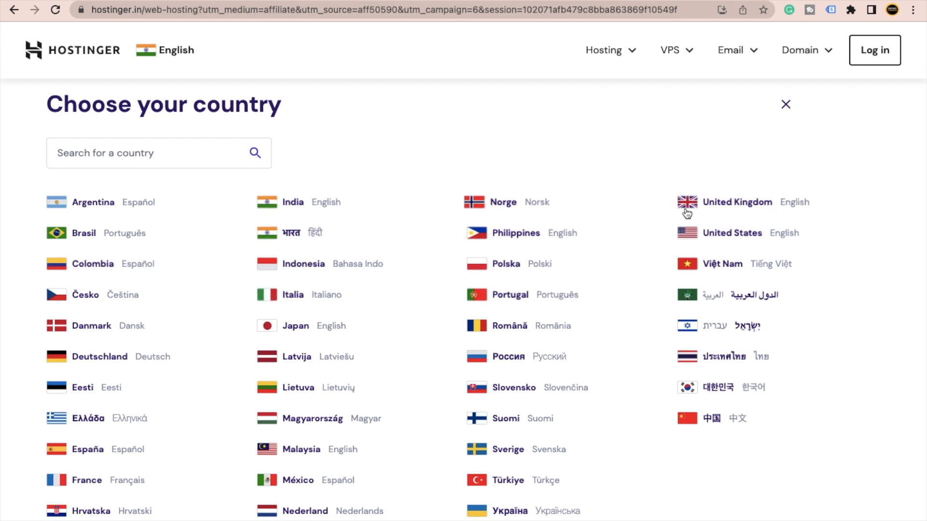
left_click(732, 236)
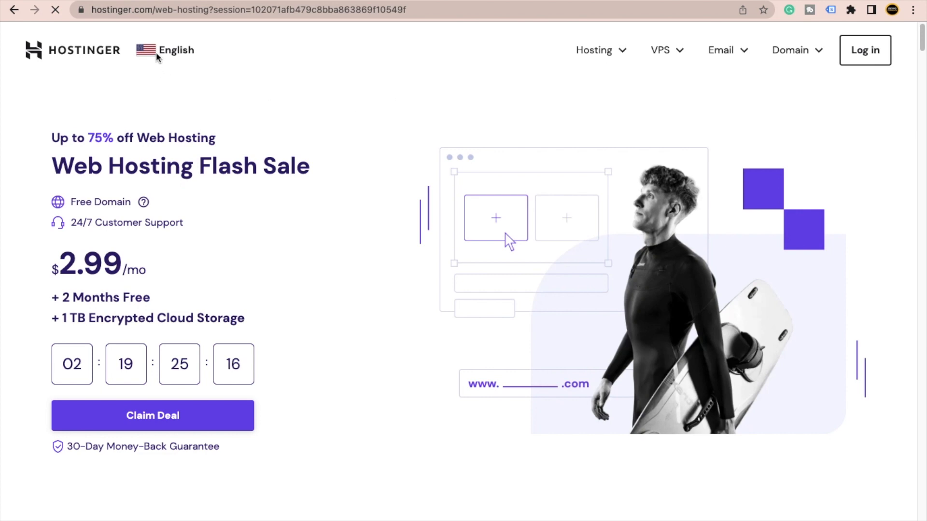
left_click(182, 55)
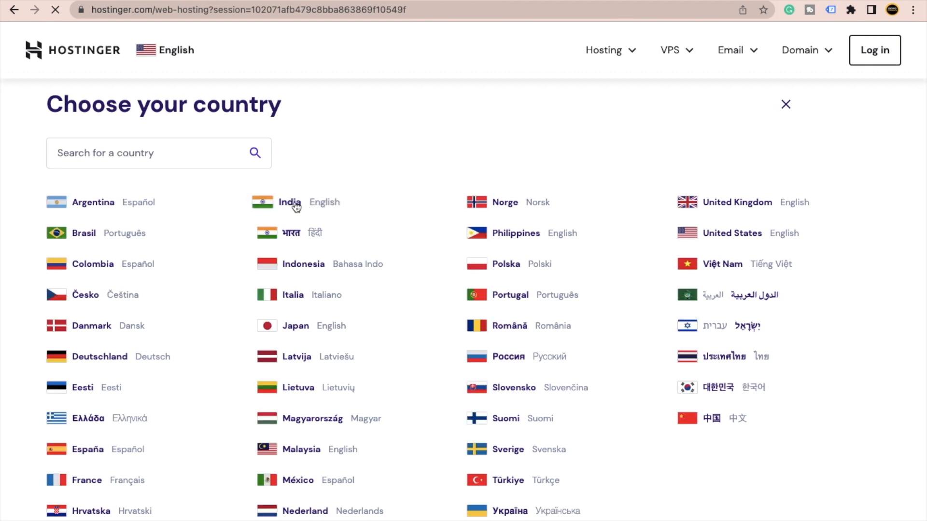
left_click(292, 205)
Reload the hostinger.com/beingcommerce sale page in a new tab, showing ₹149.00/mo
key("super+t")
type("ho")
key("Right")
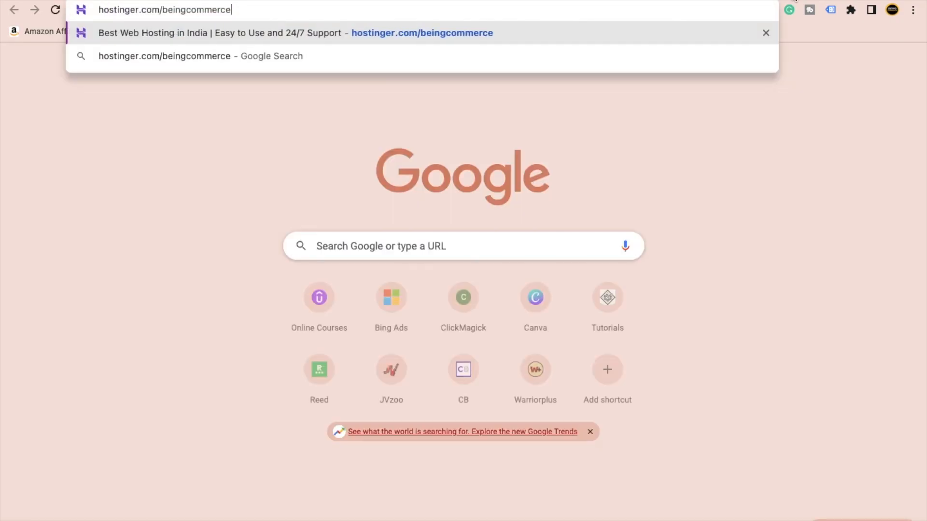
key("Return")
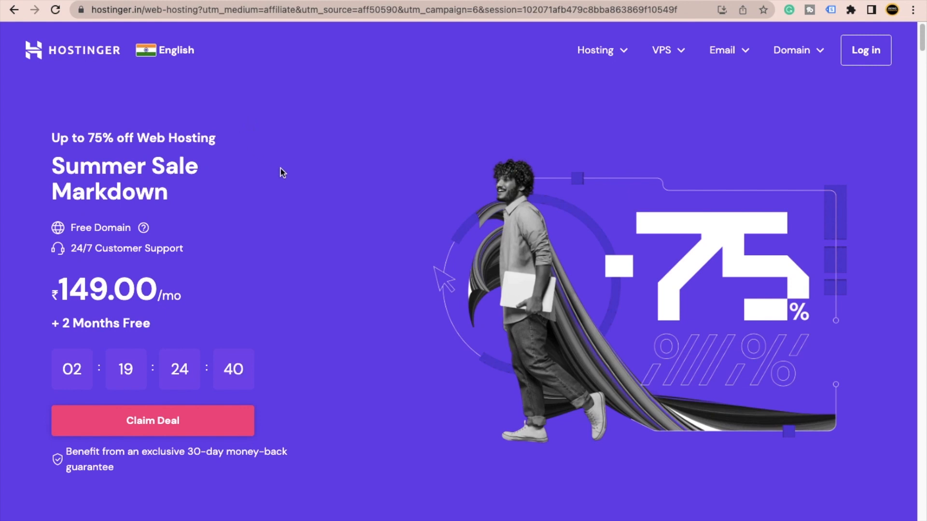
Go to the Web Hosting page from the Hosting menu, showing the ₹149.00/mo offer
scroll(290, 176, "down", 1)
scroll(298, 180, "down", 3)
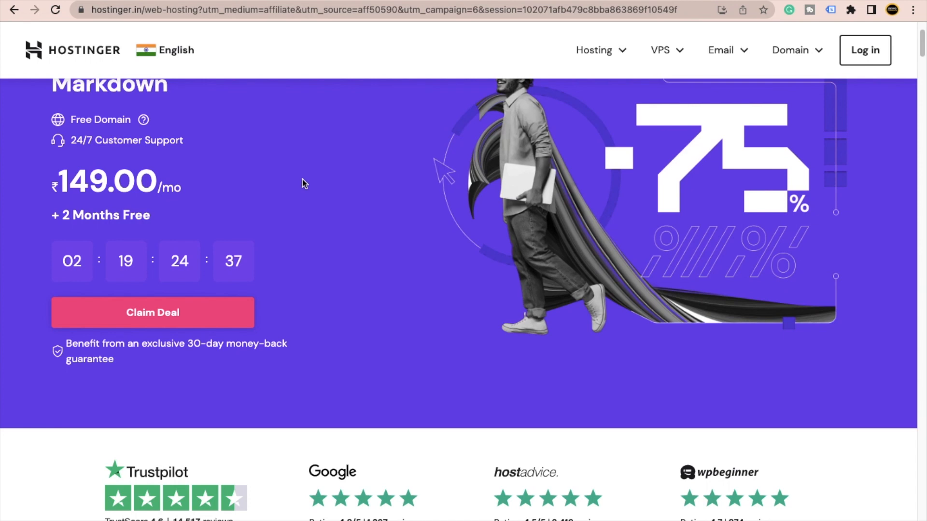
scroll(302, 179, "up", 3)
scroll(302, 180, "up", 1)
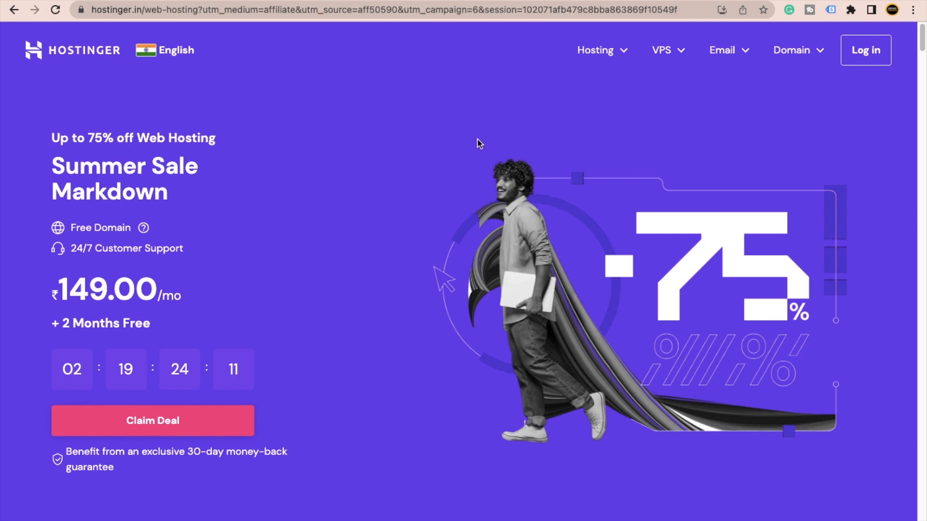
scroll(285, 163, "down", 1)
scroll(299, 167, "up", 1)
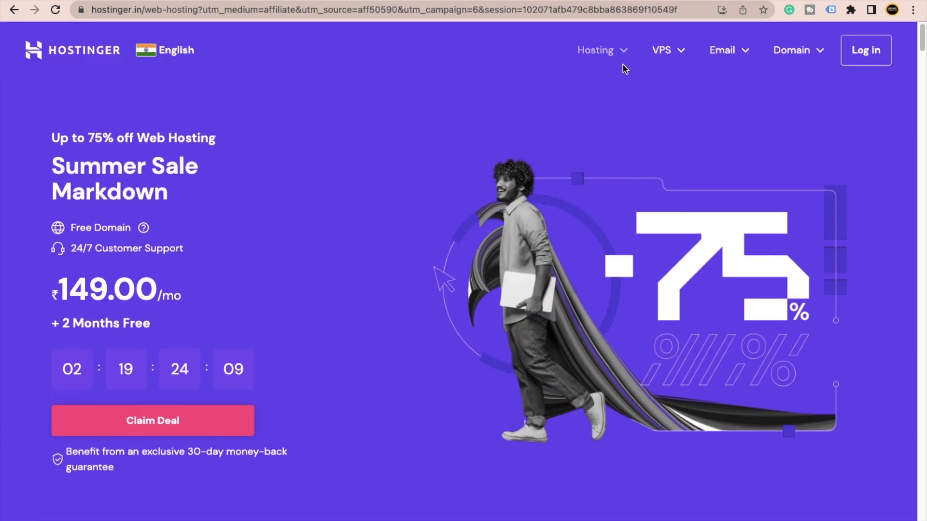
left_click(622, 51)
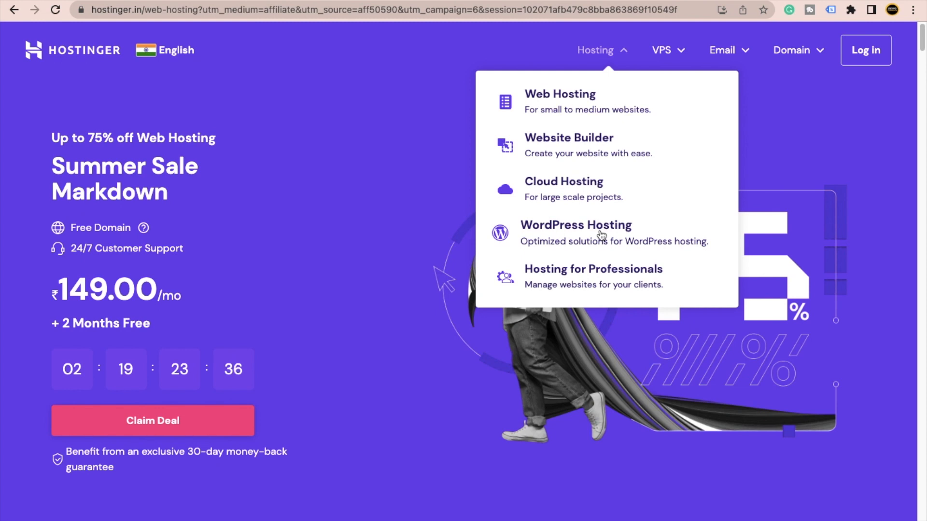
left_click(570, 102)
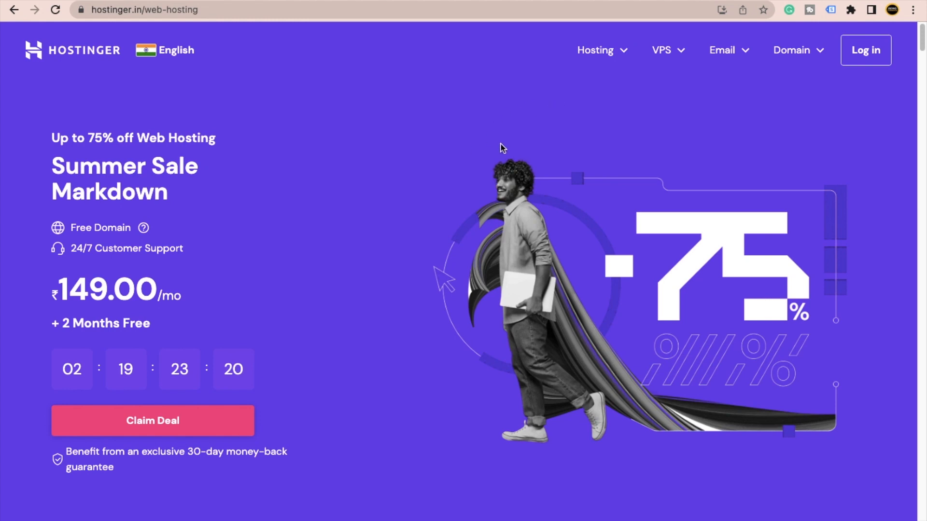
Compare the Single, Premium and Business Web Hosting plan names on the pricing cards
scroll(416, 199, "down", 3)
scroll(416, 199, "down", 10)
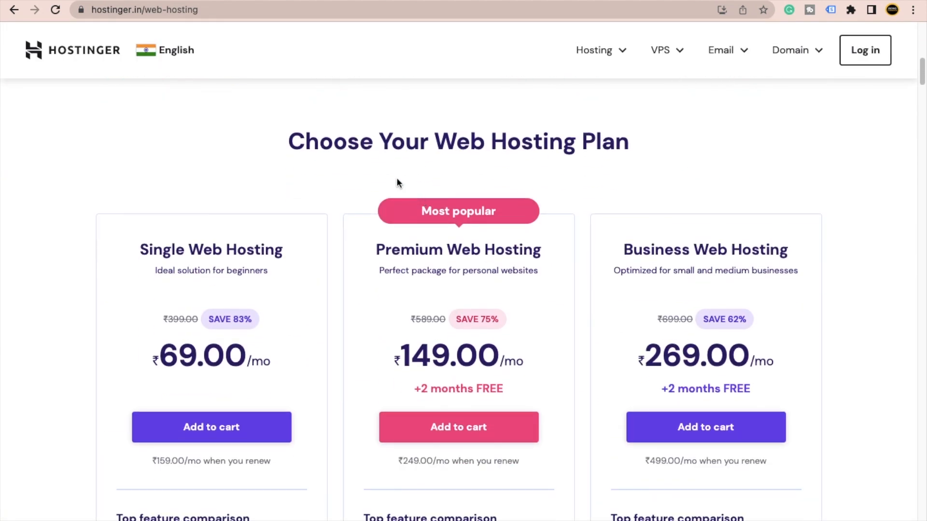
left_click(614, 49)
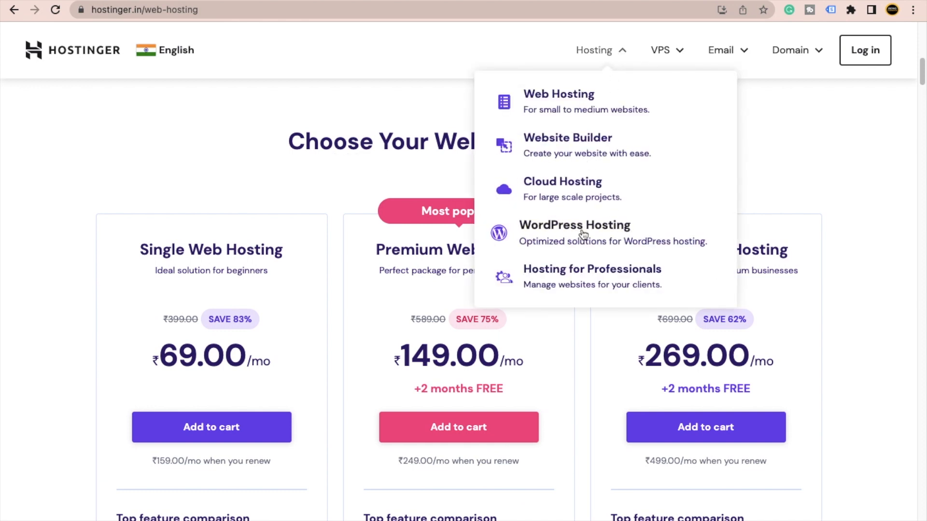
left_click(394, 160)
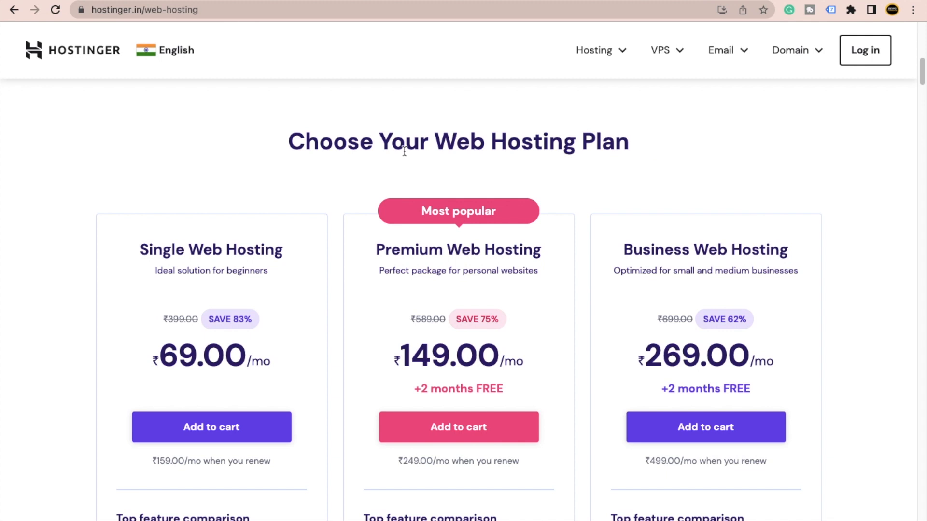
scroll(317, 149, "down", 3)
scroll(317, 154, "down", 2)
scroll(340, 163, "up", 1)
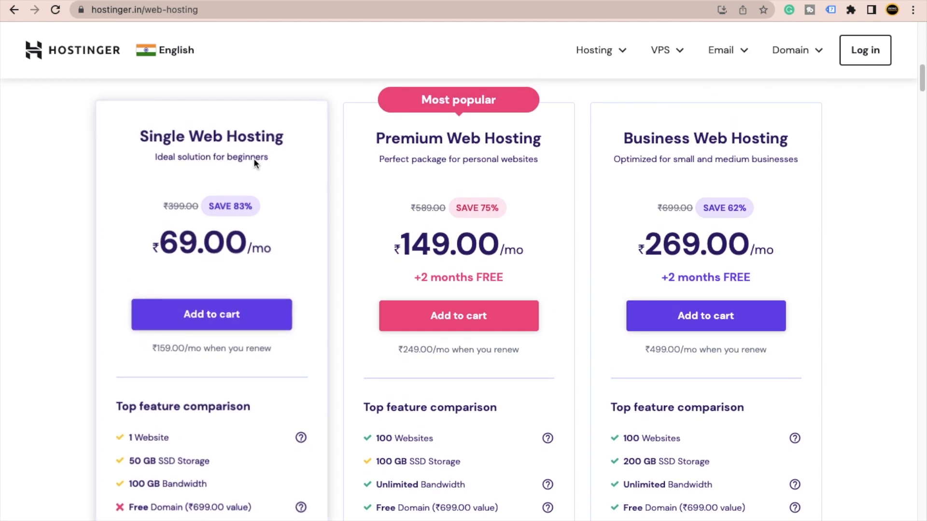
left_click_drag(137, 128, 291, 134)
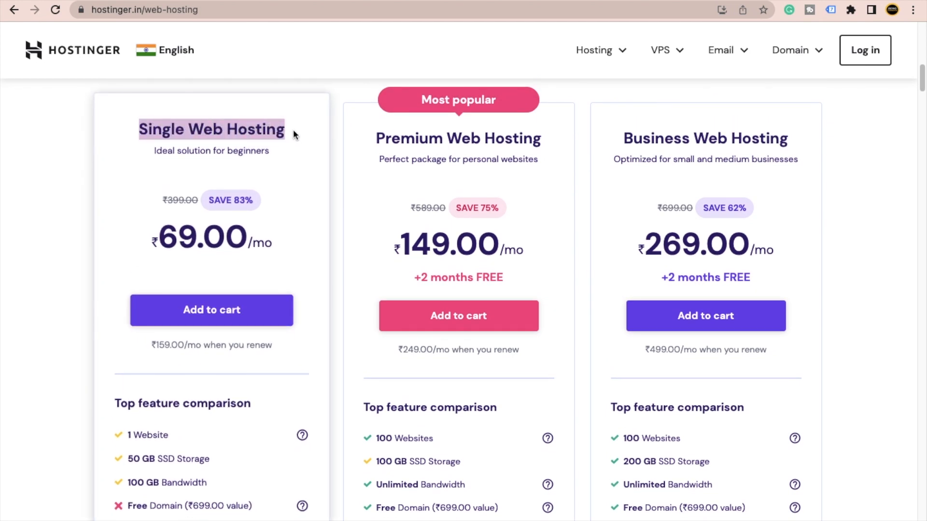
left_click_drag(376, 139, 534, 130)
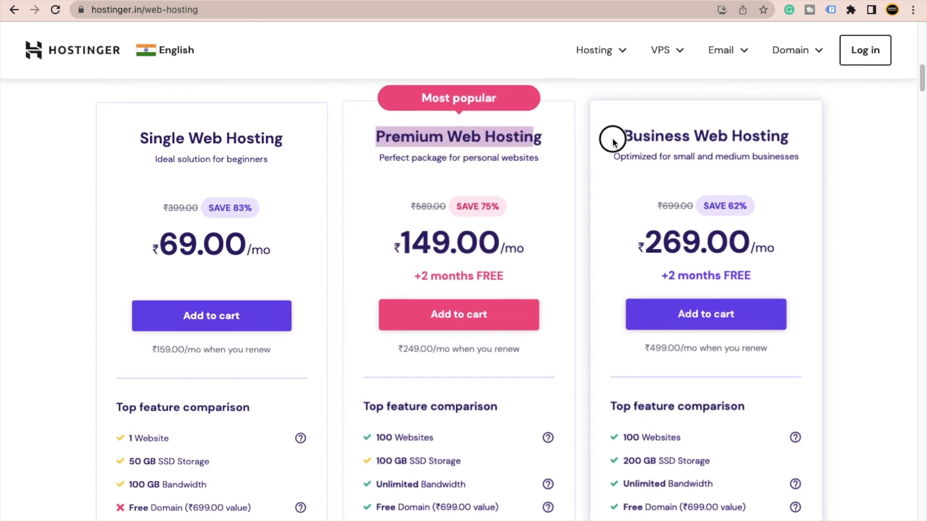
left_click_drag(775, 127, 618, 127)
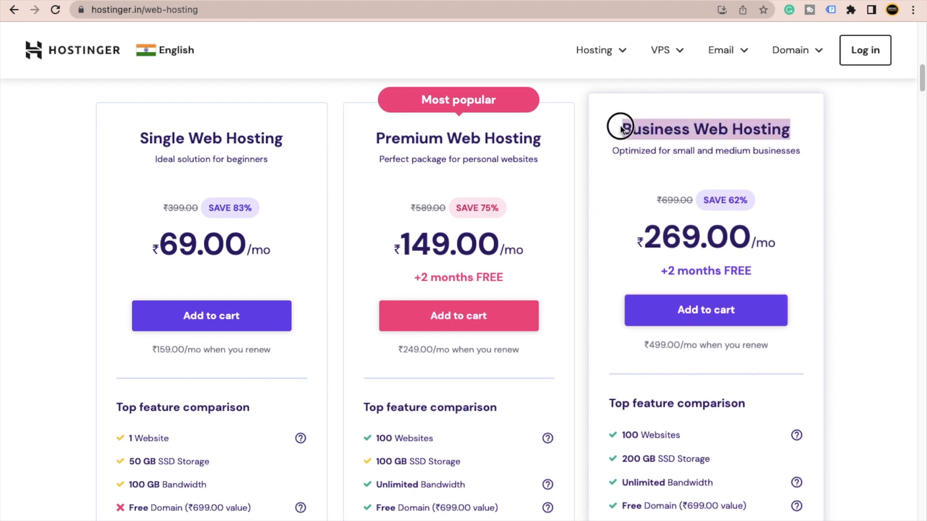
left_click(853, 169)
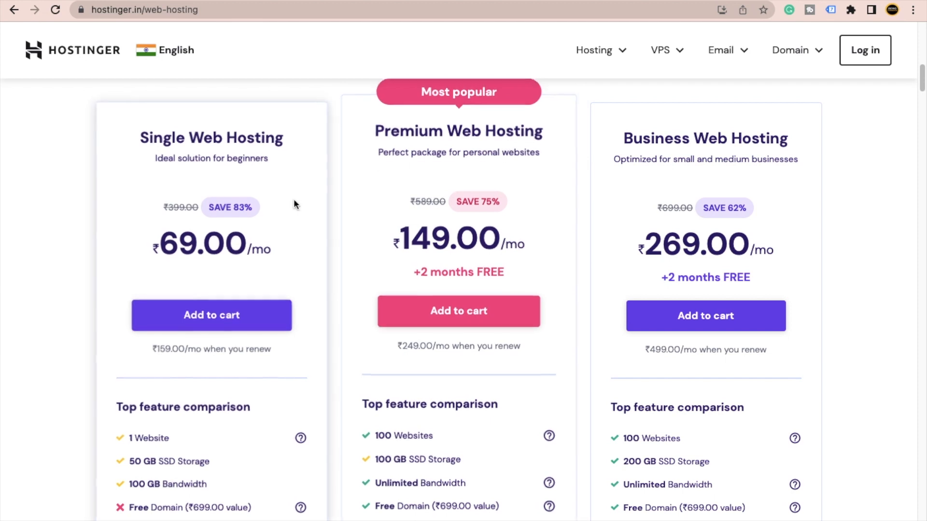
Review the Single plan's 1 Website allowance and Free Domain line
scroll(362, 198, "down", 1)
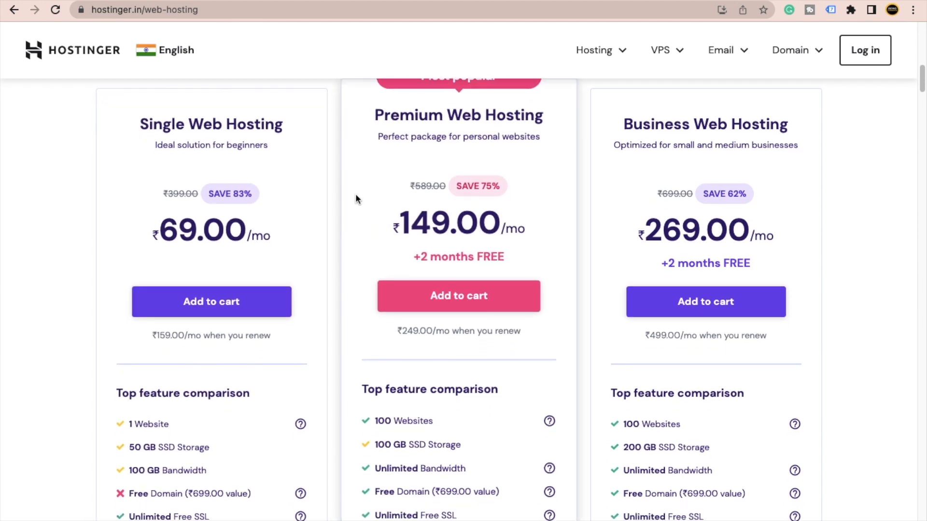
left_click_drag(128, 114, 296, 115)
scroll(276, 182, "down", 4)
left_click_drag(159, 353, 132, 352)
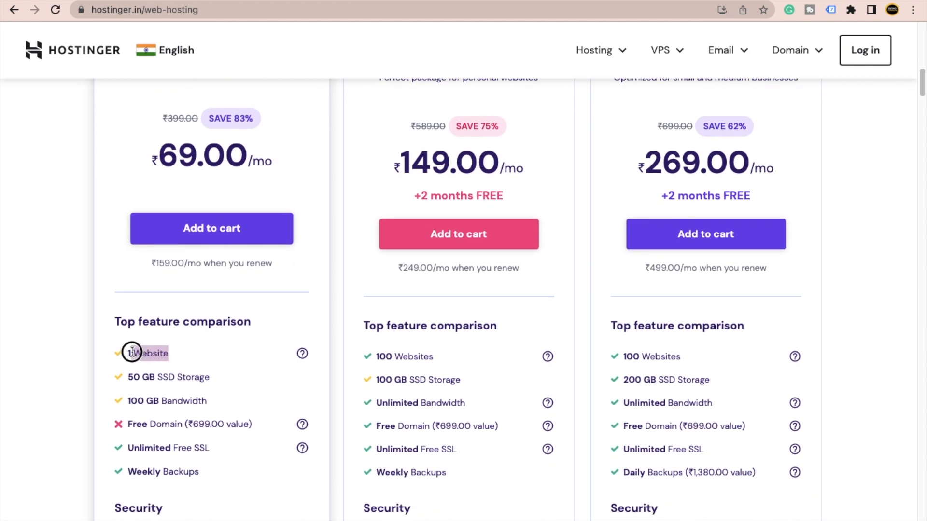
left_click(160, 354)
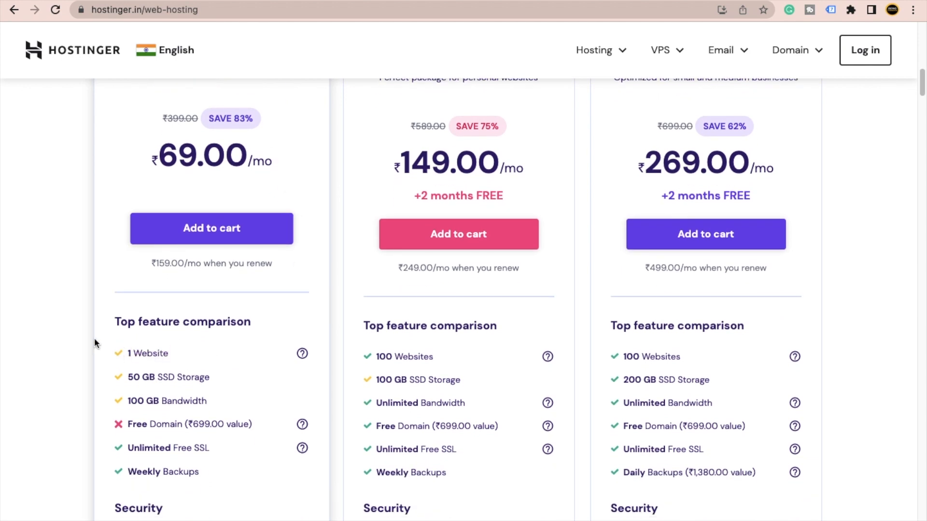
scroll(192, 391, "down", 2)
left_click_drag(135, 372, 188, 375)
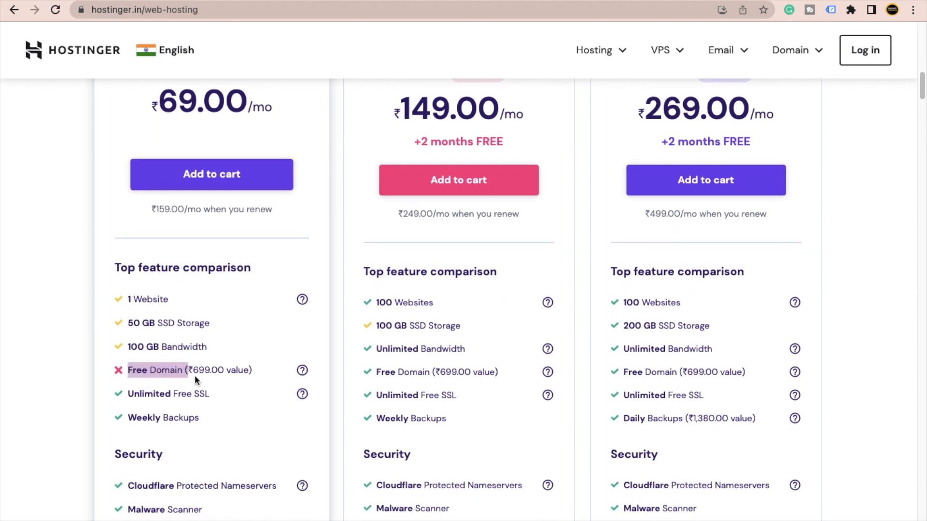
left_click(196, 374)
scroll(209, 362, "down", 4)
scroll(224, 358, "down", 4)
scroll(169, 338, "down", 2)
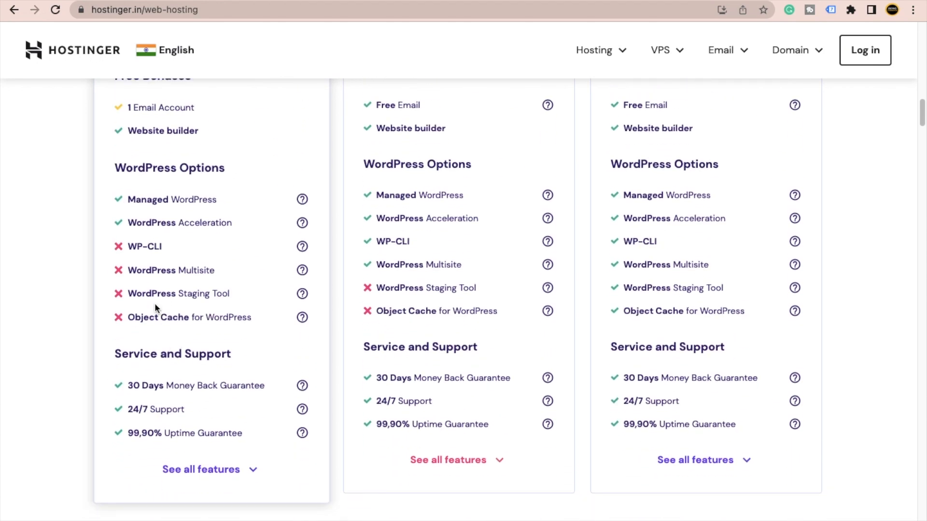
scroll(193, 284, "down", 1)
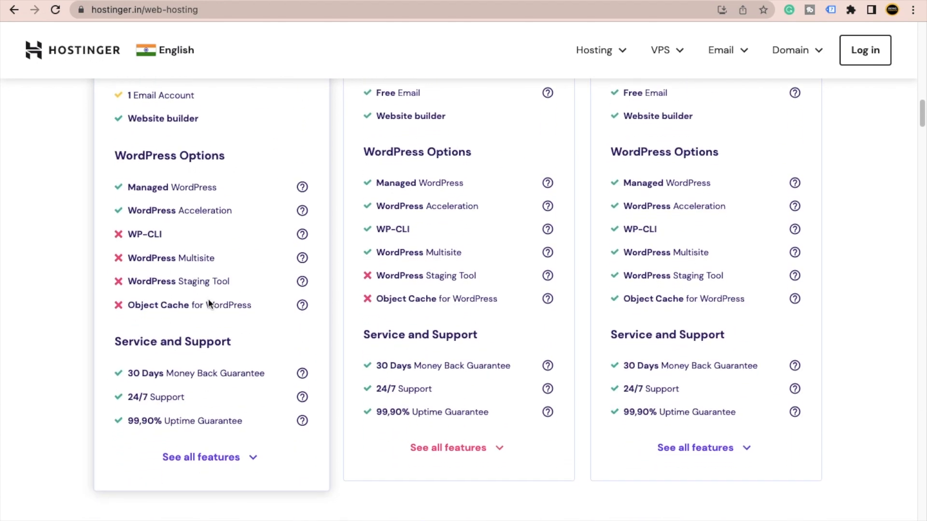
Expand all plan features, check details like 2 Databases, then return to the prices
left_click(255, 456)
scroll(299, 405, "down", 4)
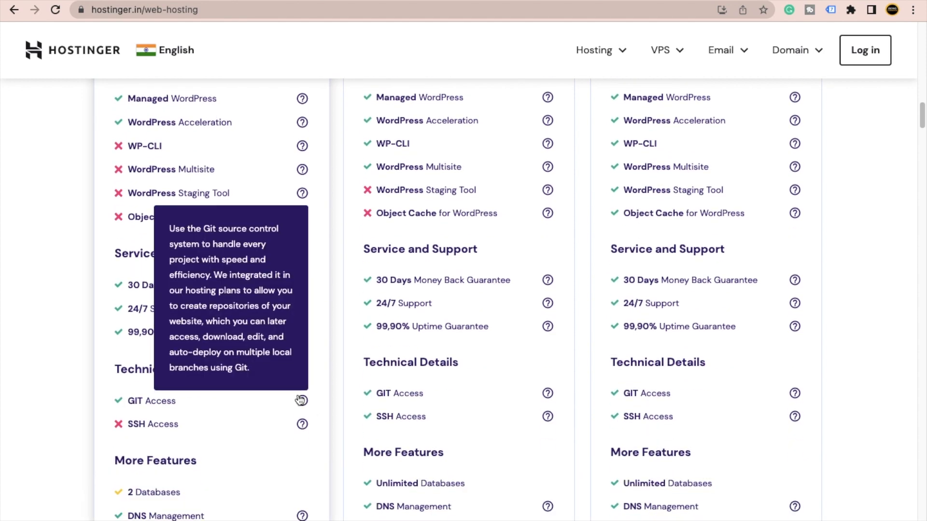
scroll(293, 387, "down", 4)
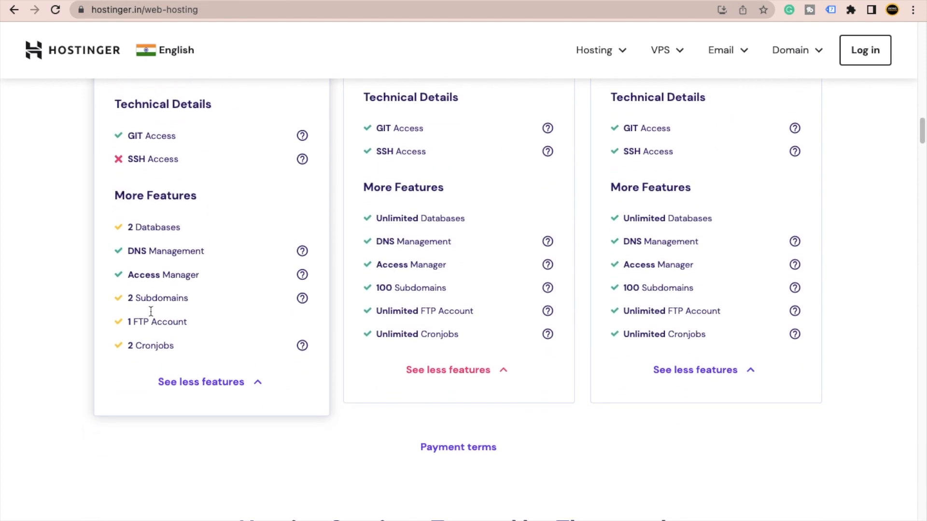
scroll(145, 302, "up", 1)
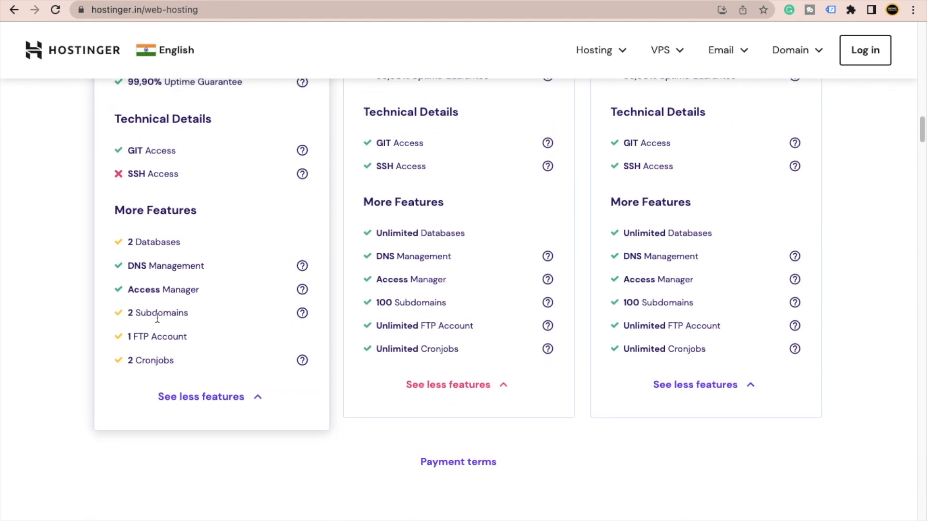
scroll(157, 318, "up", 1)
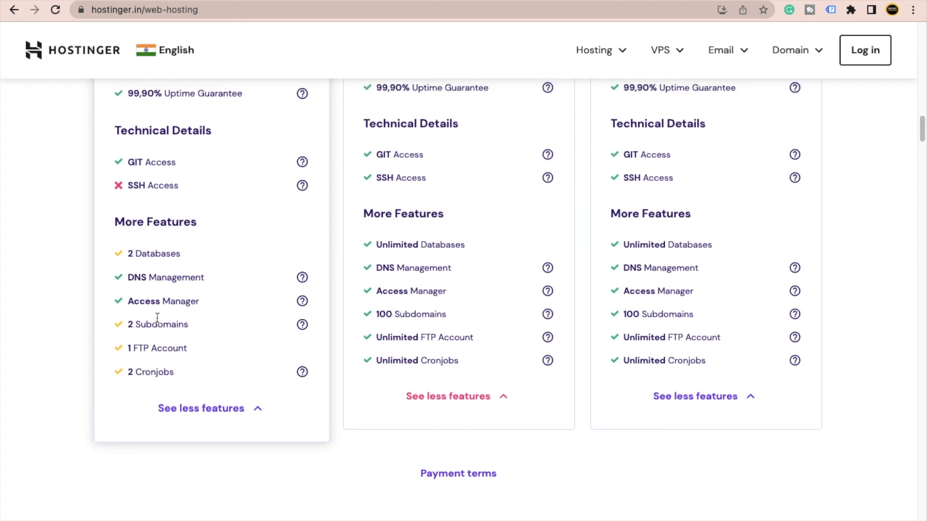
scroll(143, 266, "up", 1)
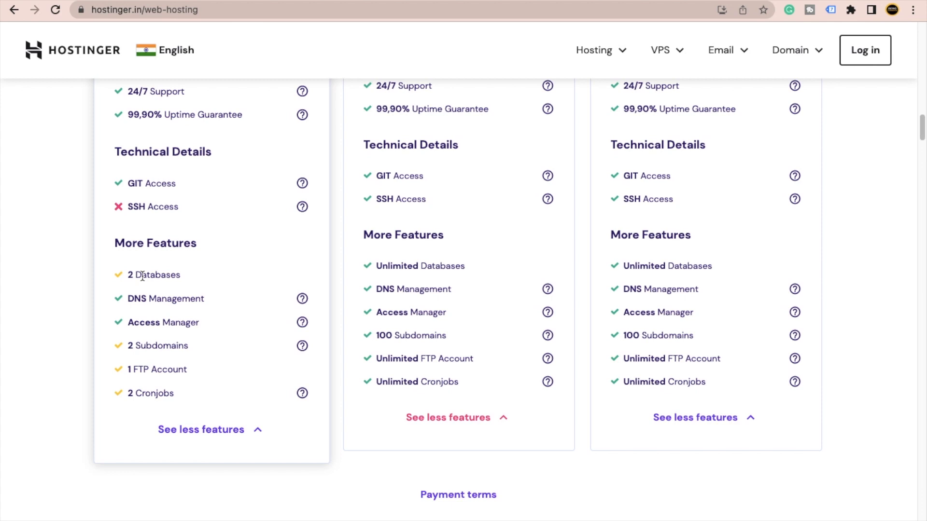
left_click_drag(115, 276, 147, 276)
left_click(170, 274)
scroll(183, 270, "up", 3)
scroll(183, 255, "up", 1)
scroll(196, 267, "up", 4)
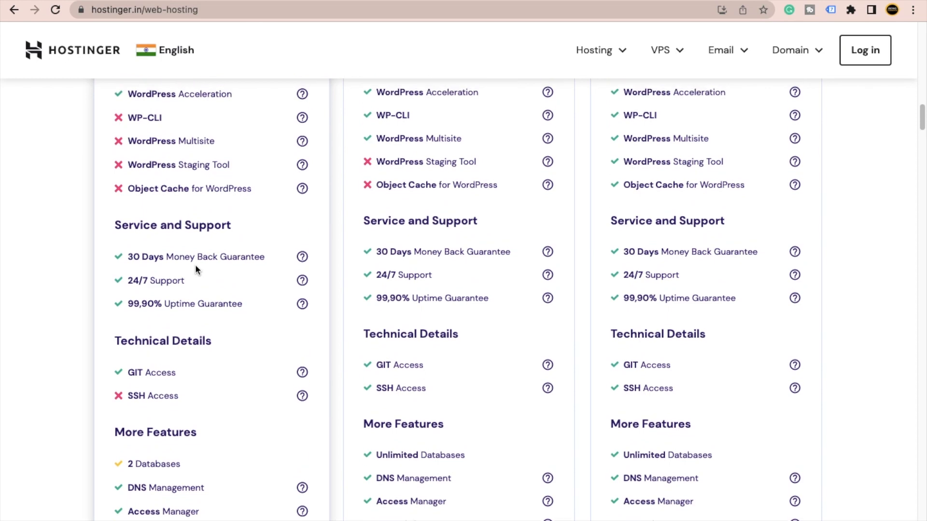
scroll(353, 285, "up", 15)
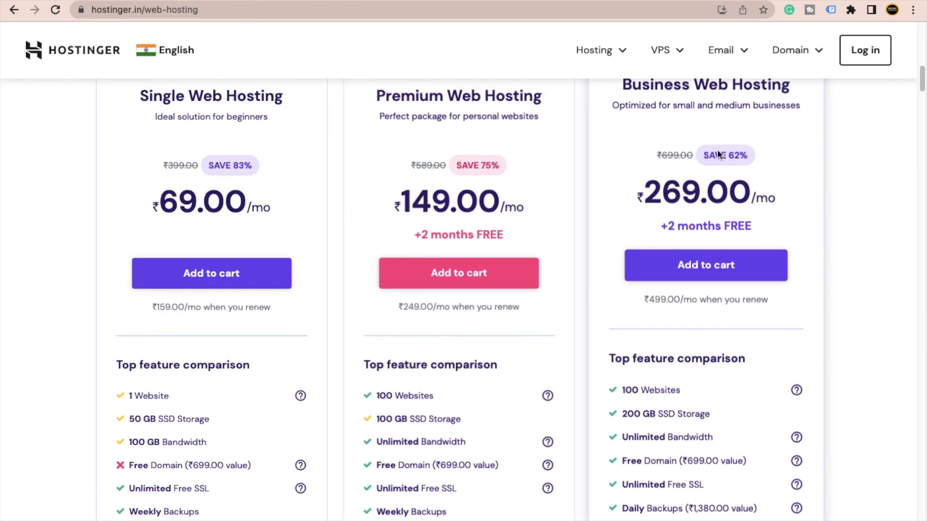
Compare the three plan names and the Premium plan's ₹149 price
scroll(723, 153, "up", 2)
left_click_drag(632, 130, 770, 133)
left_click(740, 136)
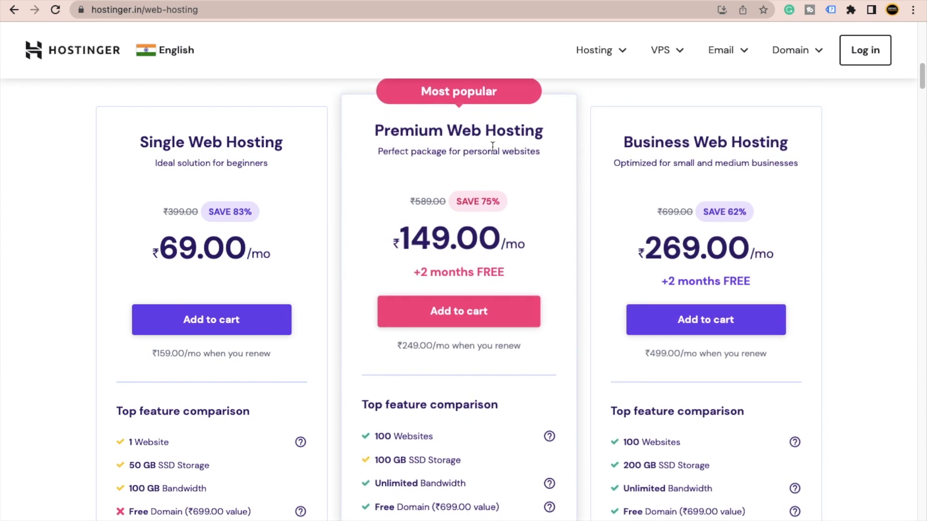
left_click_drag(402, 235, 445, 235)
left_click(354, 206)
left_click_drag(139, 130, 284, 132)
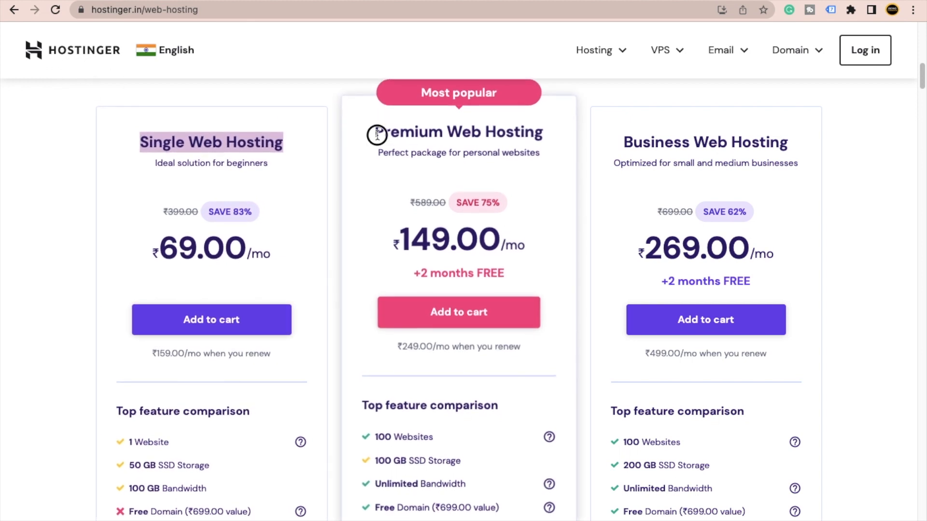
double_click(430, 135)
left_click_drag(431, 135, 501, 133)
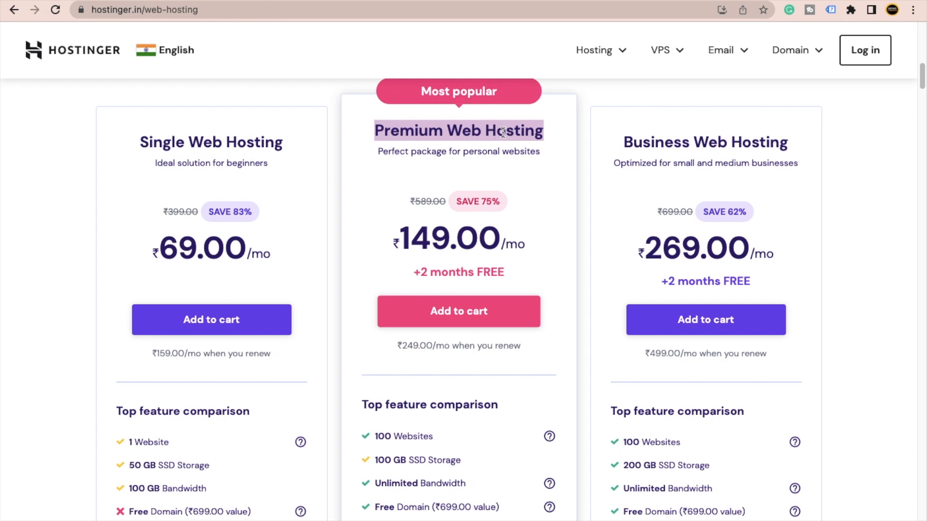
left_click_drag(790, 131, 606, 124)
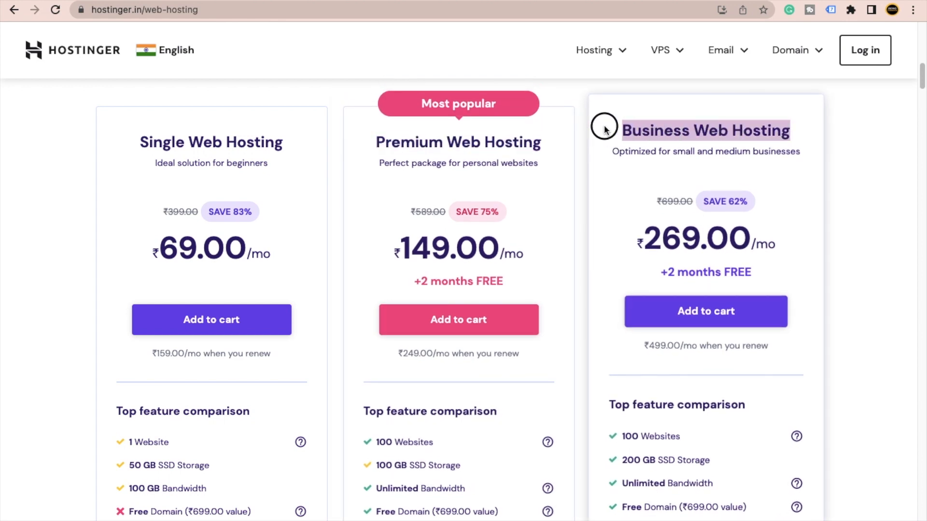
left_click(594, 131)
Review the Business plan's storage, bandwidth, WordPress Staging Tool and WordPress Multisite features
scroll(588, 268, "down", 3)
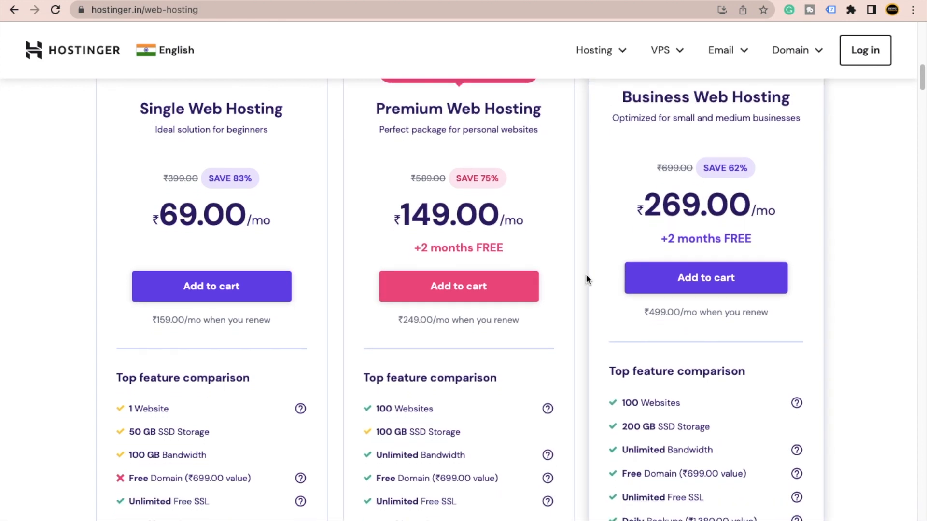
scroll(681, 162, "down", 5)
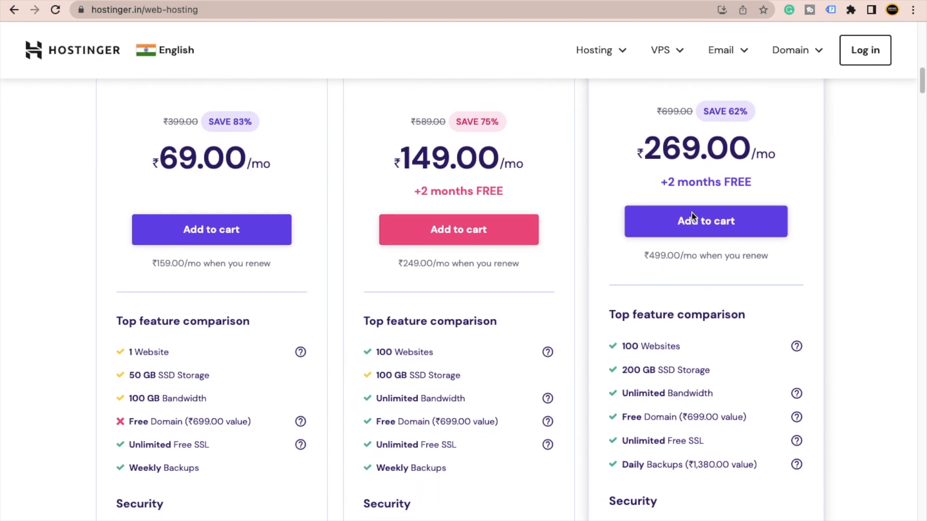
left_click_drag(622, 289, 746, 334)
scroll(662, 343, "down", 5)
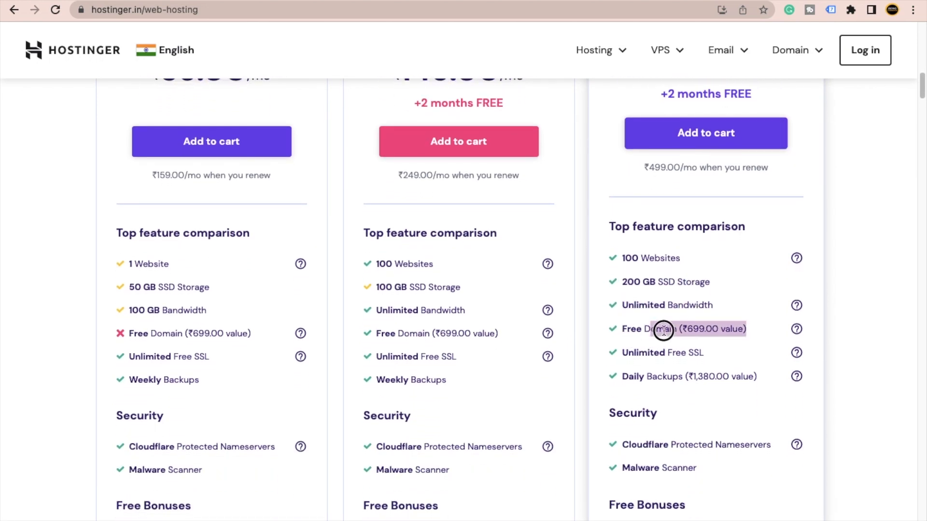
scroll(641, 303, "down", 3)
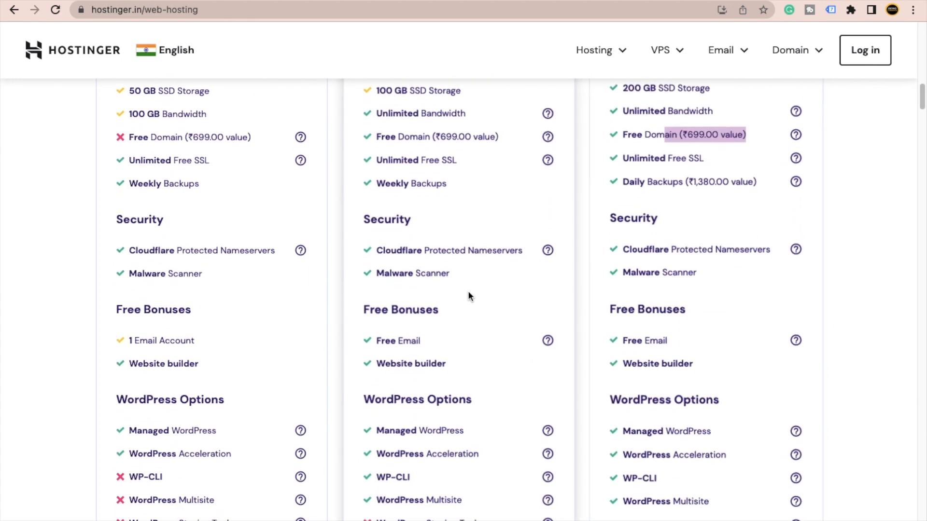
scroll(697, 292, "down", 5)
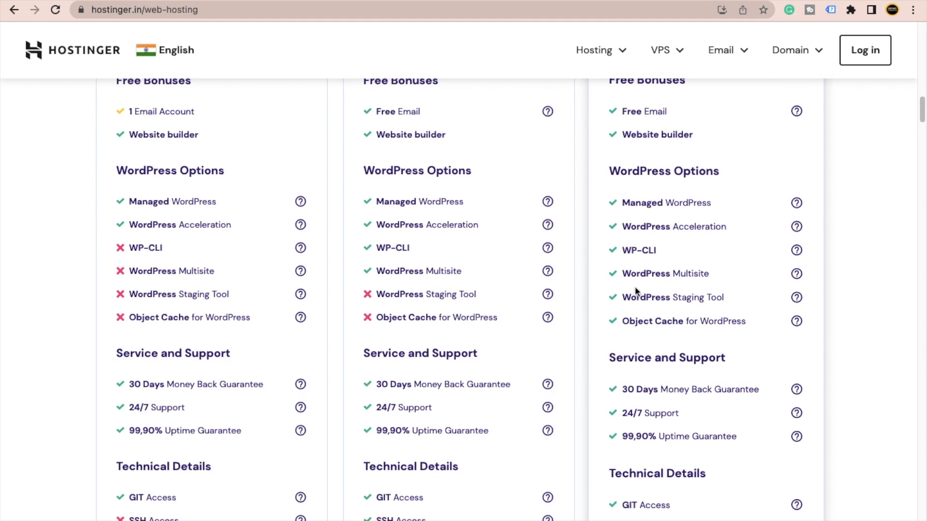
left_click_drag(630, 296, 725, 297)
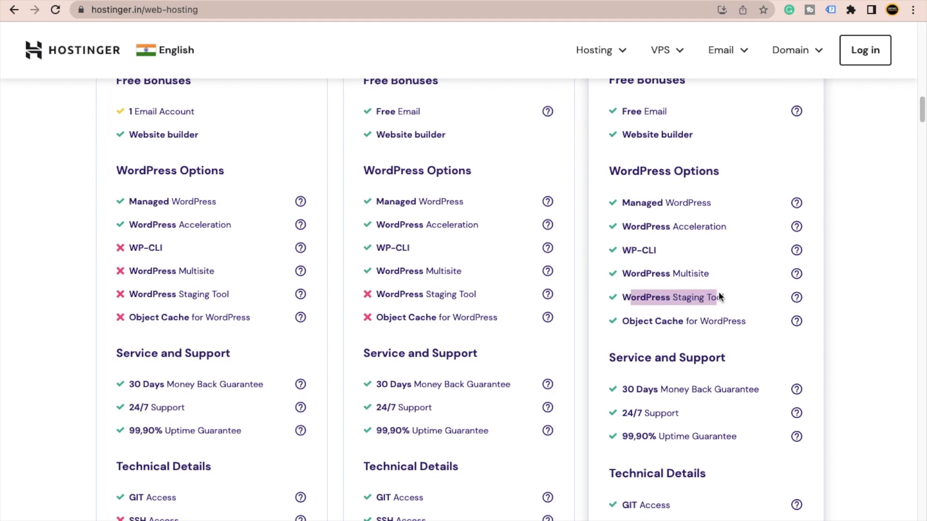
left_click_drag(623, 276, 688, 274)
scroll(708, 323, "down", 3)
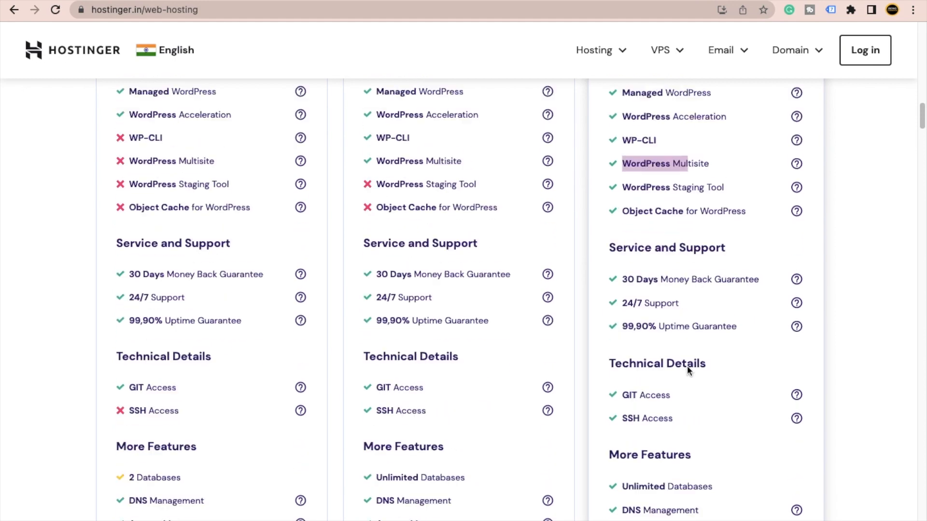
scroll(894, 314, "up", 6)
left_click(538, 322)
scroll(526, 304, "up", 9)
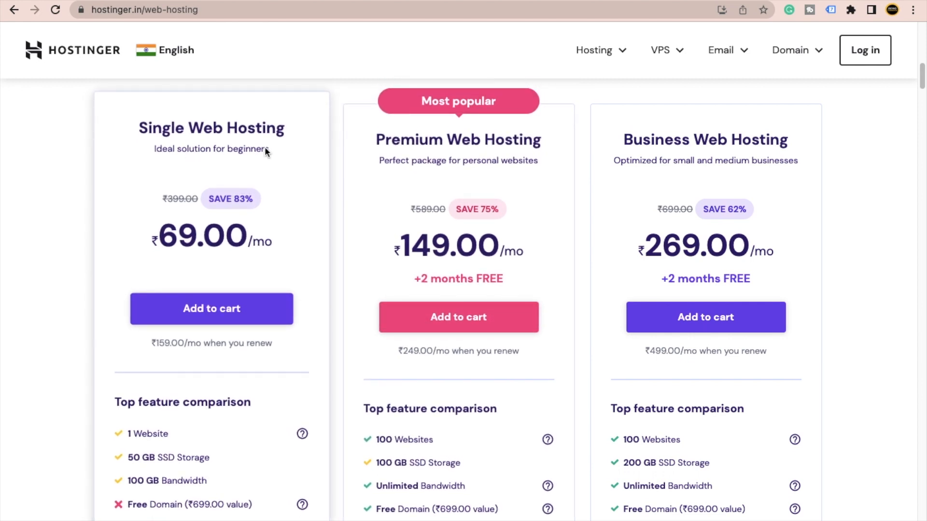
Add the Premium Web Hosting plan to the cart
left_click_drag(138, 130, 215, 129)
left_click_drag(394, 133, 487, 135)
left_click_drag(671, 137, 530, 186)
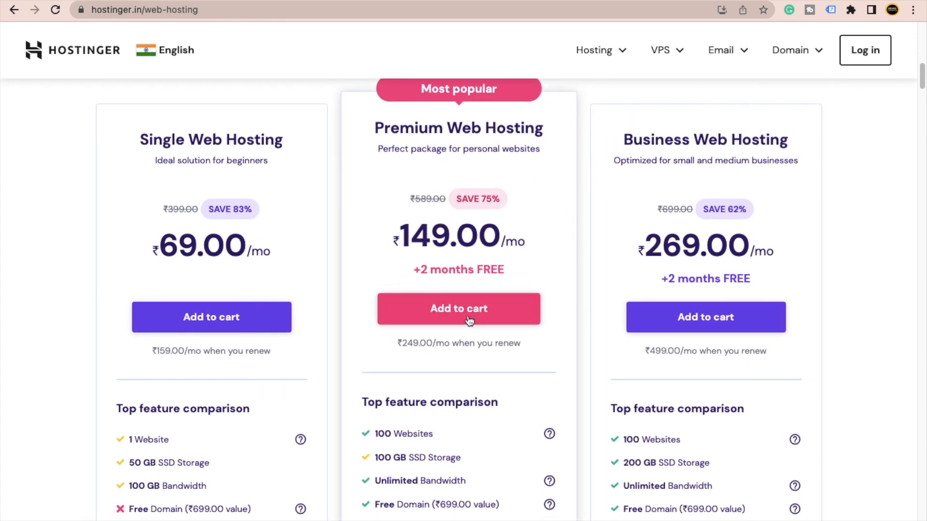
left_click(463, 314)
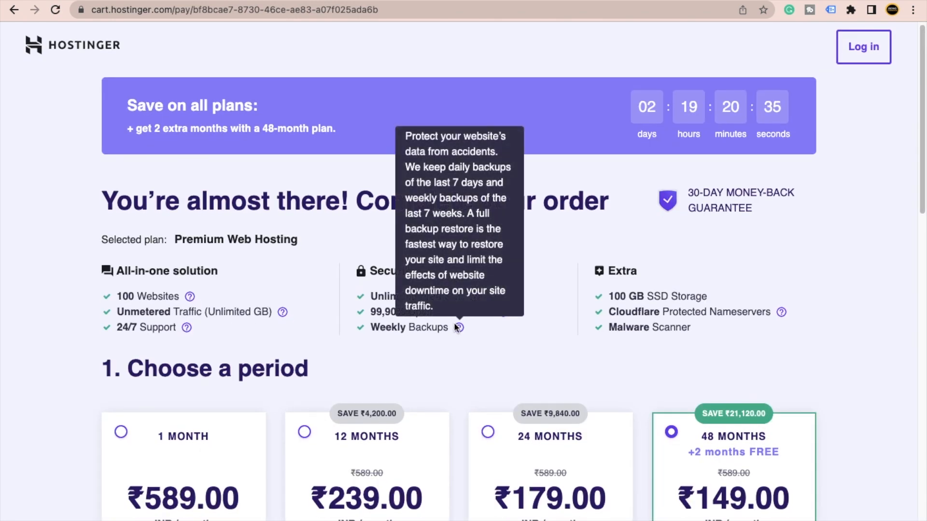
scroll(455, 324, "down", 3)
scroll(459, 292, "down", 5)
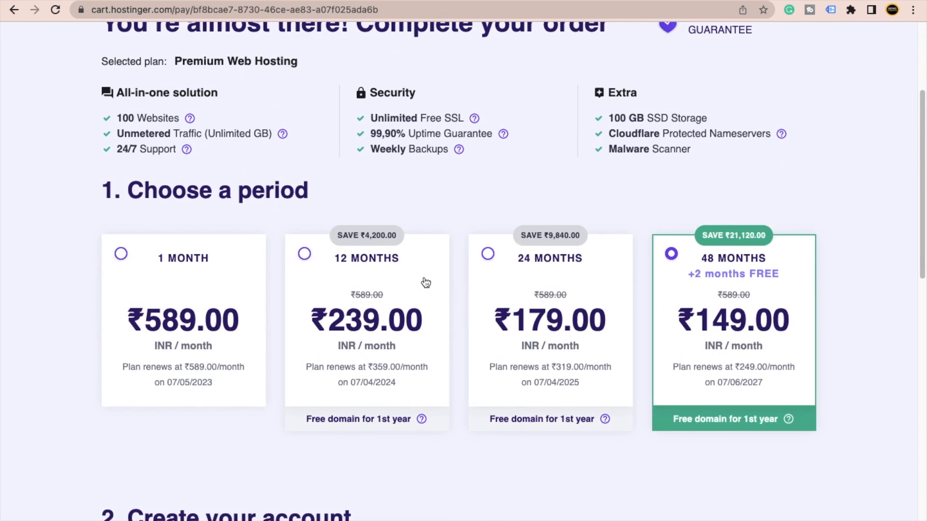
scroll(444, 293, "down", 1)
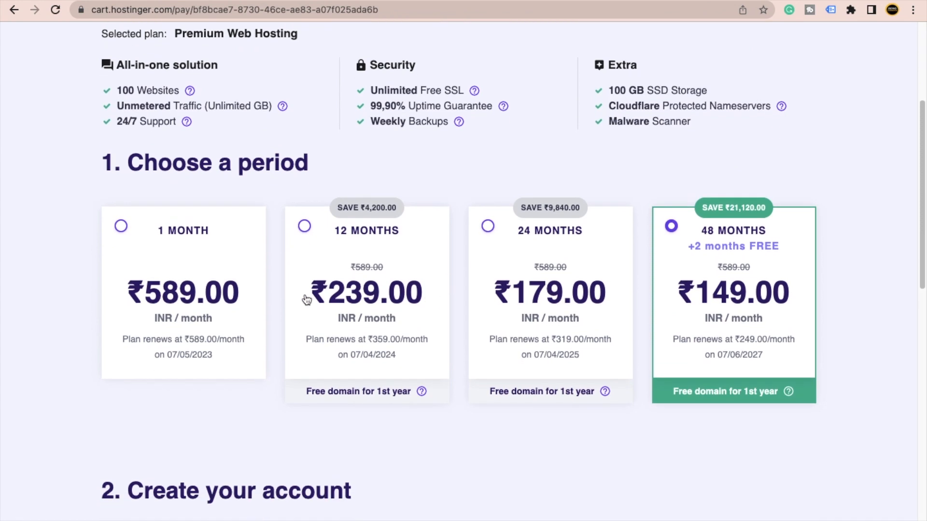
left_click(154, 233)
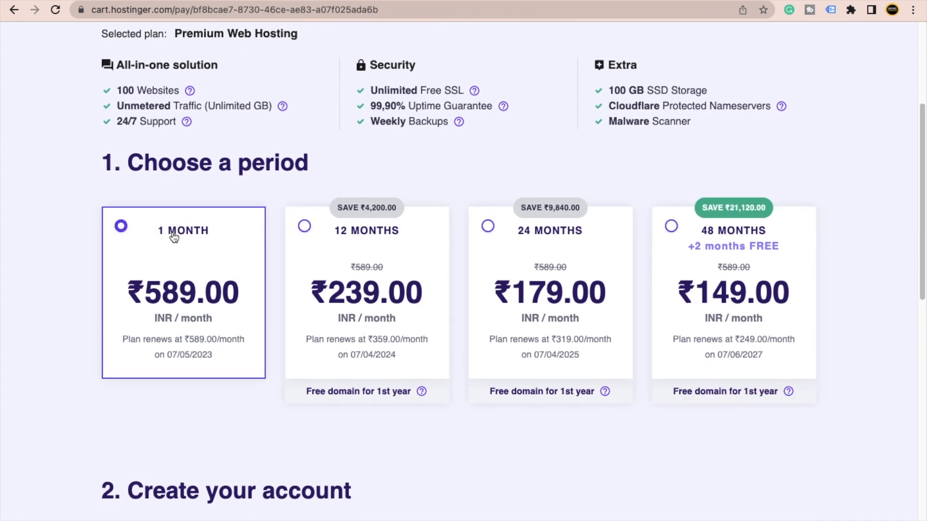
left_click(306, 232)
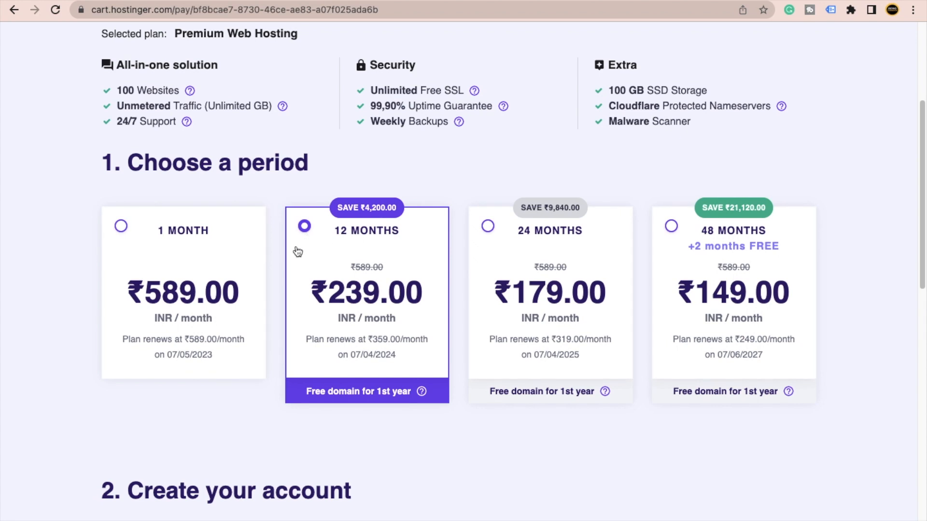
left_click(191, 251)
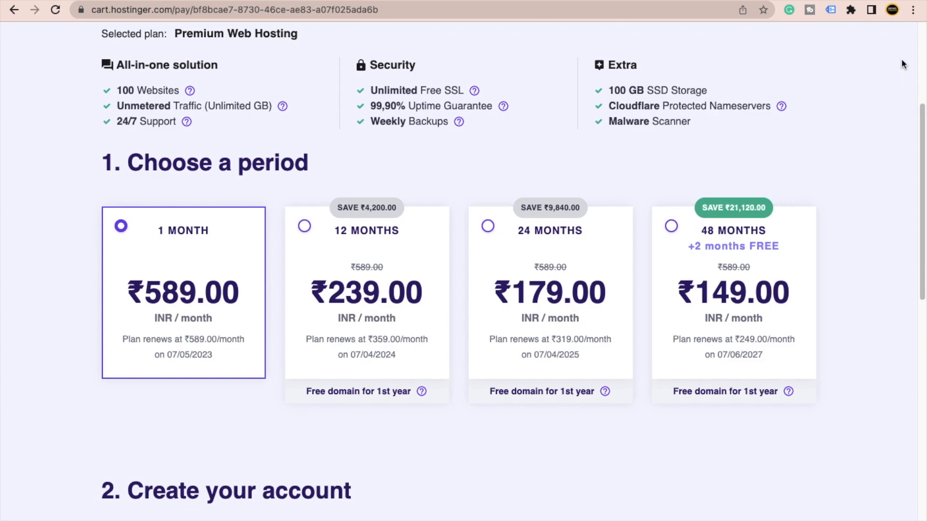
In a new tab, search Google for 'calculator online'
key("super+t")
type("cal")
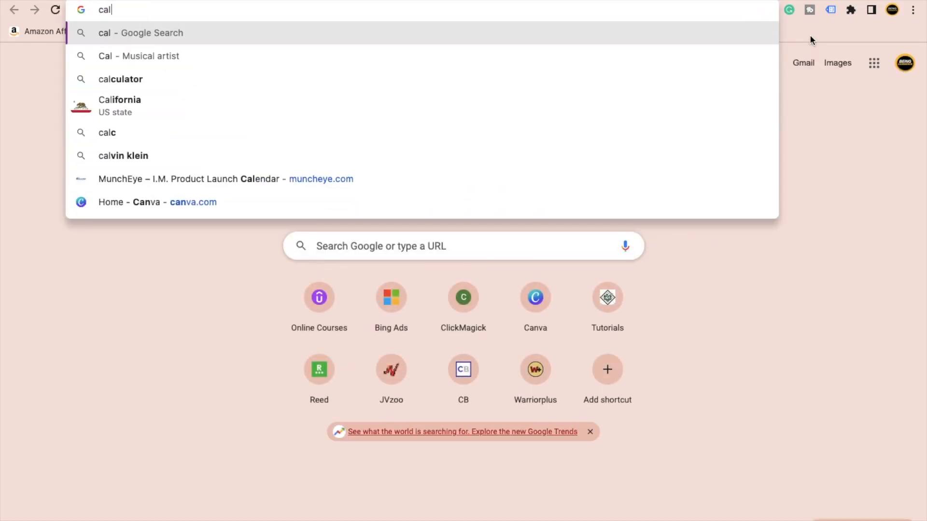
key("super+a")
key("BackSpace")
type("ca")
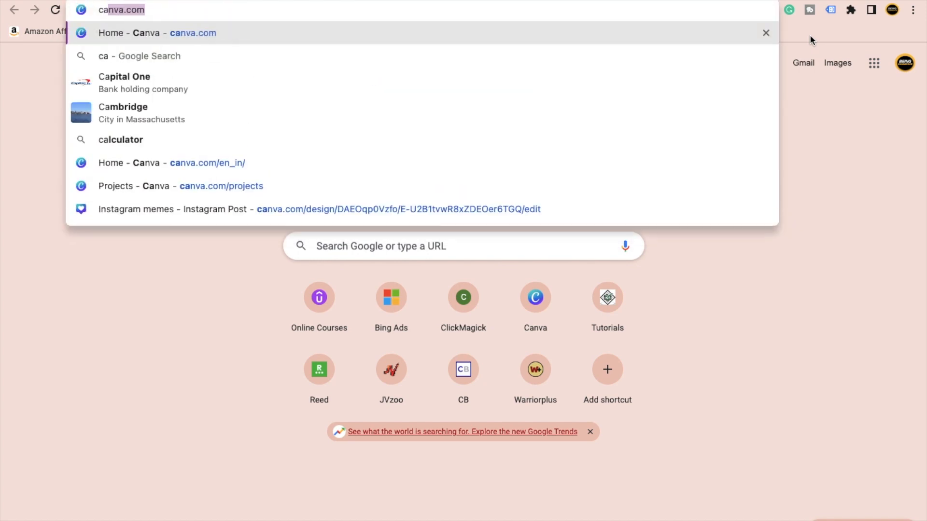
type("lculator")
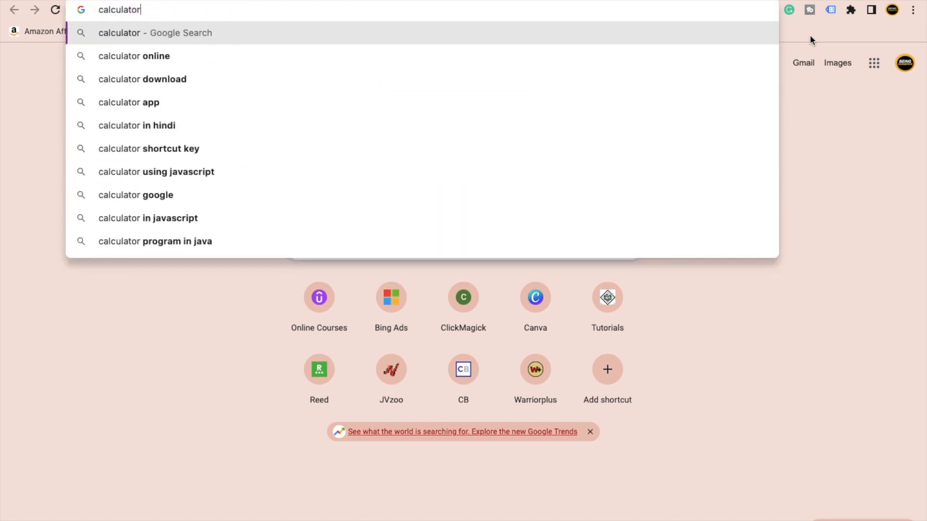
key("Down")
key("Return")
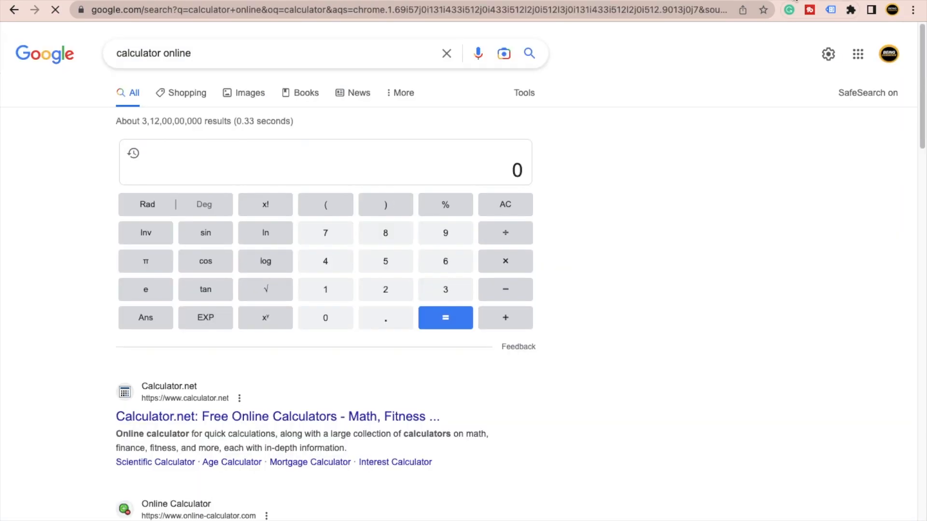
Calculate 589 × 12 = 7068, then return to the Hostinger checkout tab
left_click(390, 264)
left_click(389, 234)
left_click(445, 240)
left_click(505, 268)
left_click(346, 290)
left_click(383, 290)
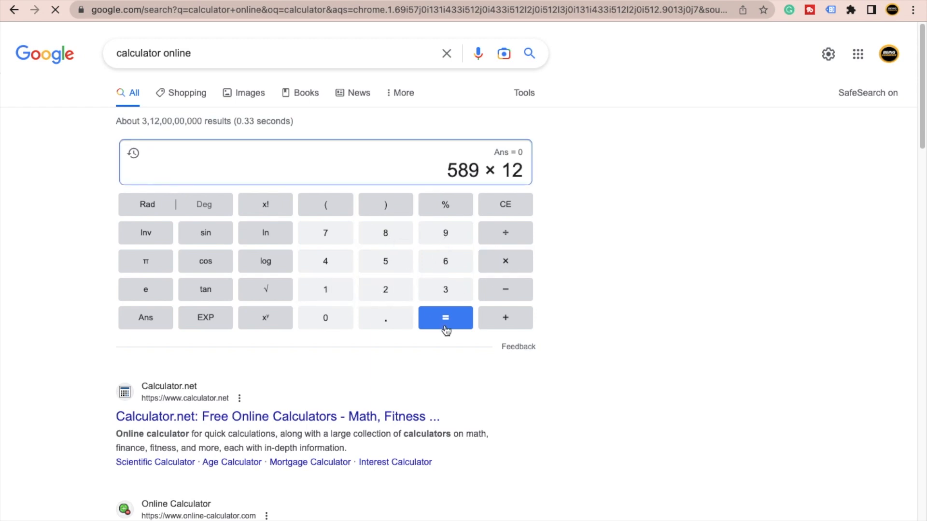
left_click_drag(449, 171, 479, 171)
left_click(454, 327)
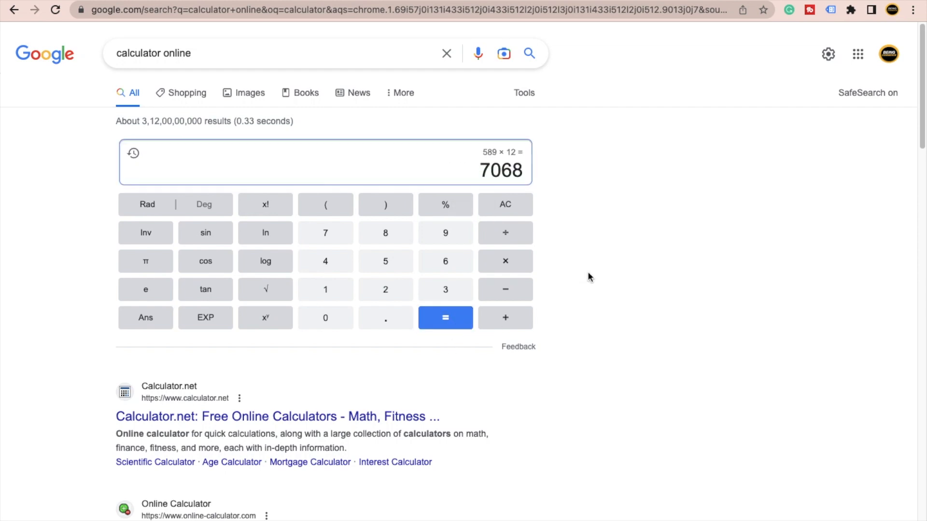
left_click_drag(484, 173, 521, 171)
left_click(642, 98)
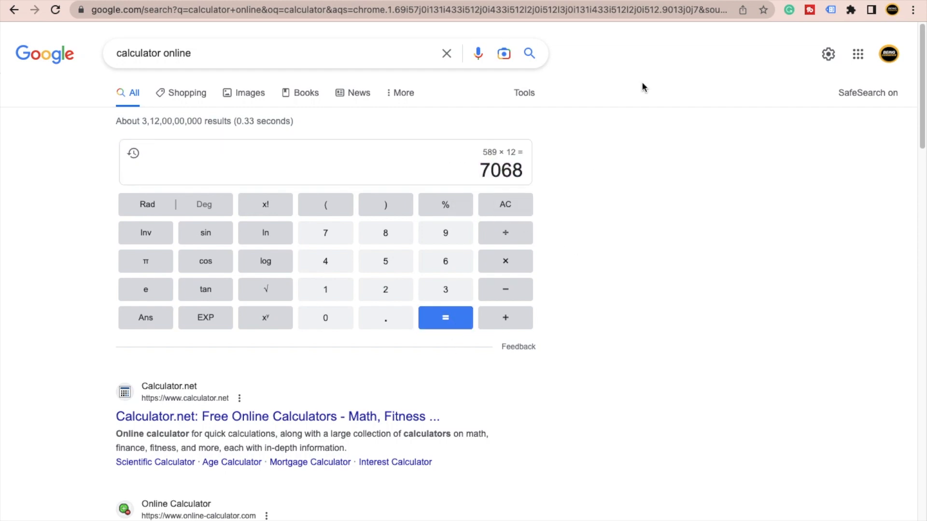
left_click(654, 0)
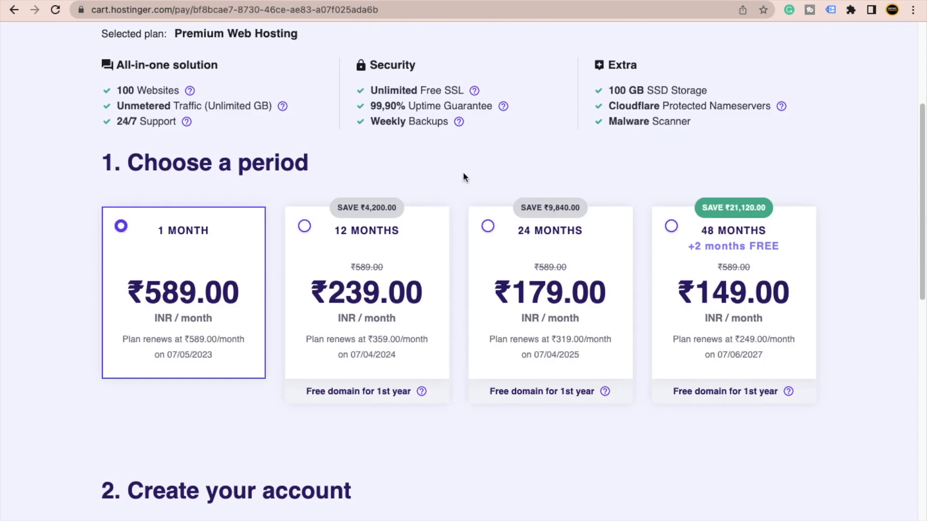
Select the 12 MONTHS billing period and check the ₹3,384.24 order total
left_click(306, 228)
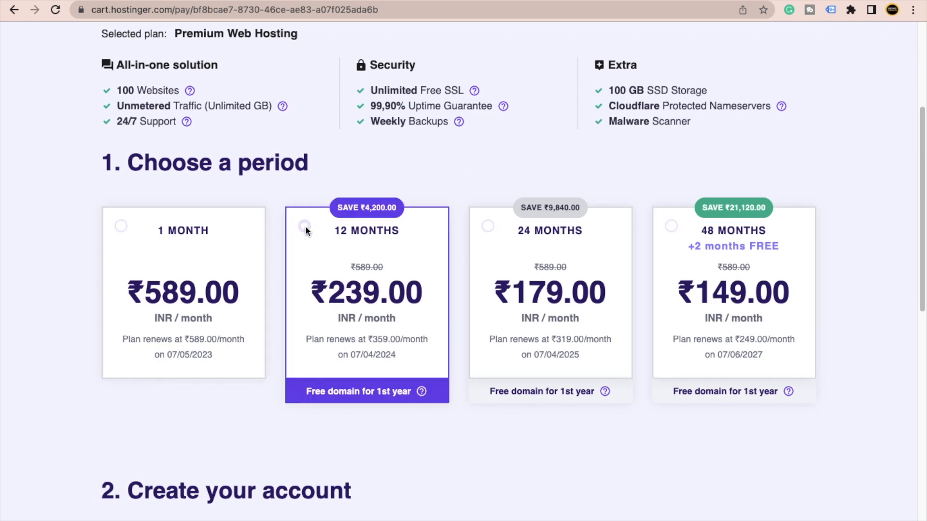
scroll(390, 255, "down", 14)
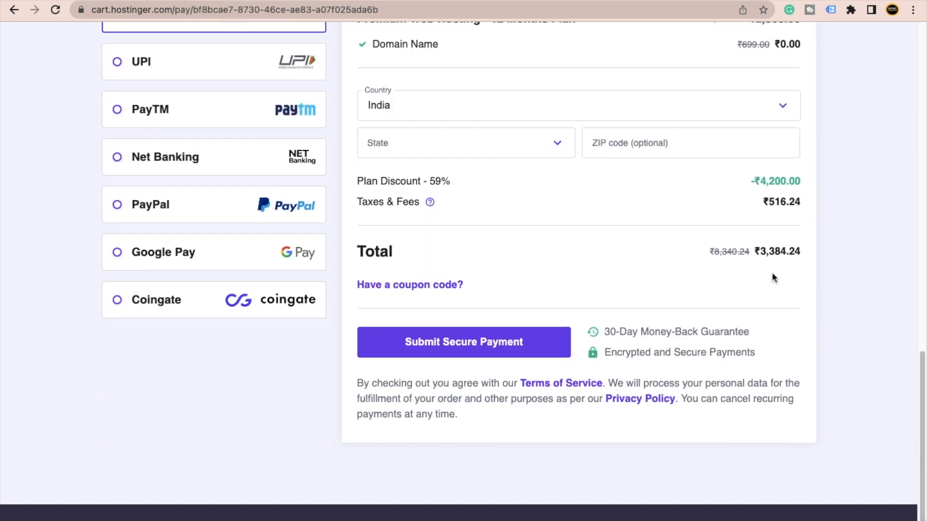
left_click_drag(758, 258, 791, 255)
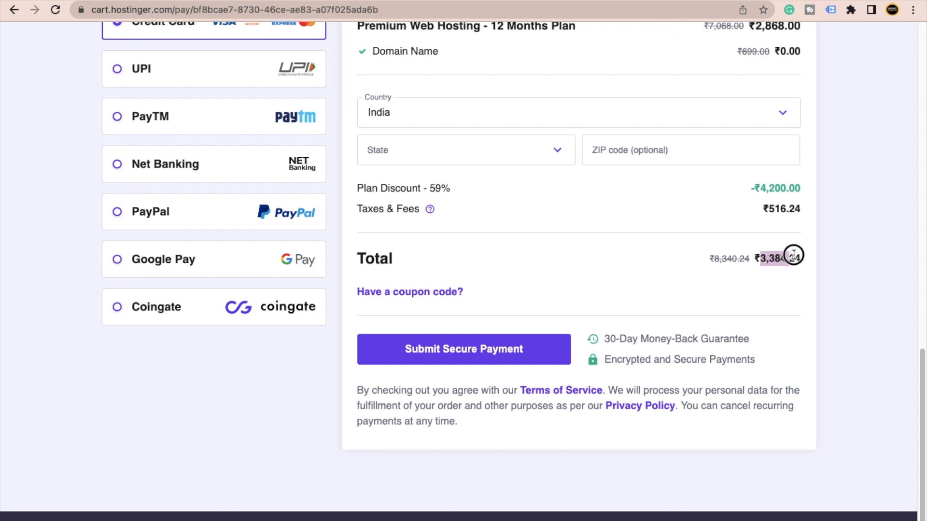
left_click(776, 276)
scroll(703, 277, "up", 1)
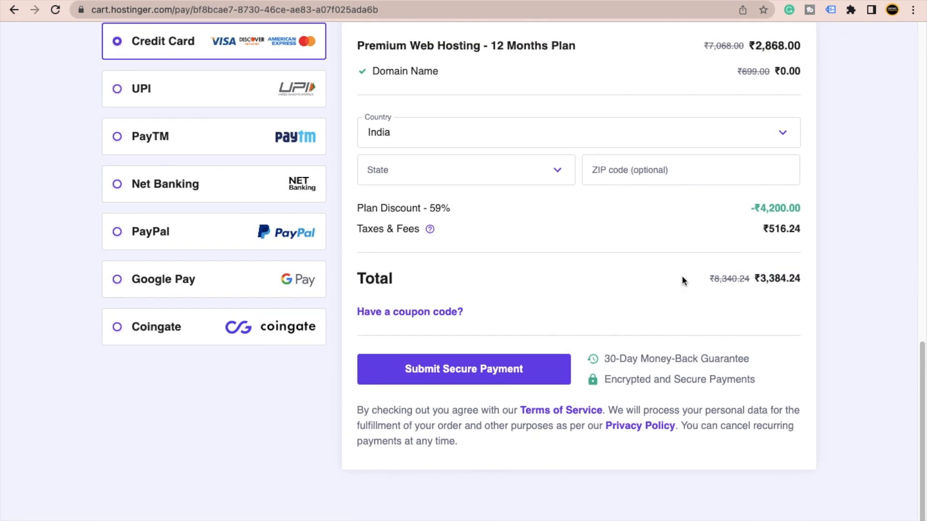
scroll(695, 283, "up", 9)
scroll(514, 240, "up", 2)
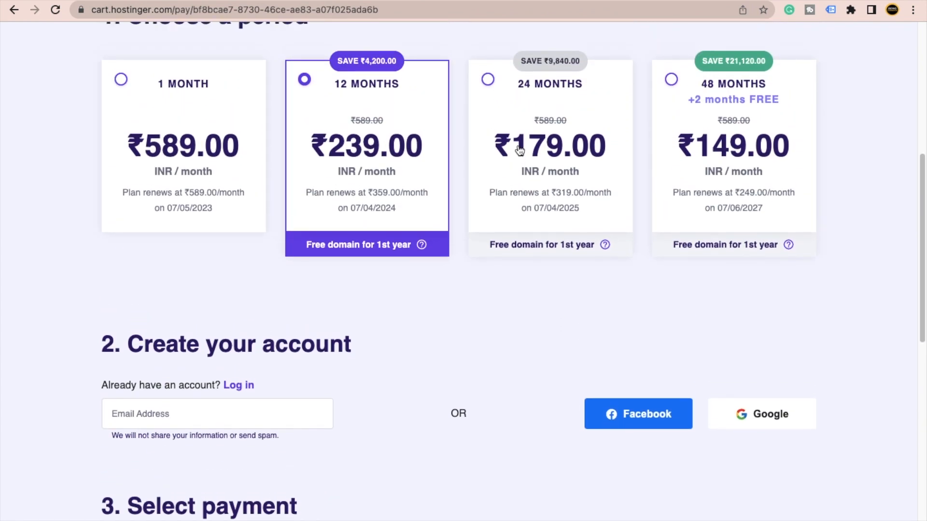
scroll(691, 104, "up", 1)
Try the 48 MONTHS period, then switch back to 12 MONTHS
left_click(692, 99)
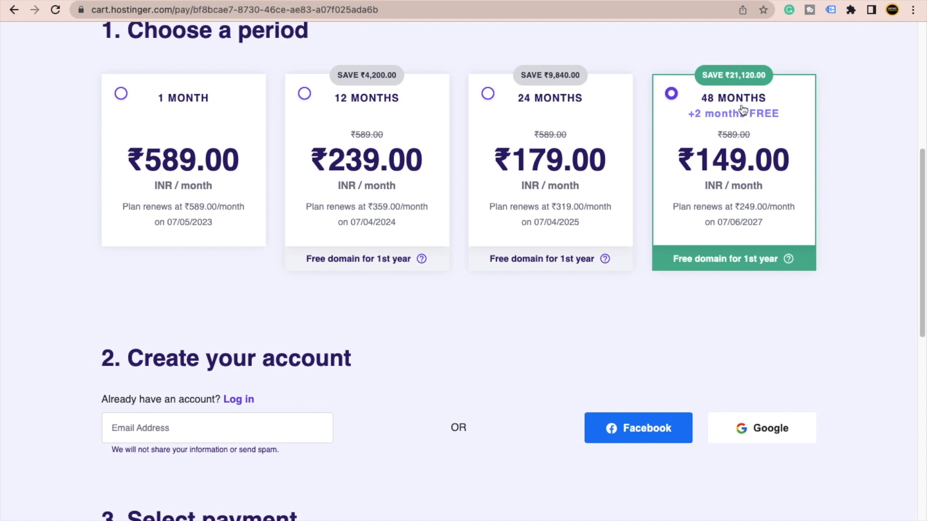
scroll(381, 134, "up", 4)
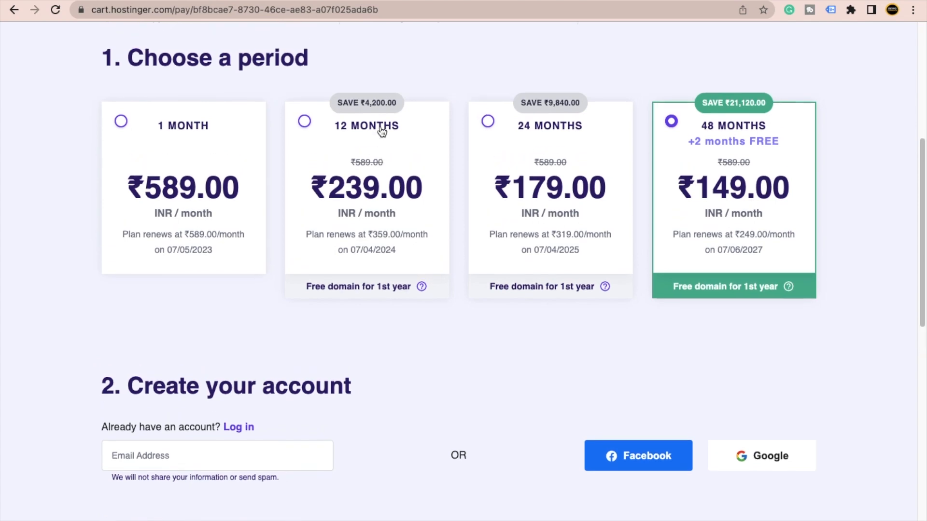
scroll(381, 159, "down", 6)
scroll(372, 154, "up", 6)
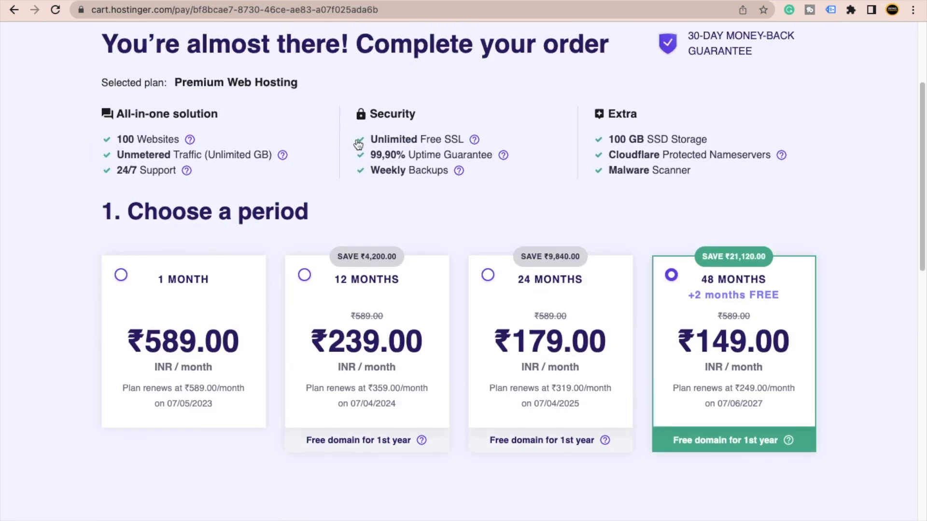
scroll(361, 152, "down", 1)
scroll(362, 152, "down", 2)
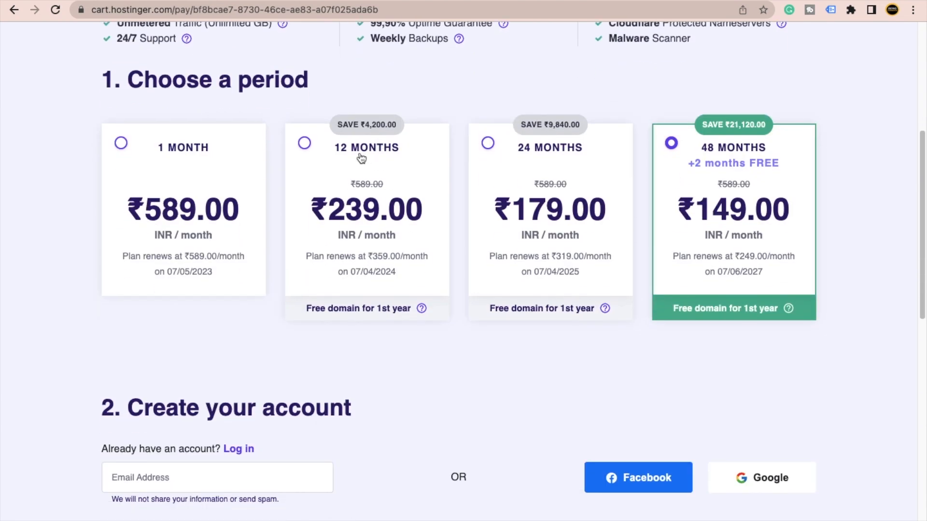
left_click_drag(145, 78, 252, 81)
left_click(306, 98)
left_click(319, 148)
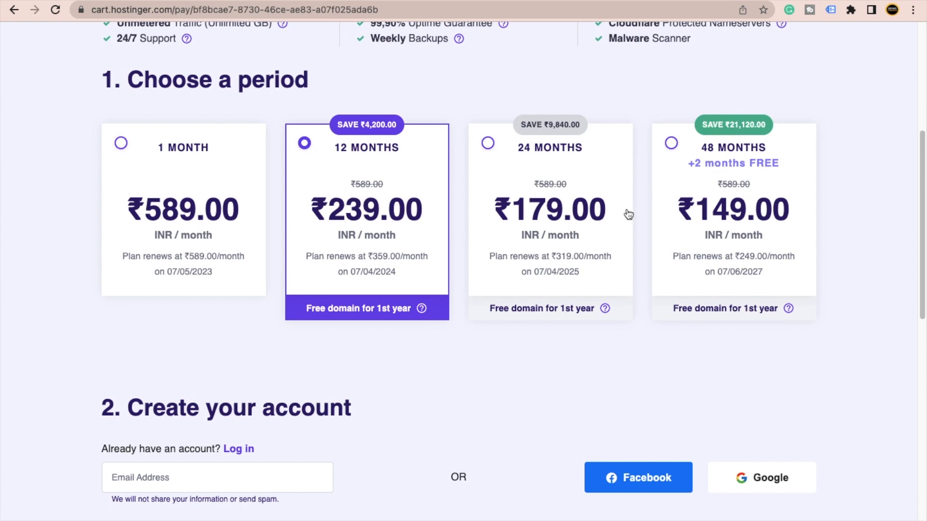
scroll(536, 254, "down", 4)
scroll(434, 198, "up", 1)
scroll(394, 160, "up", 6)
scroll(410, 242, "down", 8)
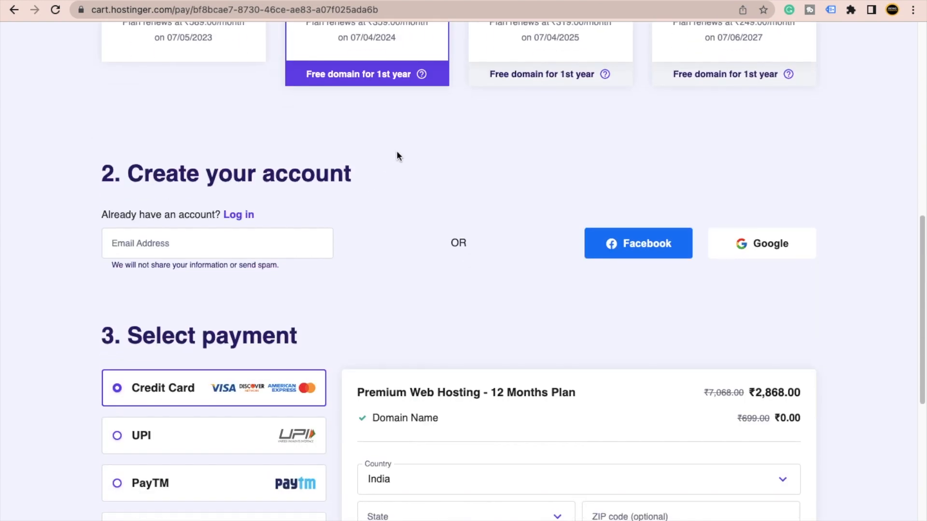
scroll(393, 159, "down", 2)
Create the Hostinger account with Google, choosing the existing Google account
left_click_drag(144, 96, 263, 98)
left_click(326, 99)
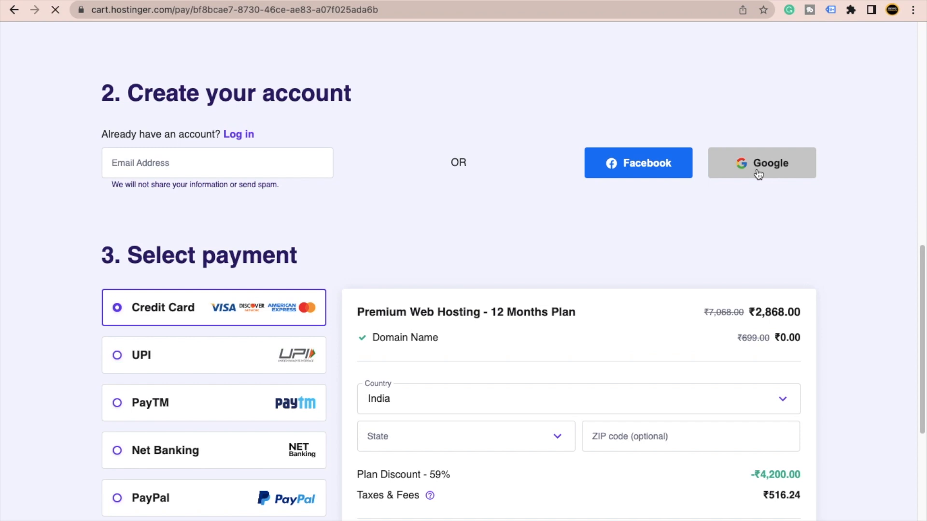
left_click(757, 173)
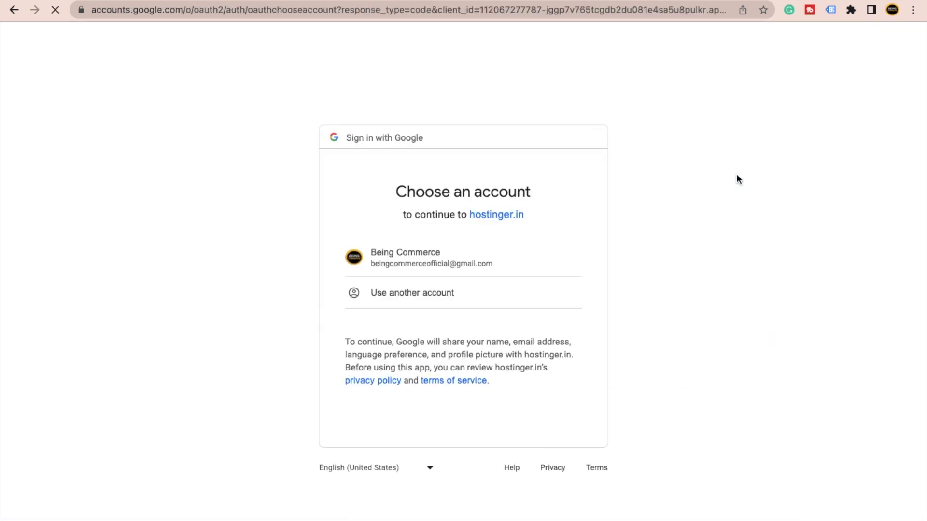
left_click(418, 261)
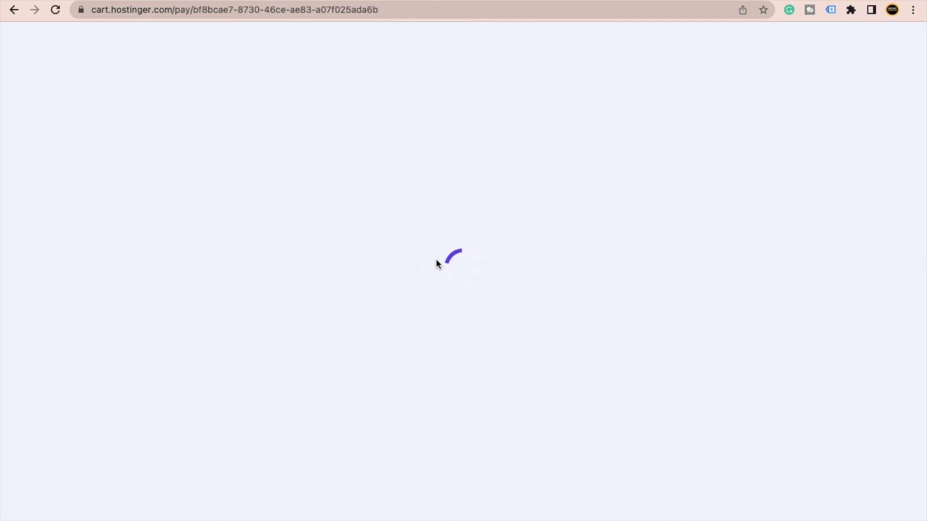
Enter the coupon code BEINGCOMMERCE in the checkout's coupon field
scroll(457, 288, "down", 5)
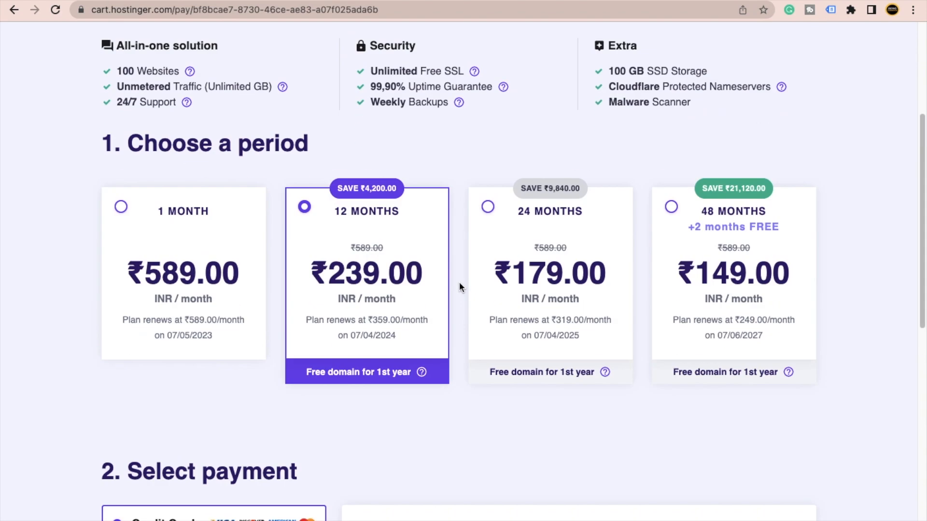
scroll(460, 259, "up", 5)
scroll(561, 189, "down", 7)
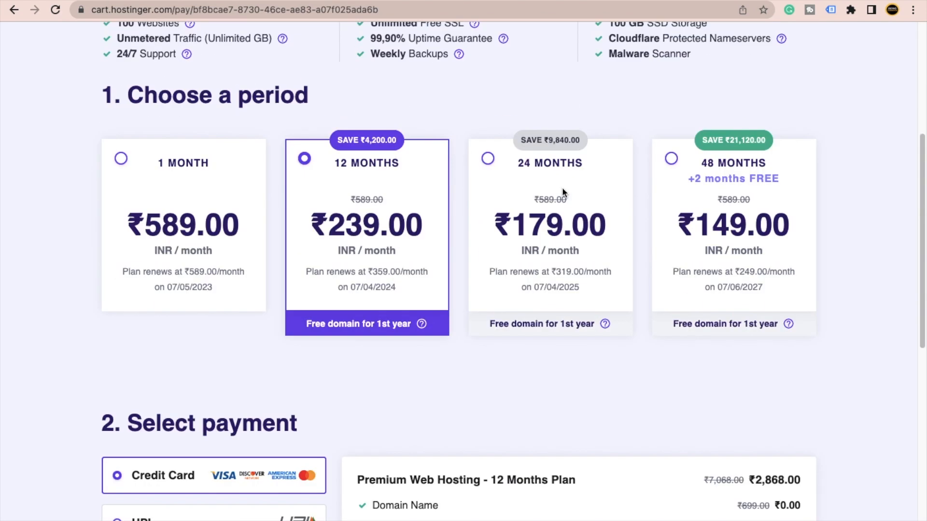
scroll(430, 176, "down", 2)
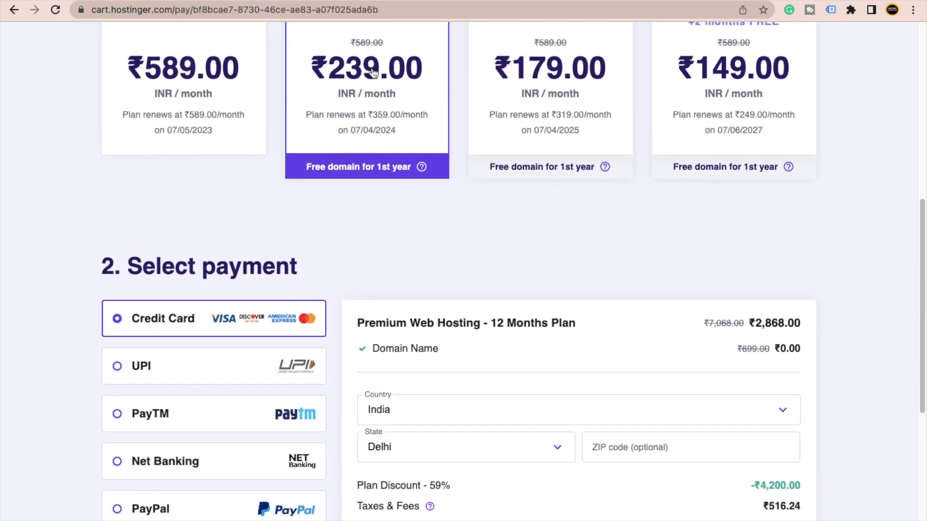
scroll(342, 174, "up", 4)
scroll(343, 174, "down", 2)
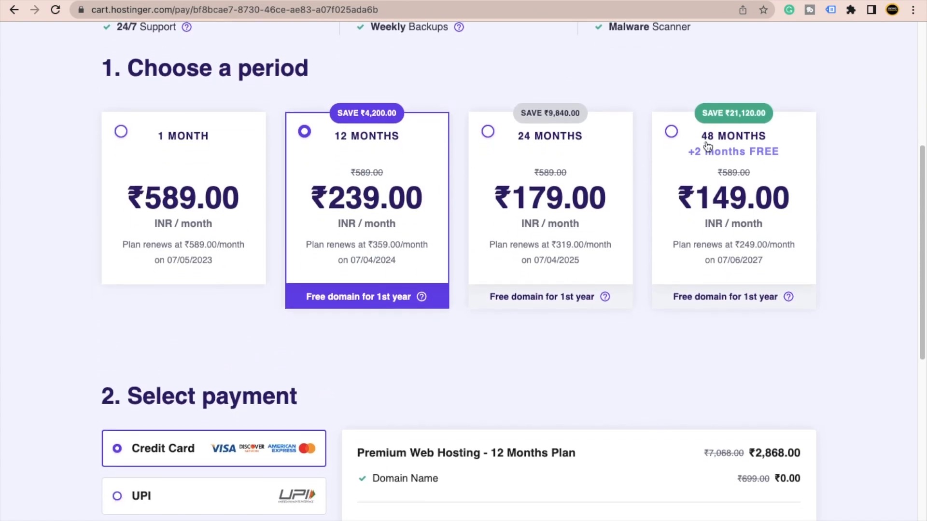
scroll(476, 170, "down", 6)
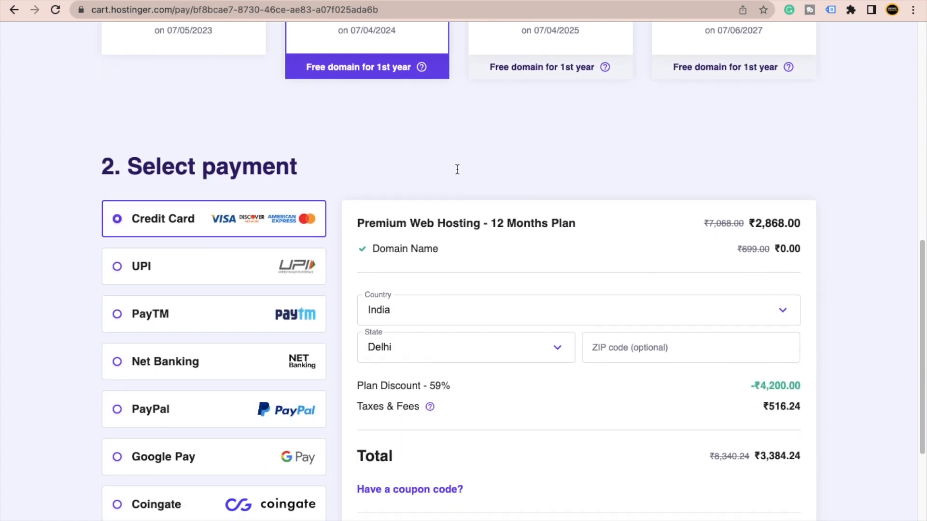
scroll(442, 156, "down", 2)
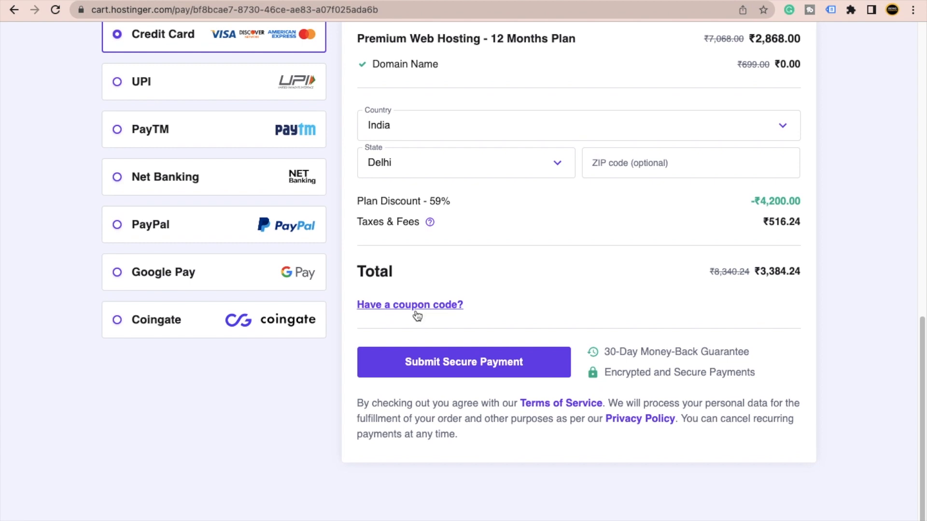
scroll(416, 314, "up", 5)
left_click(408, 313)
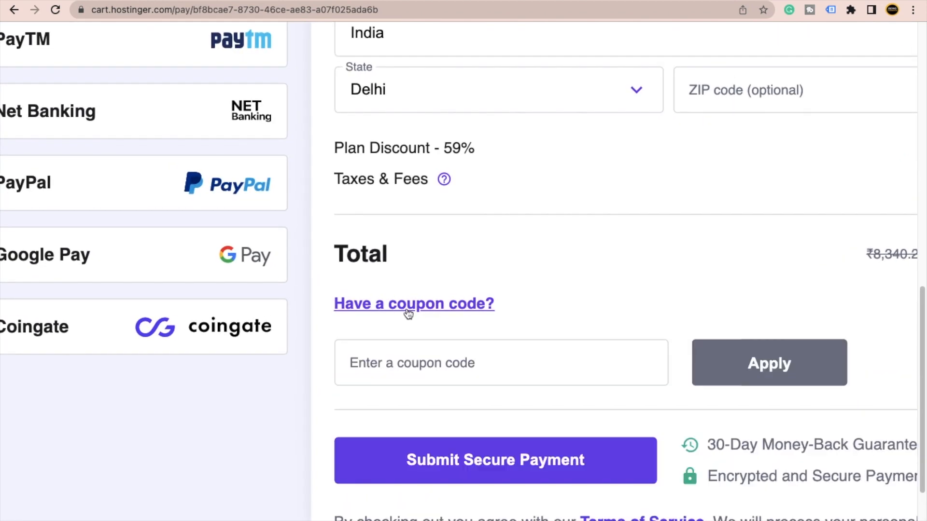
left_click(408, 366)
type("BE")
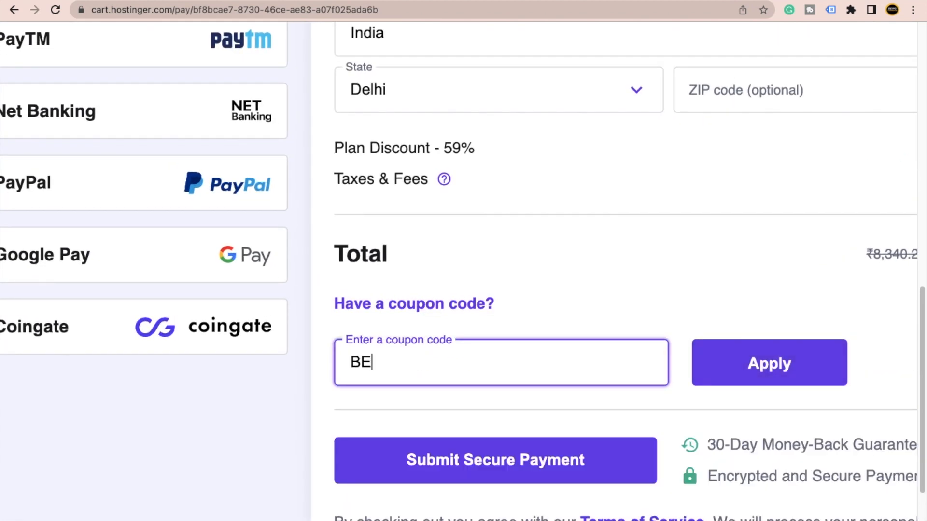
type("INGCOMMERCE")
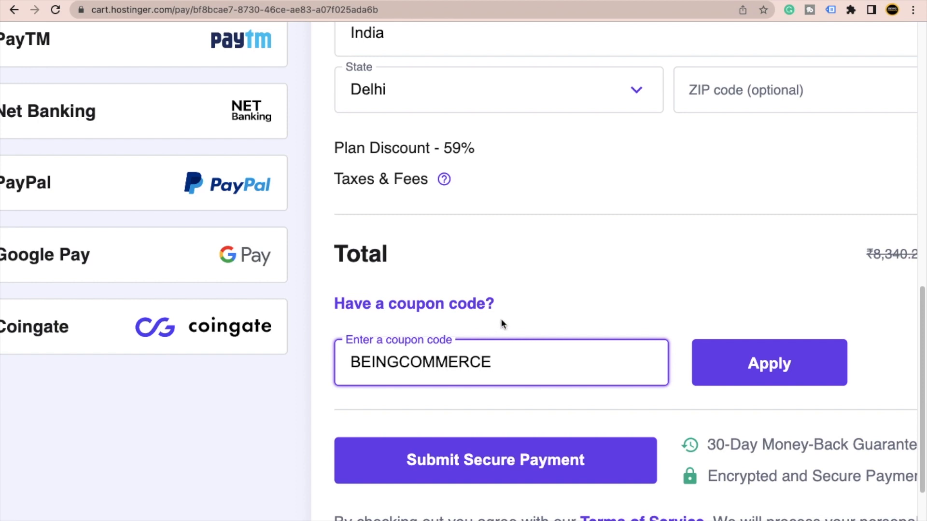
left_click_drag(491, 365, 346, 369)
scroll(488, 365, "up", 5)
left_click(555, 300)
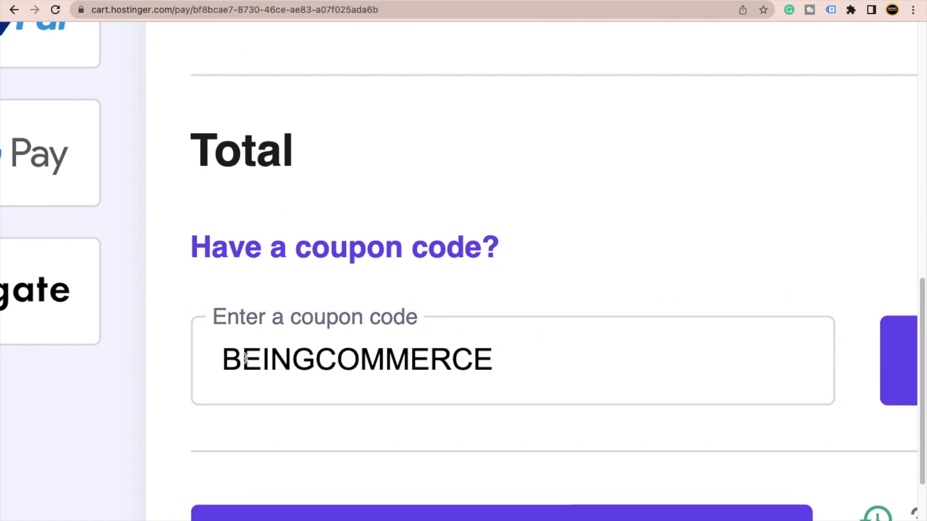
Apply the coupon for a 62% discount and submit the ₹3,147.34 order
scroll(541, 310, "down", 5)
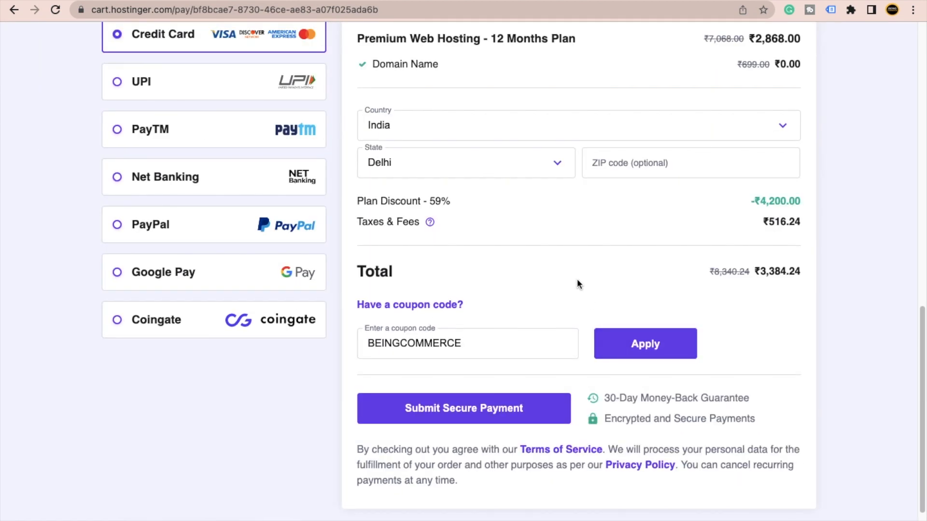
left_click(652, 346)
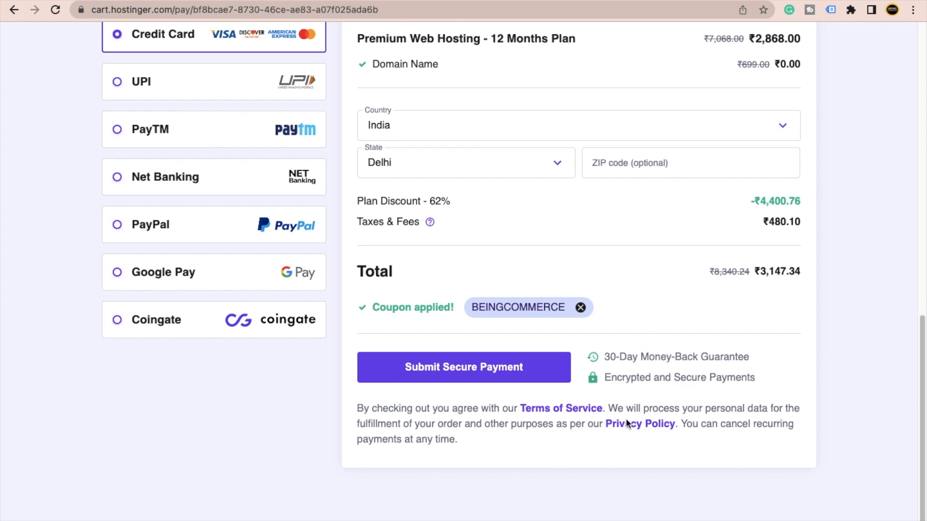
left_click(461, 368)
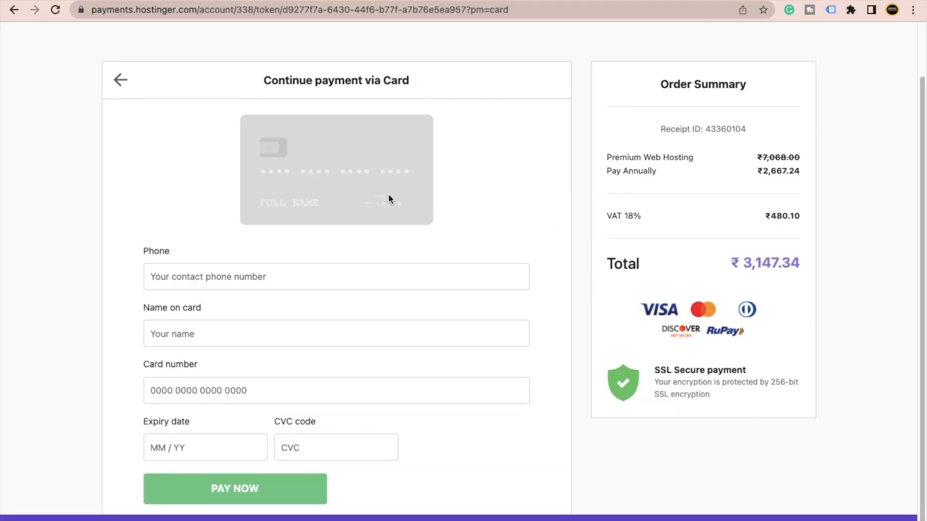
Leave the card payment form and choose UPI as the payment method
left_click(121, 81)
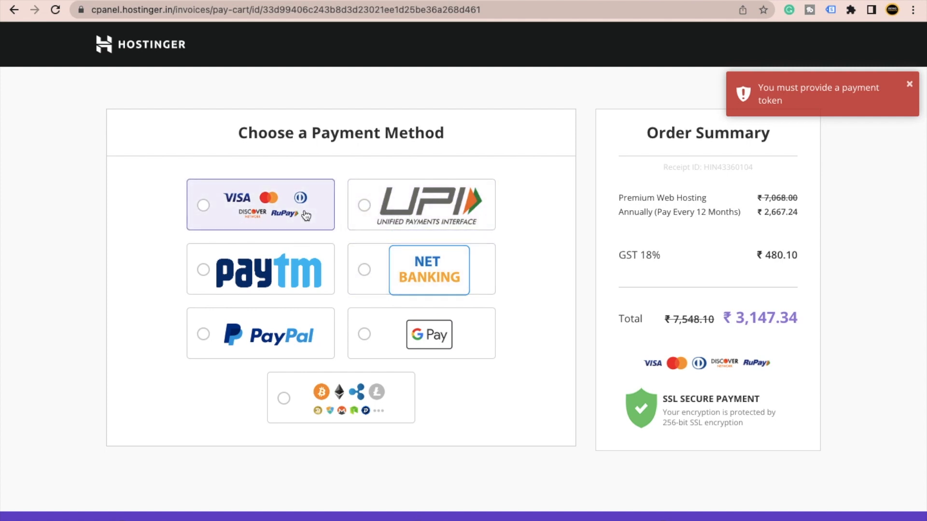
left_click(363, 205)
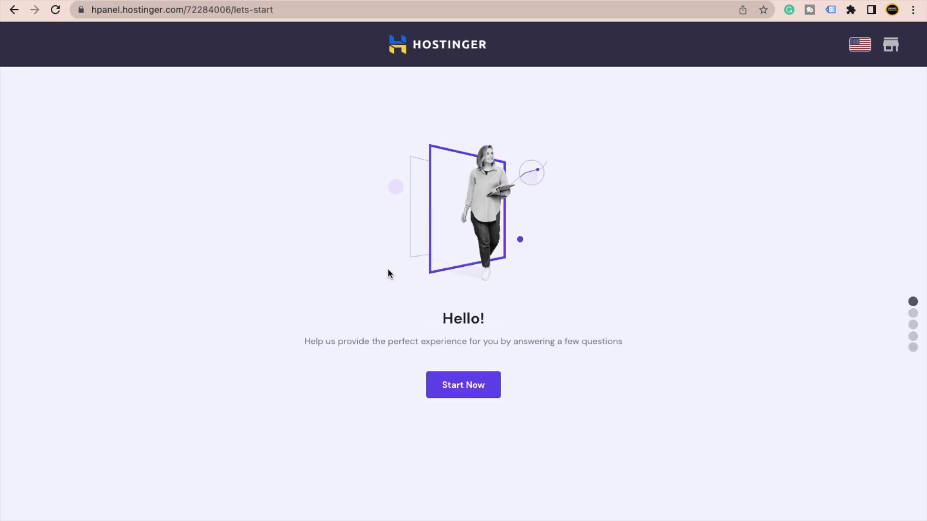
Start setup, skip the personalisation survey, and choose to create an empty website
left_click(429, 386)
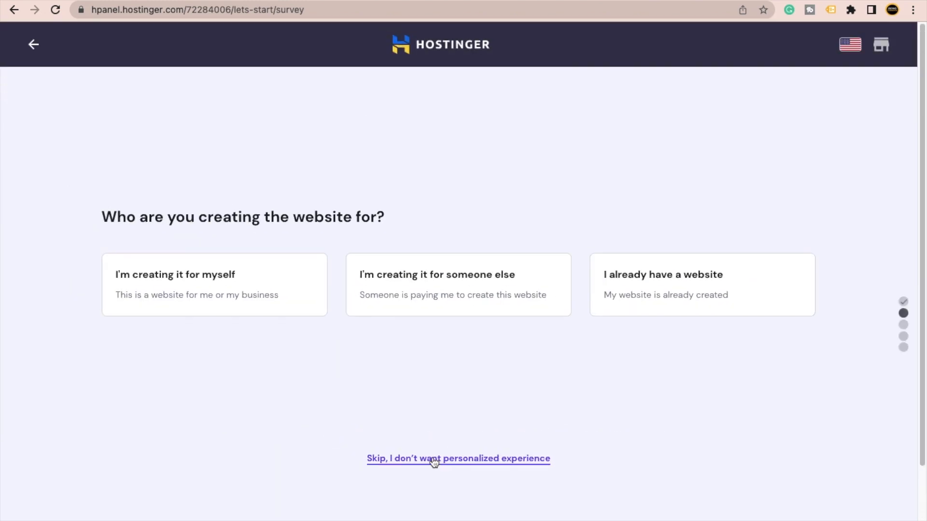
left_click(440, 443)
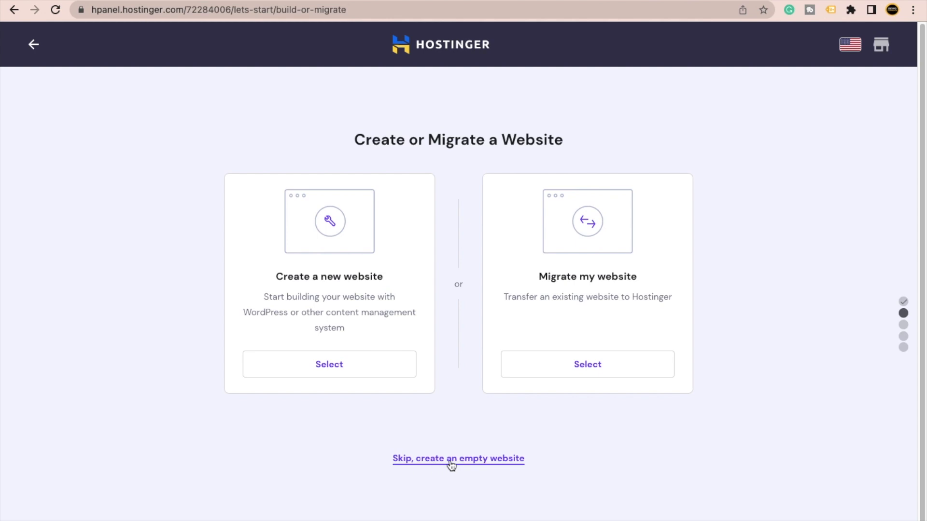
left_click(451, 463)
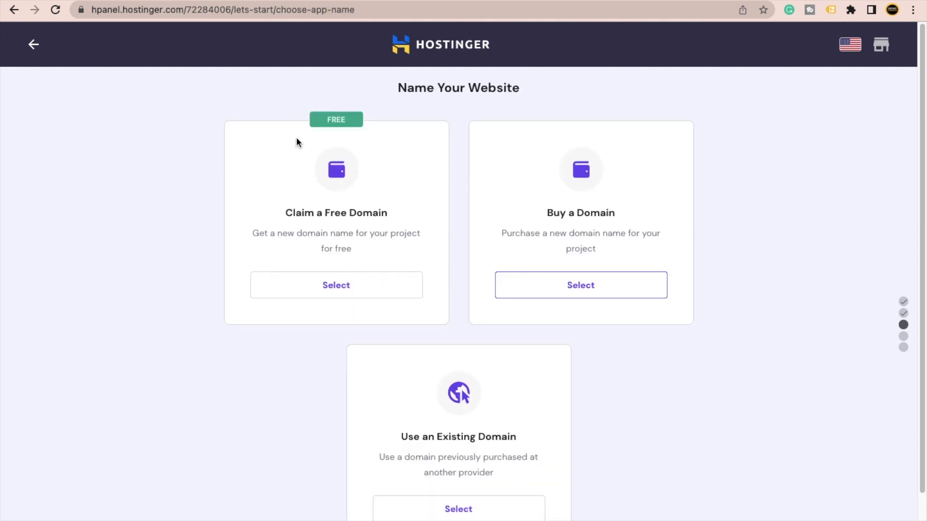
Choose the Claim a Free Domain option for the website
scroll(306, 245, "up", 5)
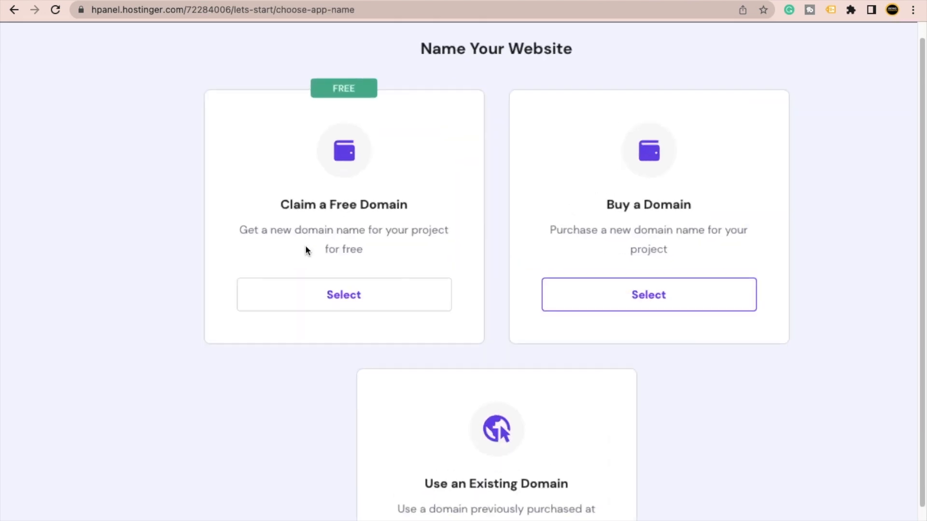
scroll(304, 186, "down", 5)
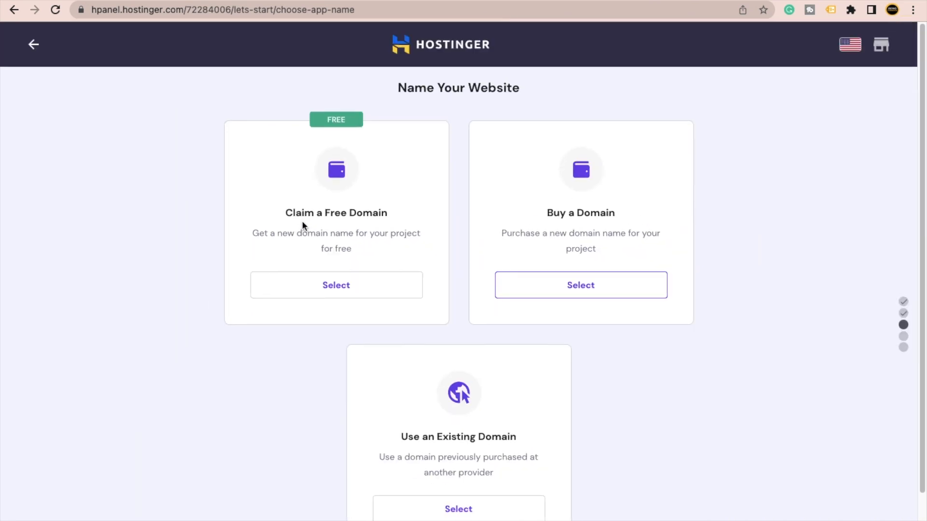
left_click(323, 289)
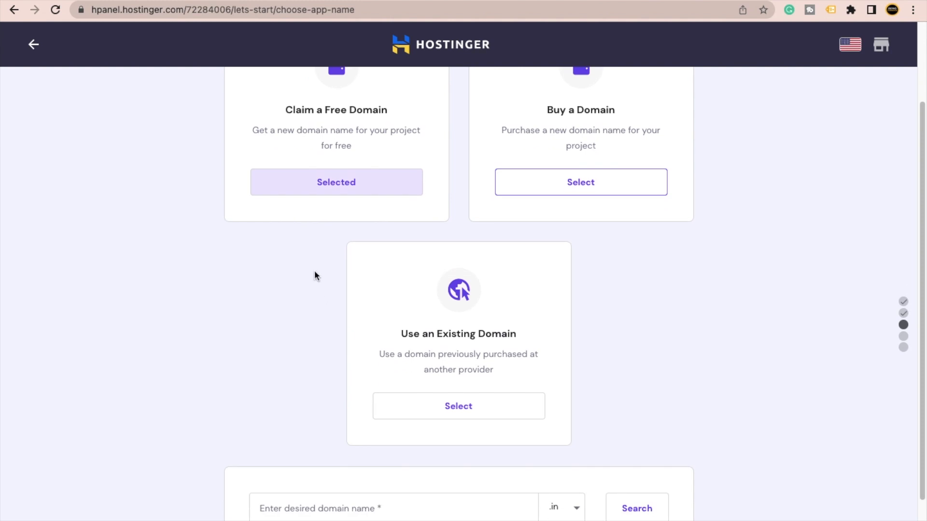
scroll(314, 271, "down", 3)
Check kunallonhare.com as the free domain; it is available
left_click(306, 446)
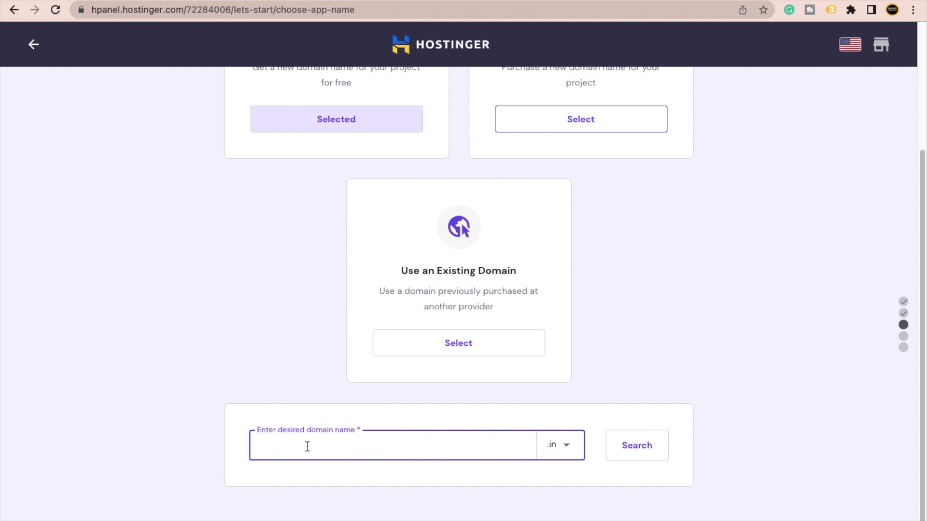
type("g")
type("nhare")
left_click(182, 411)
left_click(568, 452)
scroll(511, 500, "down", 5)
scroll(549, 501, "down", 5)
scroll(514, 409, "up", 10)
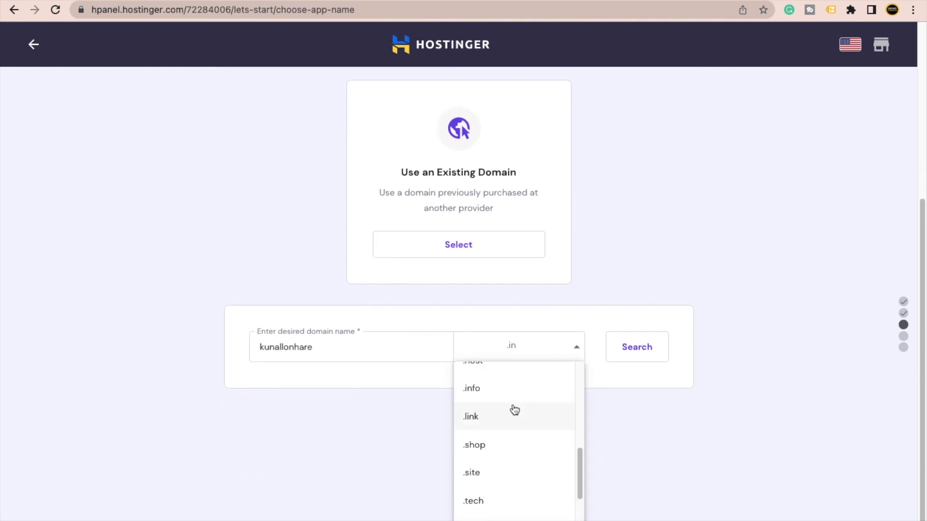
left_click(507, 459)
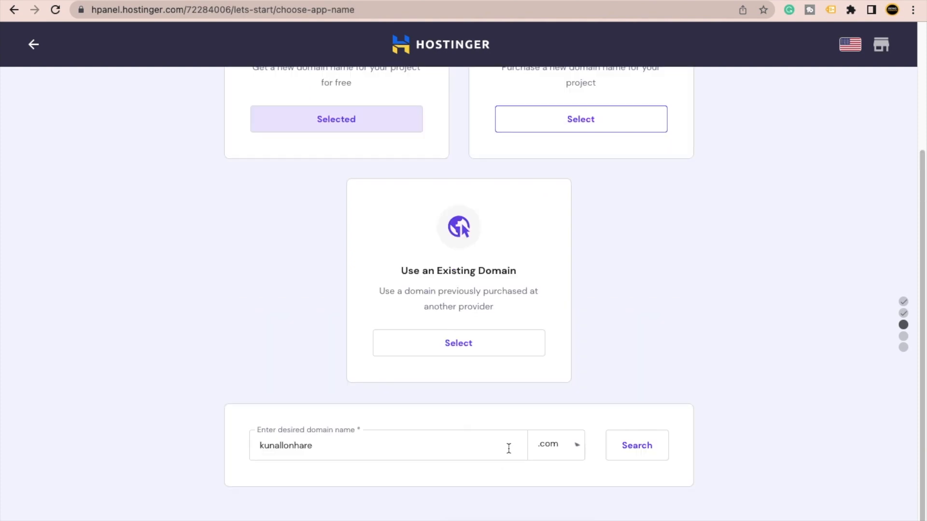
left_click(639, 445)
scroll(521, 409, "down", 1)
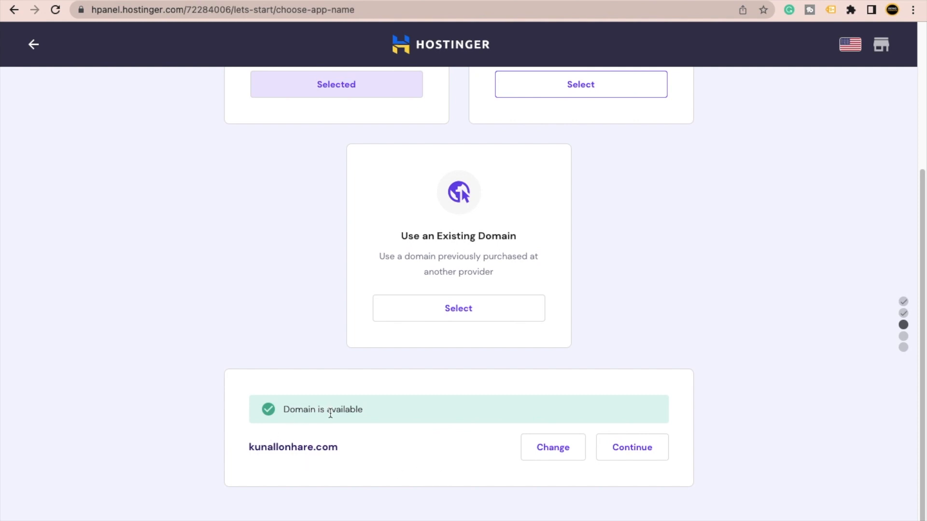
Try kukucourses with the .com extension instead
left_click(568, 449)
left_click(321, 440)
type("kukuc")
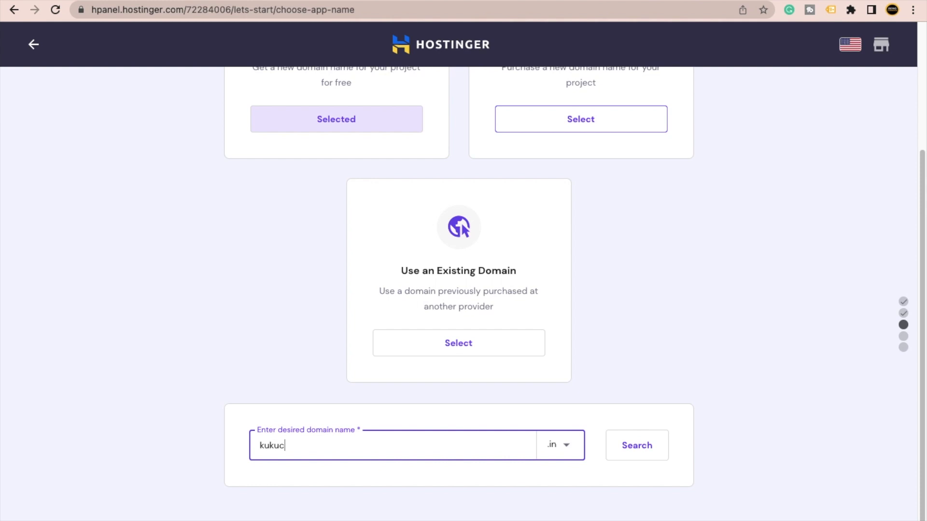
type("ourses")
left_click(158, 449)
left_click(561, 441)
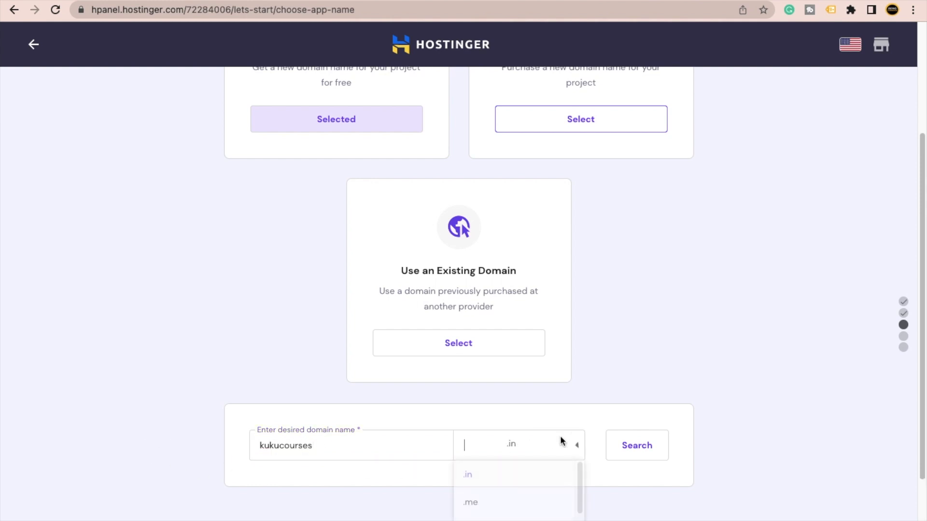
scroll(527, 494, "down", 2)
left_click(551, 510)
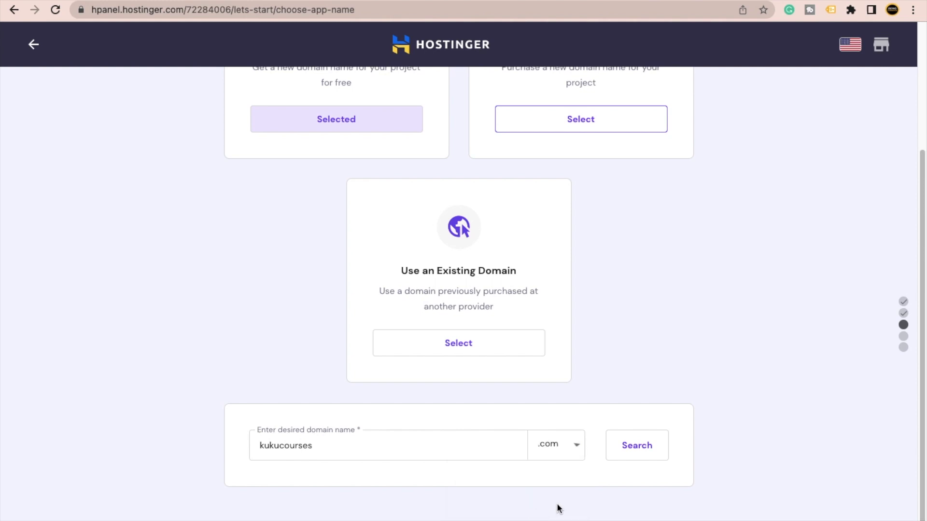
left_click(641, 452)
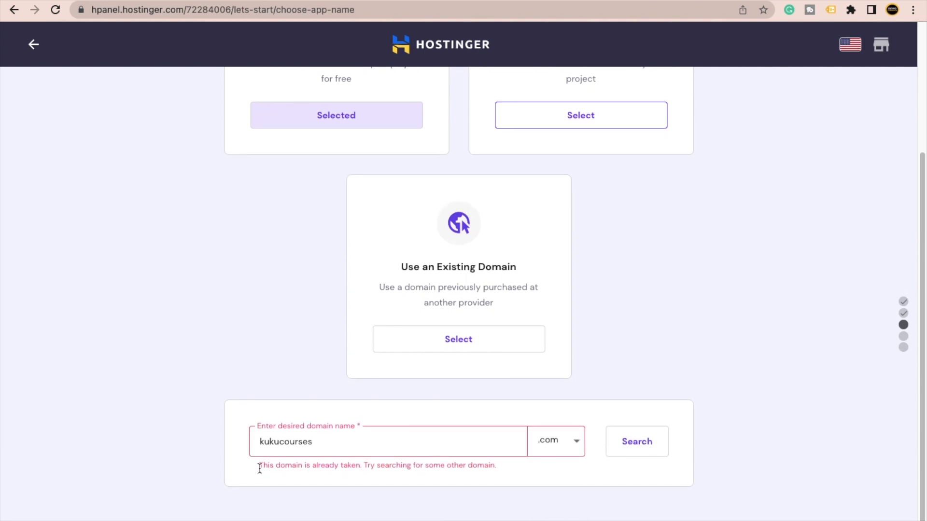
Note kukucourses.com is taken and check kukucourses.pw, which is available
scroll(261, 468, "up", 5)
left_click_drag(258, 464, 457, 465)
left_click(449, 465)
scroll(407, 429, "down", 3)
scroll(406, 429, "down", 3)
left_click(573, 447)
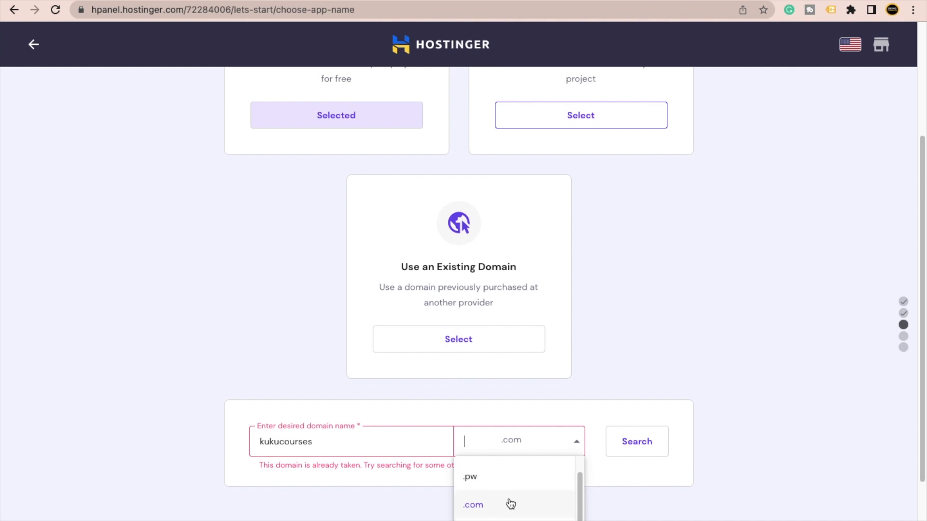
left_click(492, 484)
left_click(640, 456)
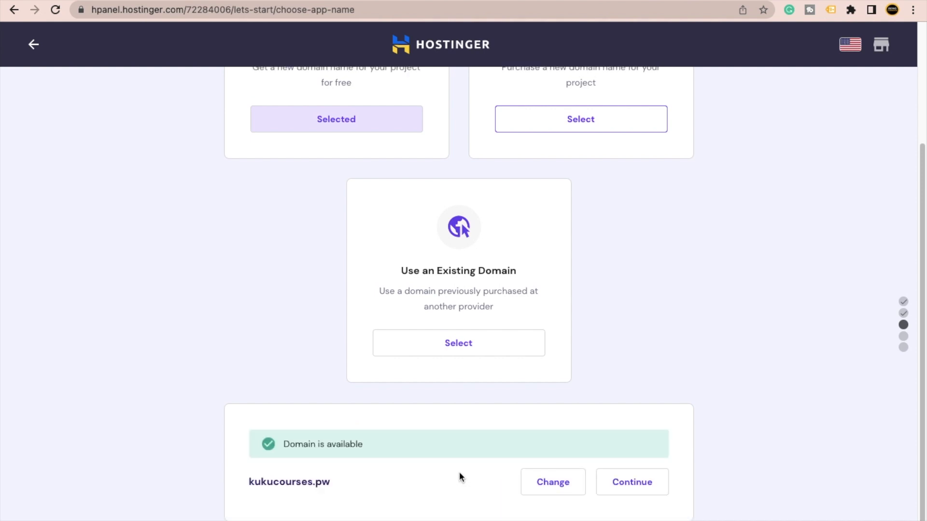
Enter kunallonhare as the domain name and check its availability as kunallonhare.xyz
left_click(551, 456)
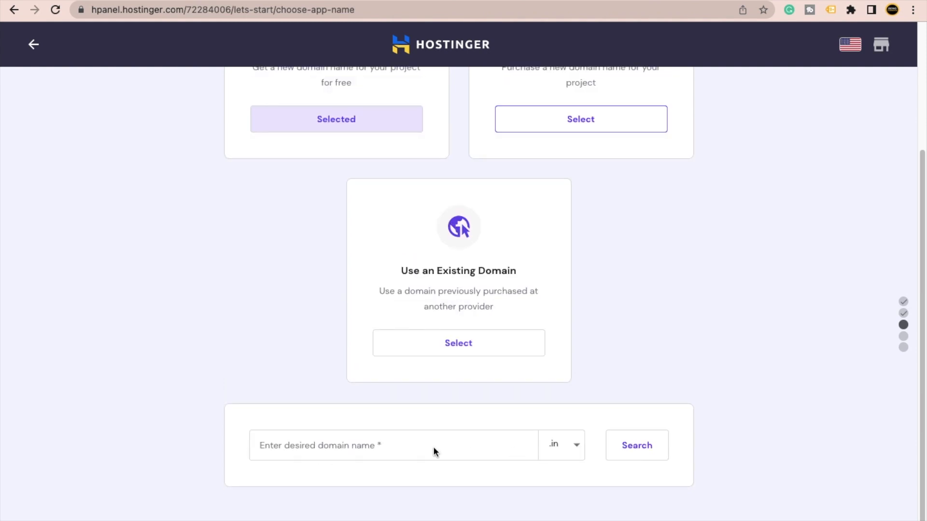
left_click(560, 444)
left_click(650, 389)
left_click(335, 451)
type("kunallob")
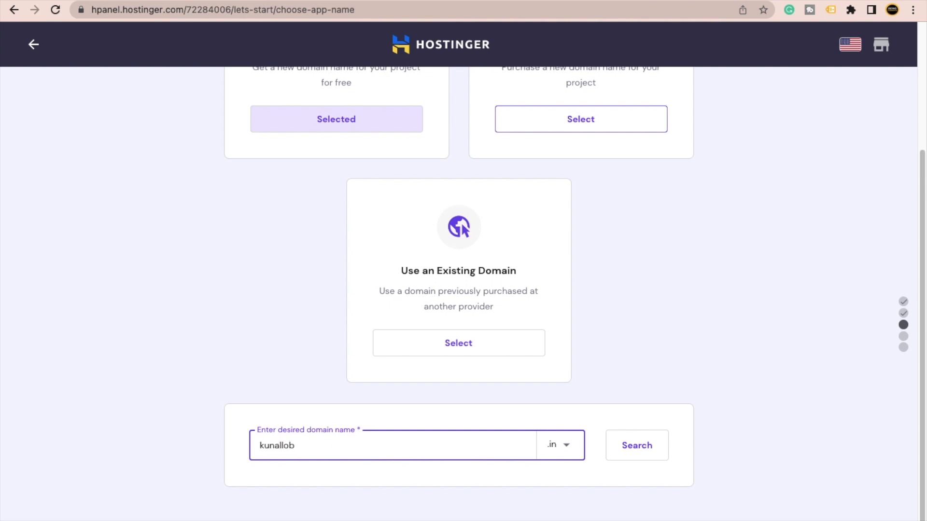
key("BackSpace")
type("nhare")
left_click(638, 372)
left_click(563, 445)
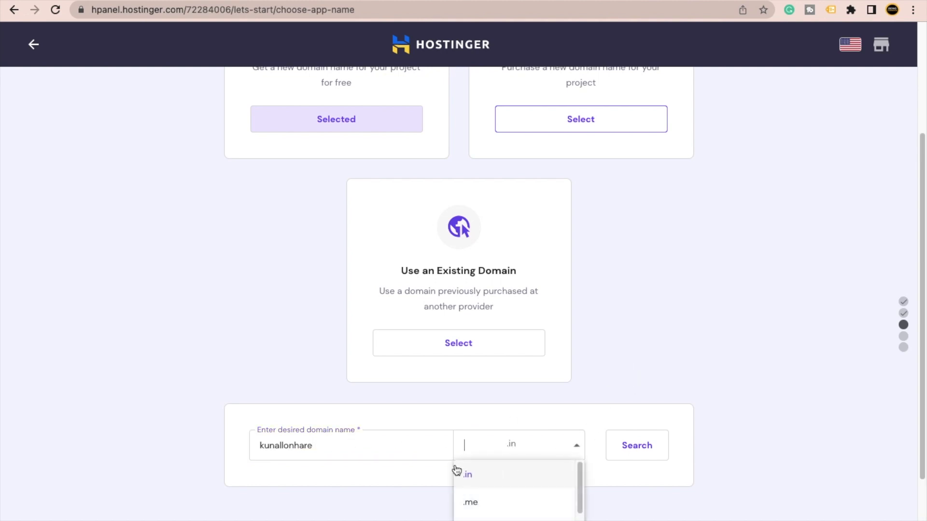
scroll(535, 493, "down", 1)
scroll(533, 495, "down", 4)
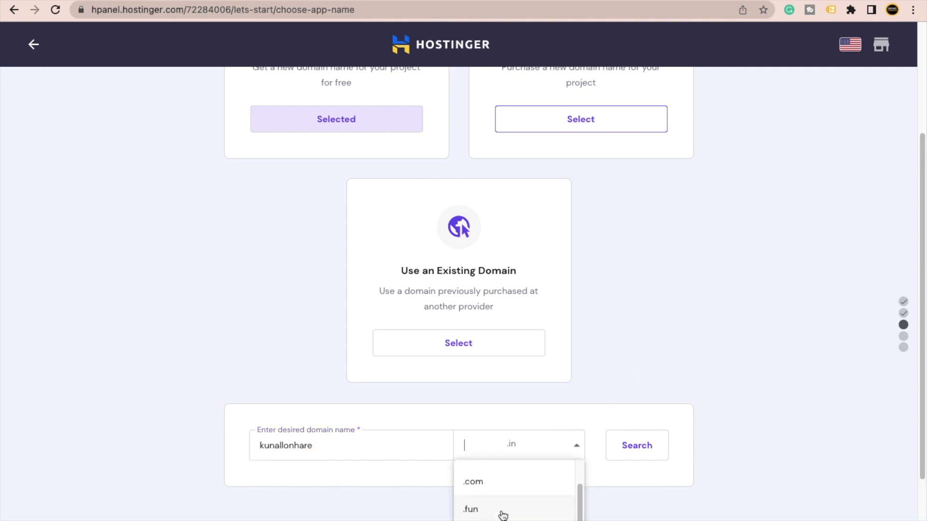
scroll(517, 515, "down", 2)
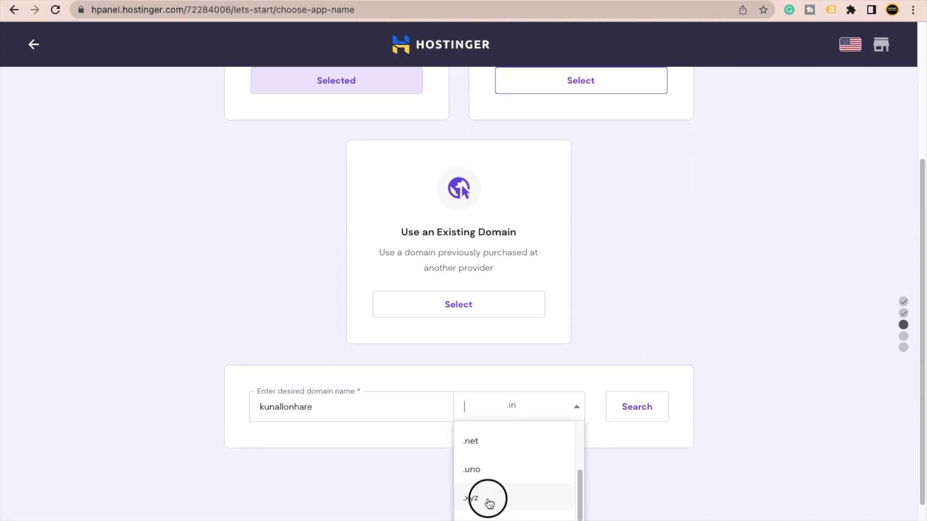
left_click(488, 502)
left_click(655, 448)
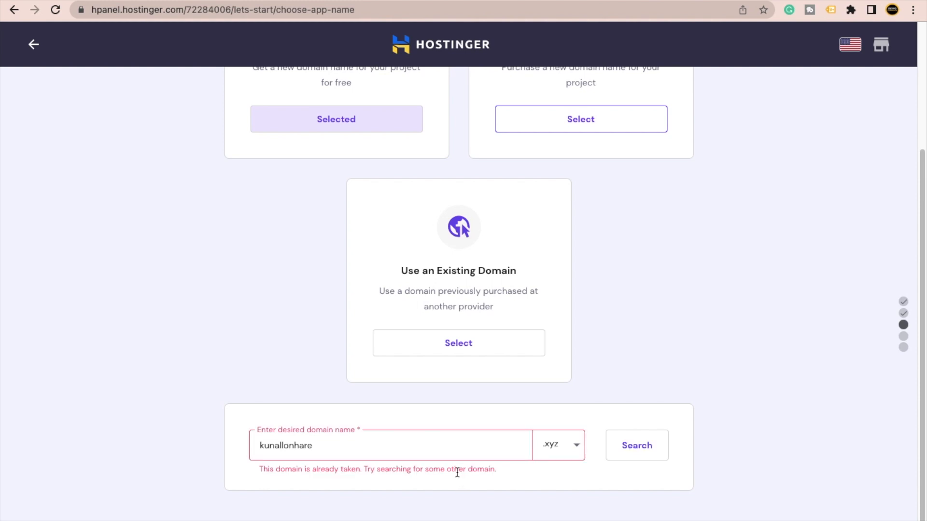
Check kunallonhare.me, confirm it is available, and continue with it
left_click(560, 447)
scroll(510, 492, "down", 2)
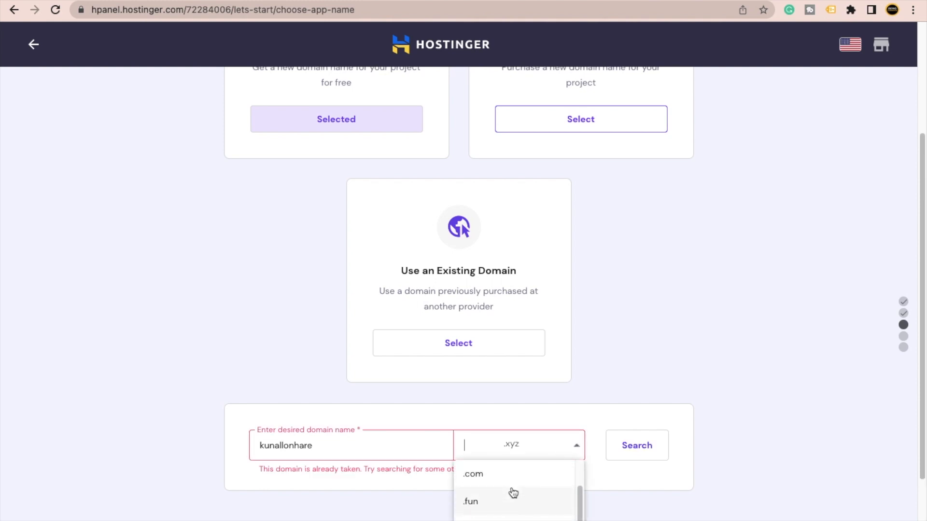
scroll(490, 487, "up", 3)
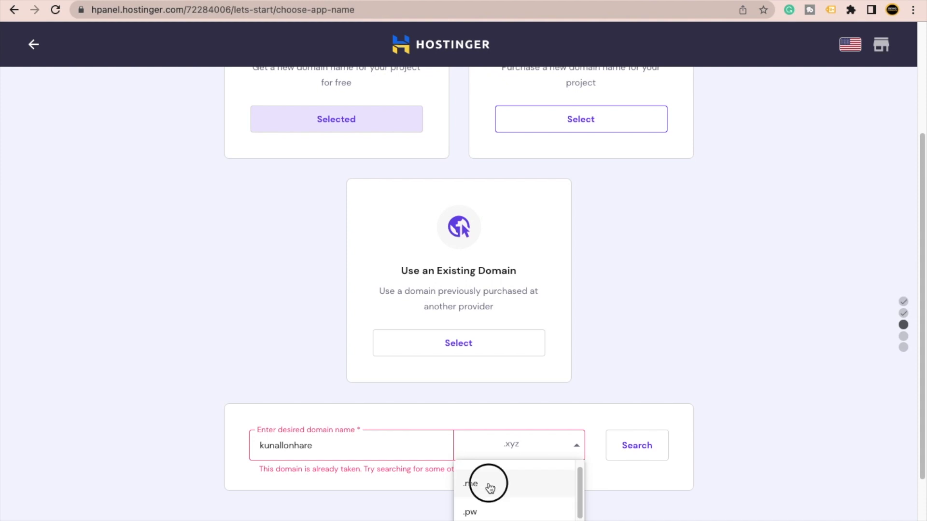
left_click(487, 485)
left_click(637, 445)
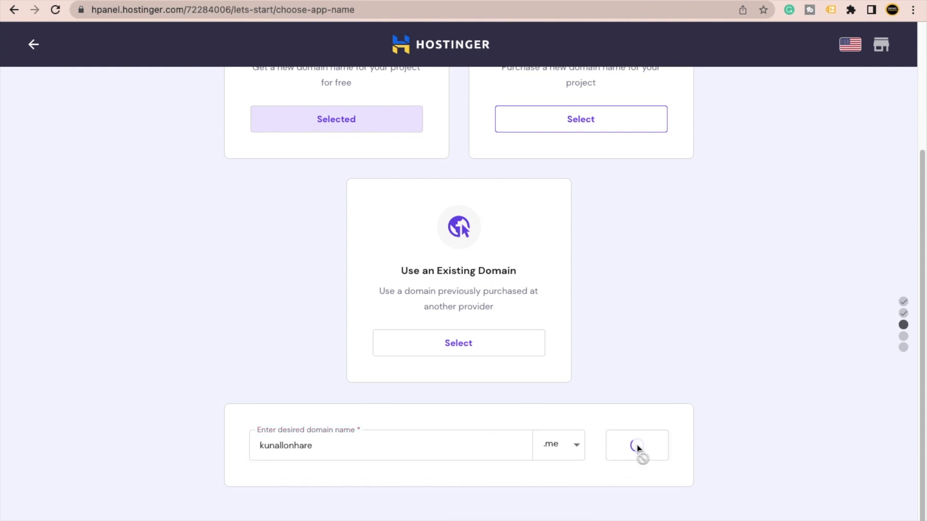
scroll(386, 488, "down", 1)
left_click(356, 488)
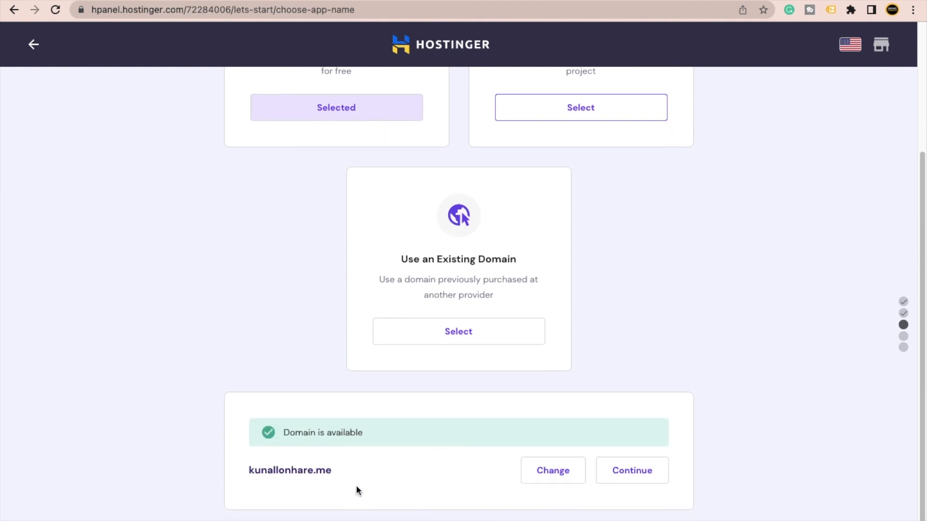
left_click(643, 454)
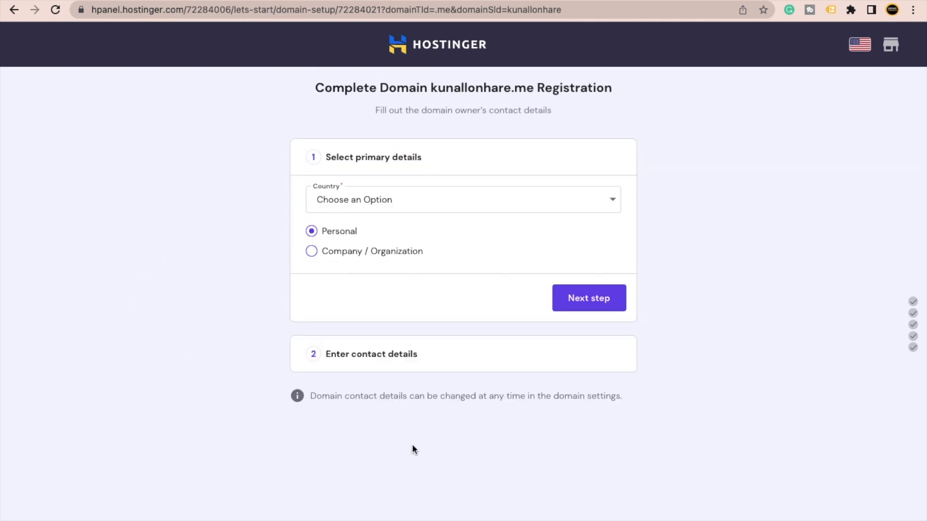
Set India as the owner's country for the personal kunallonhare.me registration and review the contact details
left_click(397, 207)
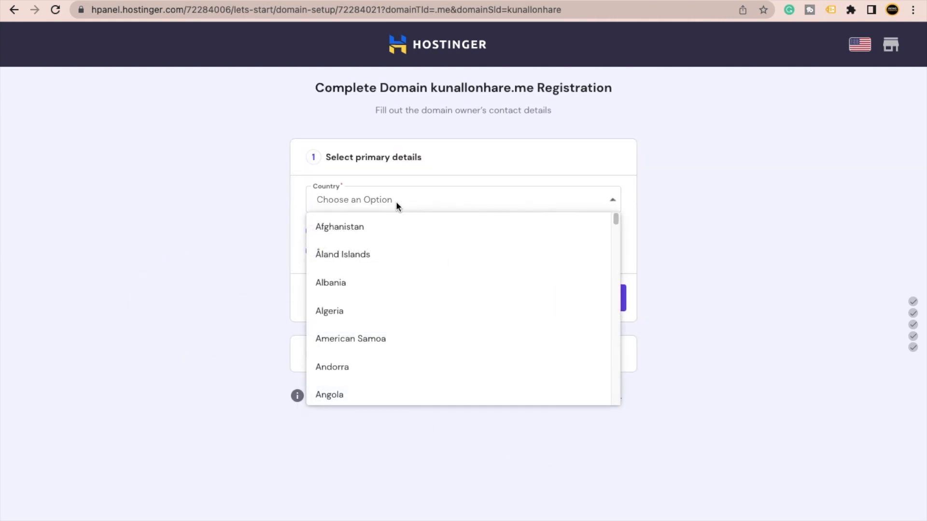
type("In")
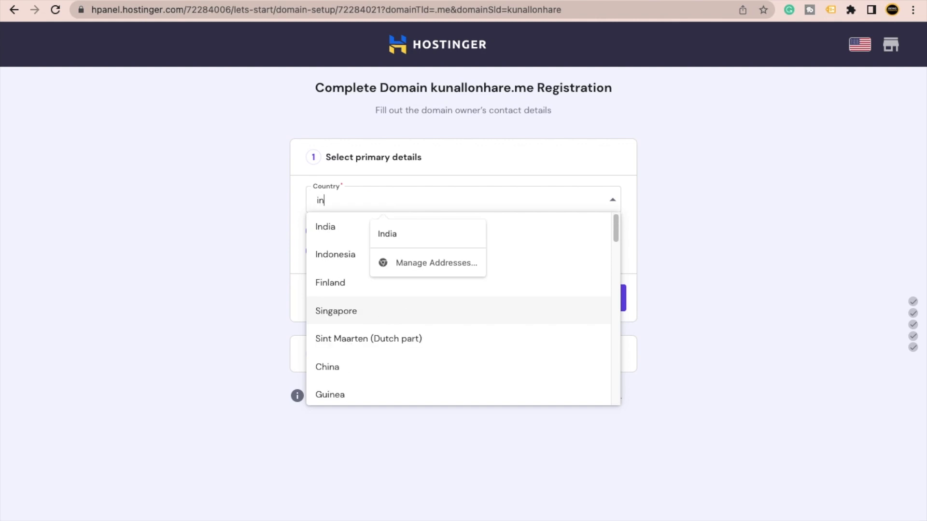
left_click(328, 238)
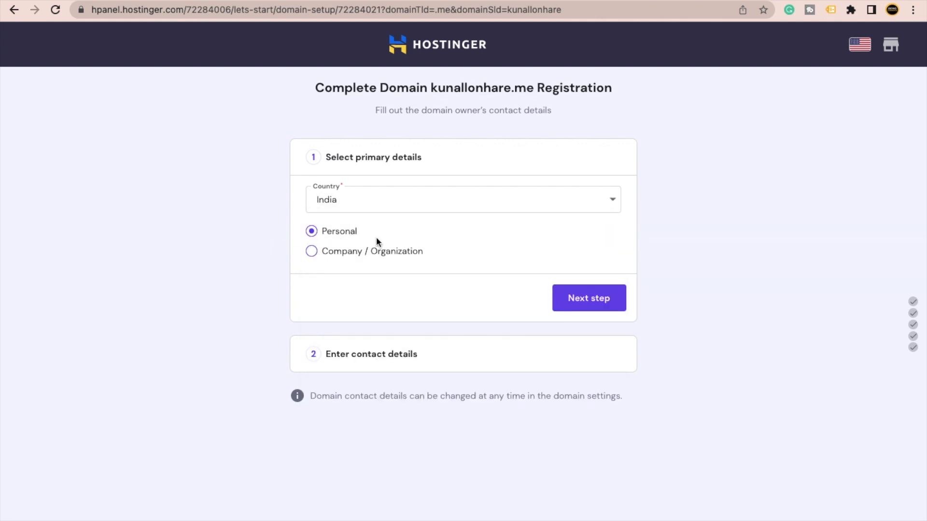
left_click(595, 311)
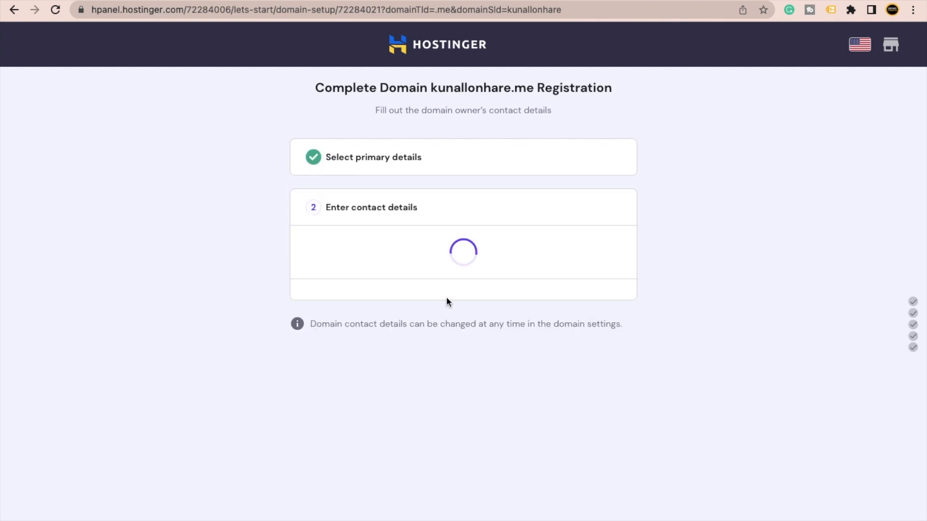
scroll(378, 334, "down", 1)
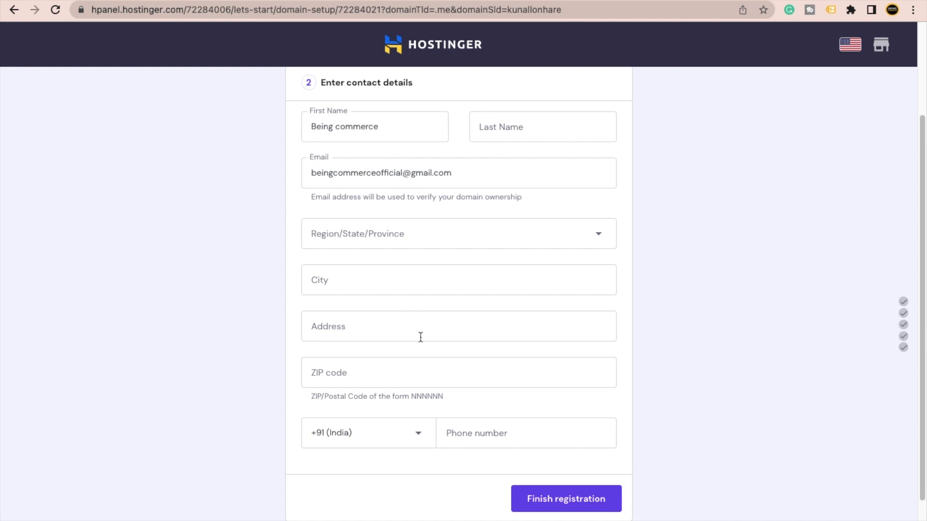
scroll(410, 321, "down", 3)
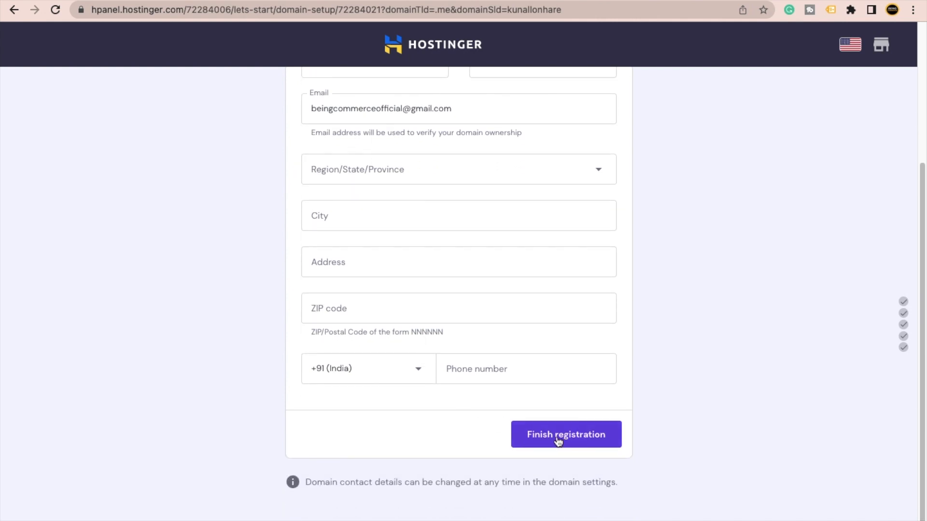
scroll(453, 426, "up", 4)
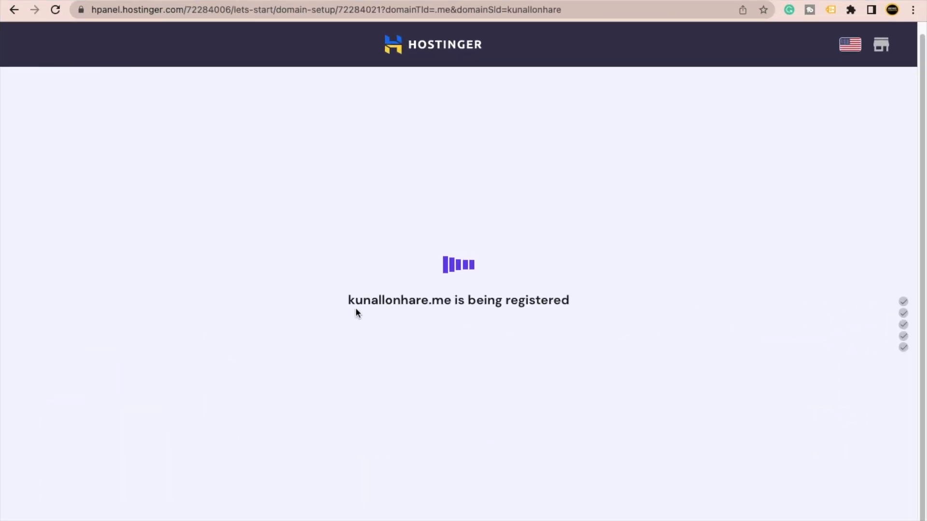
left_click_drag(346, 299, 448, 304)
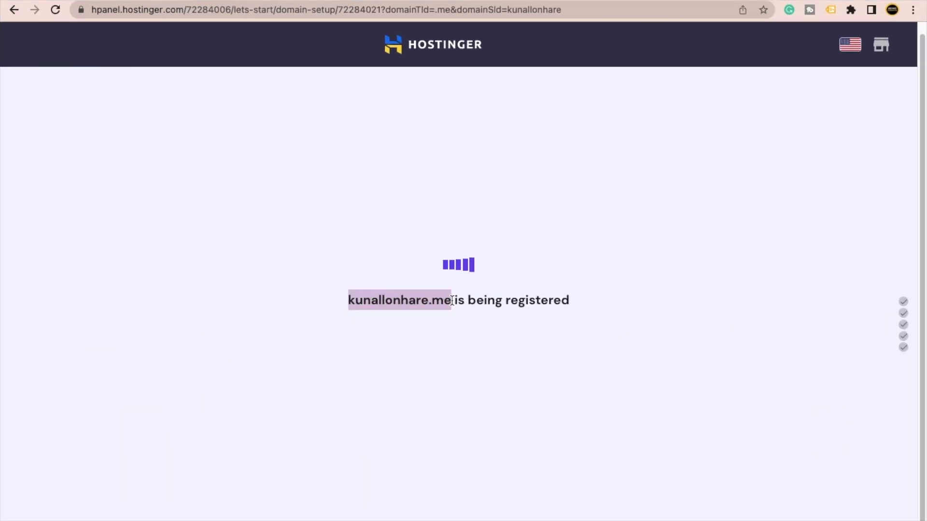
left_click(442, 311)
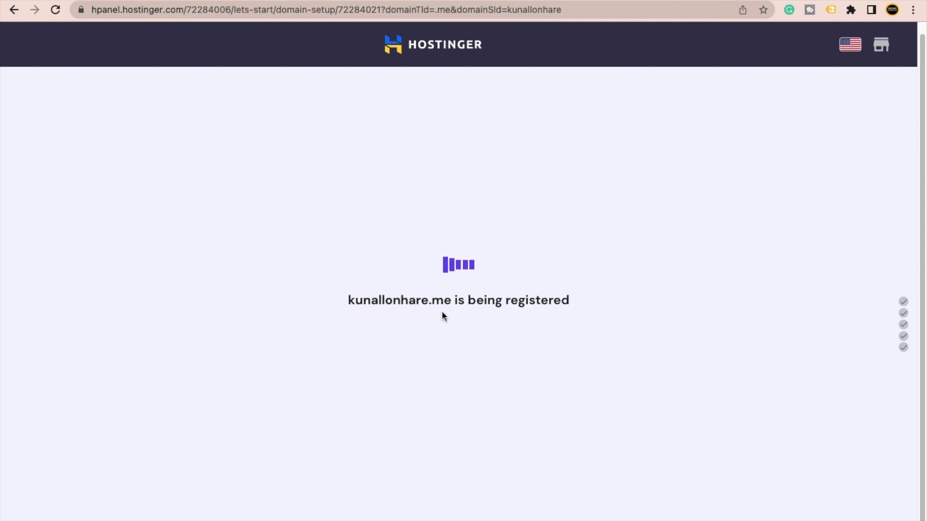
On hostinger.in, open Hosting > Web Hosting and review the plans' Free Domain feature
left_click(547, 1)
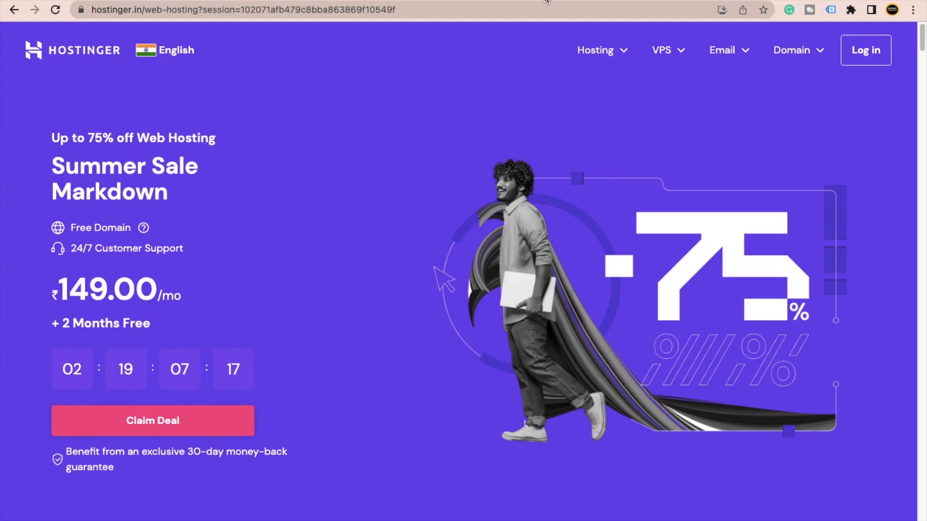
left_click(622, 56)
left_click(580, 100)
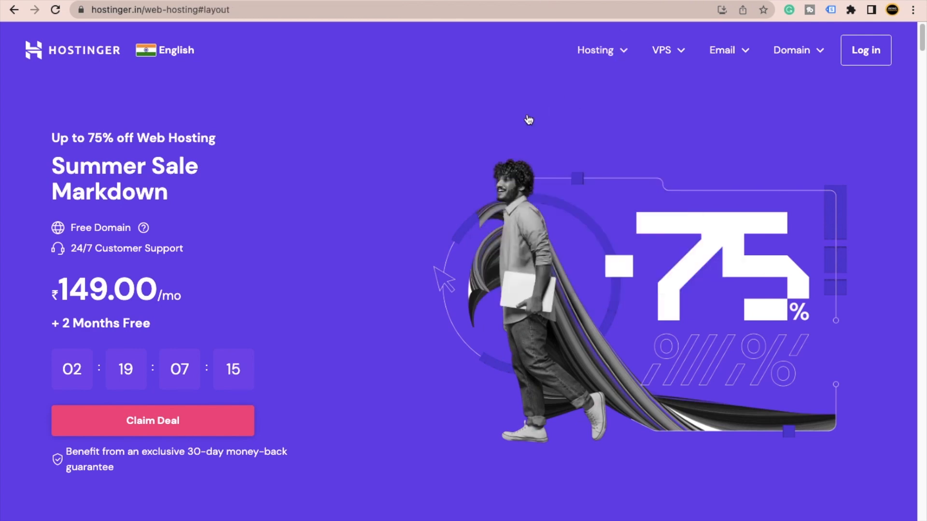
scroll(418, 289, "down", 10)
scroll(218, 325, "down", 8)
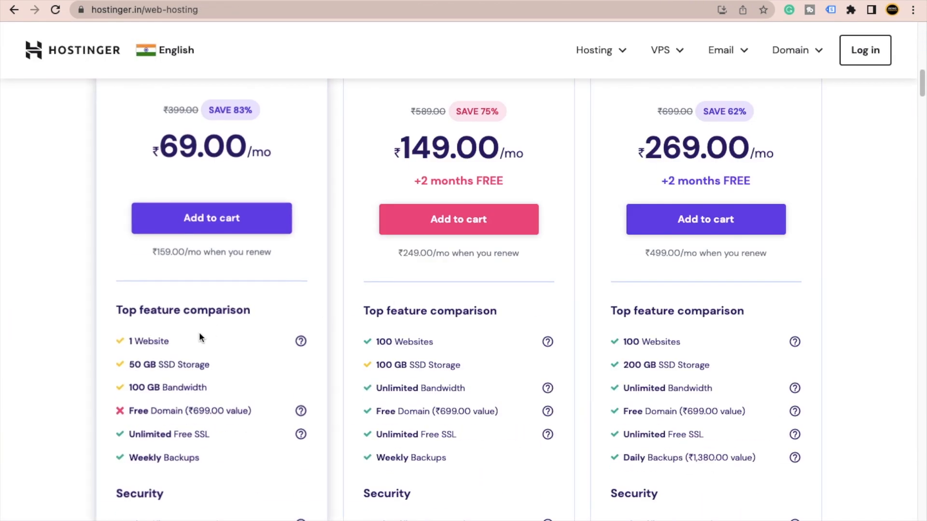
scroll(265, 359, "down", 10)
scroll(186, 316, "up", 10)
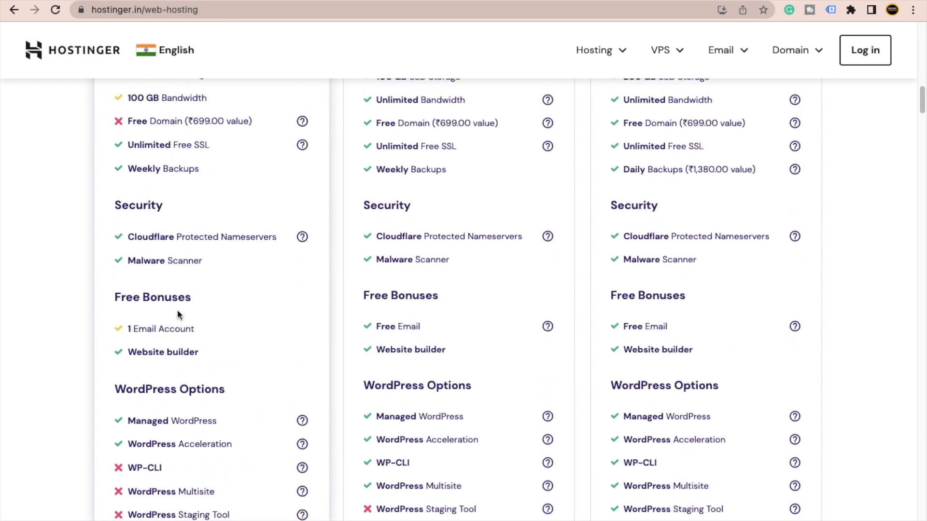
scroll(177, 311, "down", 5)
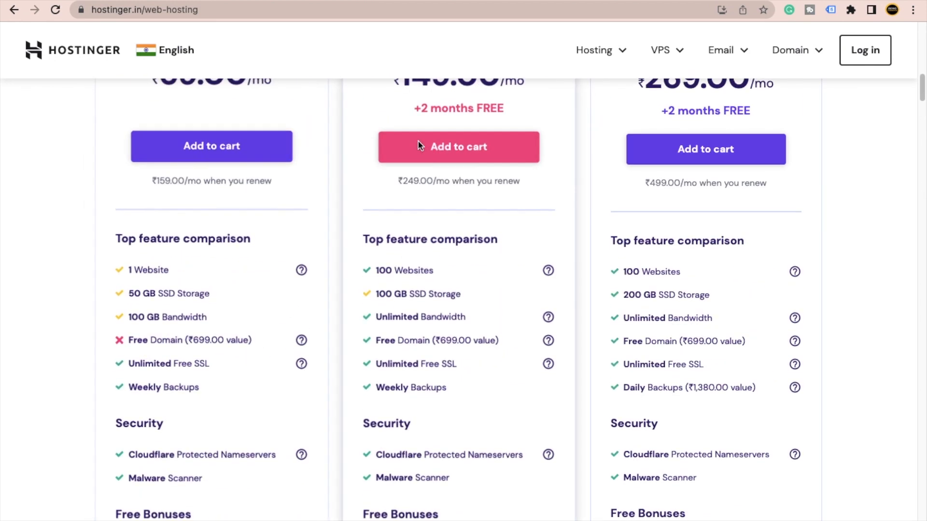
left_click_drag(375, 339, 434, 338)
left_click(435, 338)
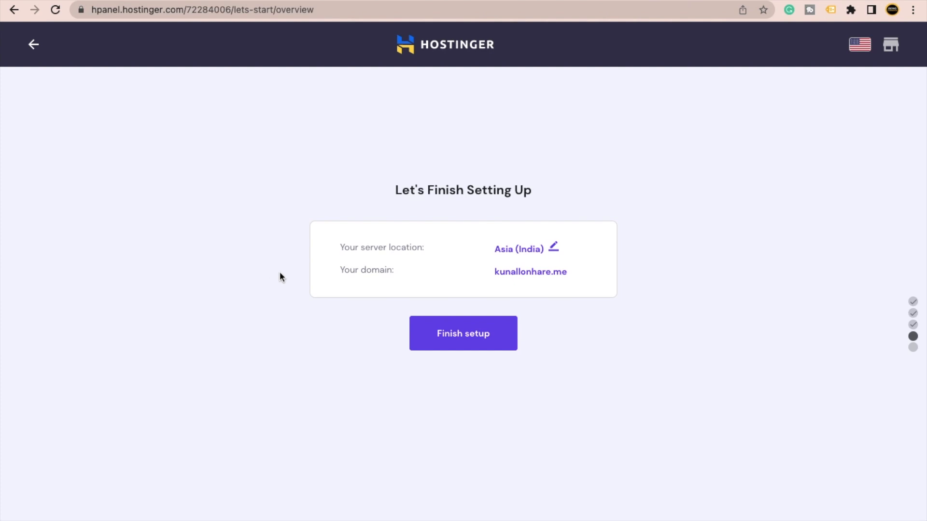
Complete the hosting setup and open the kunallonhare.me dashboard with Manage Site
left_click(470, 339)
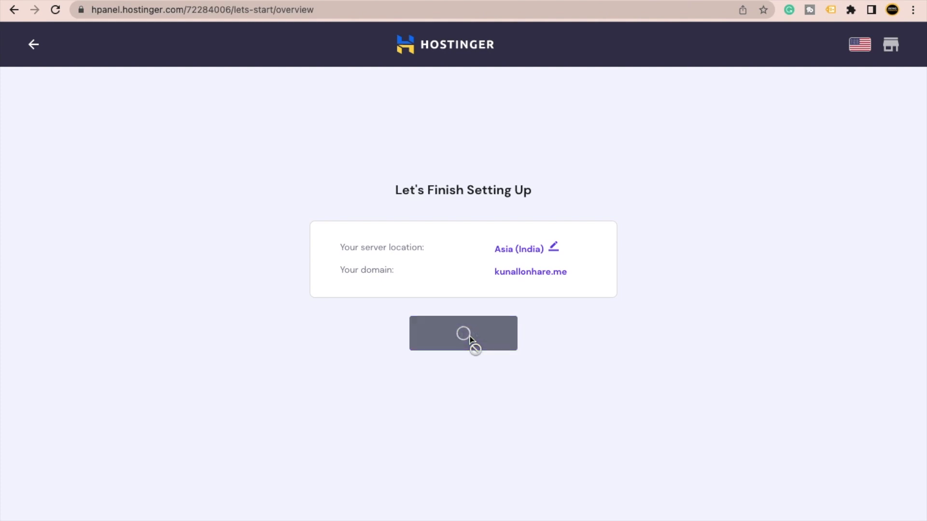
left_click(554, 246)
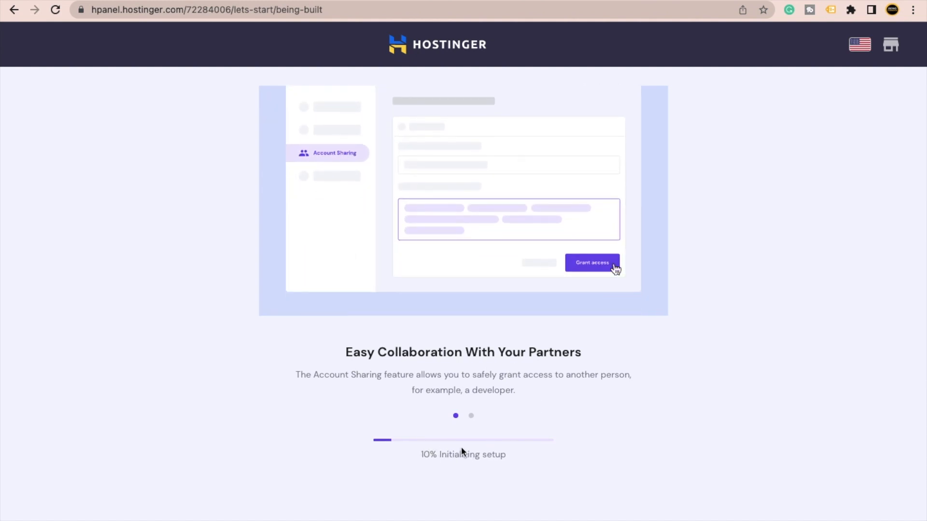
left_click_drag(417, 455, 519, 454)
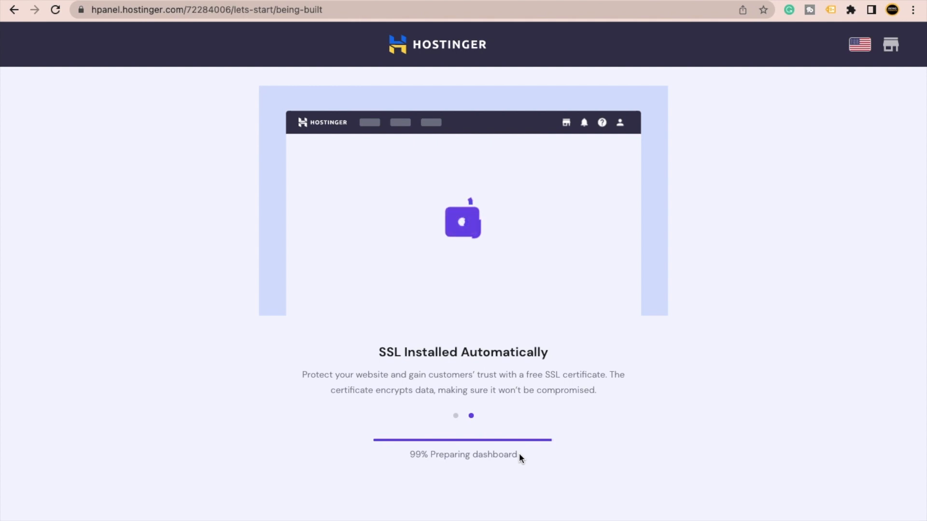
left_click_drag(363, 153, 528, 153)
left_click(539, 182)
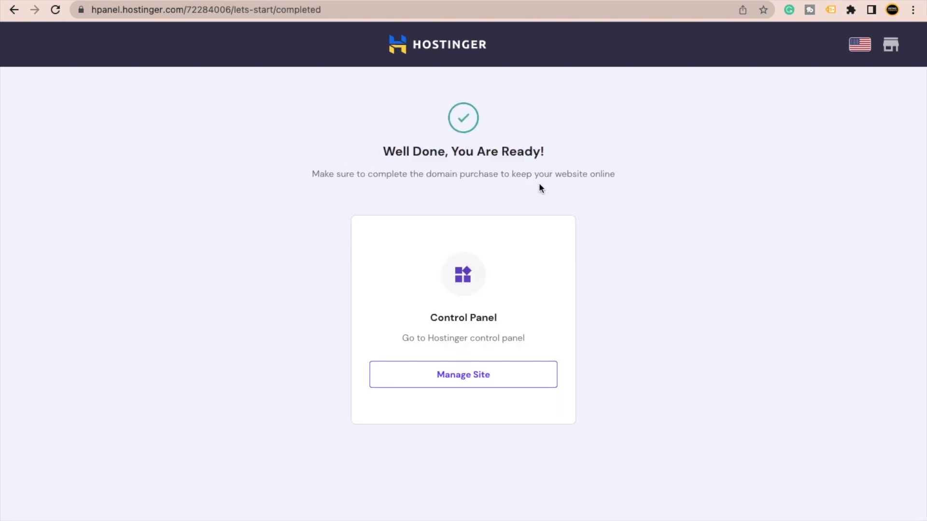
left_click(477, 378)
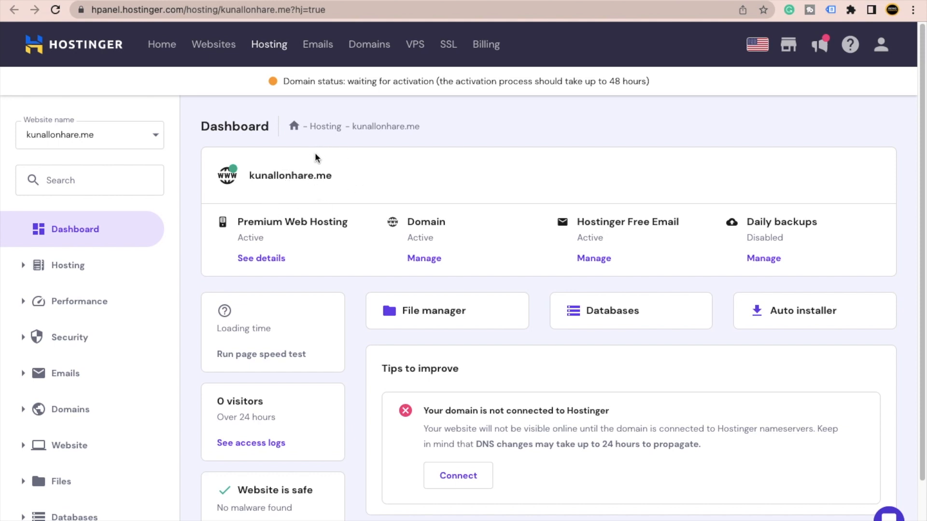
Go to hpanel.hostinger.com in a new browser tab
key("super+t")
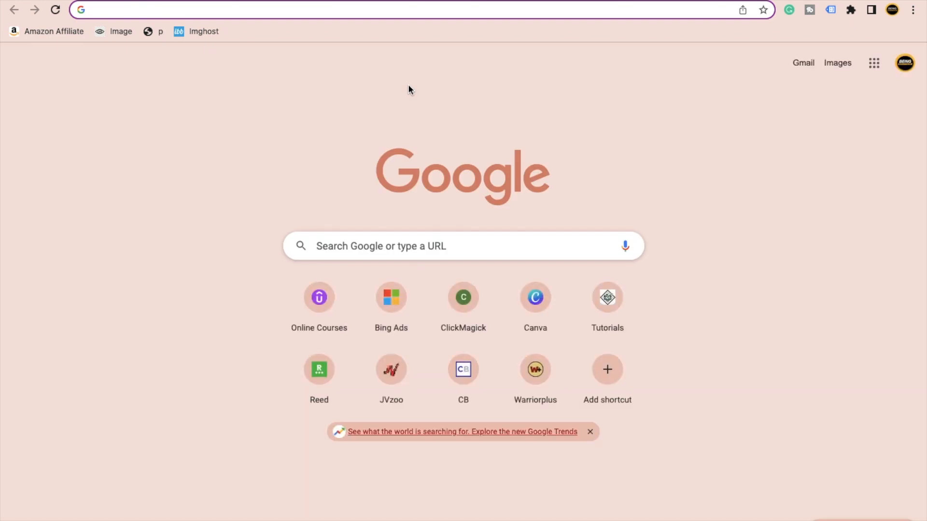
type("hpe")
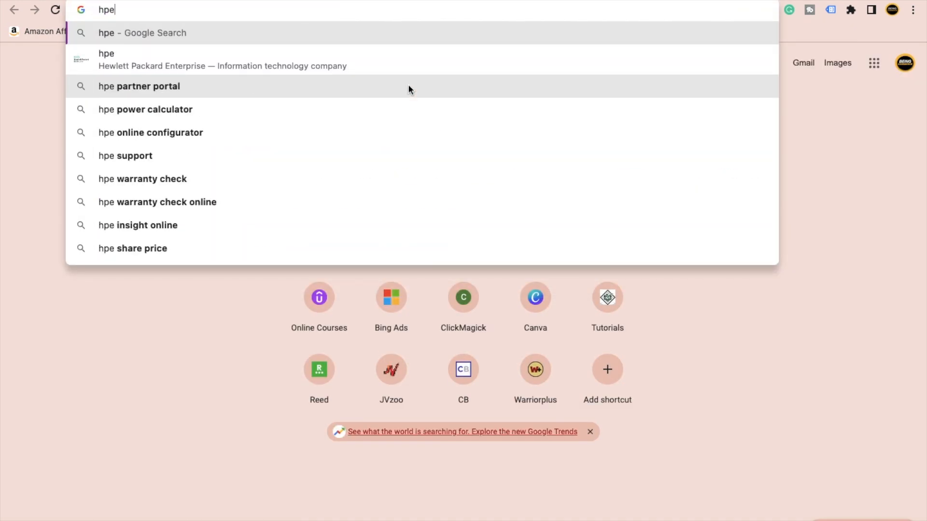
key("BackSpace")
type("anel")
key("BackSpace")
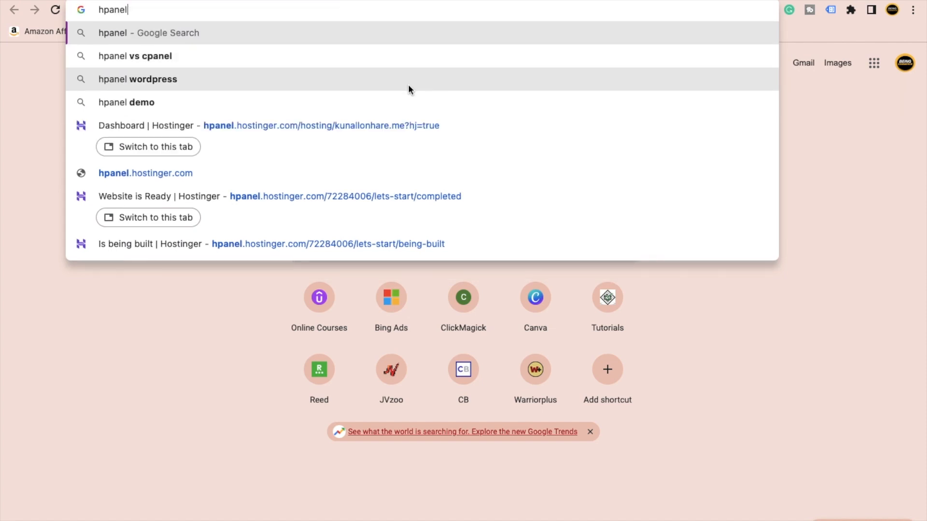
type(".host")
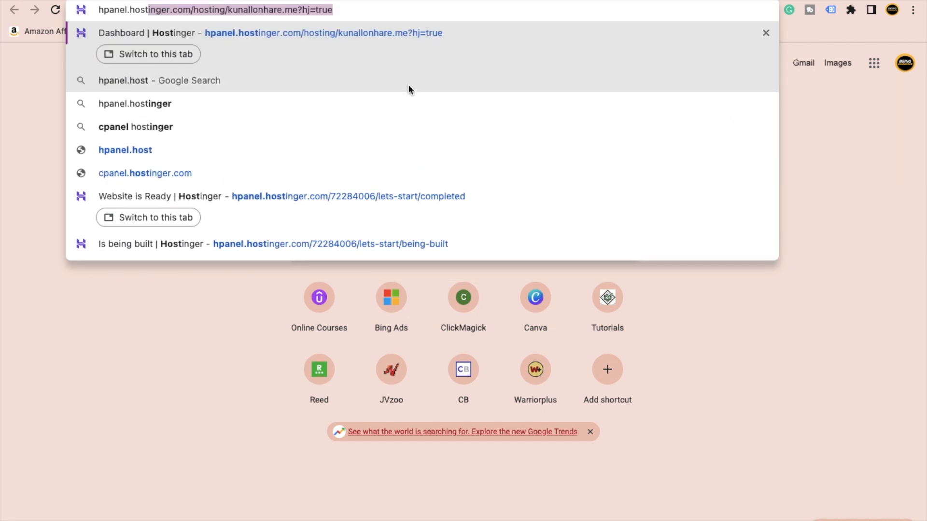
type("inger.com")
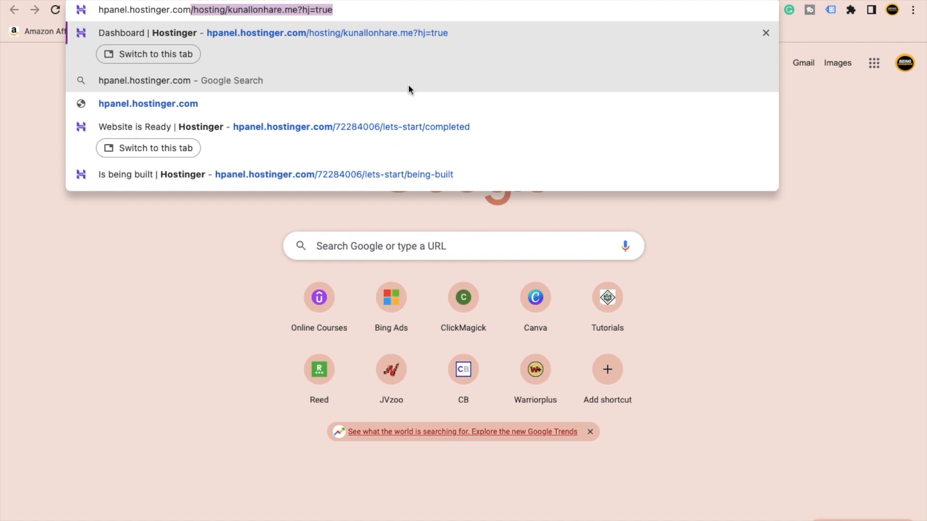
key("BackSpace")
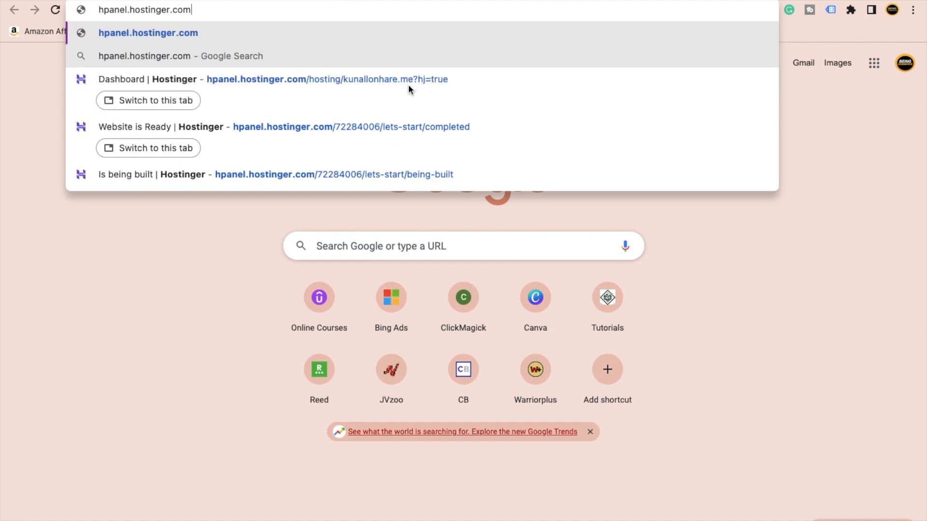
key("Return")
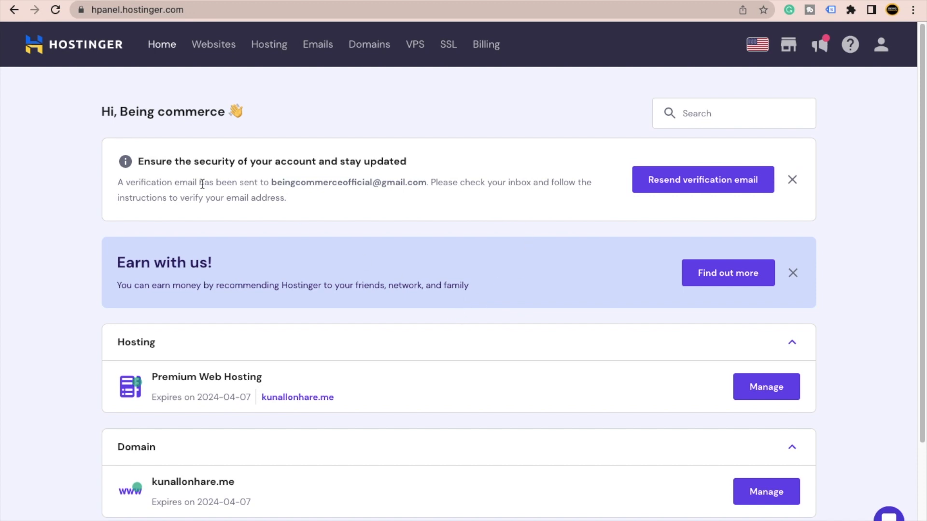
Resend the account verification email, then start a blank new tab
left_click_drag(139, 161, 428, 156)
left_click(433, 125)
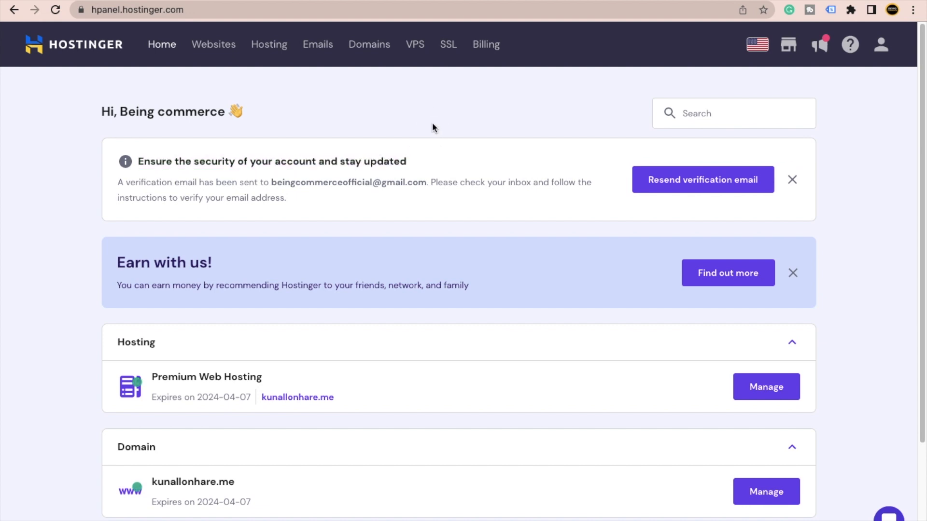
left_click(680, 179)
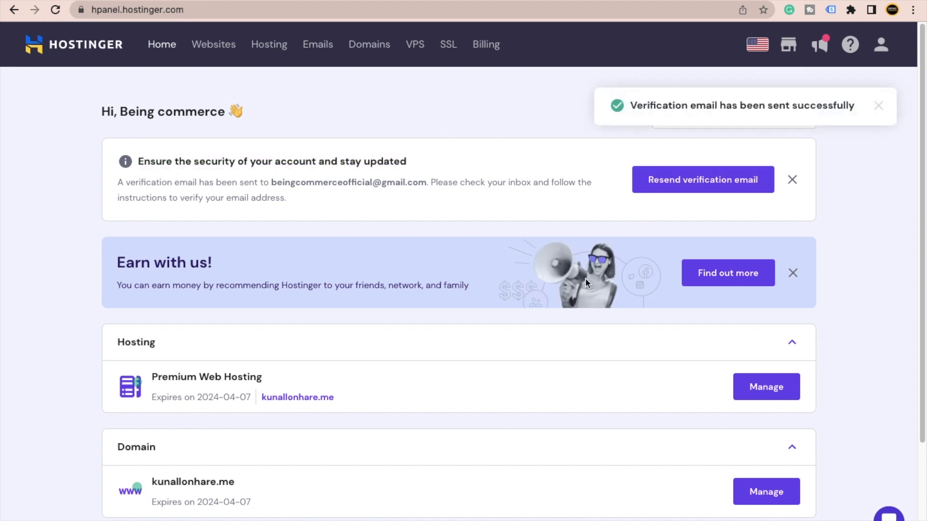
key("super+t")
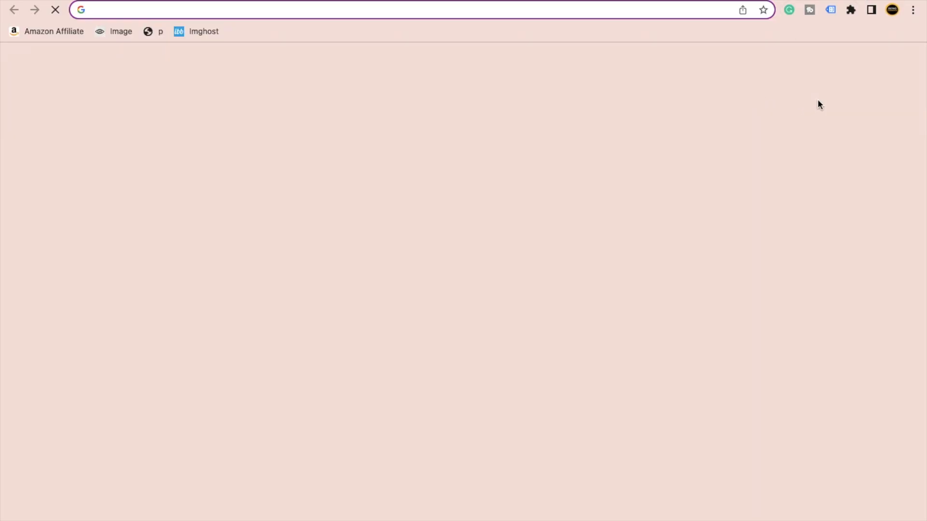
Open Hostinger's verification email in Gmail, try its Verify link twice (504 error), and return to hPanel
left_click(803, 63)
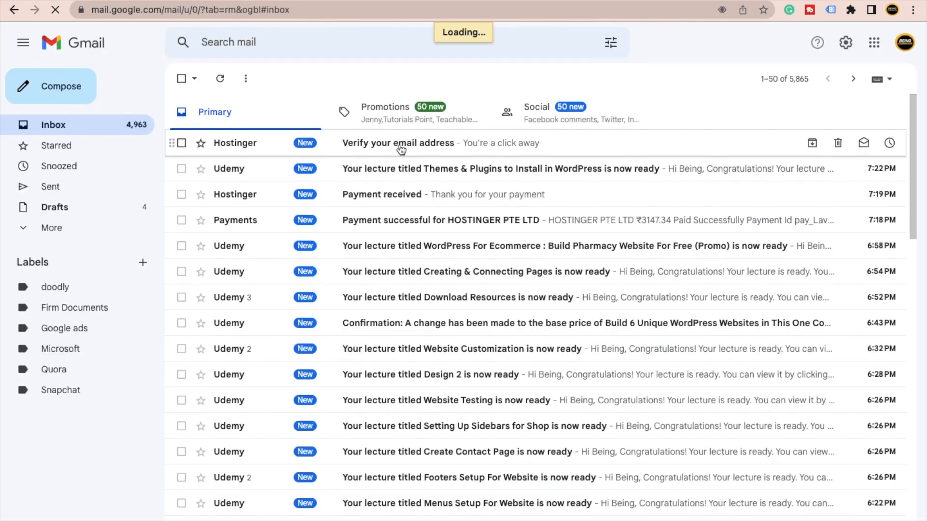
left_click(401, 150)
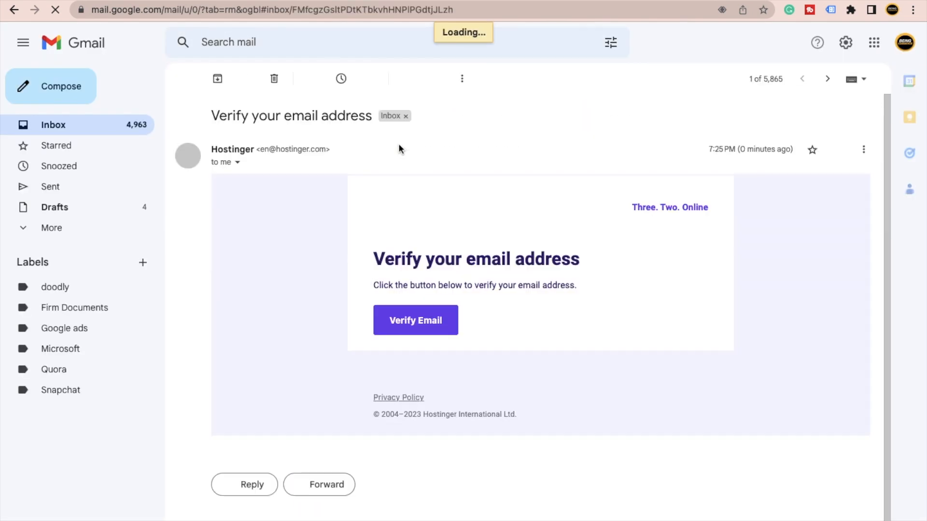
left_click(413, 323)
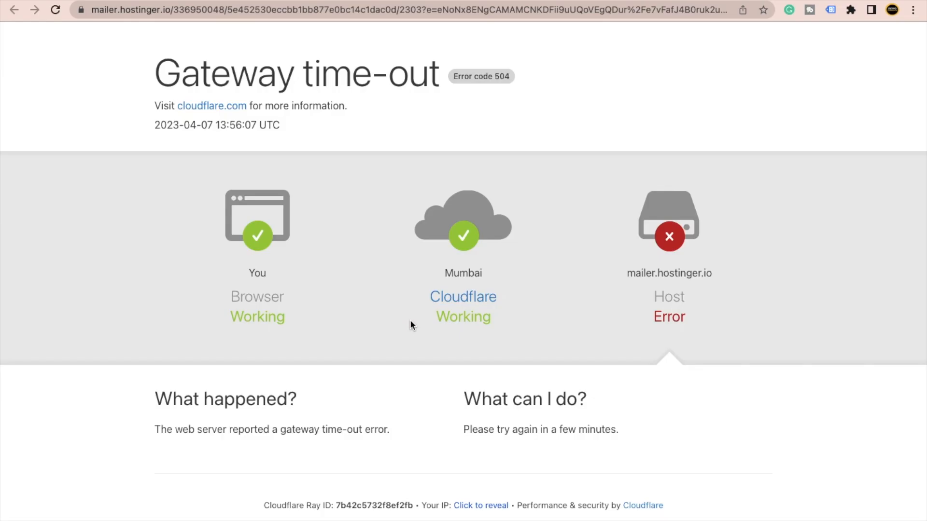
left_click(724, 1)
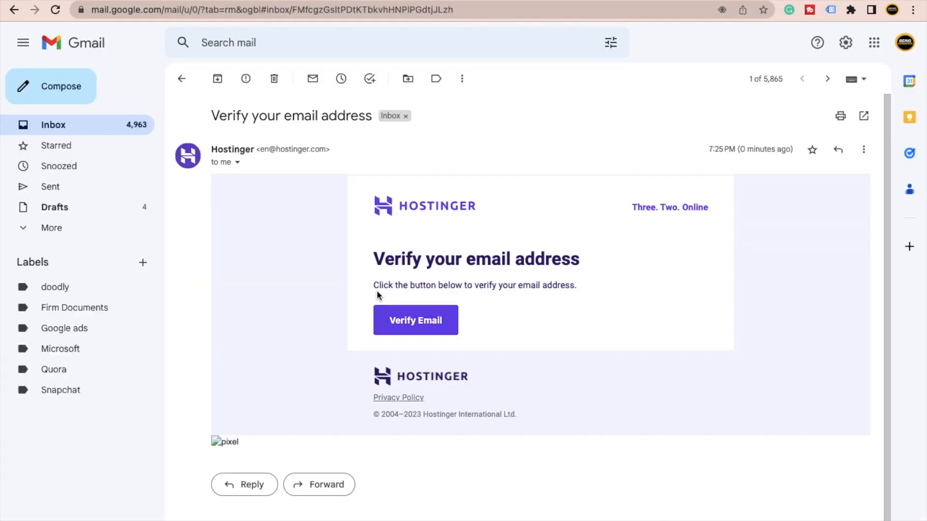
left_click(411, 327)
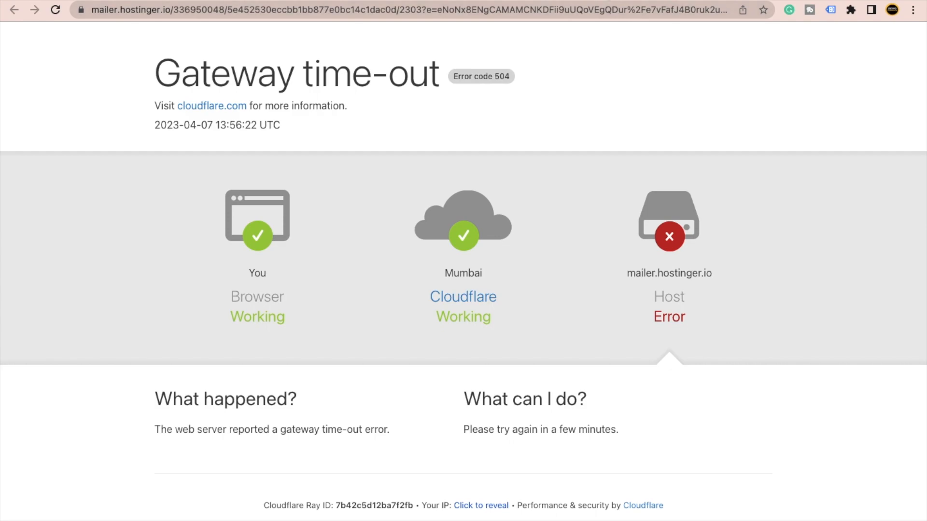
left_click(609, 0)
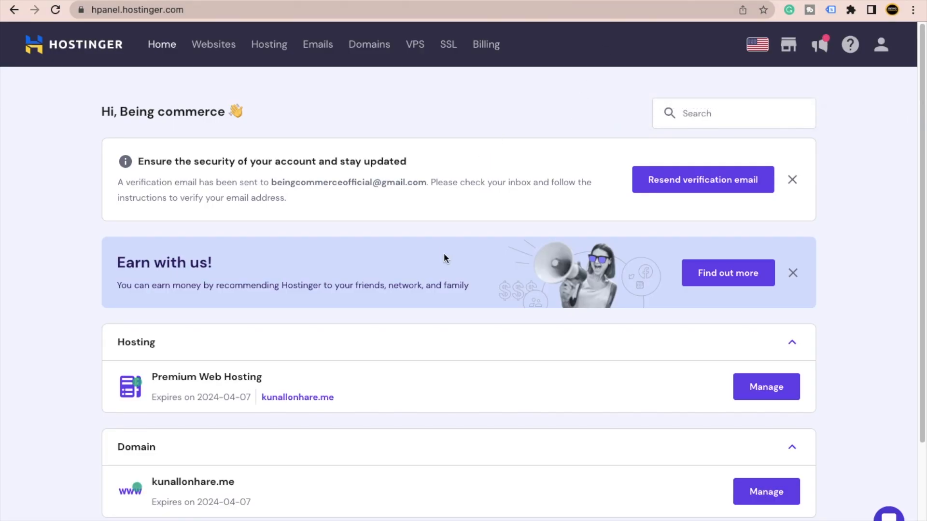
Scroll the hPanel home page to view the Hosting and Domain sections
scroll(463, 261, "down", 3)
scroll(500, 270, "up", 3)
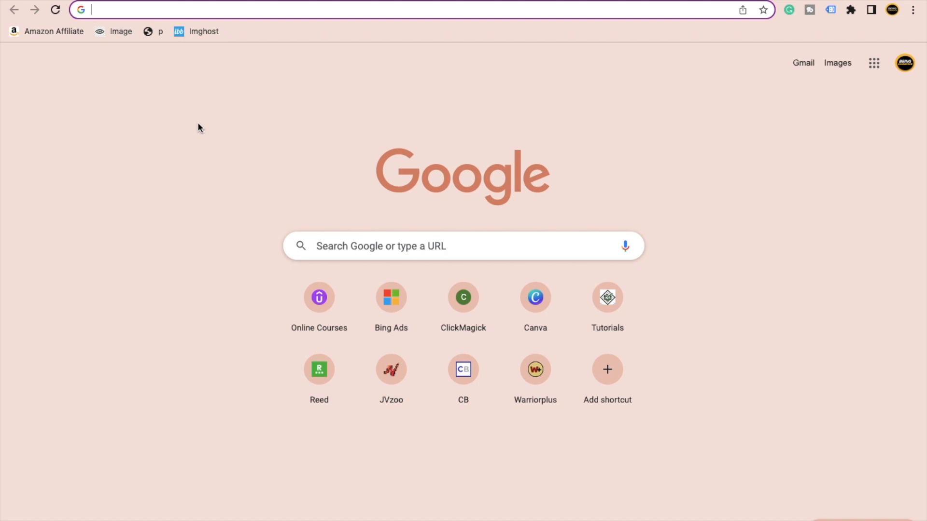
Load the Hostinger web hosting page and compare the plans' Free Domain features
type("h")
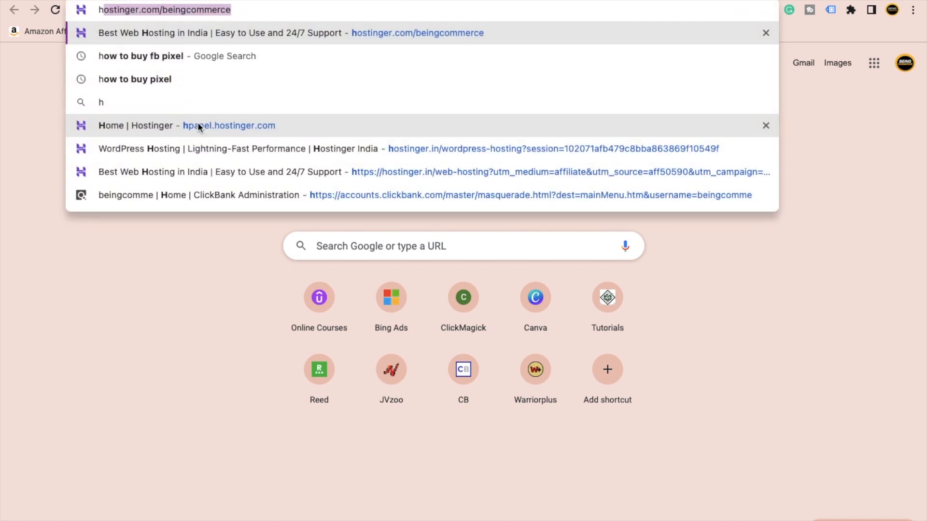
key("Return")
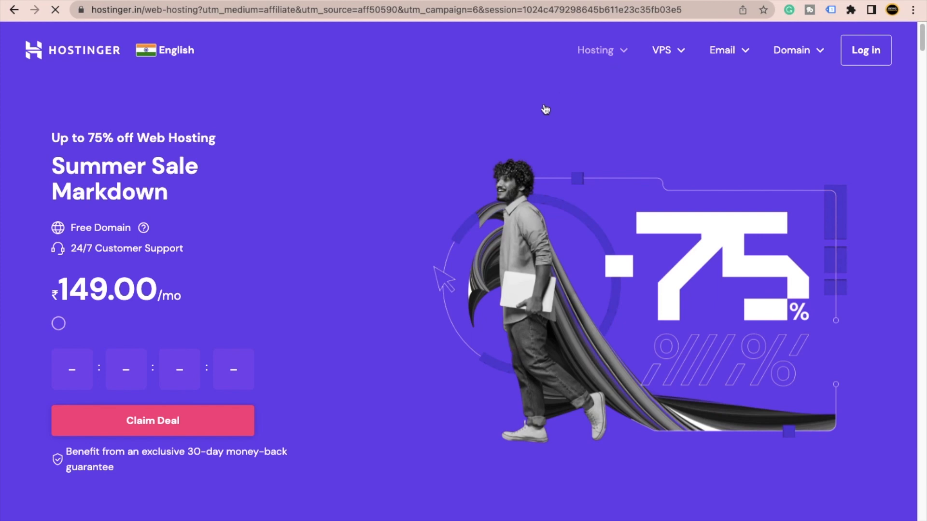
scroll(455, 193, "down", 10)
scroll(455, 192, "down", 5)
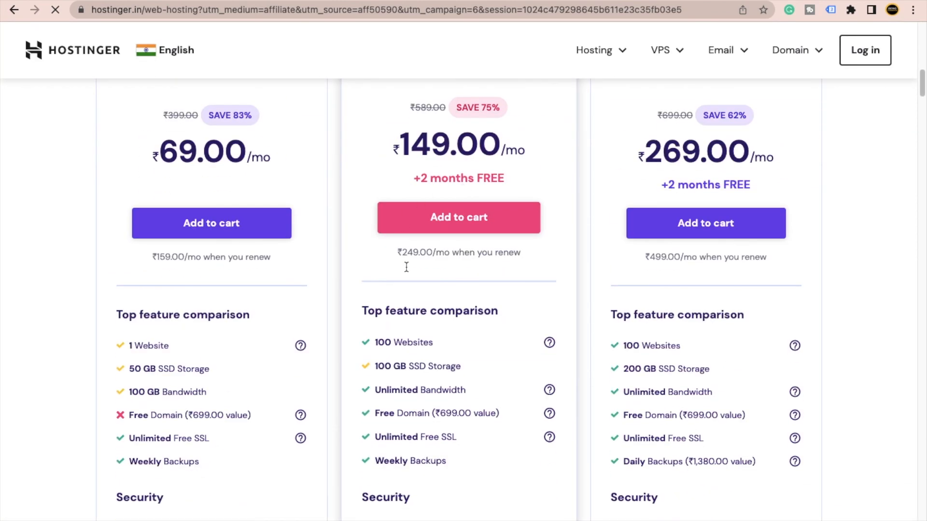
scroll(427, 382, "down", 2)
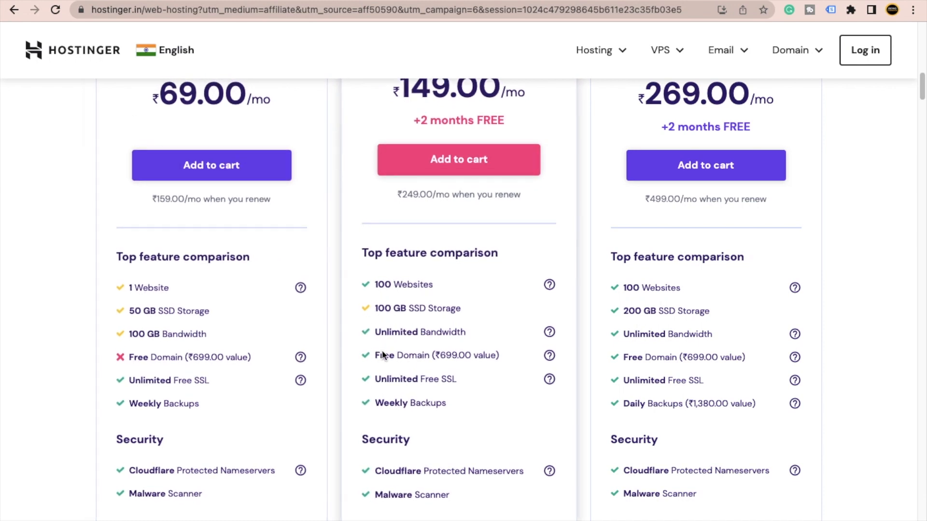
left_click_drag(372, 359, 494, 357)
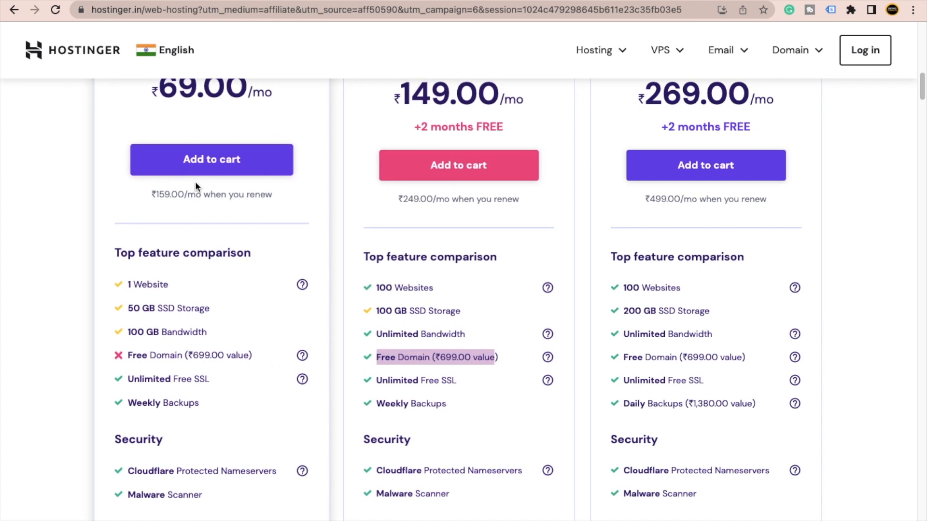
left_click_drag(128, 357, 183, 354)
left_click(183, 355)
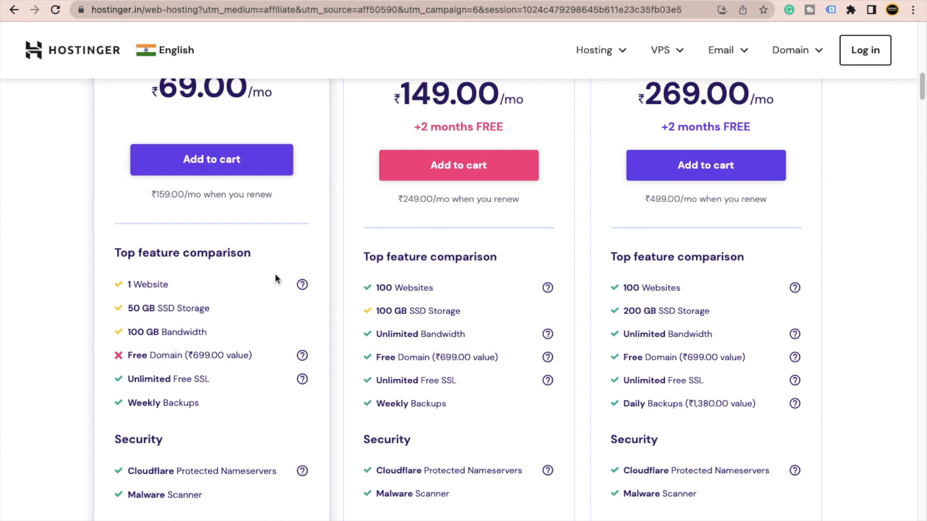
Open a fresh blank browser tab, discarding an extra one
left_click(181, 0)
type("g")
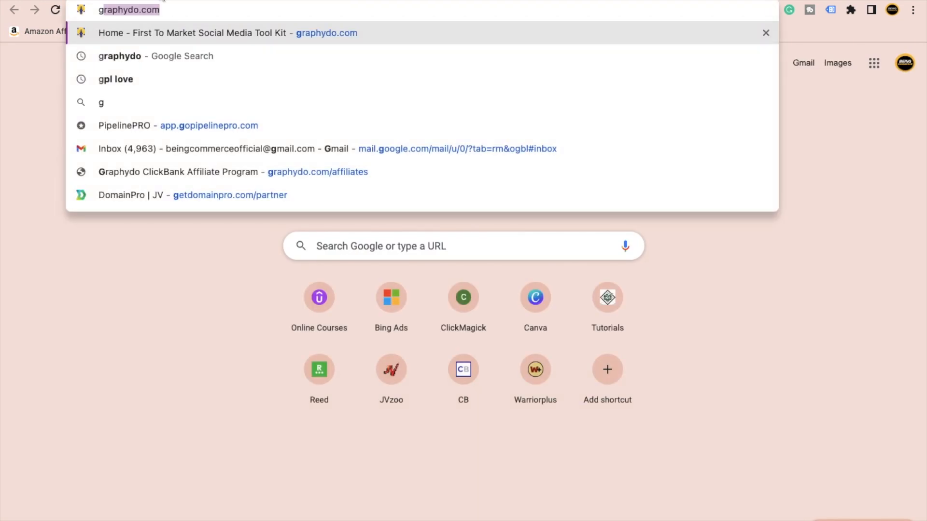
key("super+w")
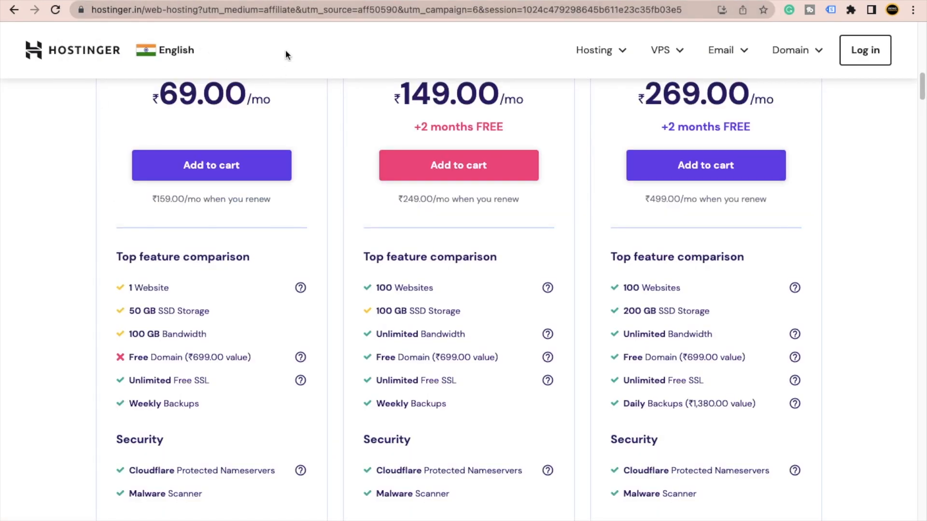
left_click(313, 0)
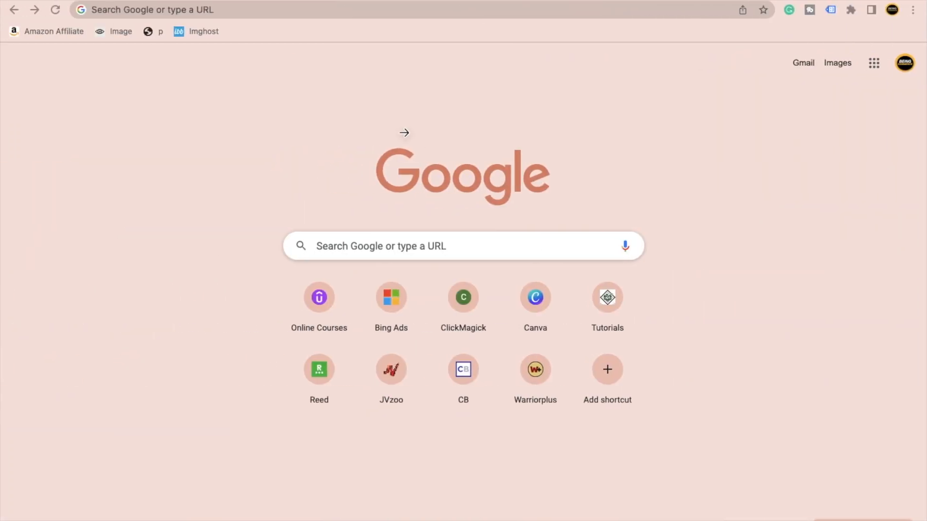
Visit apple.com as an example domain name
type("apple")
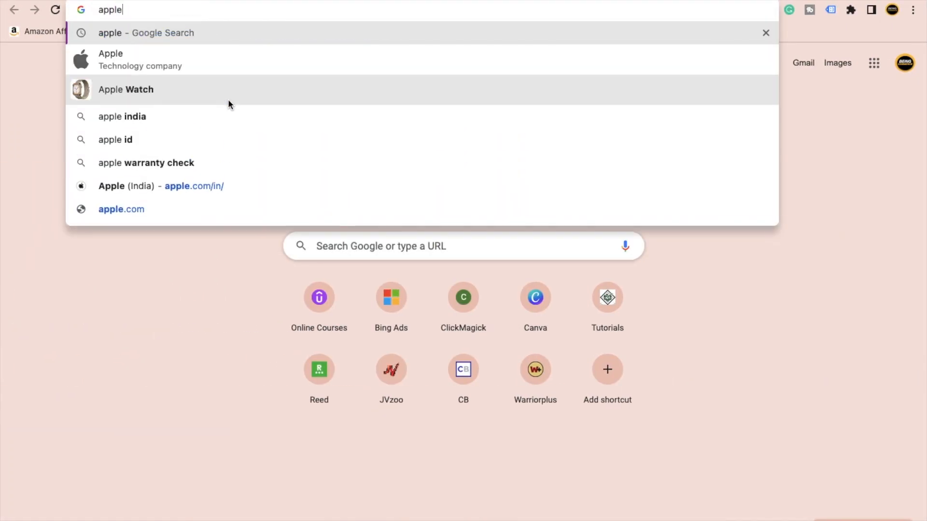
type(".com")
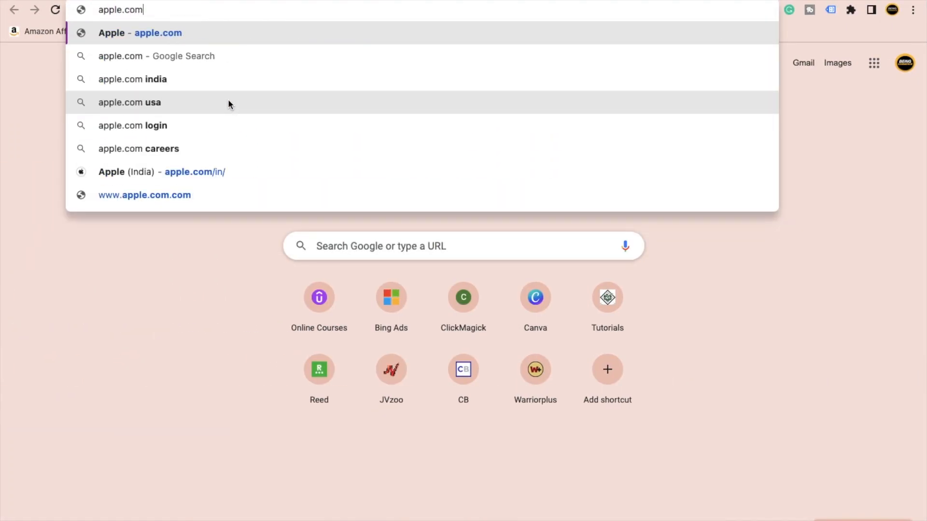
left_click_drag(170, 10, 96, 10)
left_click(159, 10)
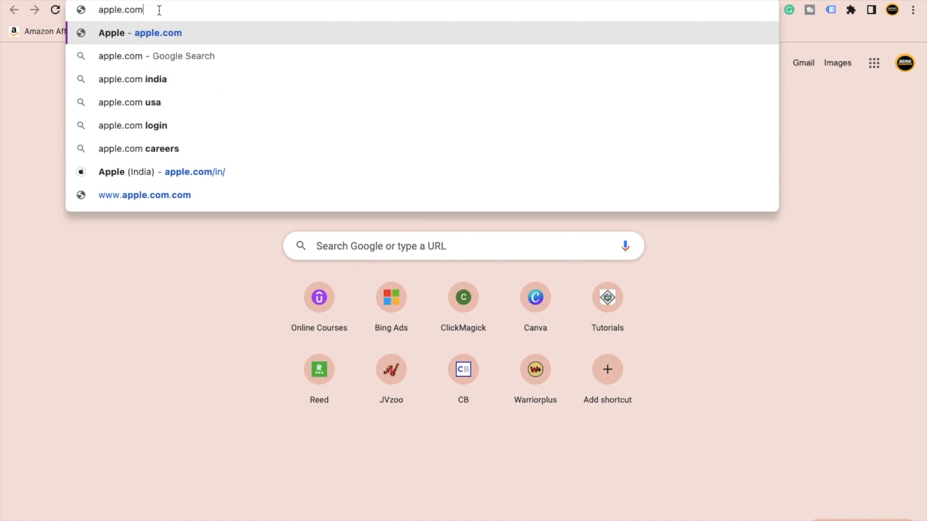
key("Return")
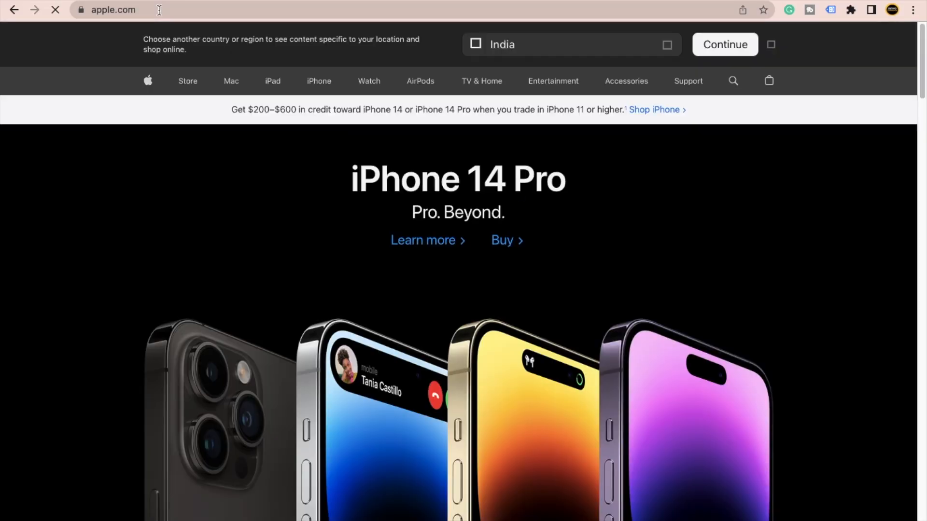
Load amazon.com in a new tab
key("super+t")
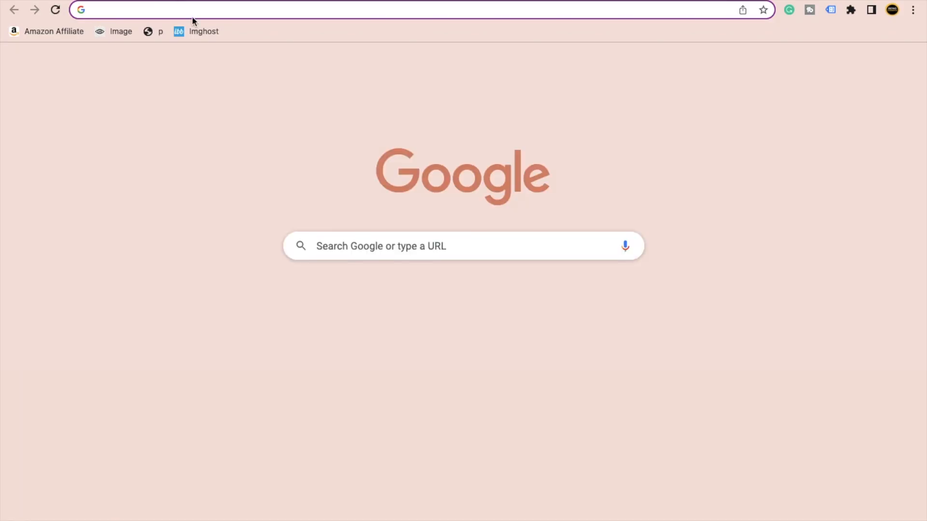
type("amazon")
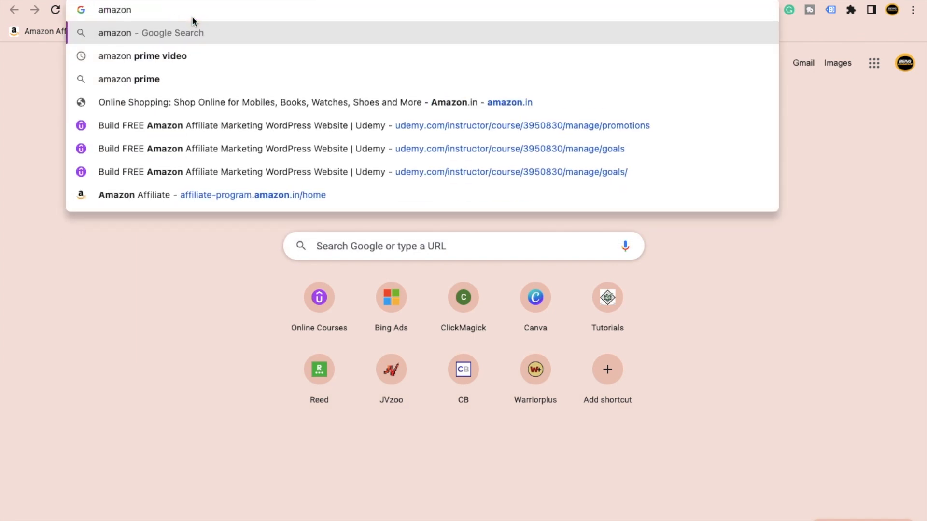
type(".com")
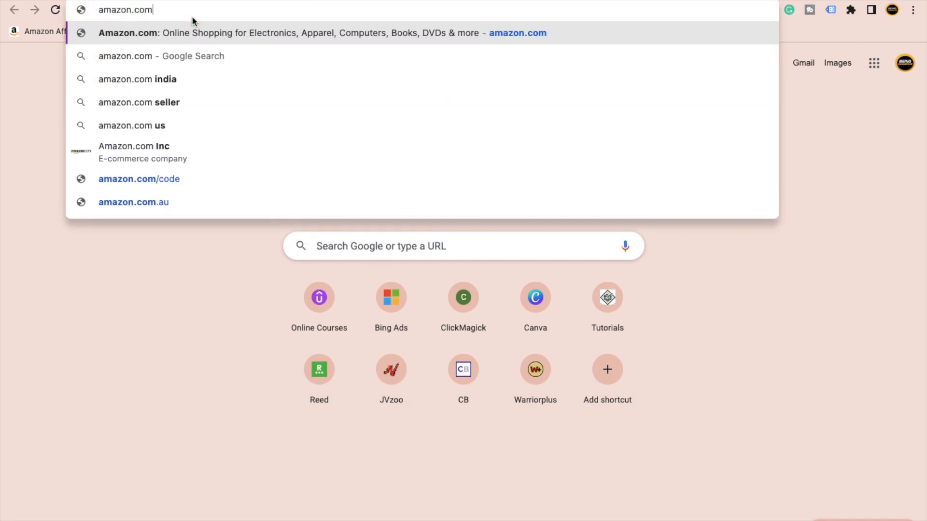
left_click_drag(181, 11, 94, 12)
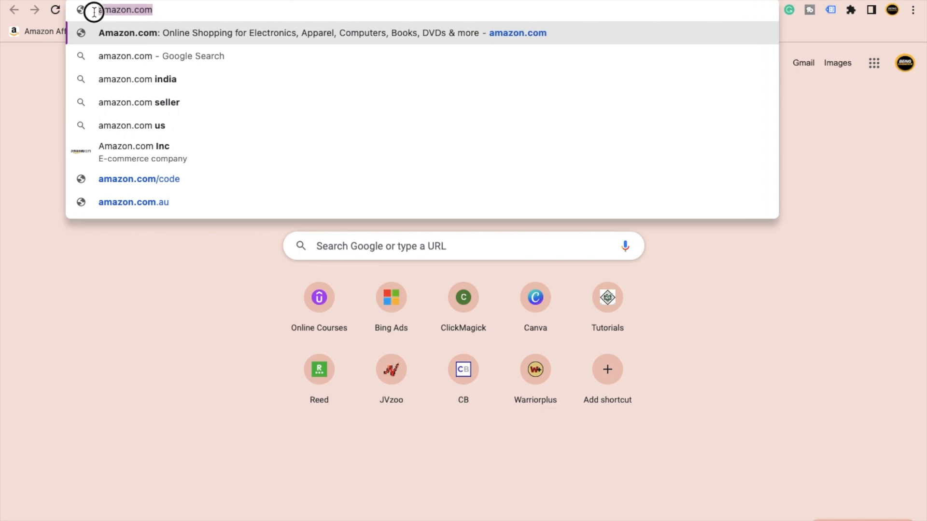
left_click(165, 13)
left_click_drag(155, 10, 90, 9)
left_click(188, 11)
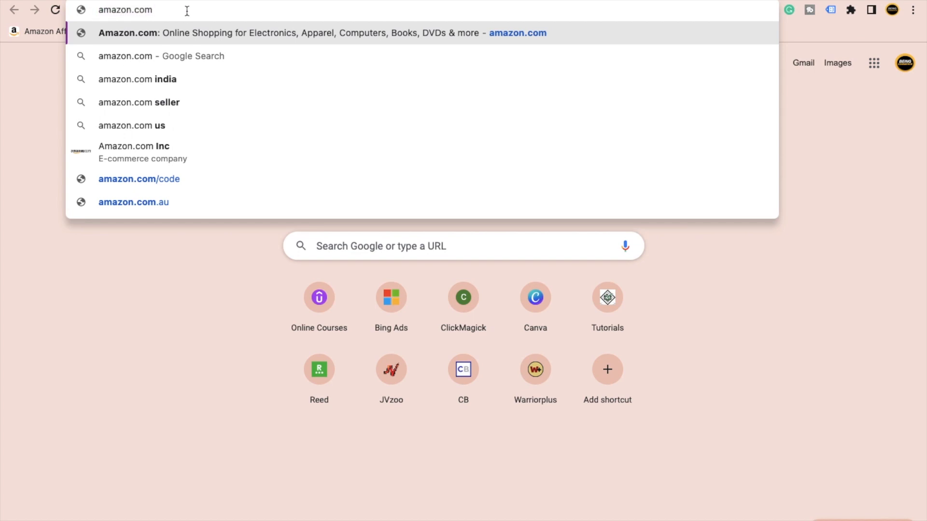
key("Return")
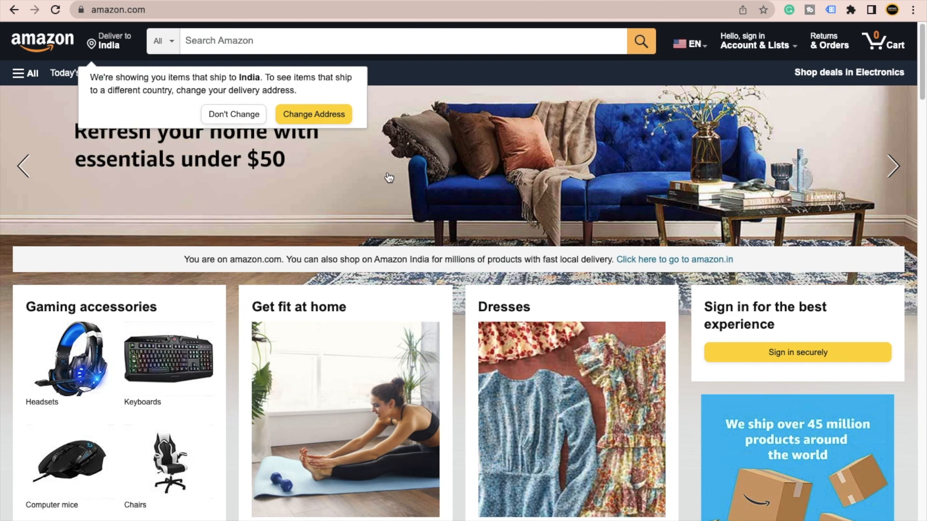
left_click(150, 11)
left_click(197, 11)
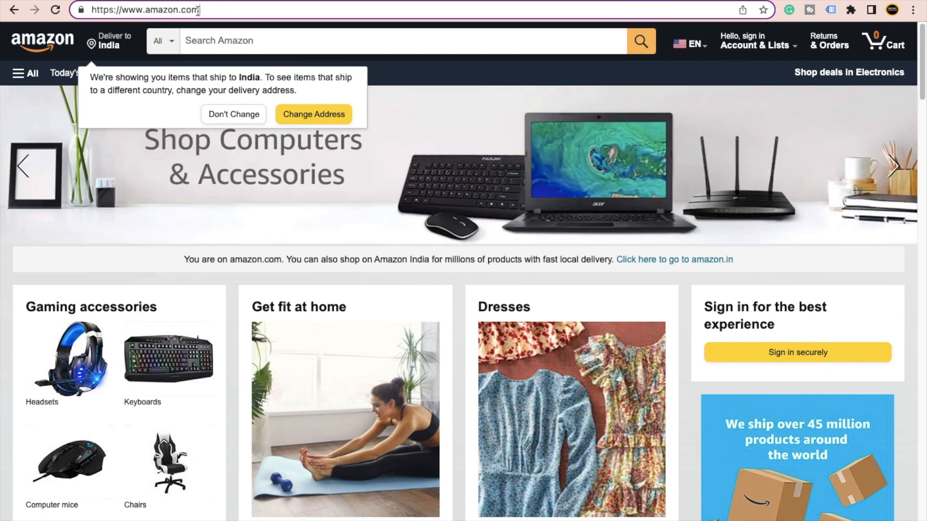
left_click_drag(213, 10, 80, 8)
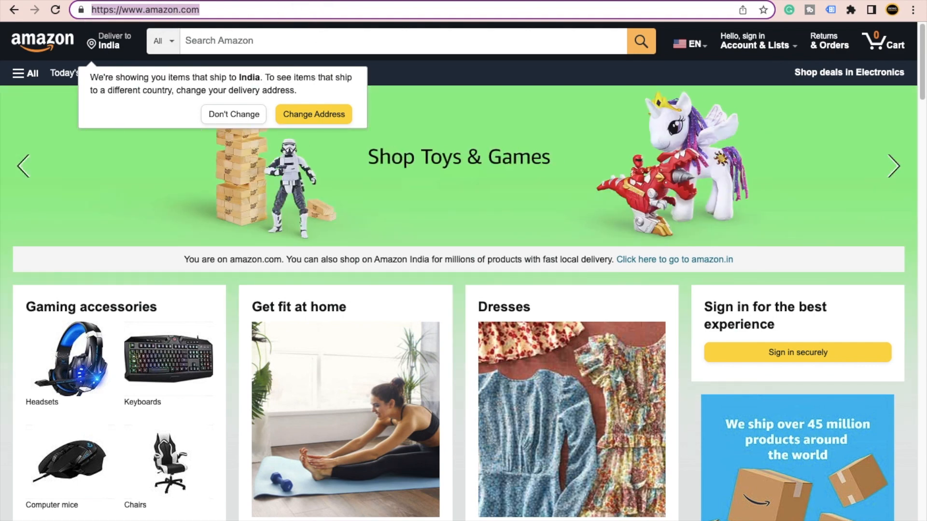
key("super+t")
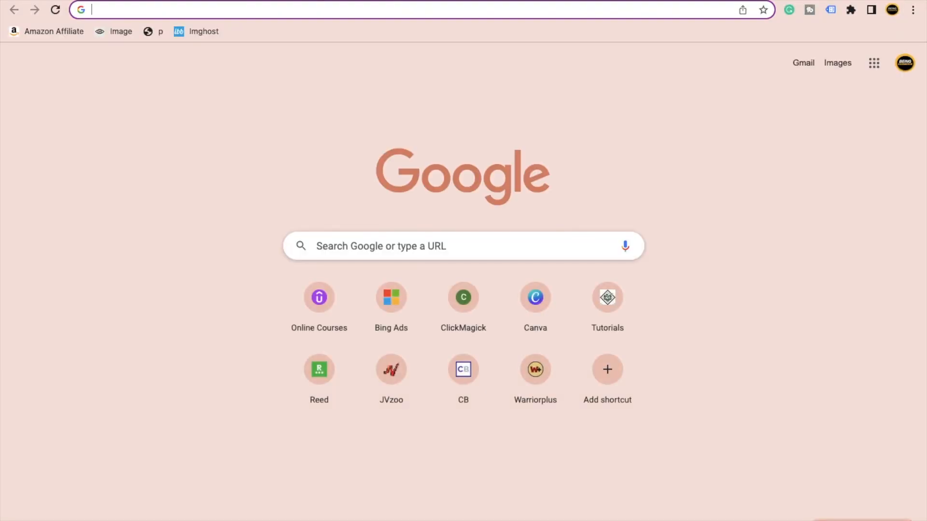
left_click(248, 0)
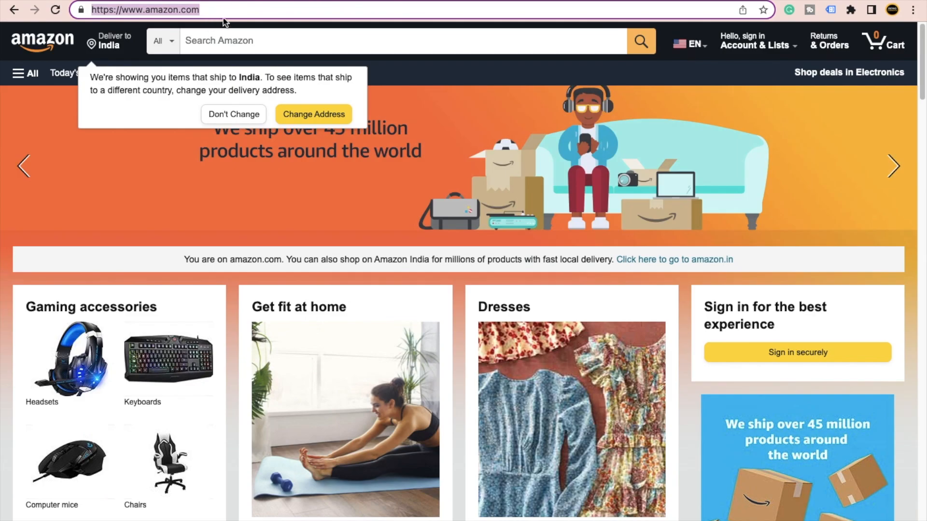
left_click(333, 0)
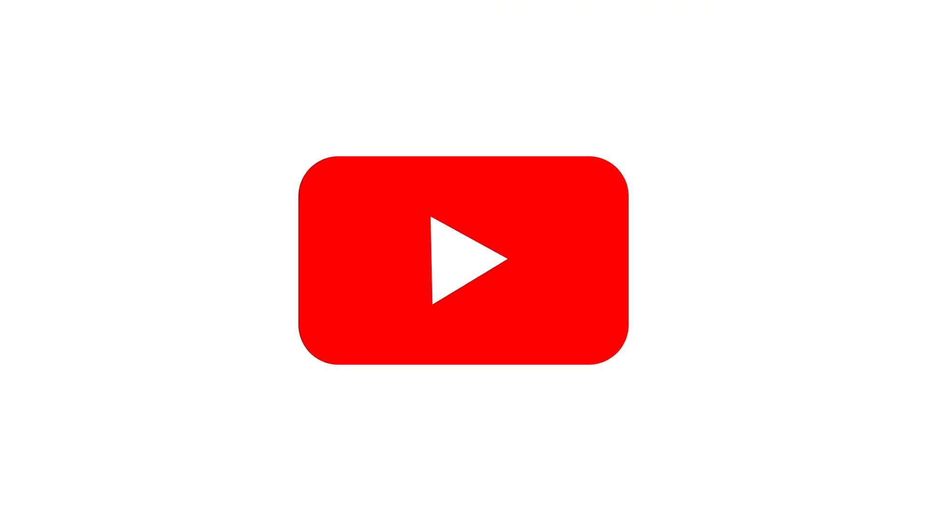
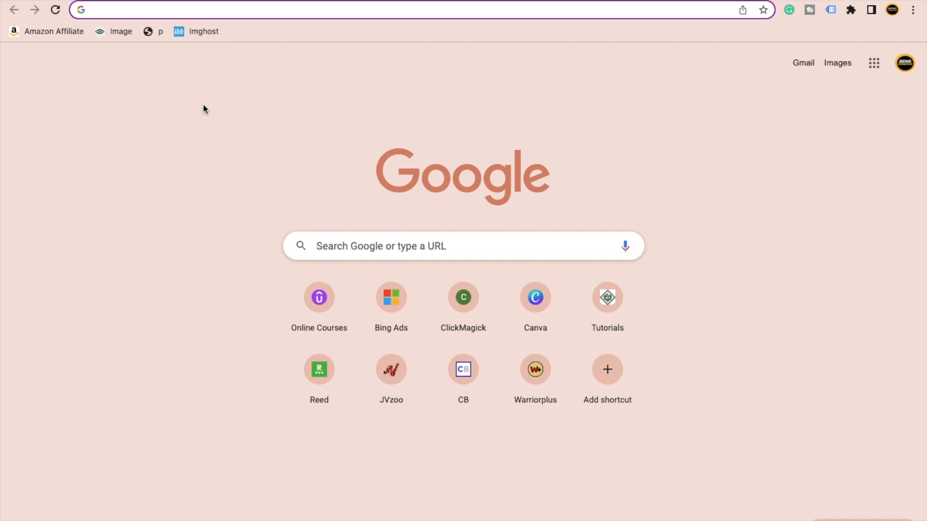
Load the my-link.in/namecheap short link to reach the Namecheap homepage
type("my")
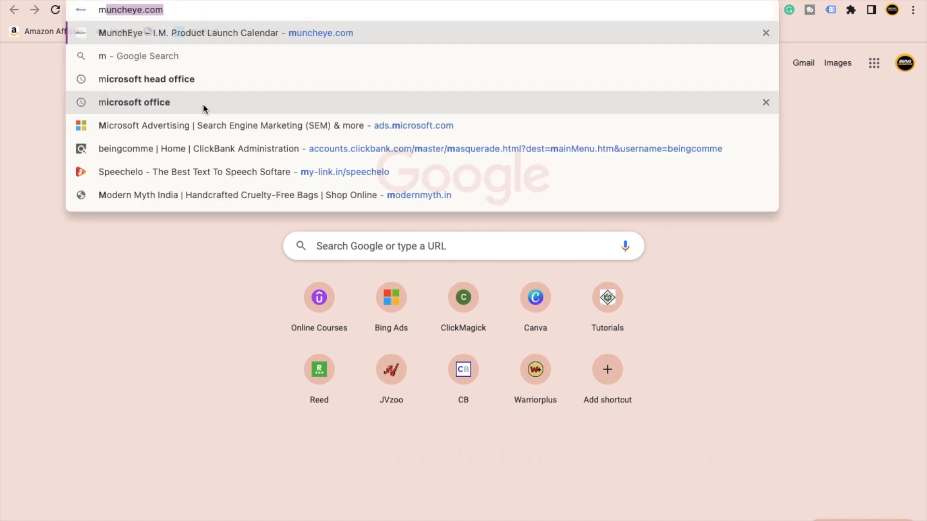
type("-link")
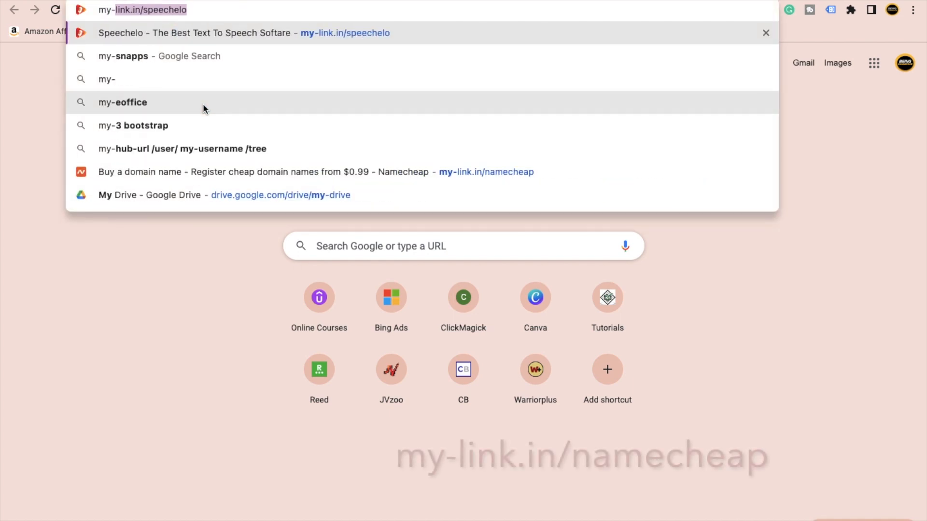
type(".in/")
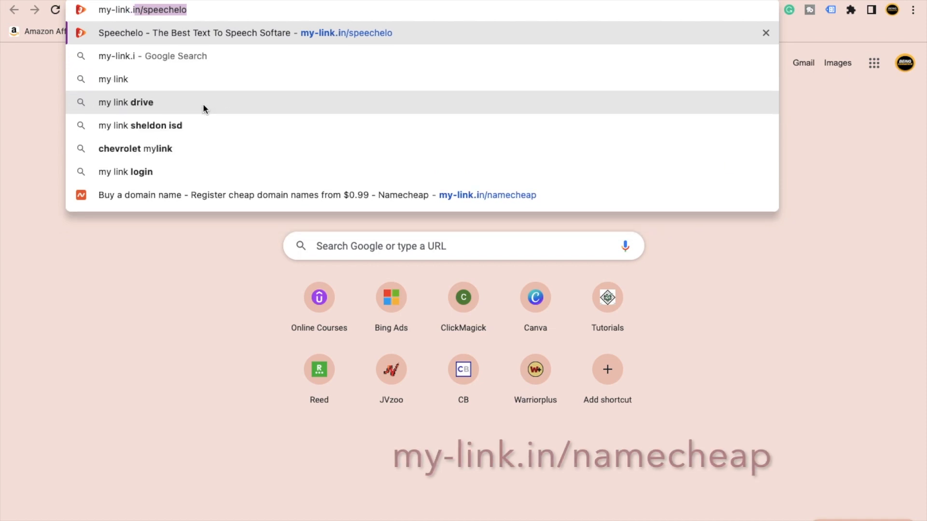
type("na")
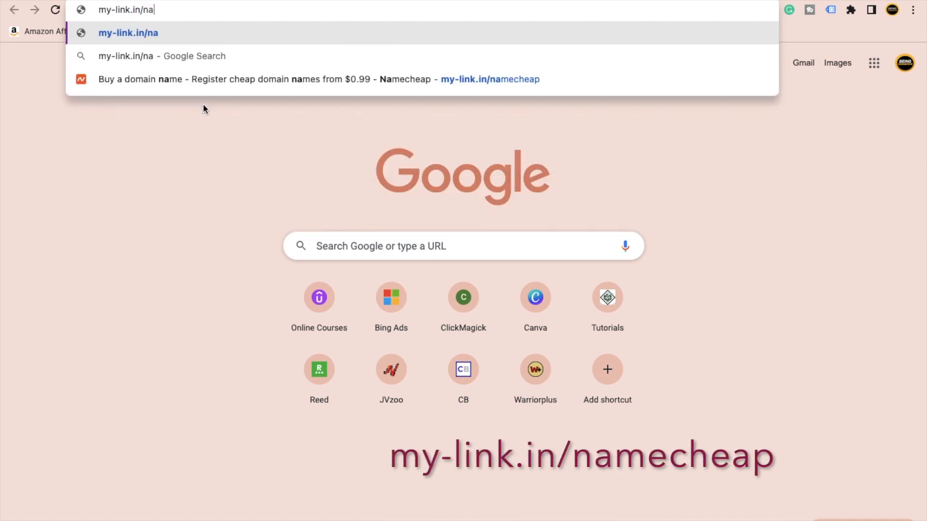
type("mecheap")
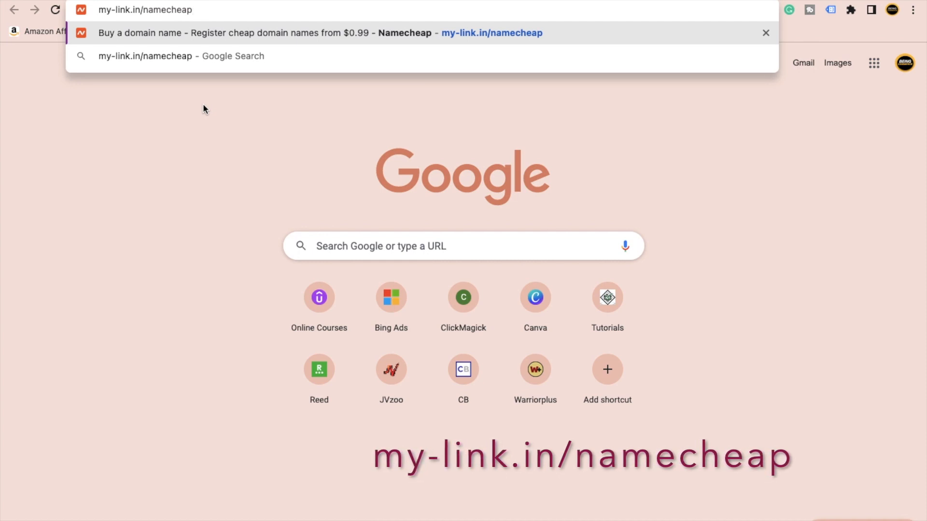
key("Return")
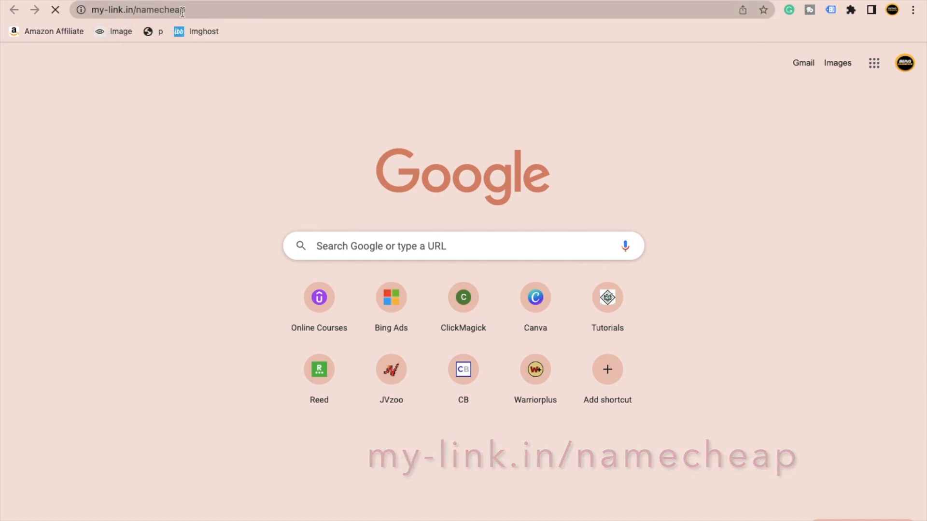
left_click(209, 10)
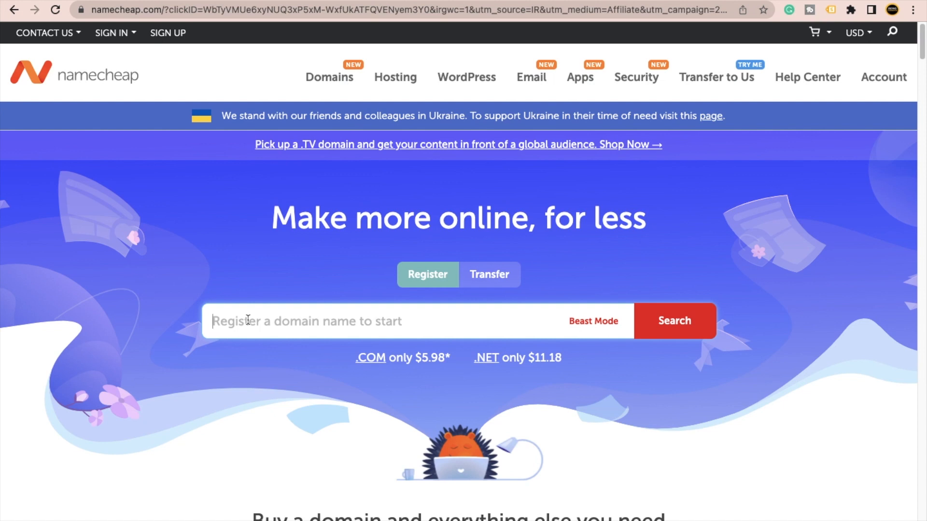
Search Namecheap's domain field for a domain built from the presenter's name
type("kuna")
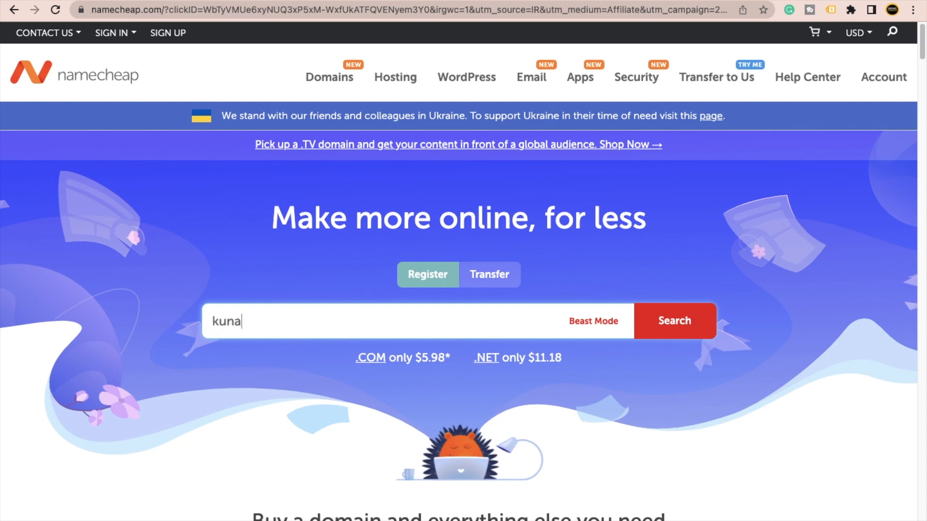
type("llonhare")
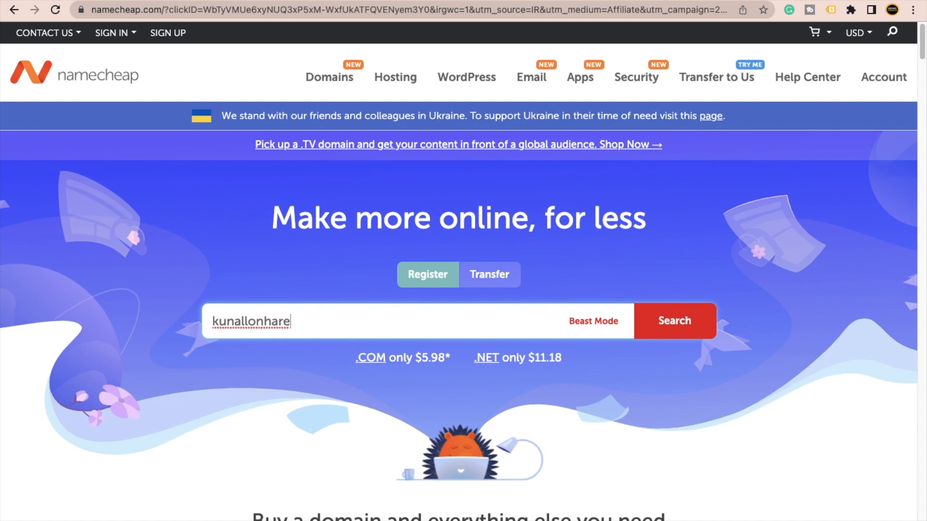
key("Return")
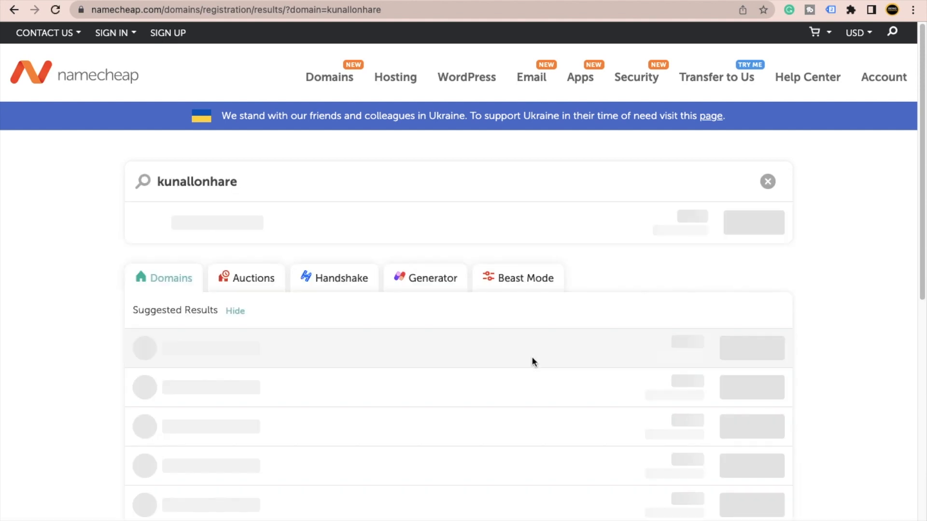
scroll(514, 346, "down", 1)
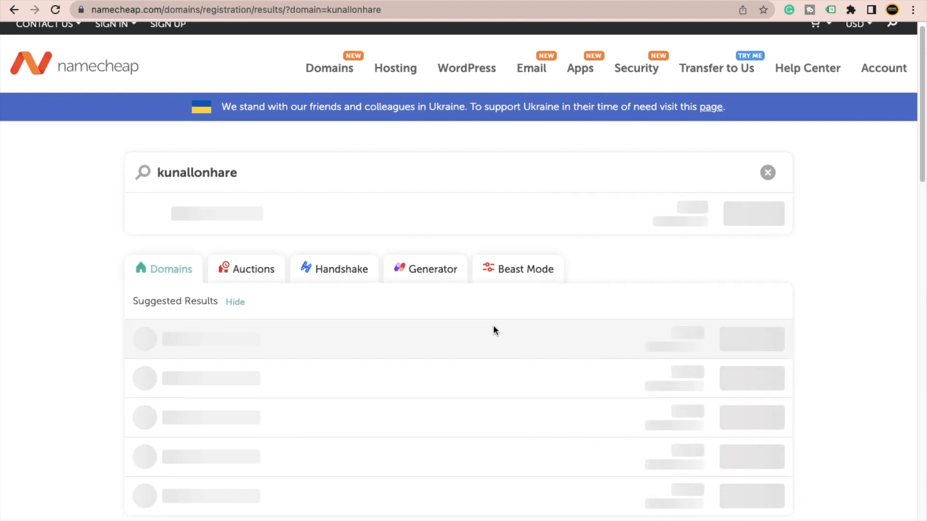
scroll(493, 330, "down", 2)
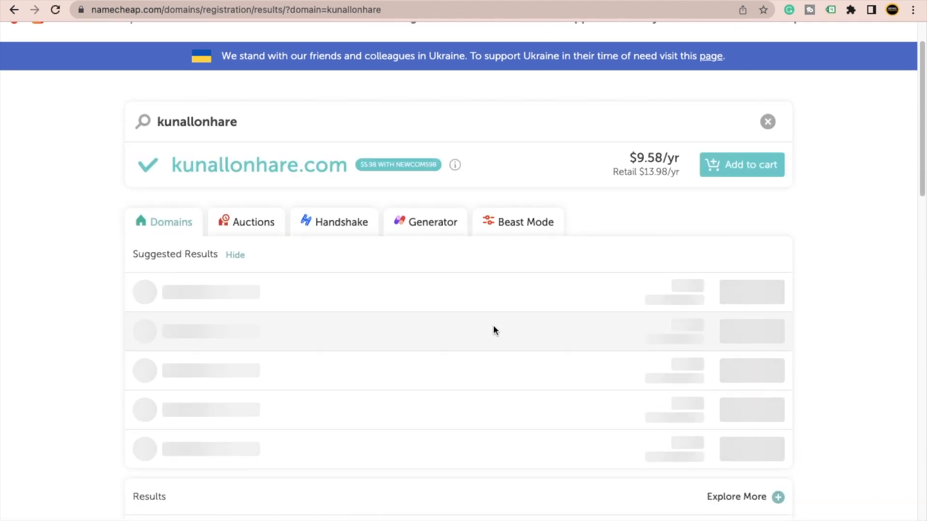
scroll(493, 330, "down", 3)
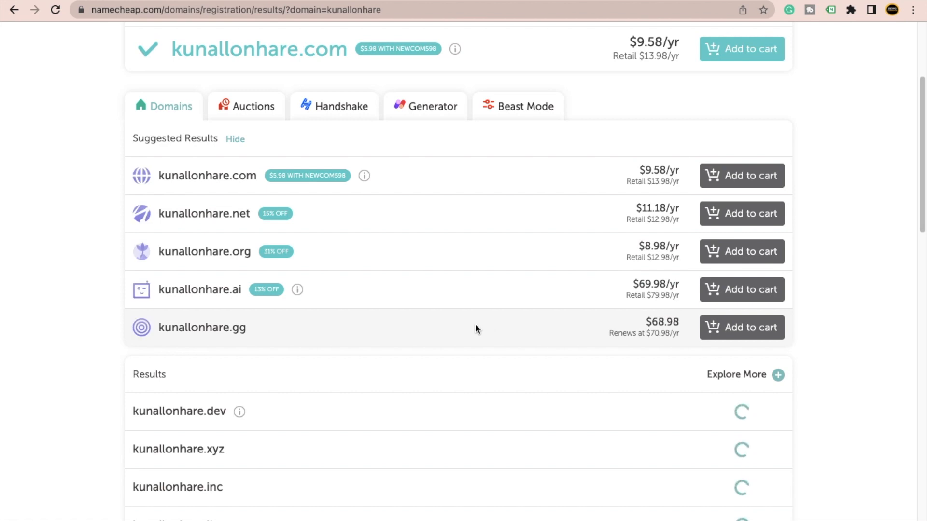
scroll(390, 352, "down", 3)
scroll(295, 352, "down", 5)
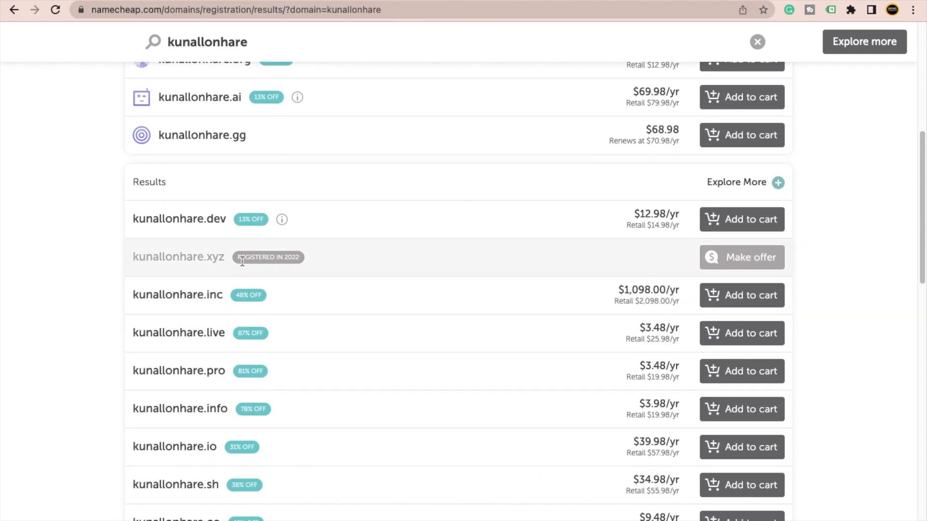
mouse_move(288, 265)
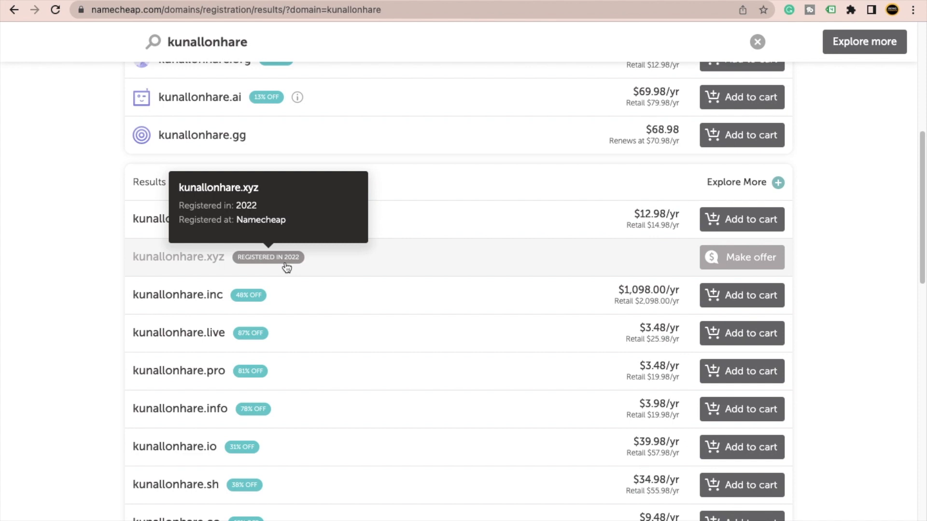
scroll(283, 353, "down", 1)
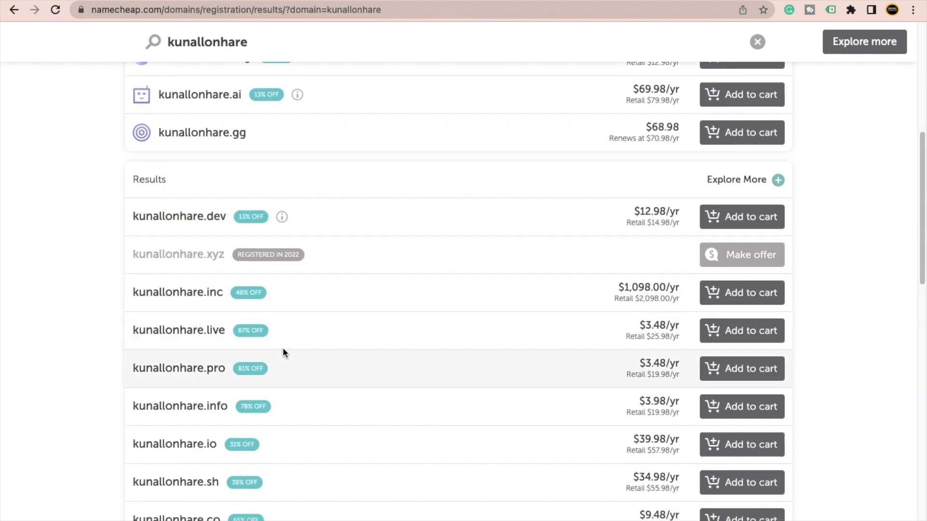
left_click_drag(126, 329, 234, 327)
left_click(106, 322)
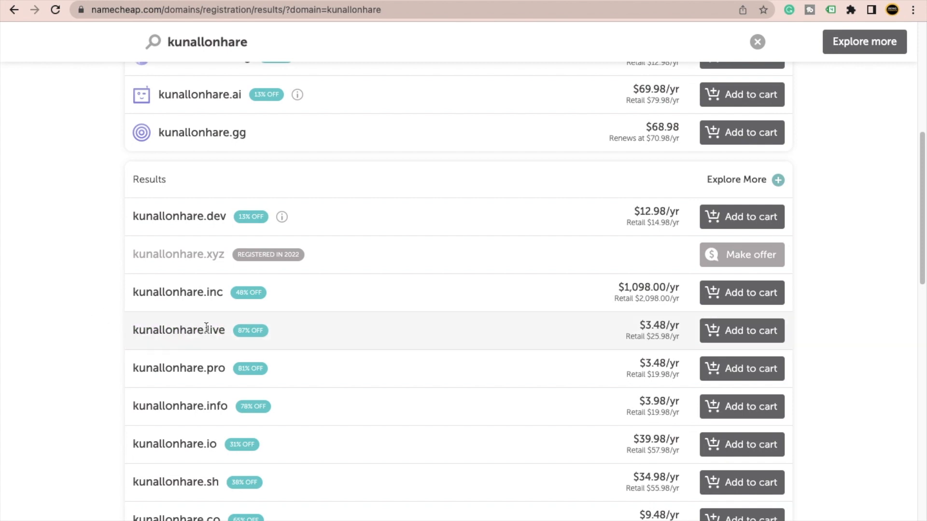
left_click_drag(228, 333, 121, 327)
left_click(123, 332)
scroll(225, 342, "up", 6)
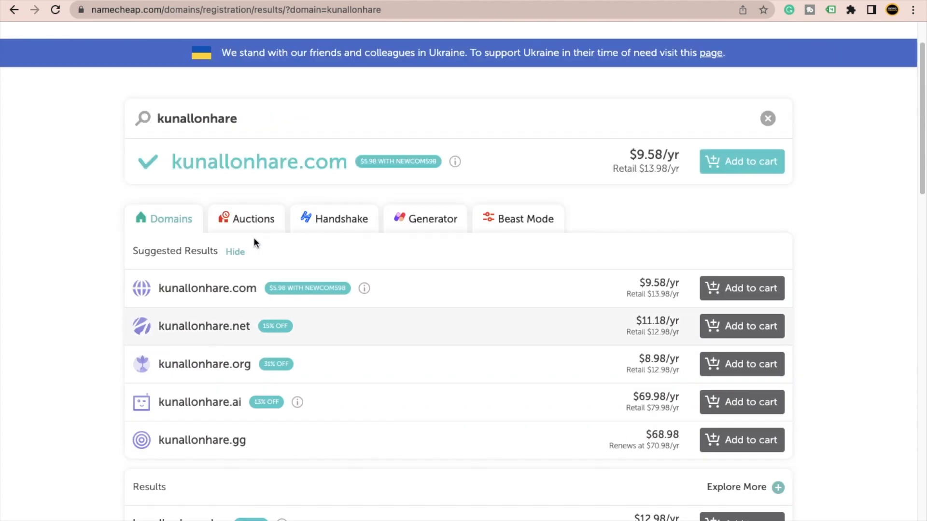
double_click(200, 116)
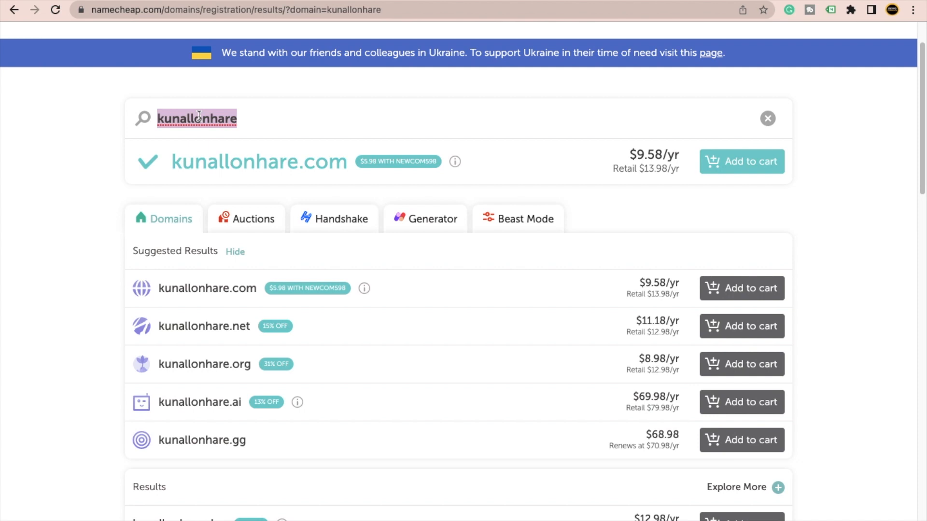
left_click(77, 257)
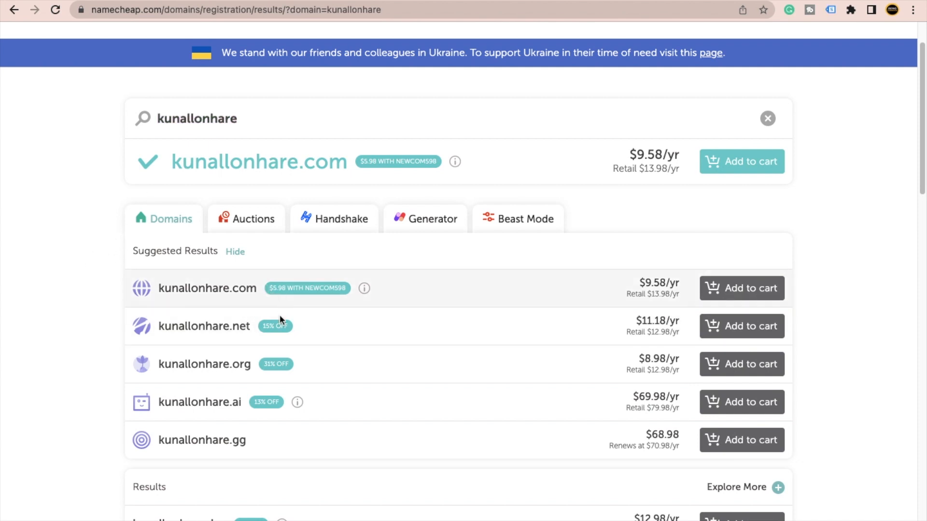
scroll(265, 316, "down", 1)
mouse_move(305, 394)
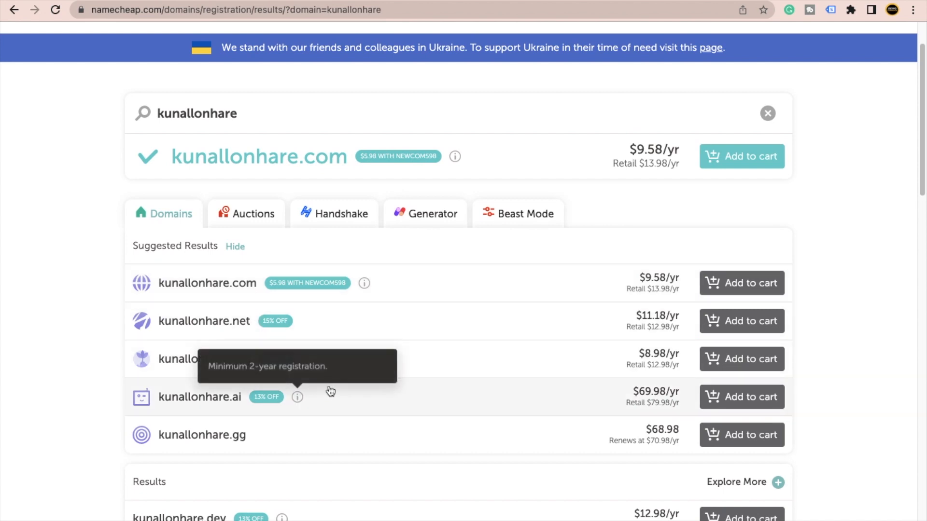
scroll(338, 357, "down", 6)
mouse_move(245, 255)
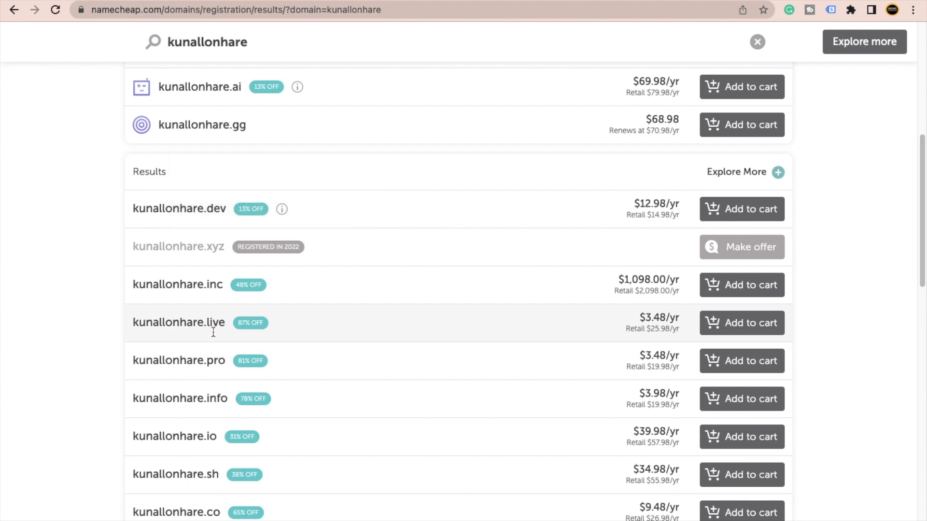
scroll(217, 330, "down", 5)
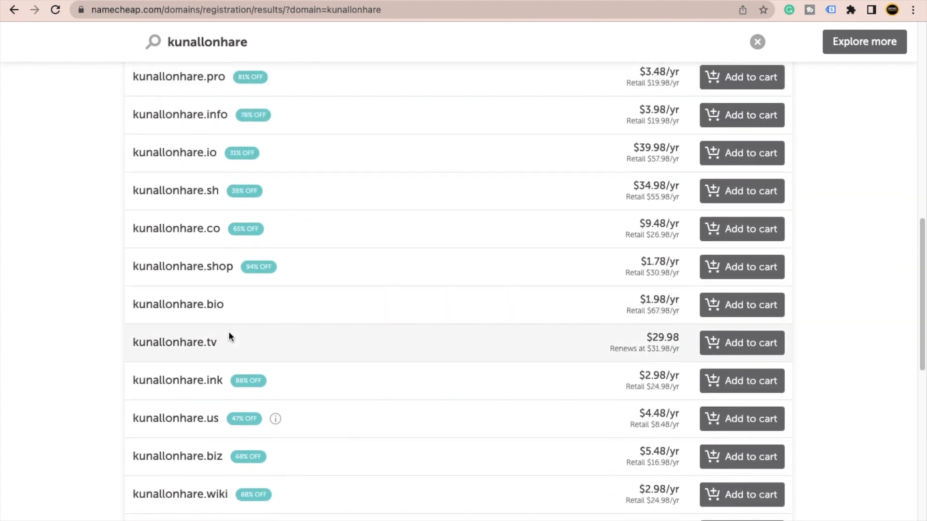
scroll(227, 332, "up", 1)
scroll(228, 337, "up", 1)
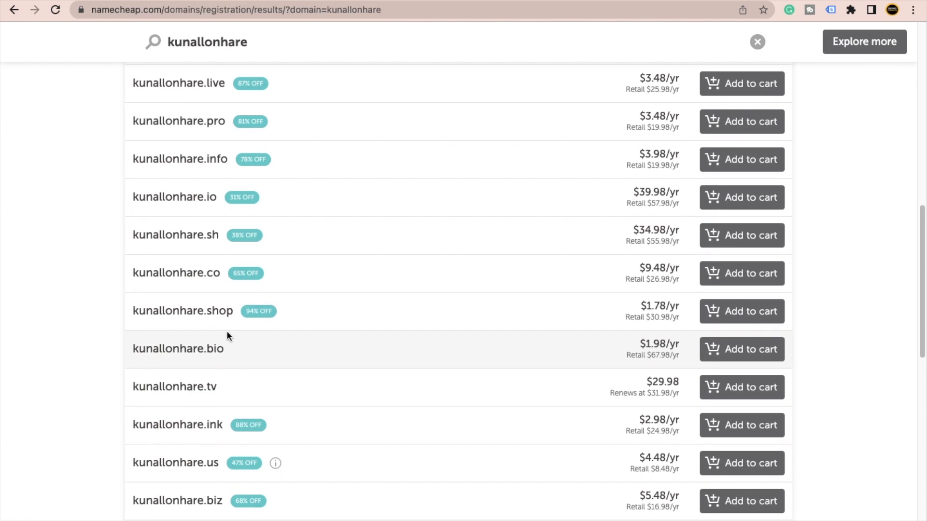
scroll(224, 330, "up", 3)
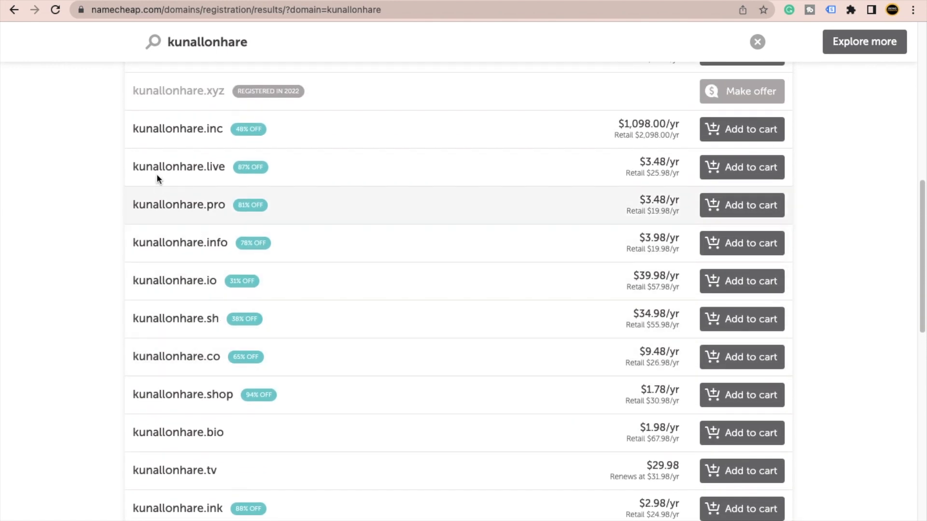
left_click_drag(133, 163, 231, 159)
Add the .live domain at $3.48/yr to the cart
left_click(141, 172)
scroll(142, 172, "up", 3)
scroll(143, 172, "down", 3)
scroll(751, 179, "up", 3)
scroll(751, 177, "down", 3)
left_click(749, 176)
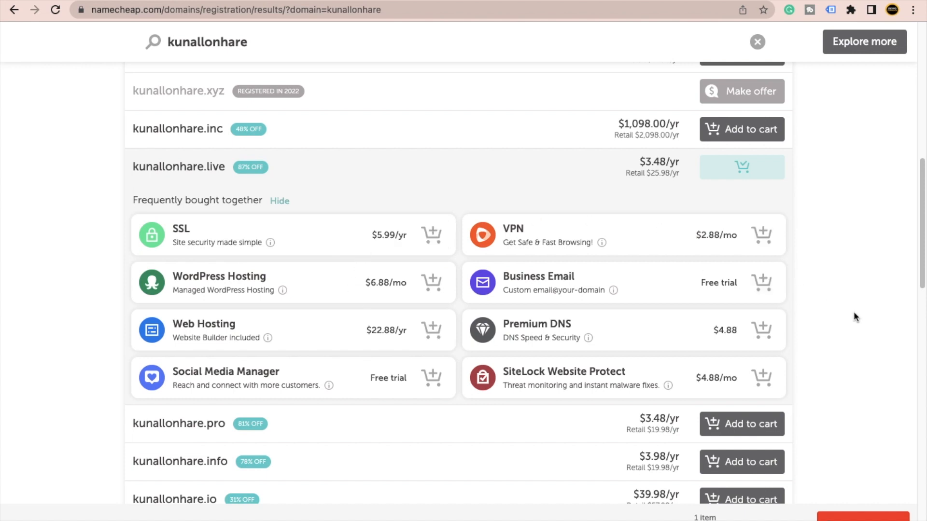
Proceed to checkout with the .live domain in the cart
scroll(882, 486, "up", 5)
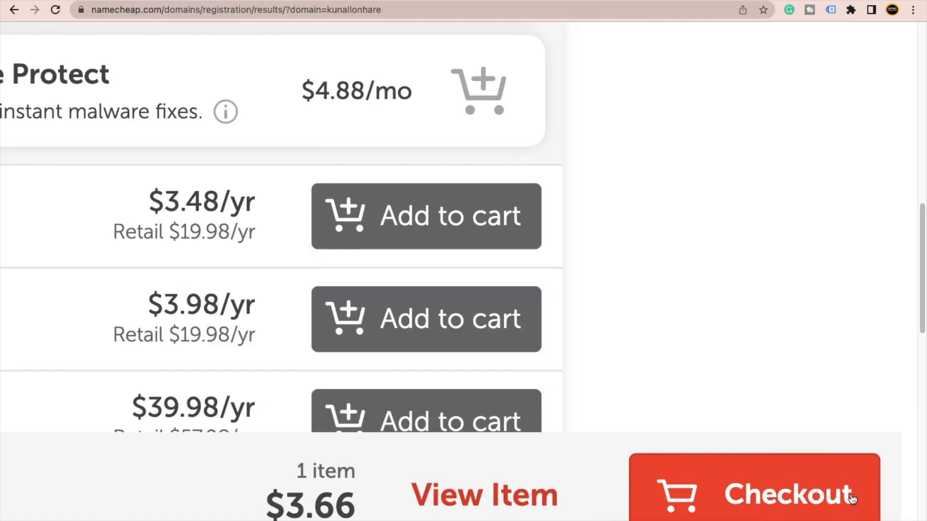
scroll(754, 506, "up", 1)
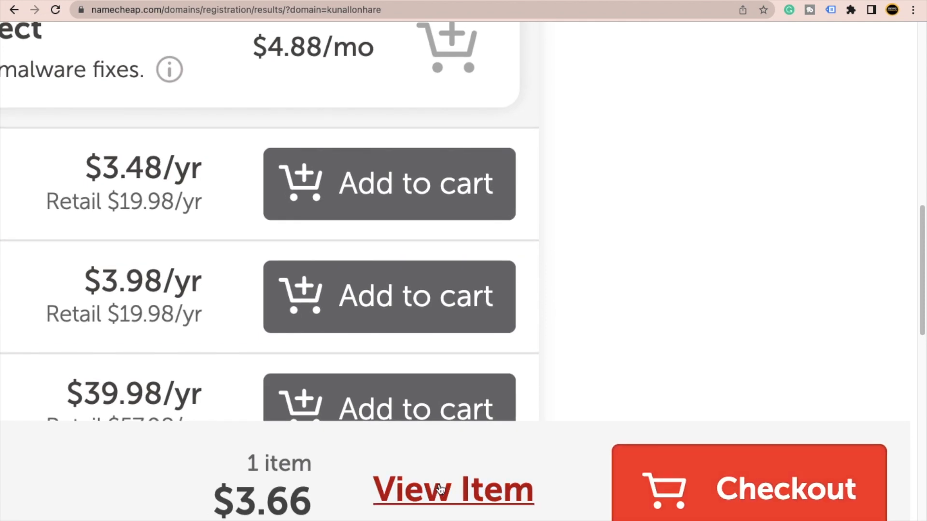
scroll(772, 497, "down", 5)
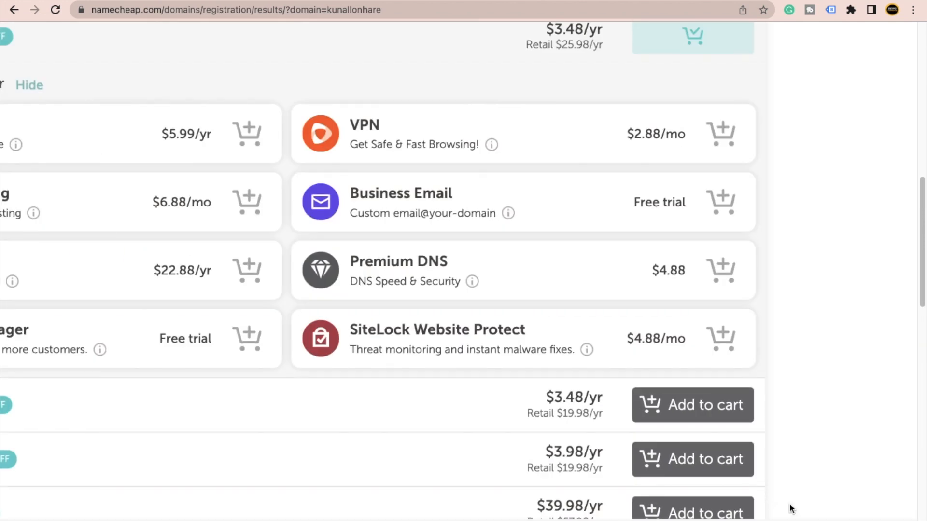
scroll(776, 498, "down", 3)
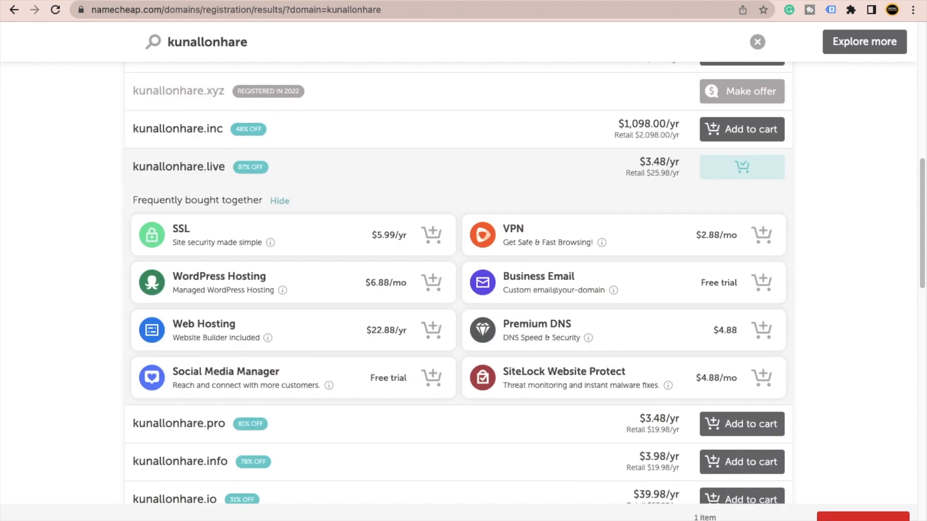
left_click(863, 515)
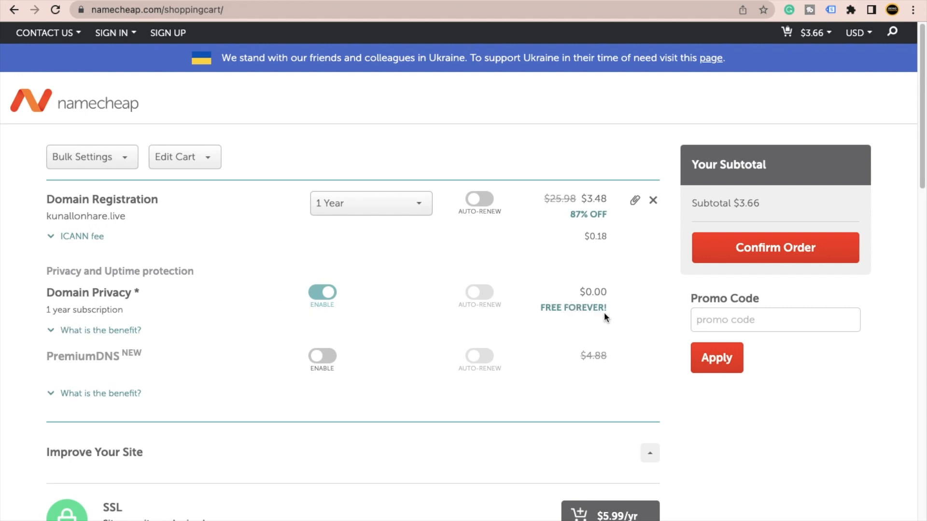
Keep the free $0.00 Domain Privacy on by dismissing the turn-off warning
scroll(514, 348, "down", 2)
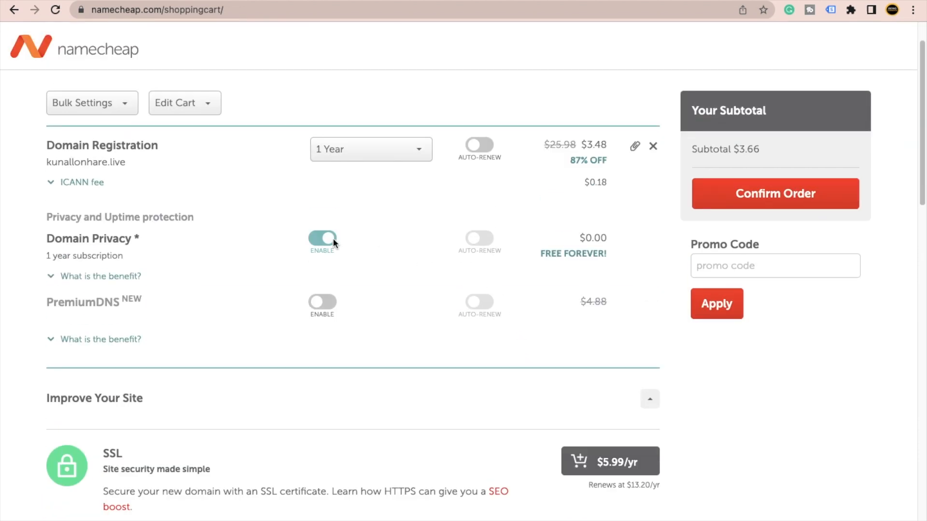
left_click_drag(581, 236, 622, 235)
left_click(624, 235)
left_click(328, 244)
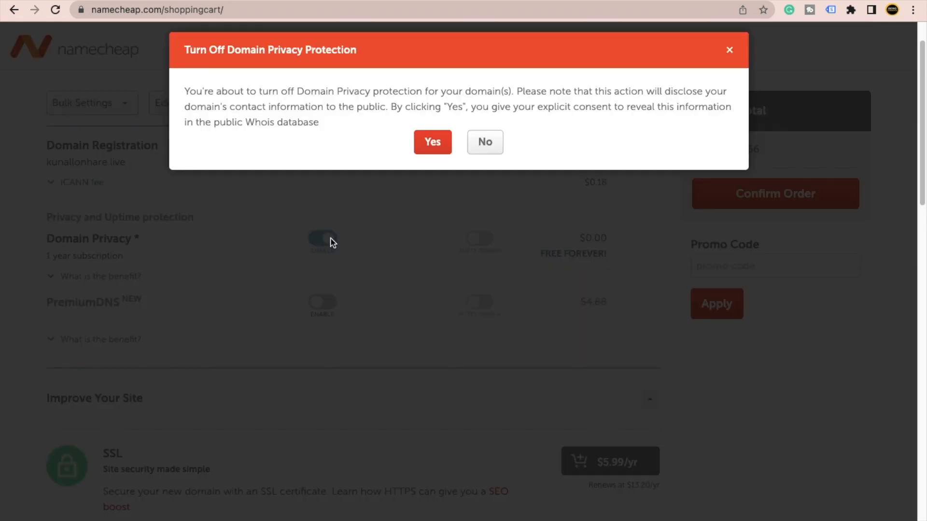
left_click(729, 50)
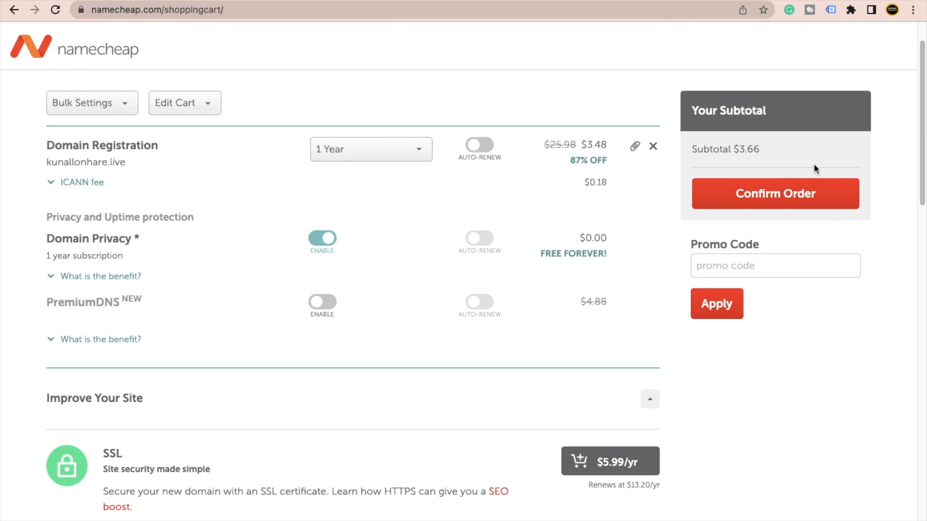
Review the $3.66 subtotal and confirm the order
left_click_drag(762, 151, 730, 144)
left_click(423, 236)
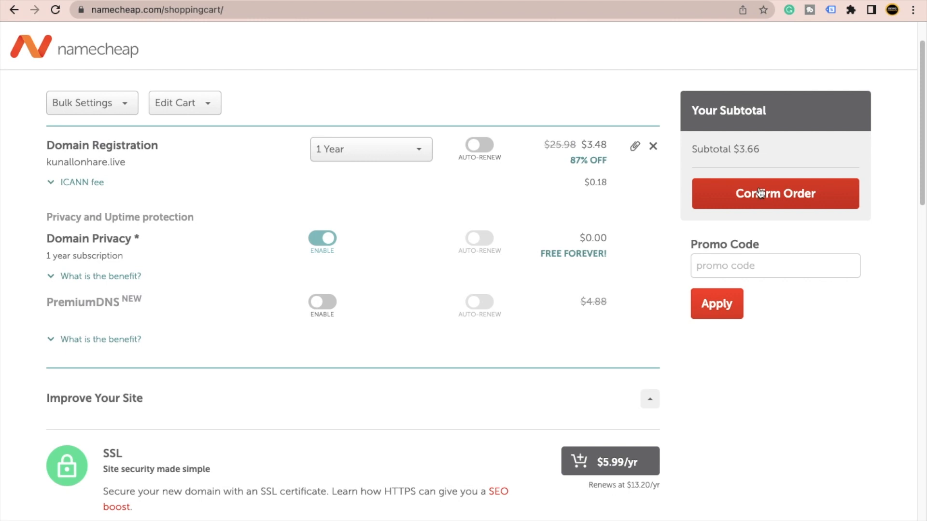
left_click_drag(694, 148, 767, 149)
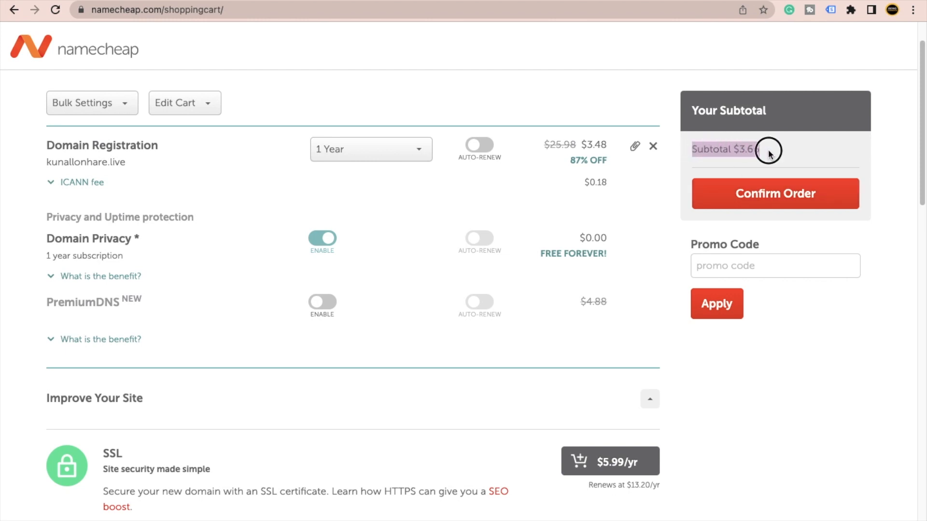
left_click(766, 150)
left_click(793, 206)
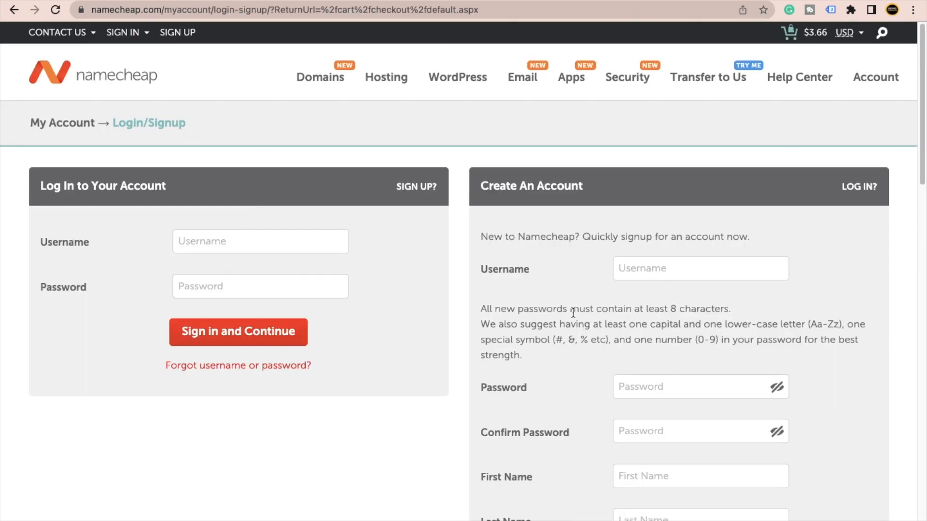
Enter the chosen username in the Create An Account form
scroll(574, 312, "down", 5)
scroll(567, 323, "up", 2)
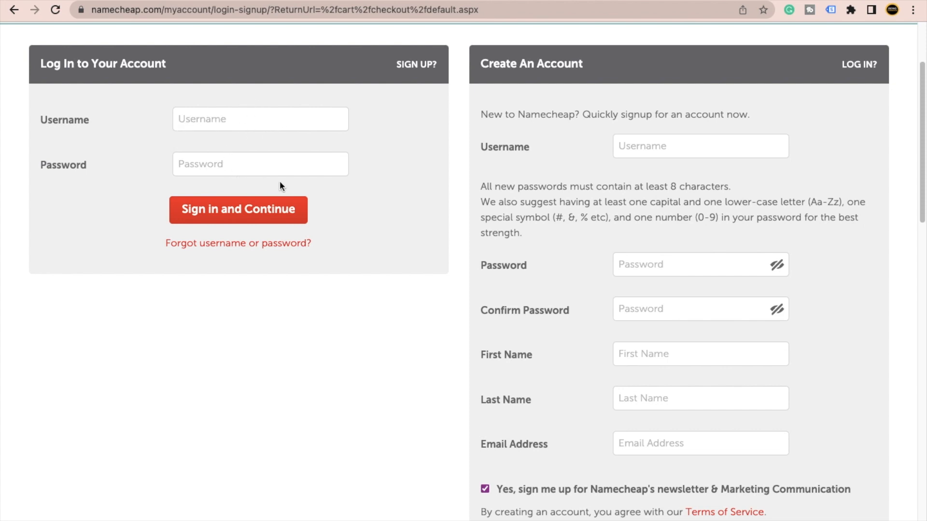
scroll(539, 322, "down", 5)
scroll(537, 320, "up", 3)
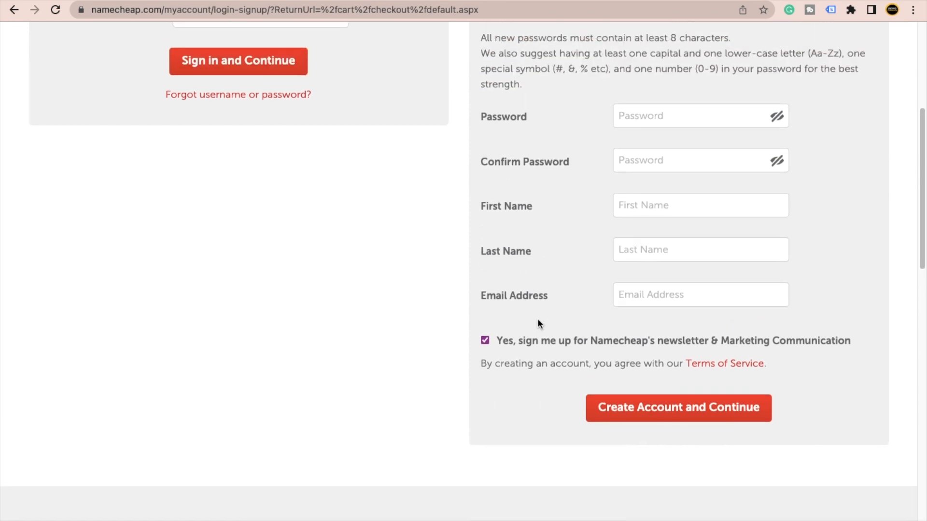
scroll(538, 319, "up", 1)
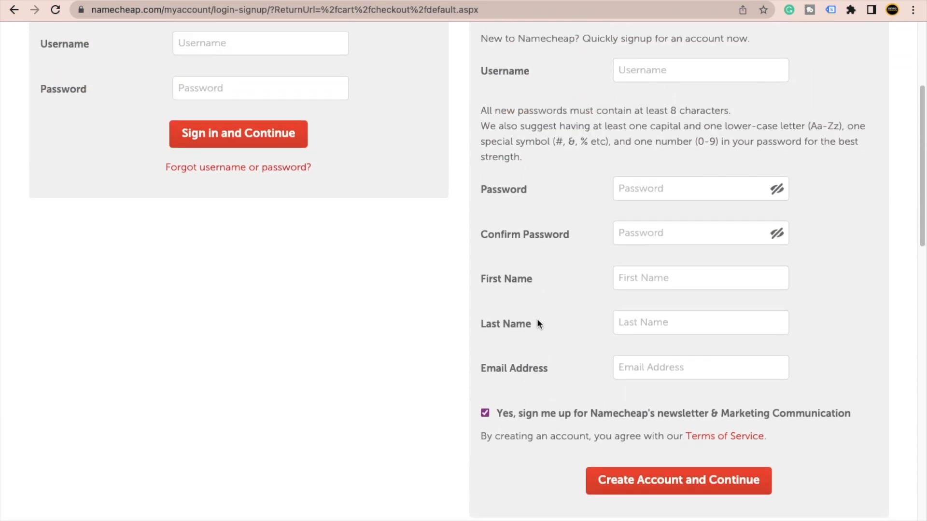
scroll(534, 320, "up", 1)
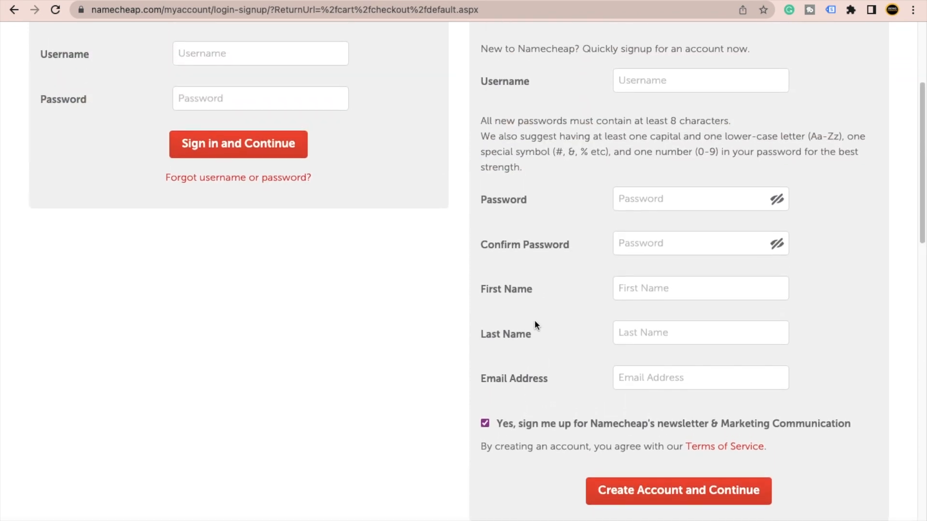
scroll(534, 324, "up", 2)
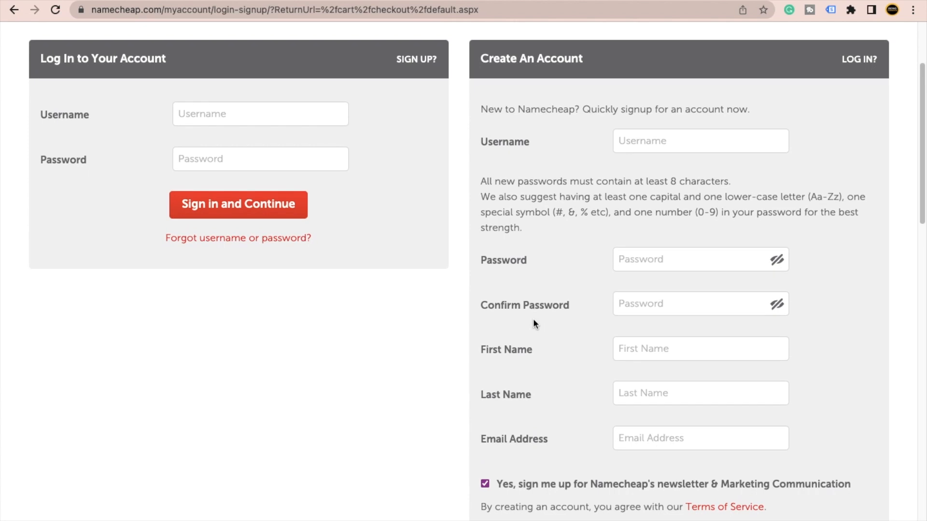
scroll(532, 320, "down", 2)
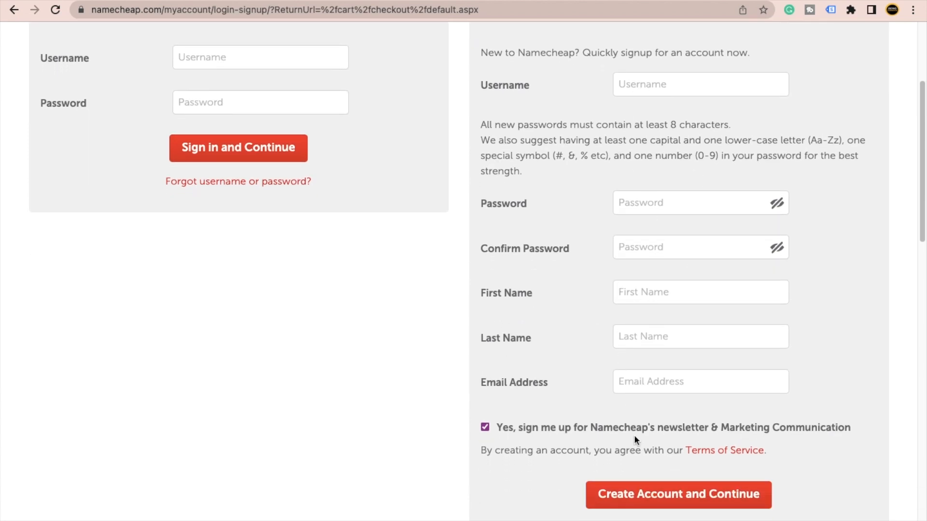
scroll(638, 441, "down", 1)
left_click(650, 78)
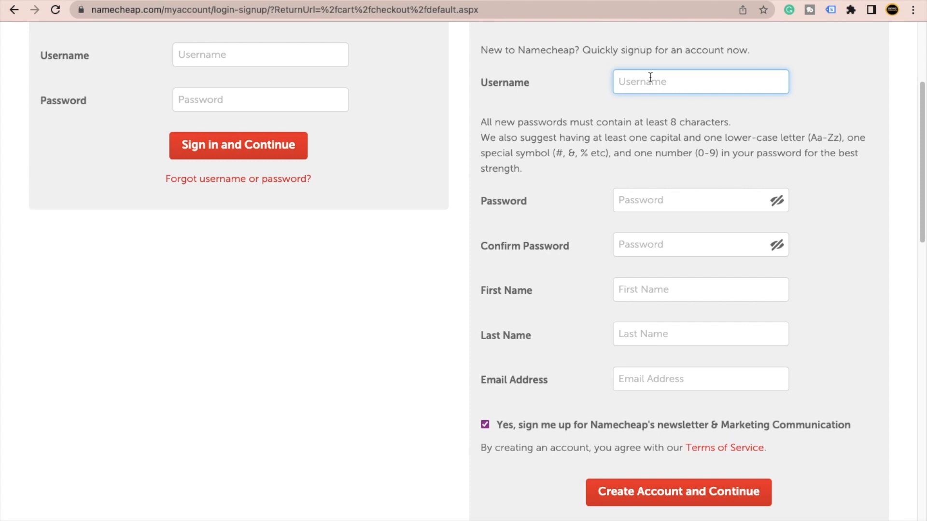
scroll(670, 360, "down", 6)
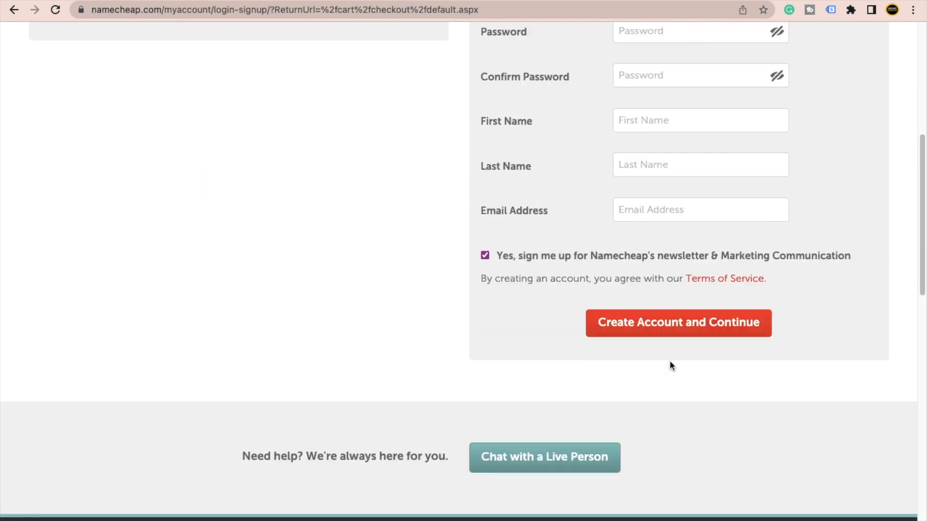
scroll(591, 238, "up", 2)
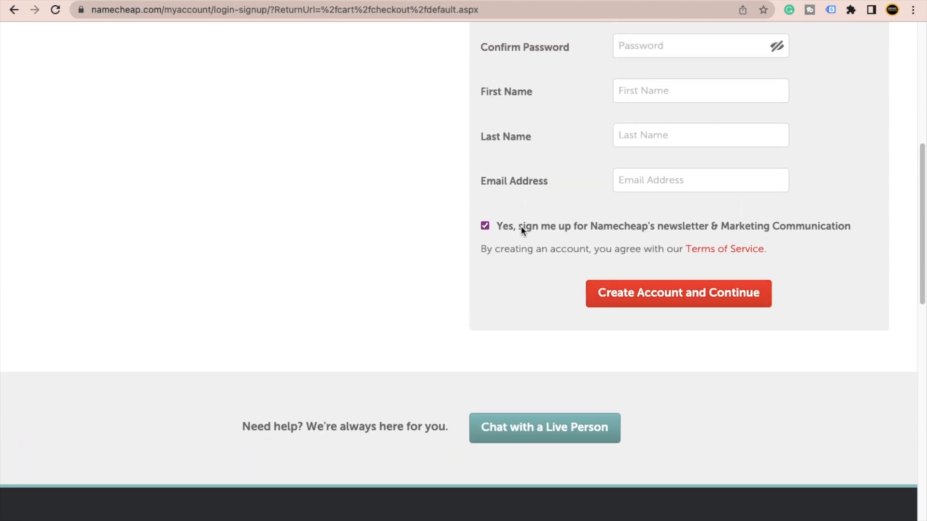
scroll(506, 230, "up", 6)
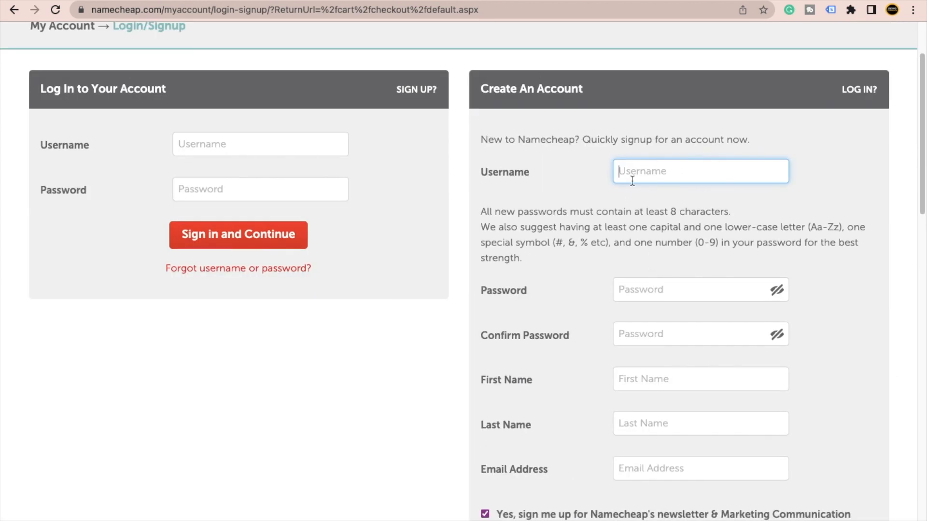
type("beingcommerce")
Fill both password fields with the generated strong password
left_click(644, 290)
left_click(270, 0)
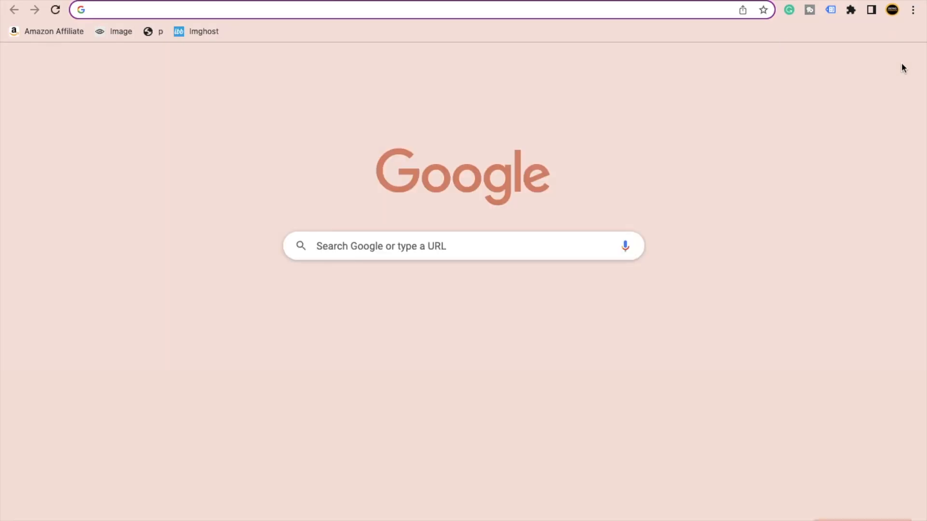
left_click(903, 65)
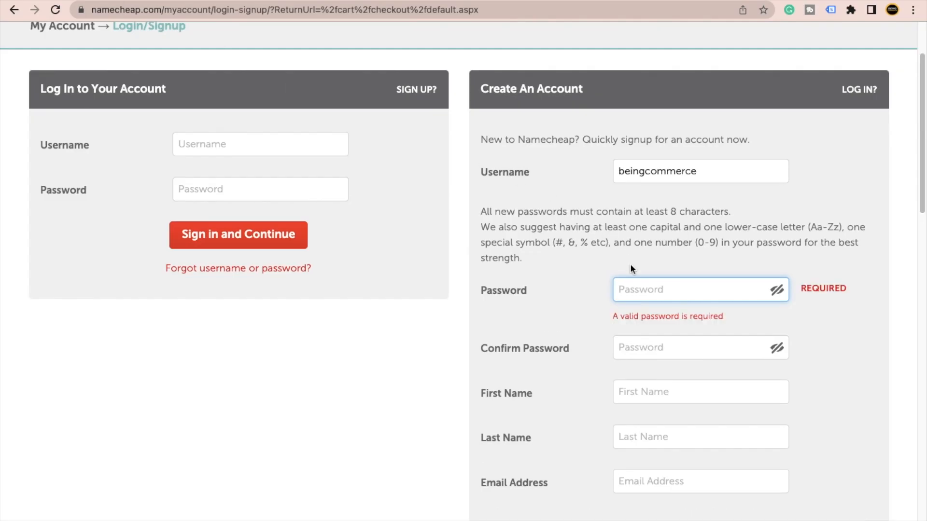
key("super+v")
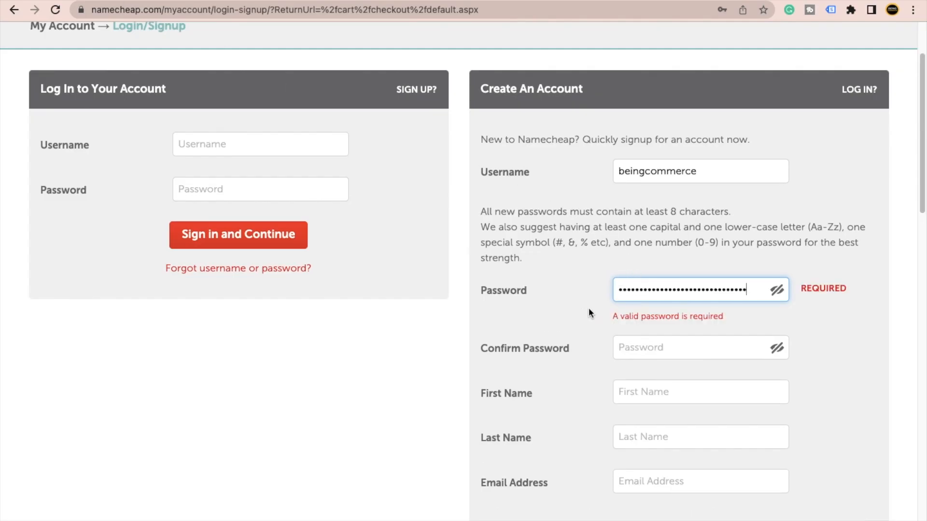
left_click(621, 332)
key("super+v")
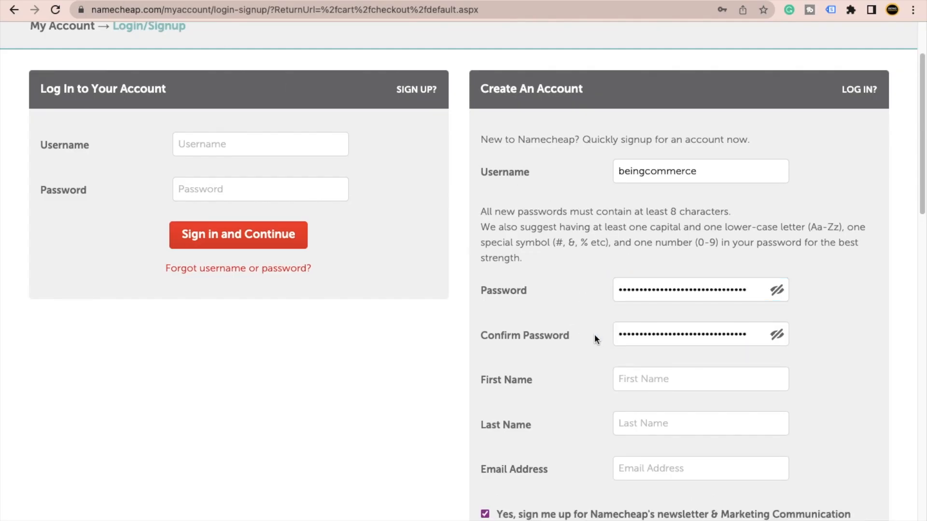
Autofill the saved name and e-mail, then create the account and continue
left_click(645, 378)
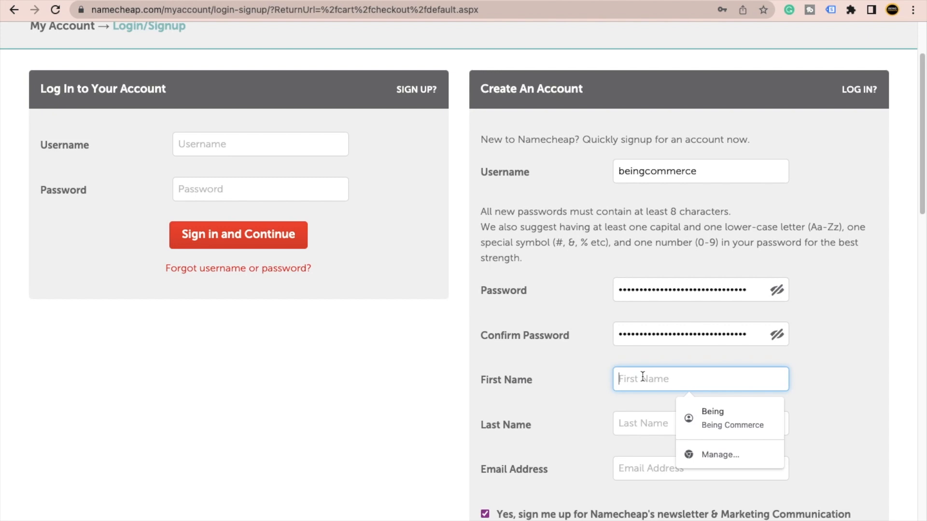
left_click(705, 418)
scroll(566, 404, "down", 2)
scroll(567, 394, "down", 1)
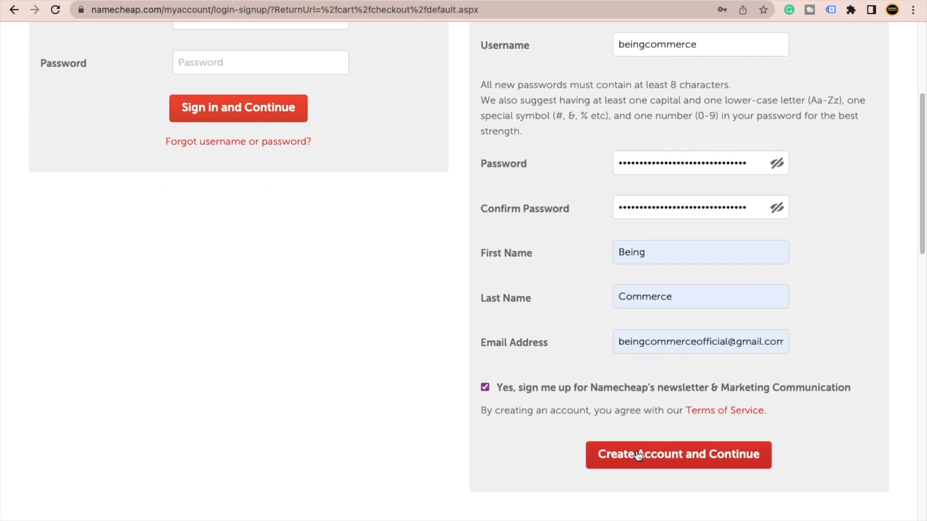
left_click(649, 456)
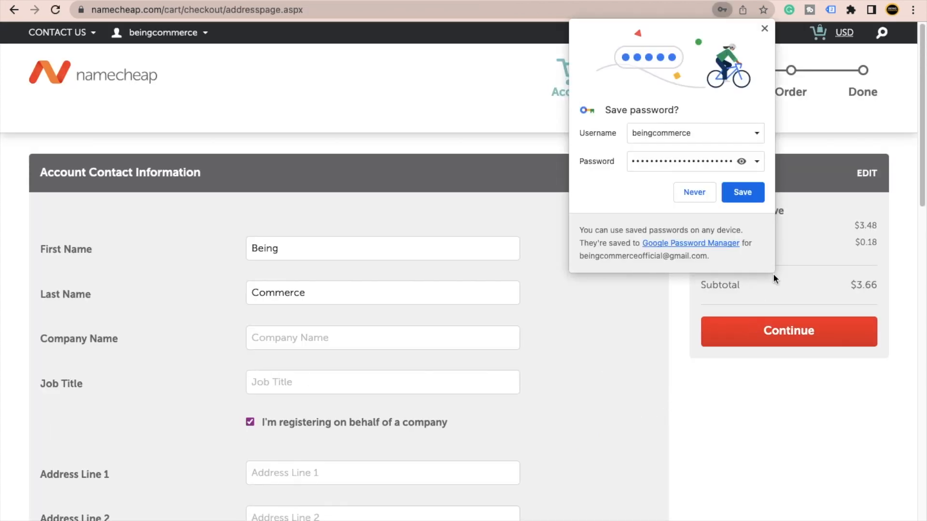
Save the new login in Chrome and review the Account Contact Information form
left_click(729, 192)
scroll(471, 311, "down", 1)
scroll(544, 331, "down", 5)
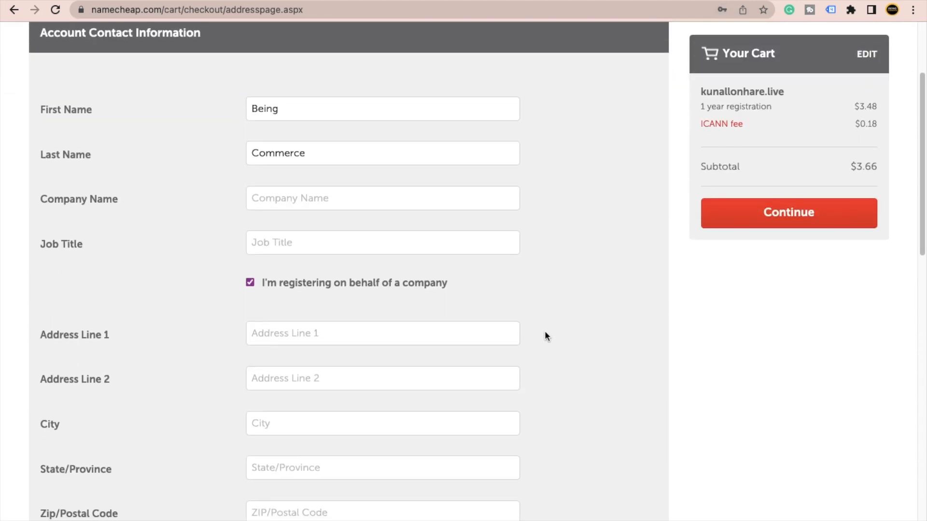
scroll(545, 331, "up", 2)
scroll(543, 332, "up", 3)
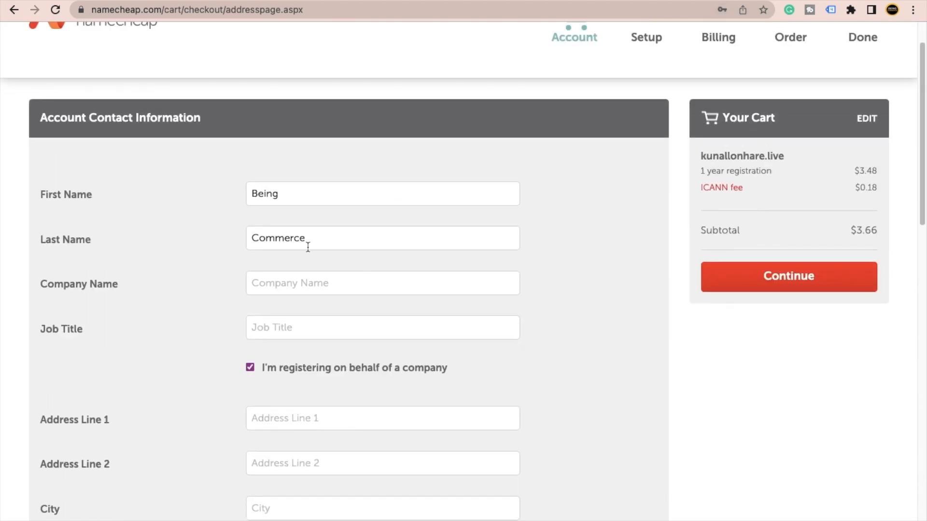
scroll(102, 173, "down", 1)
left_click_drag(41, 101, 197, 118)
scroll(132, 171, "down", 8)
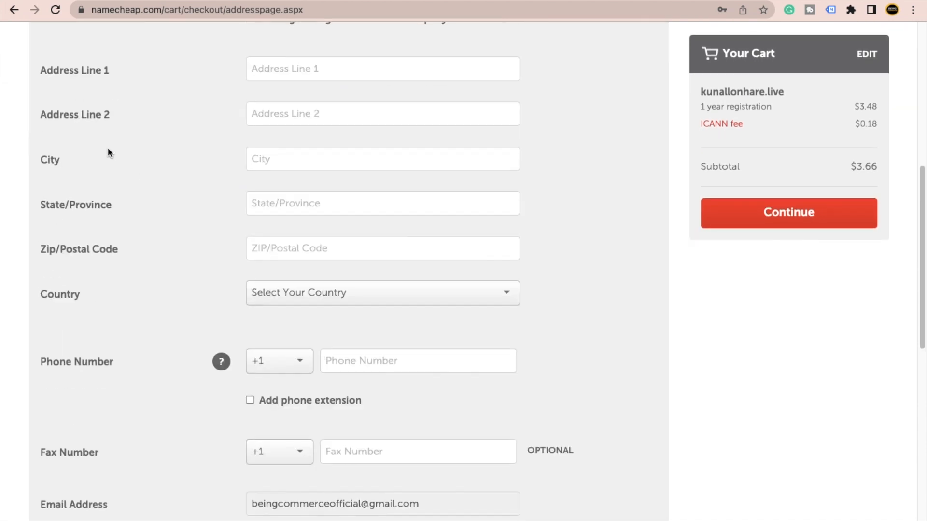
scroll(108, 151, "up", 4)
scroll(133, 169, "up", 5)
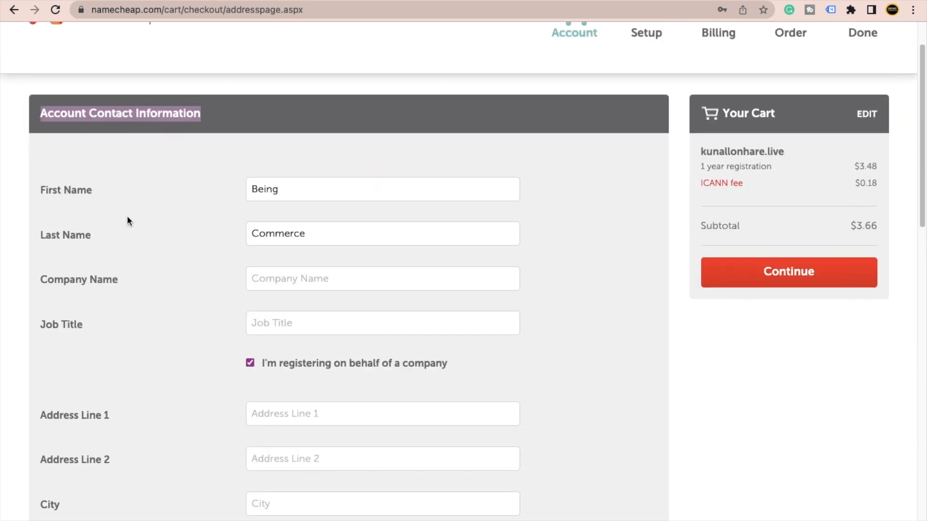
left_click(164, 229)
Point out that the Fax Number field is optional
scroll(251, 251, "down", 2)
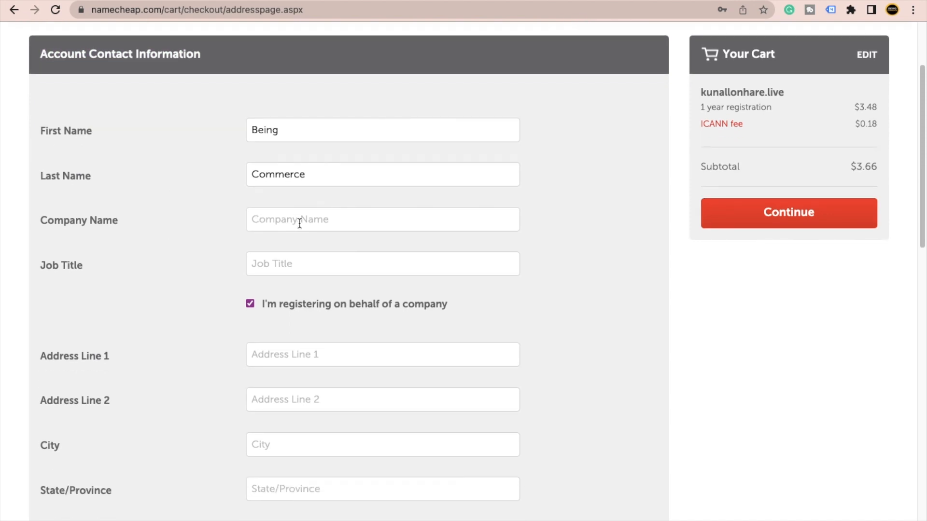
scroll(299, 224, "down", 3)
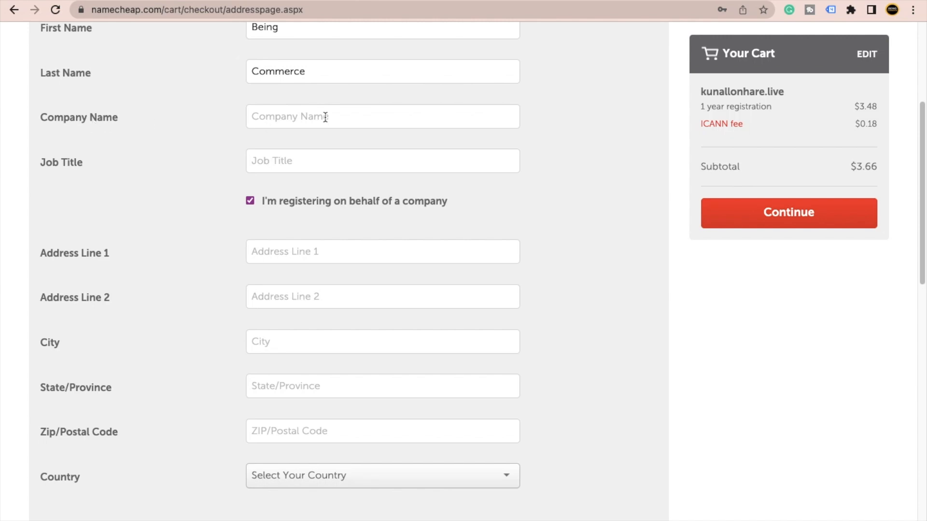
scroll(241, 203, "down", 15)
scroll(230, 227, "up", 10)
scroll(260, 241, "down", 1)
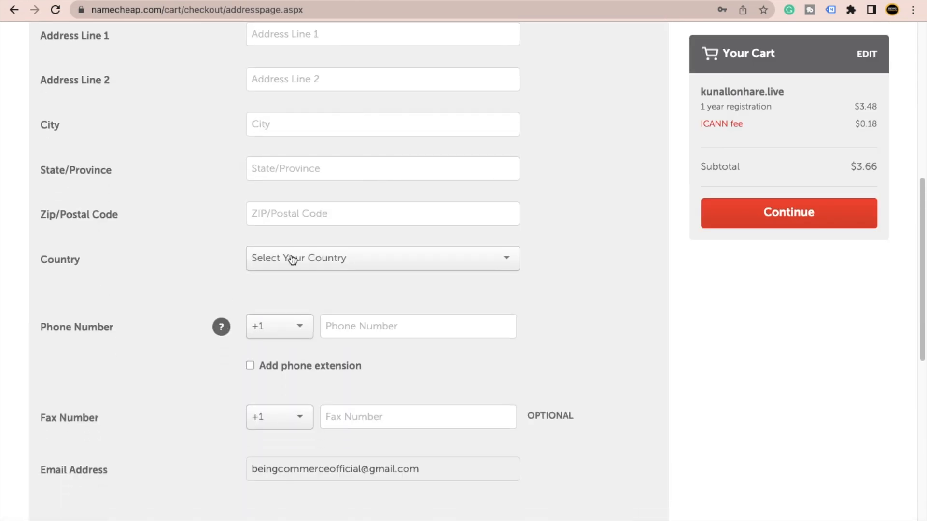
scroll(228, 238, "up", 1)
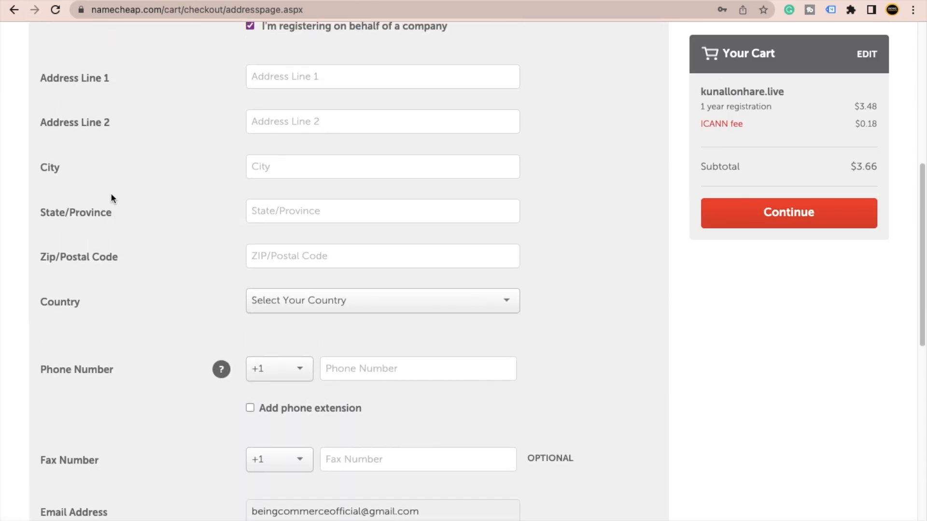
scroll(145, 289, "down", 5)
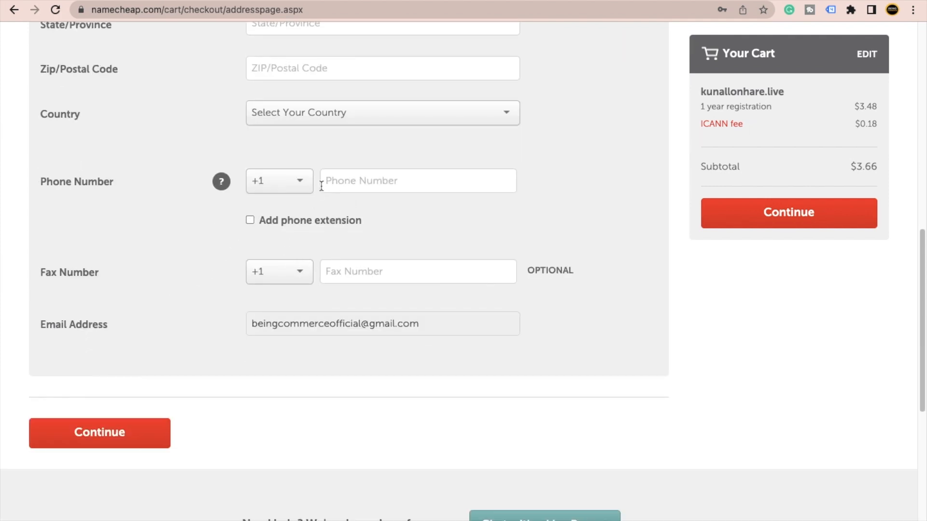
left_click_drag(123, 282, 47, 280)
left_click(130, 287)
left_click_drag(574, 271, 529, 273)
left_click(560, 277)
Submit the contact details to move on to the payment step
scroll(560, 278, "up", 1)
scroll(560, 277, "up", 10)
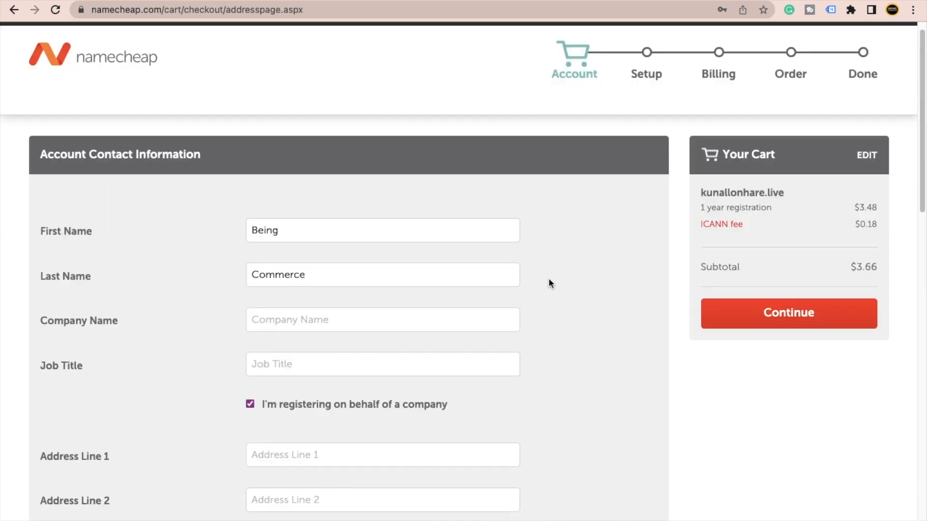
scroll(364, 261, "down", 6)
scroll(367, 265, "down", 10)
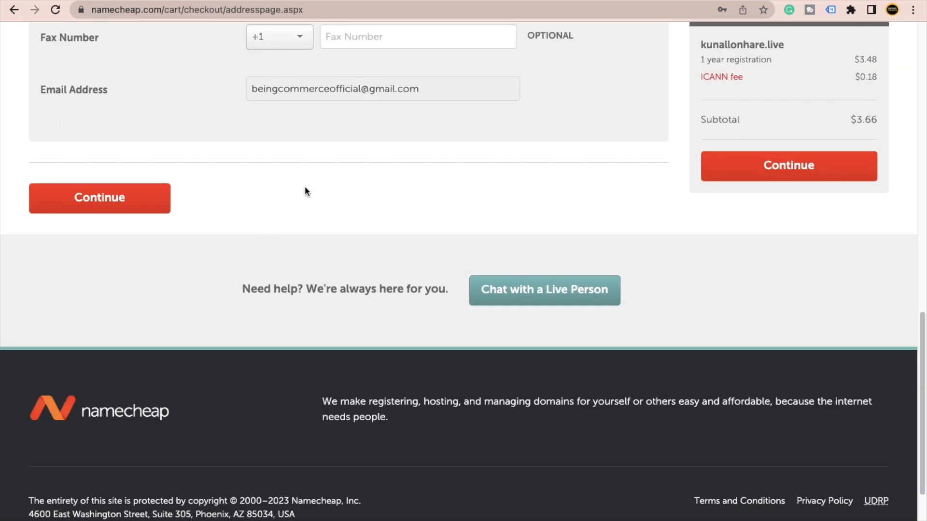
left_click(118, 209)
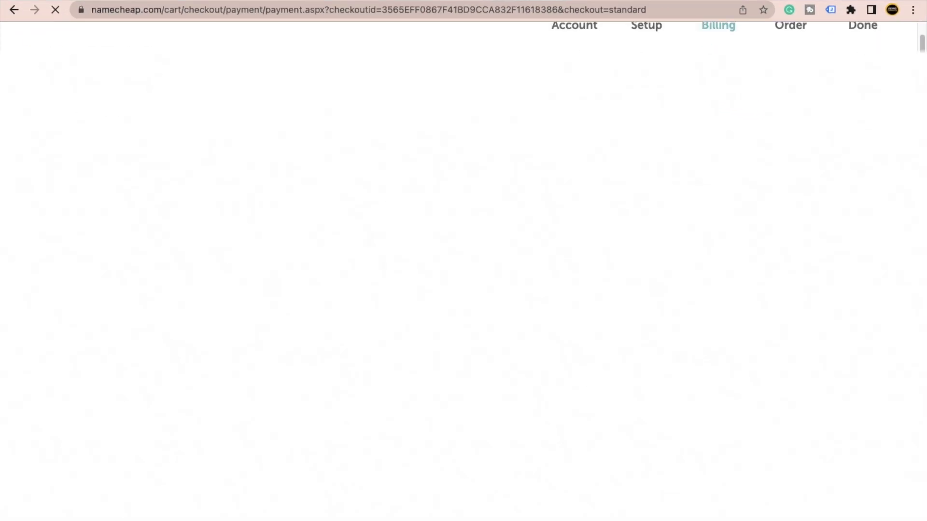
scroll(463, 271, "down", 5)
scroll(463, 270, "up", 8)
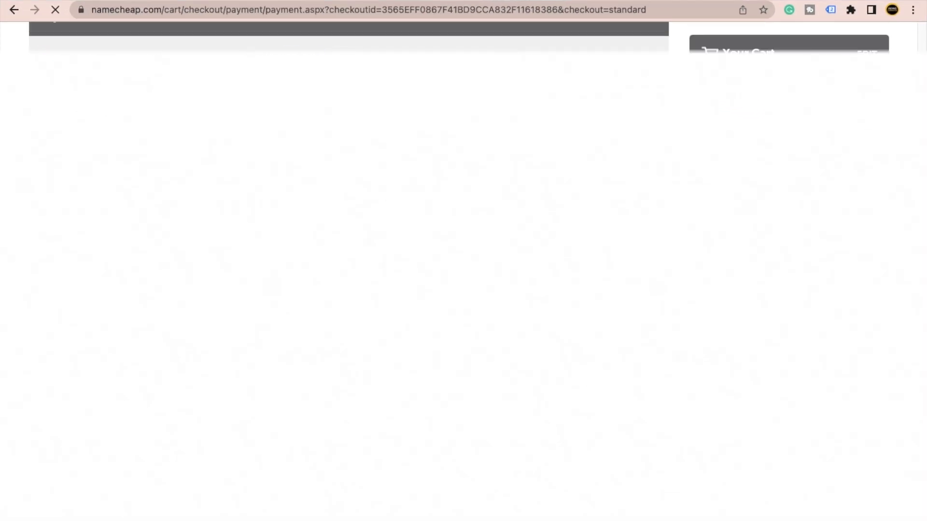
Continue past payment, review the $3.66 subtotal and pay for the .live domain
scroll(464, 270, "down", 1)
scroll(463, 270, "down", 1)
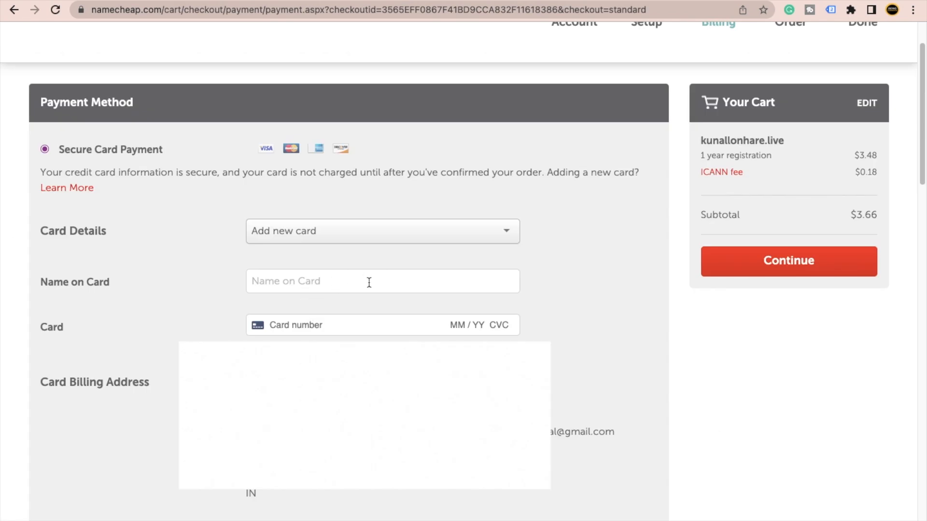
left_click(793, 273)
left_click_drag(737, 212, 674, 223)
left_click(674, 222)
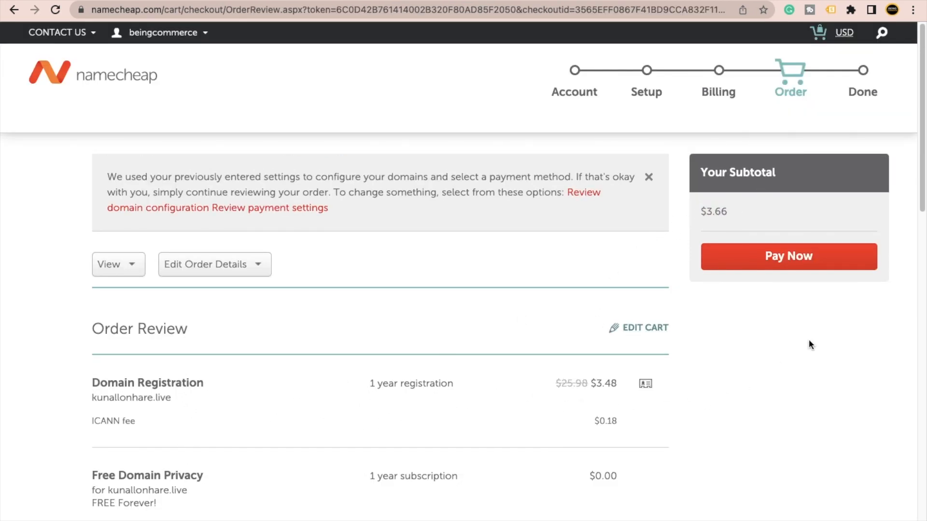
left_click(797, 256)
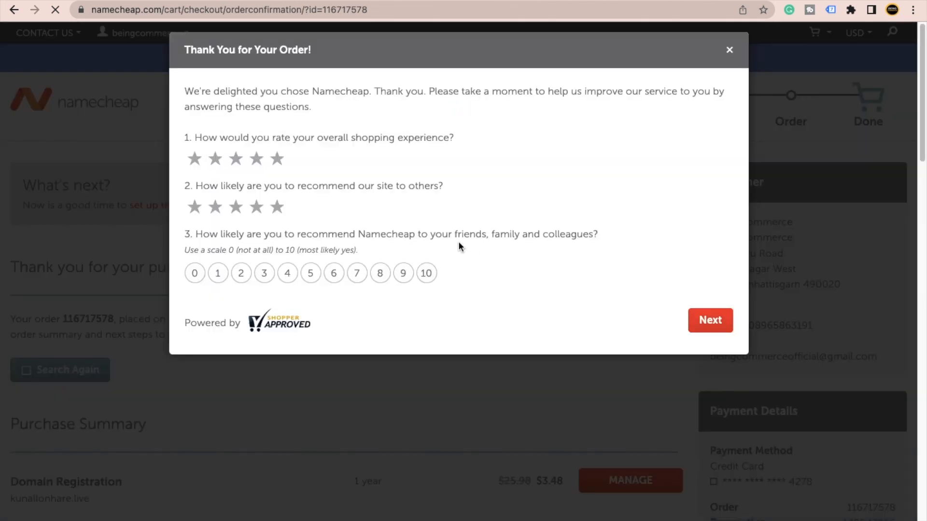
Close the thank-you survey and open MANAGE for the purchased .live domain
left_click(734, 51)
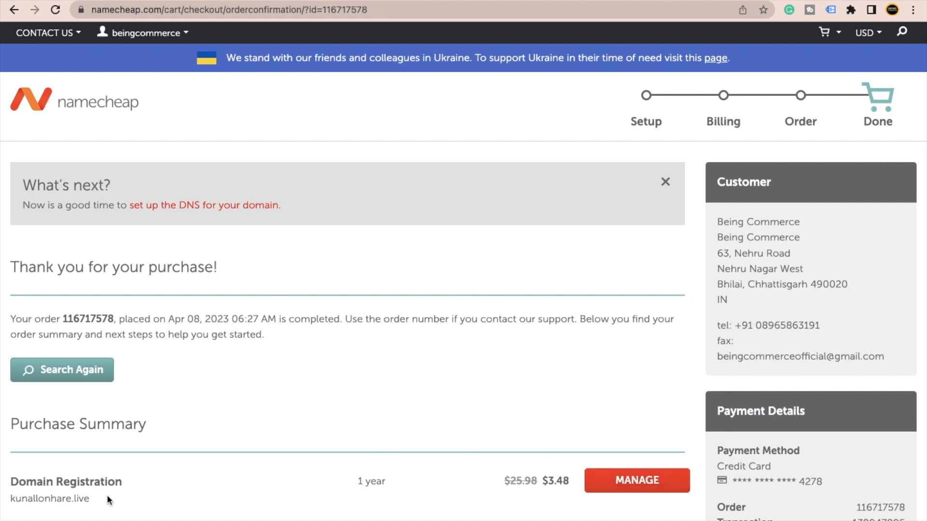
left_click(632, 485)
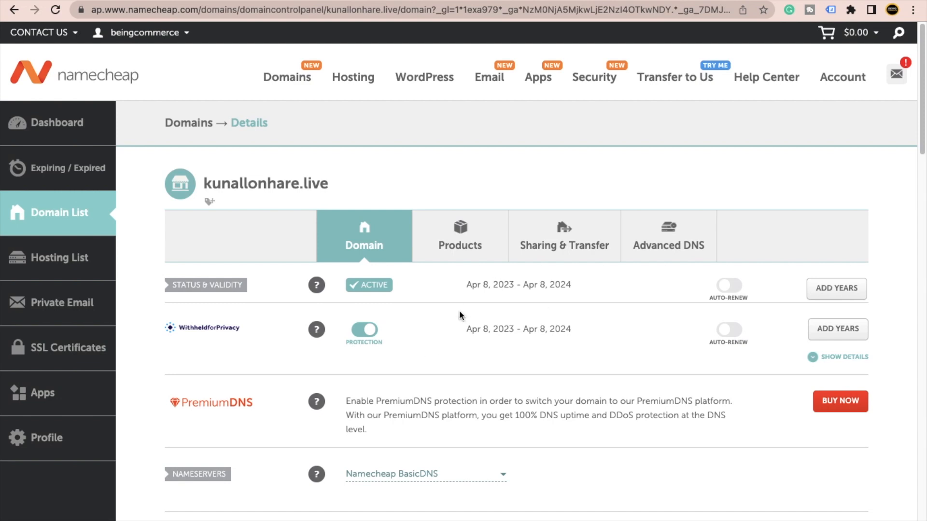
Return to the Namecheap homepage and load my-link.in/namecheap in a new tab
left_click(84, 82)
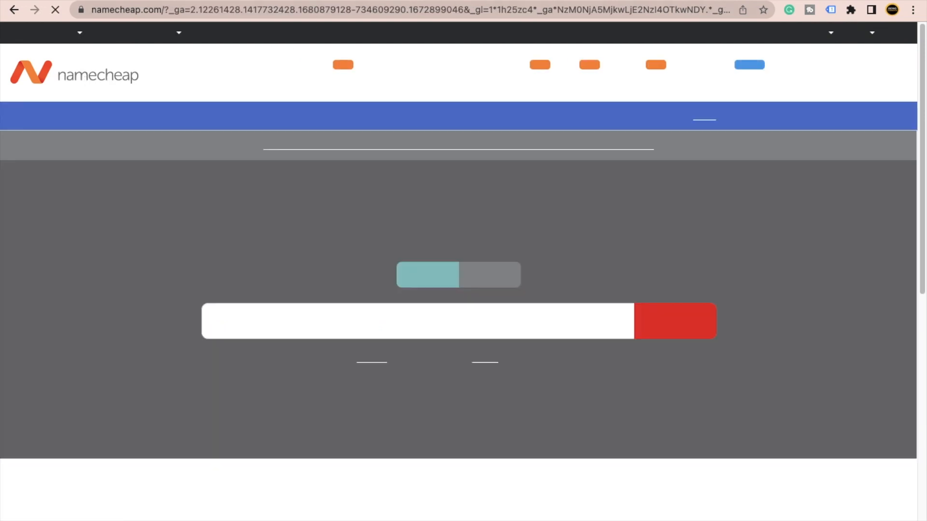
key("super+t")
type("MY")
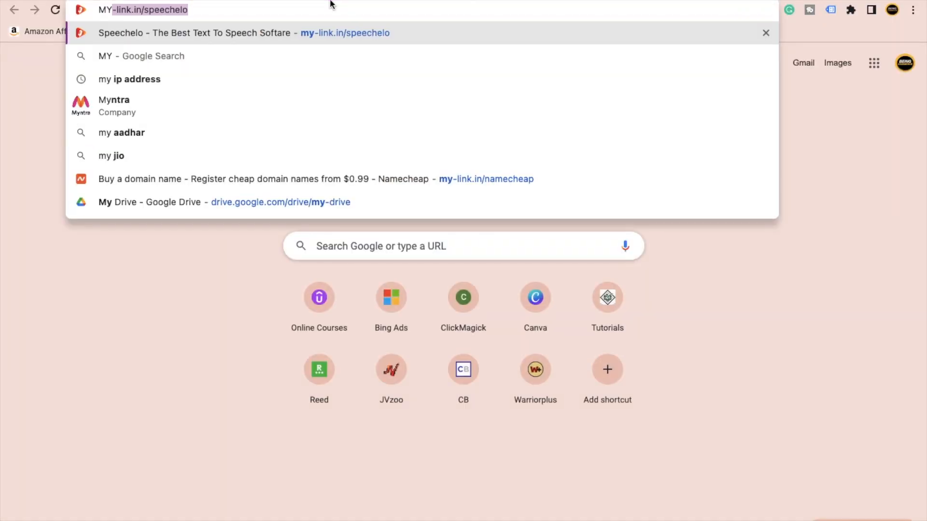
key("BackSpace")
key("BackSpace")
key("BackSpace")
type("my-link.in/")
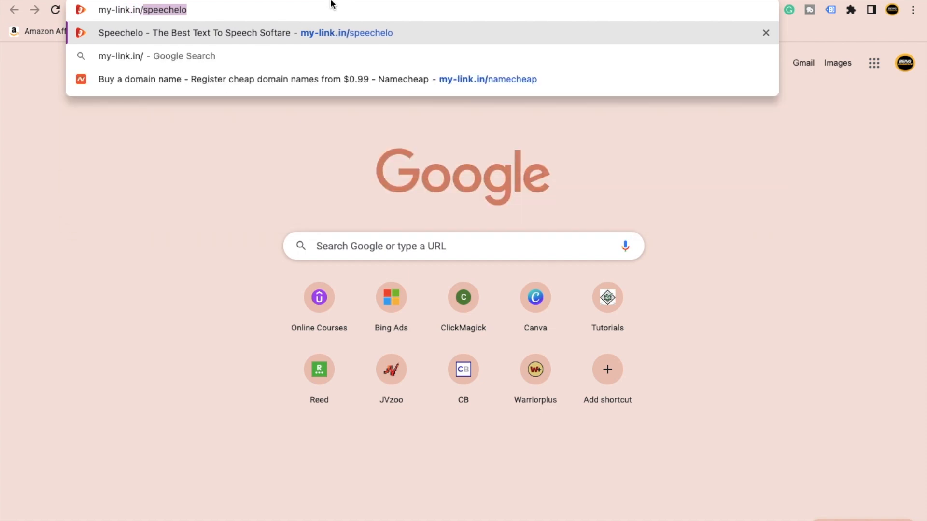
type("n")
key("Return")
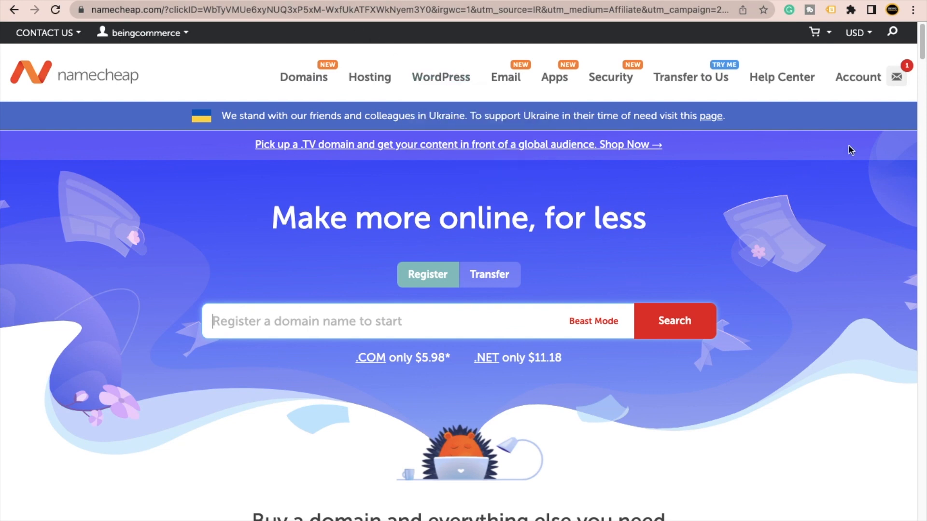
Open Account > Domain List to see the active .live domain
mouse_move(869, 80)
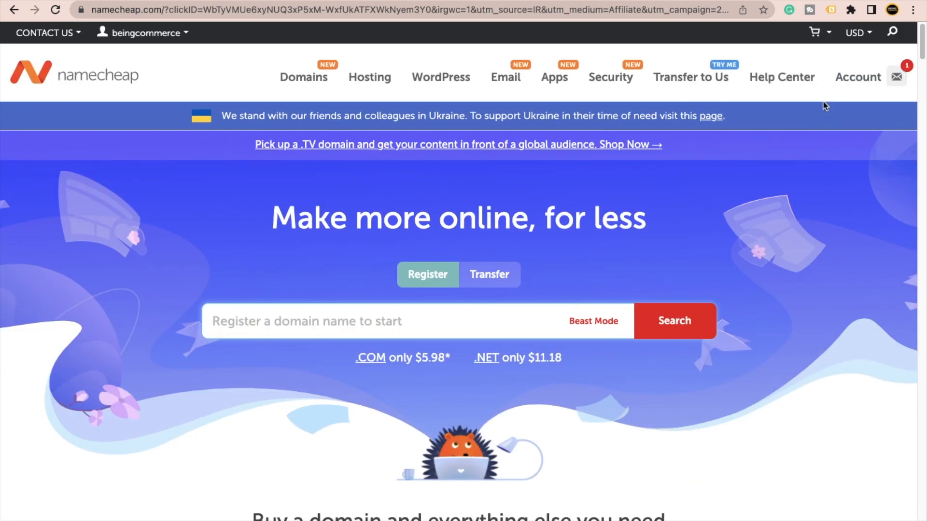
mouse_move(858, 81)
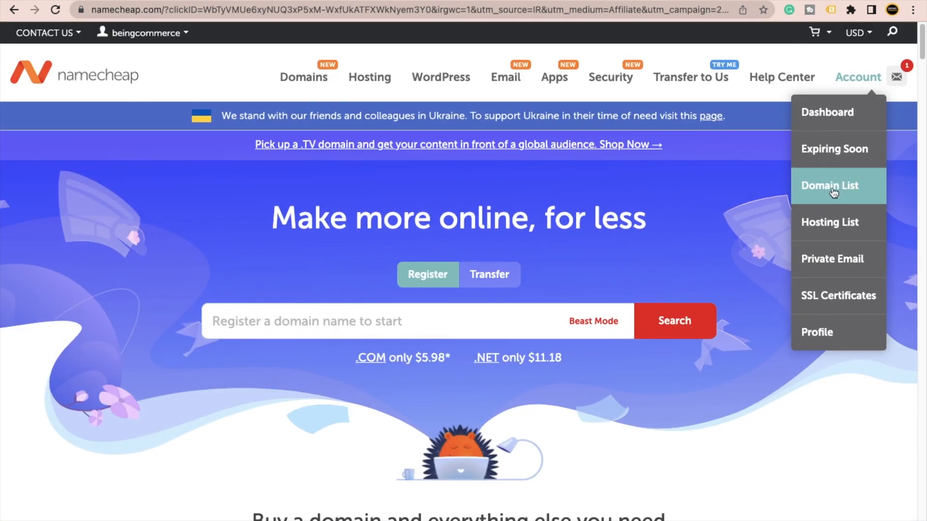
left_click(832, 193)
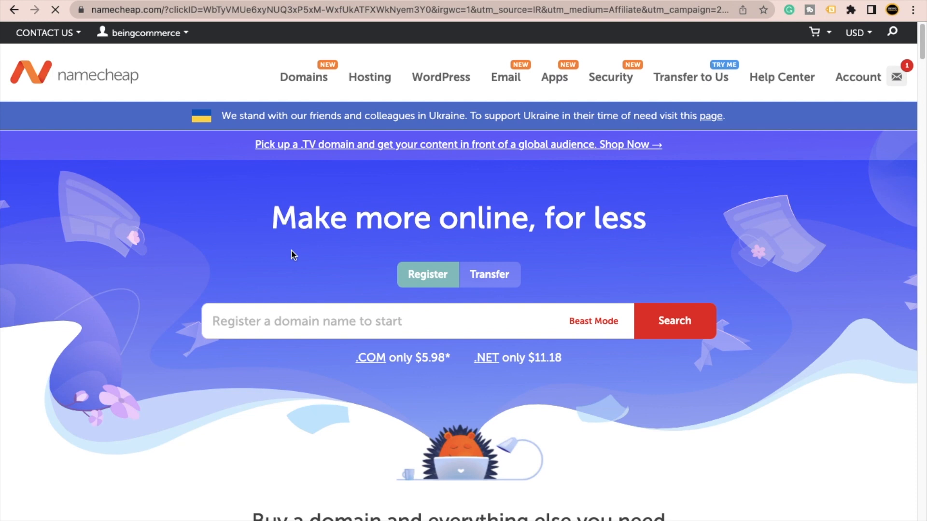
mouse_move(869, 80)
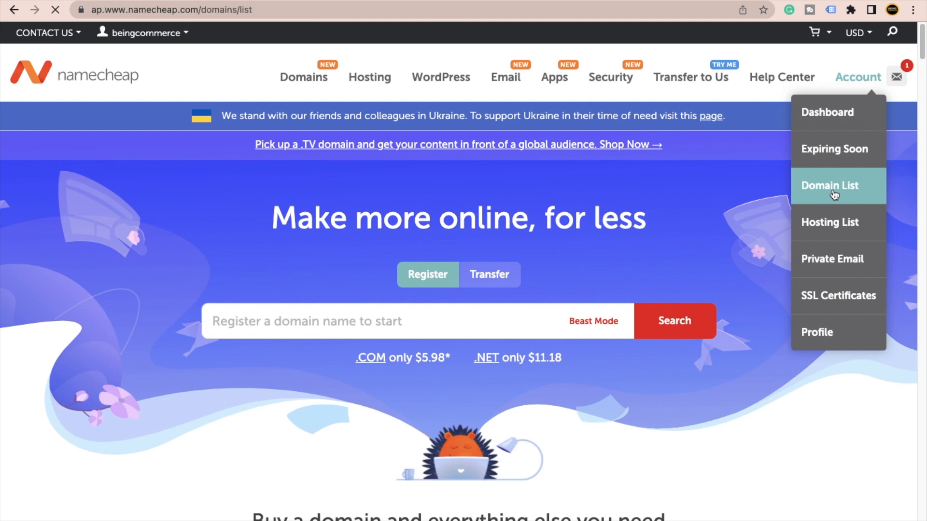
left_click(834, 194)
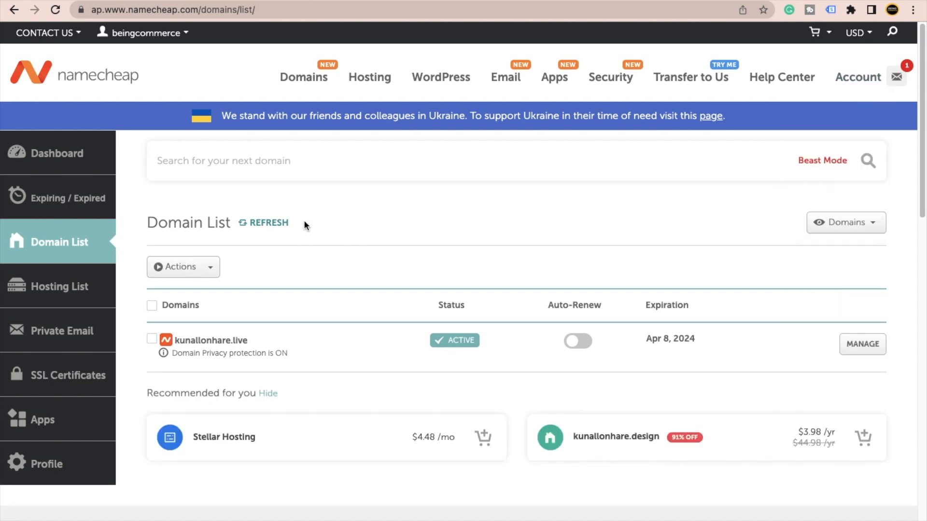
Open management for the .live domain from the Domain List
scroll(241, 340, "down", 1)
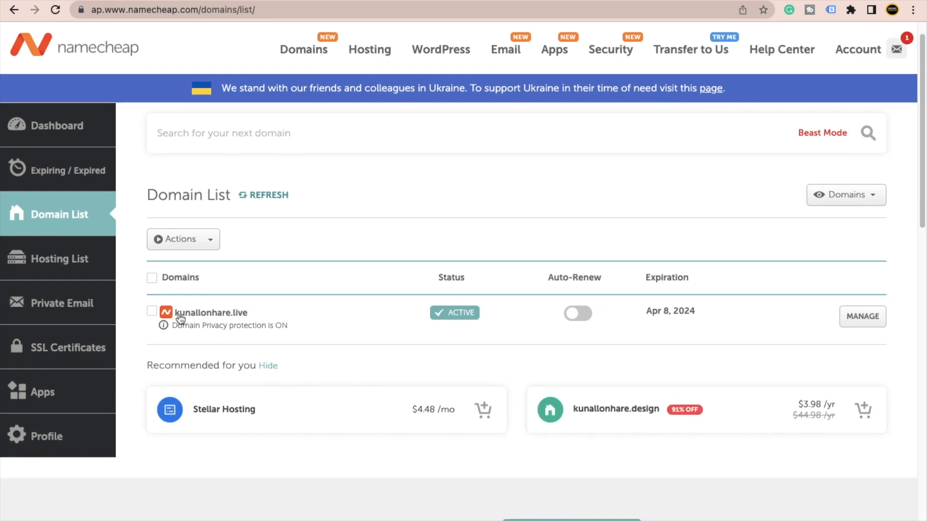
left_click_drag(175, 314, 250, 309)
left_click(413, 221)
left_click(860, 317)
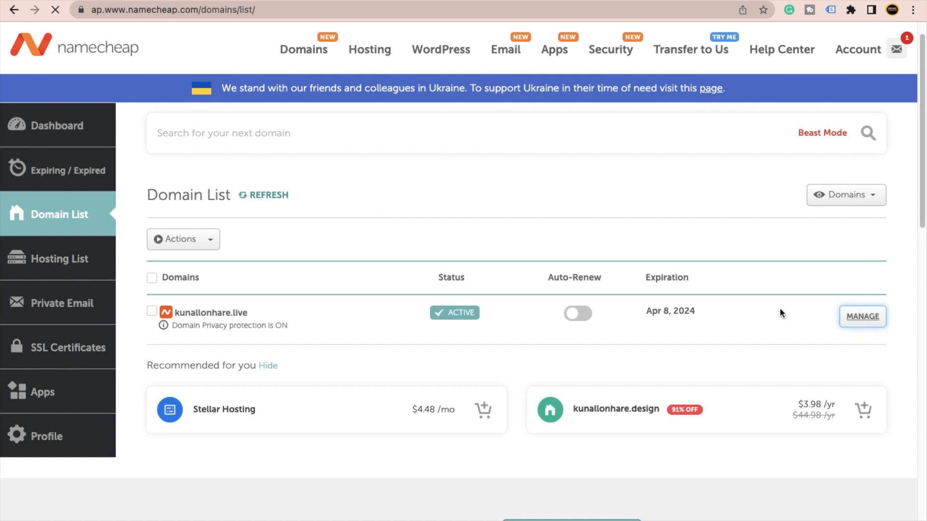
Inspect the Nameservers dropdown and leave Namecheap BasicDNS selected
scroll(381, 329, "down", 3)
scroll(373, 291, "up", 2)
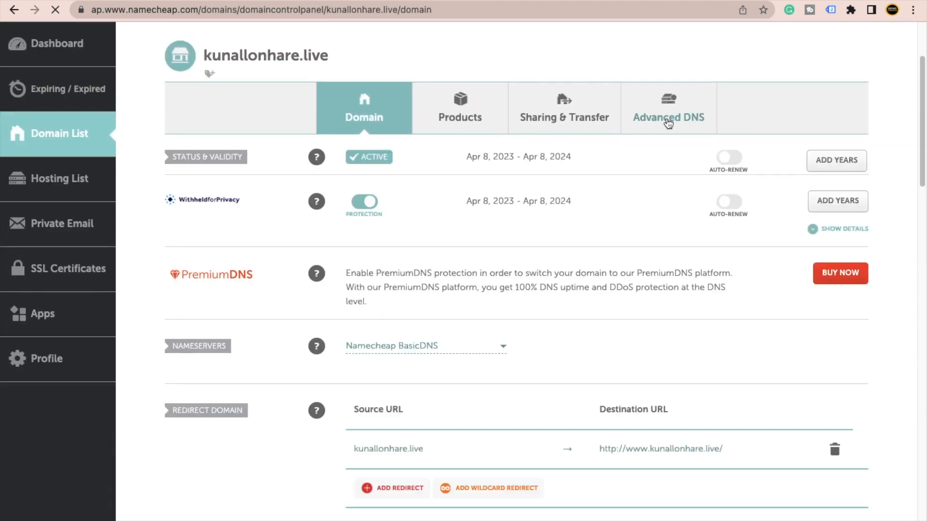
scroll(378, 222, "down", 2)
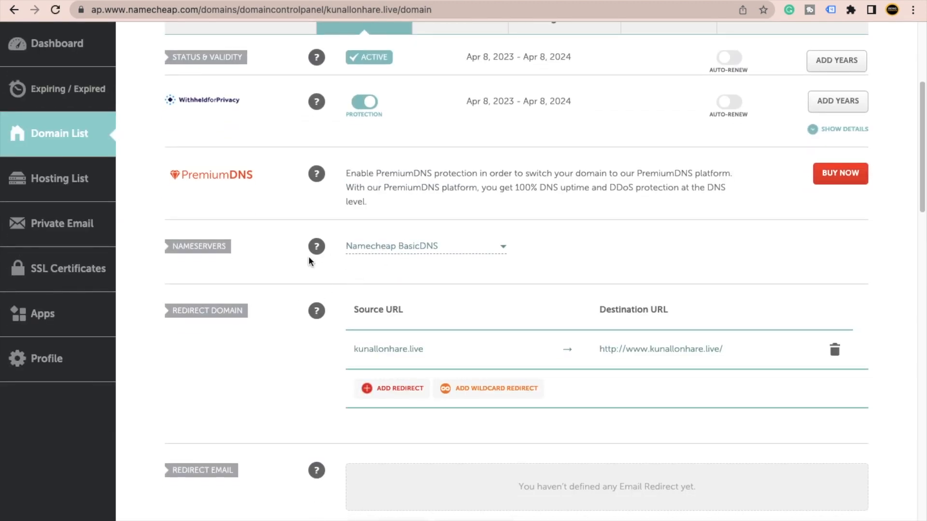
left_click(453, 246)
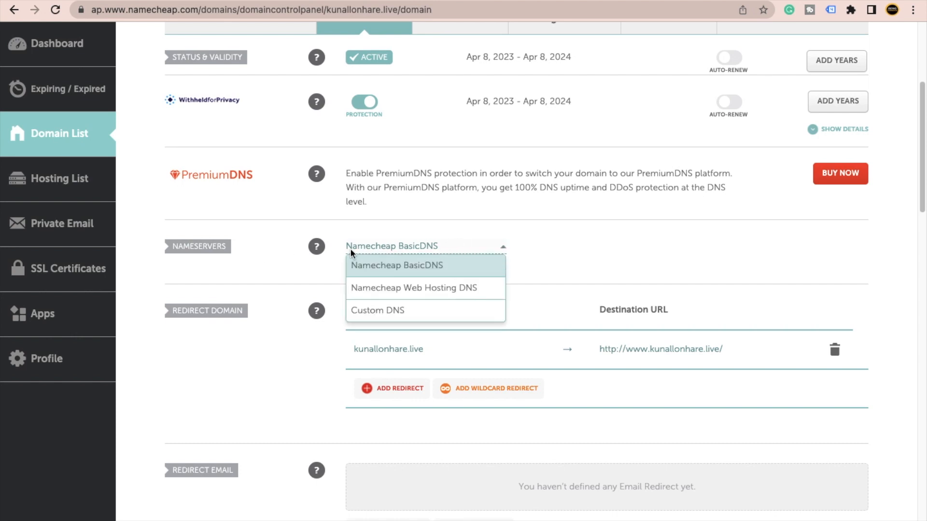
left_click(305, 250)
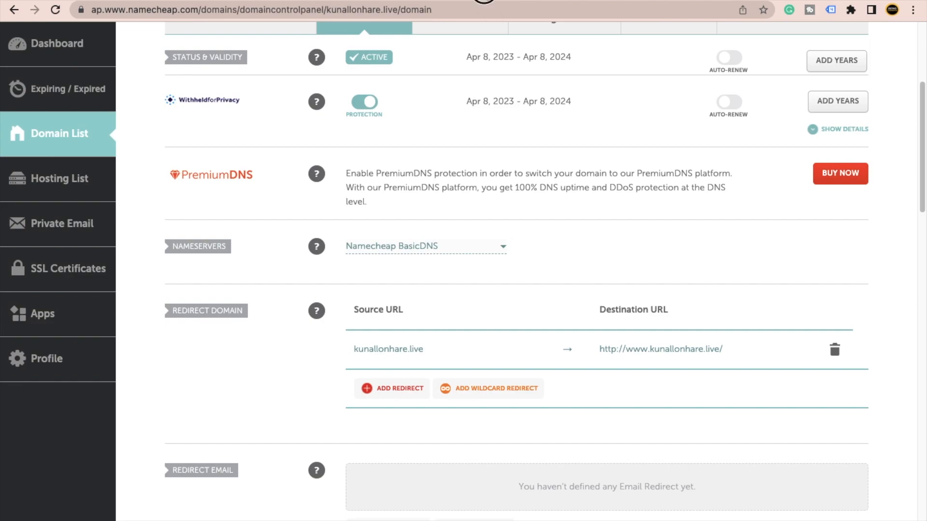
Load hpanel.hostinger.com in a new tab and view the Hosting page with the Premium Web Hosting plan
left_click(487, 0)
type("h")
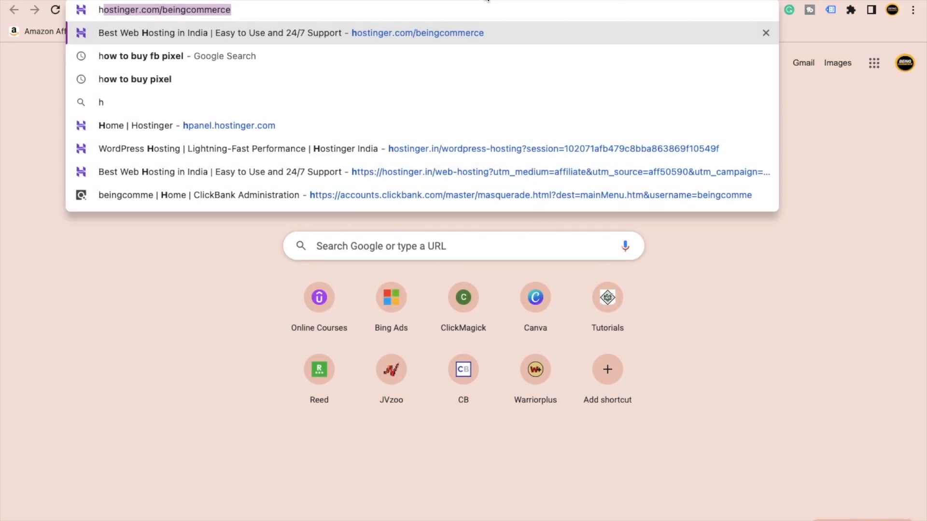
type("p")
key("Return")
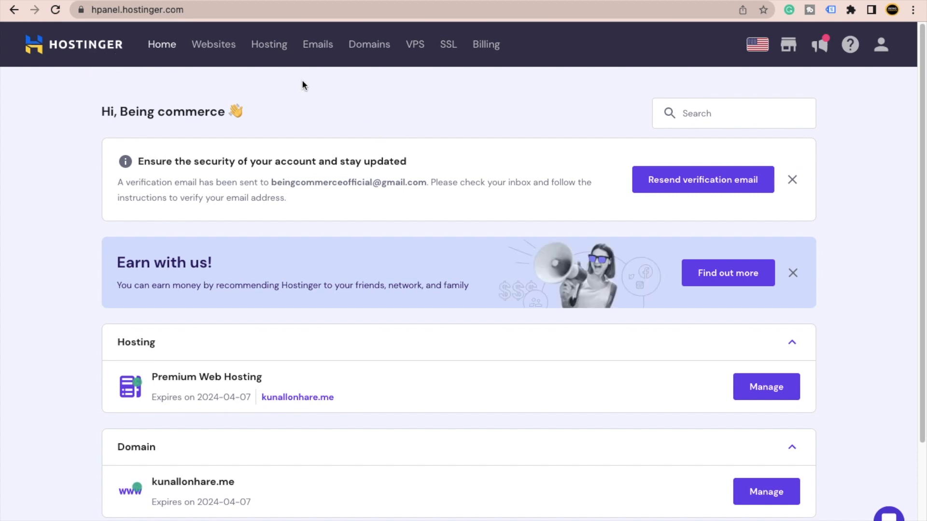
left_click(257, 46)
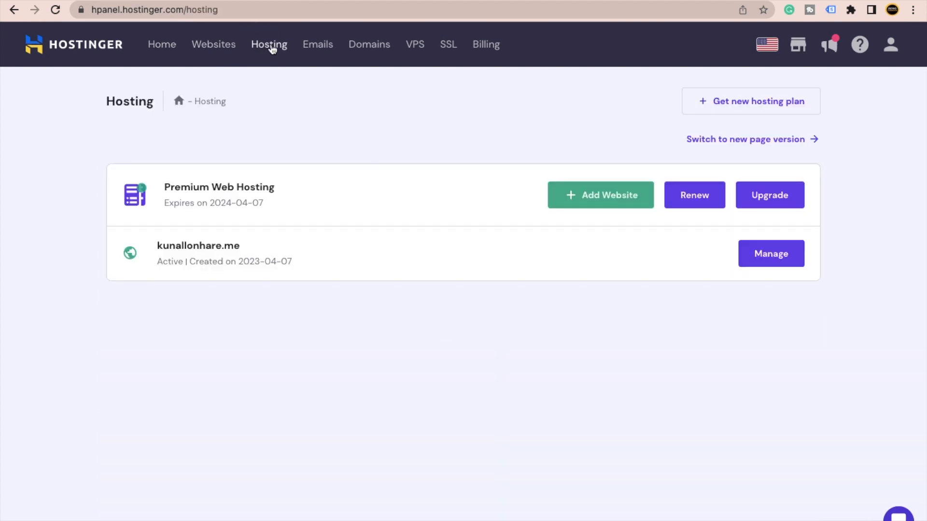
scroll(271, 48, "up", 5)
scroll(268, 62, "down", 5)
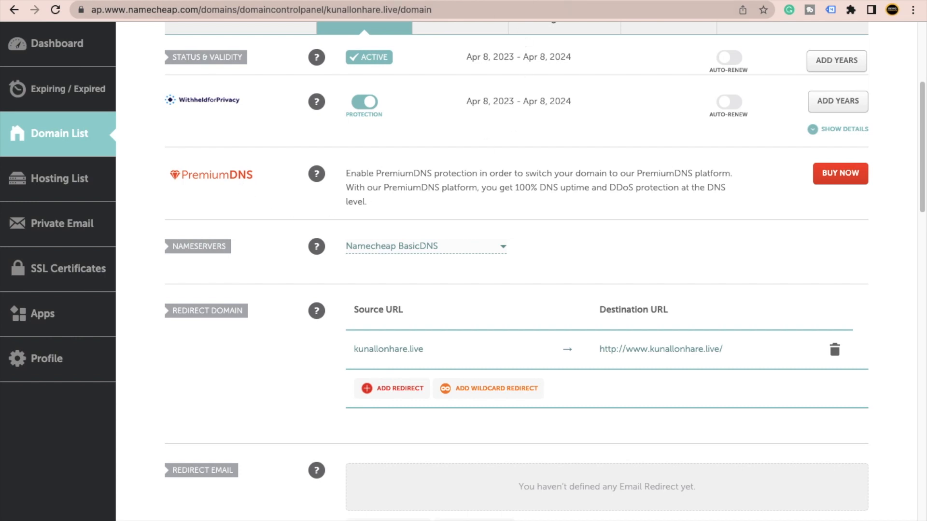
left_click(530, 0)
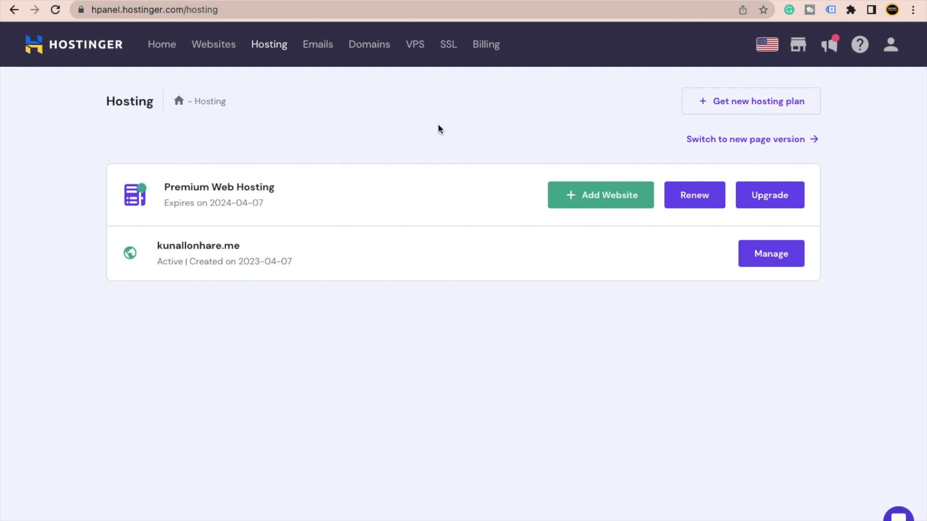
Add a new website to the Premium Web Hosting plan and pick Online store as its type
left_click(583, 199)
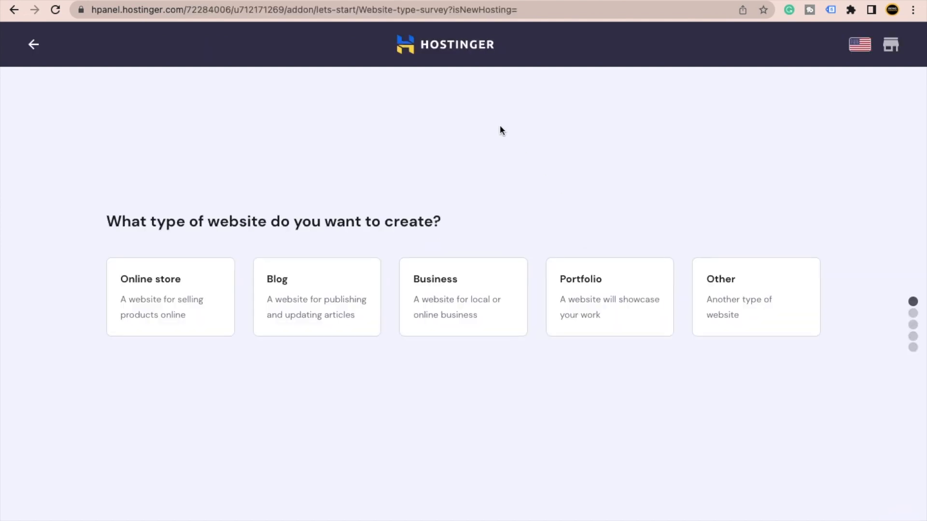
left_click(395, 1)
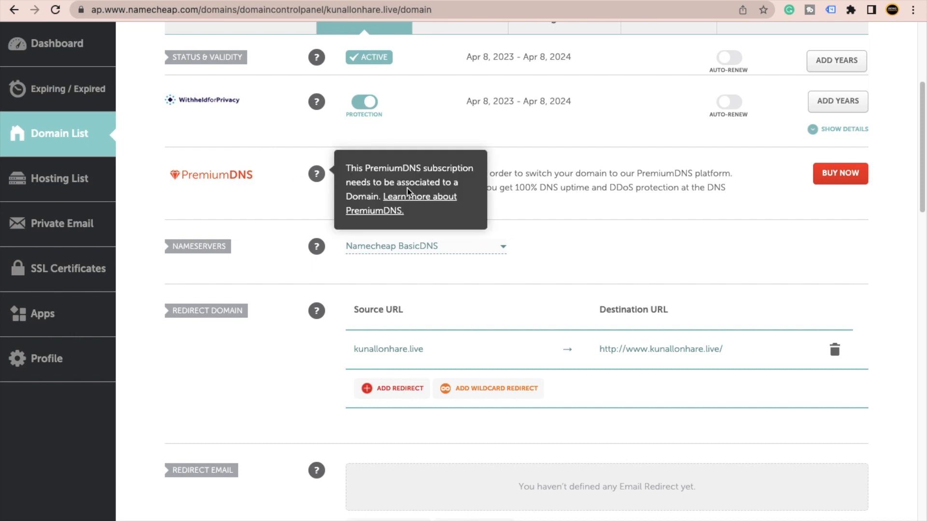
left_click(579, 0)
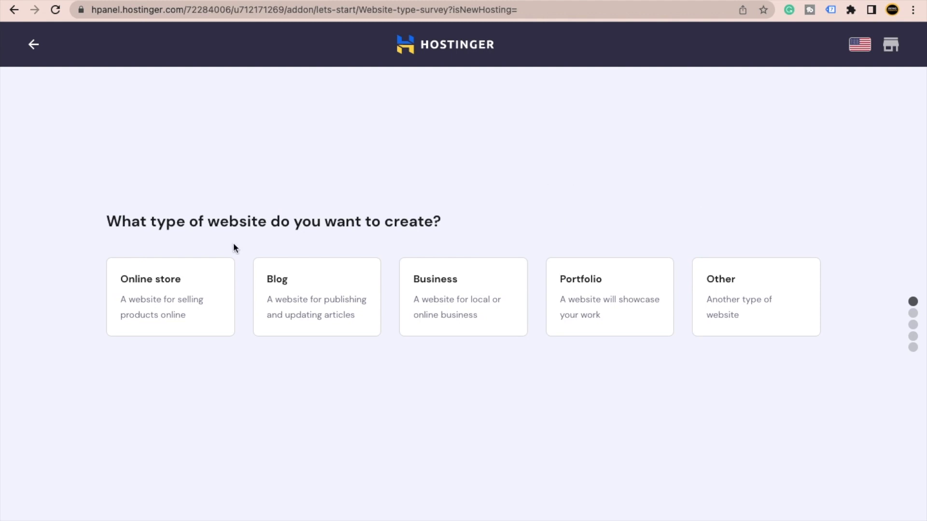
left_click(183, 288)
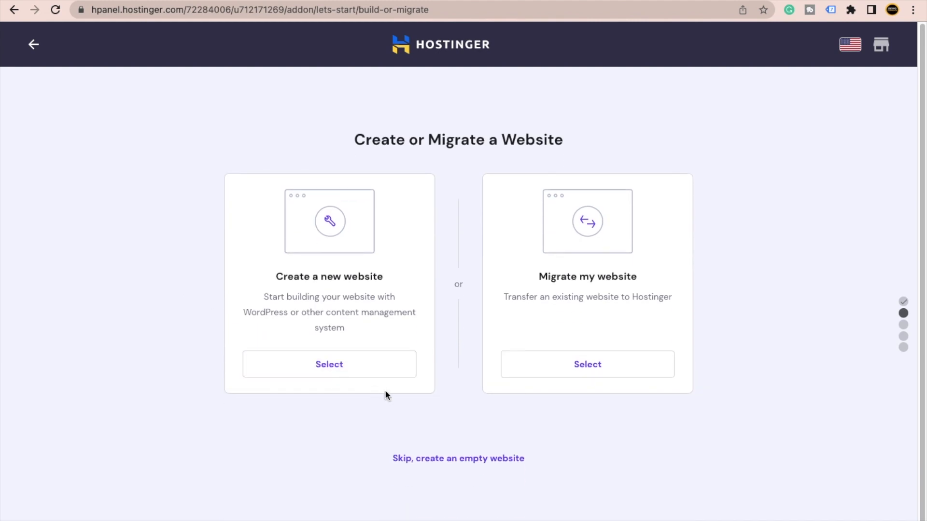
Skip building a site, create an empty website and choose Use an Existing Domain
left_click(471, 461)
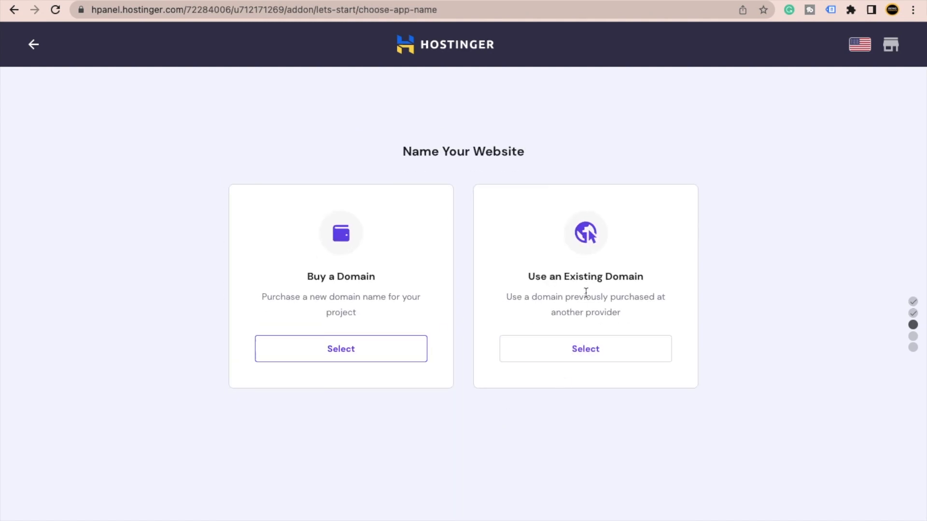
left_click_drag(530, 276, 641, 276)
left_click(741, 289)
scroll(741, 290, "up", 5)
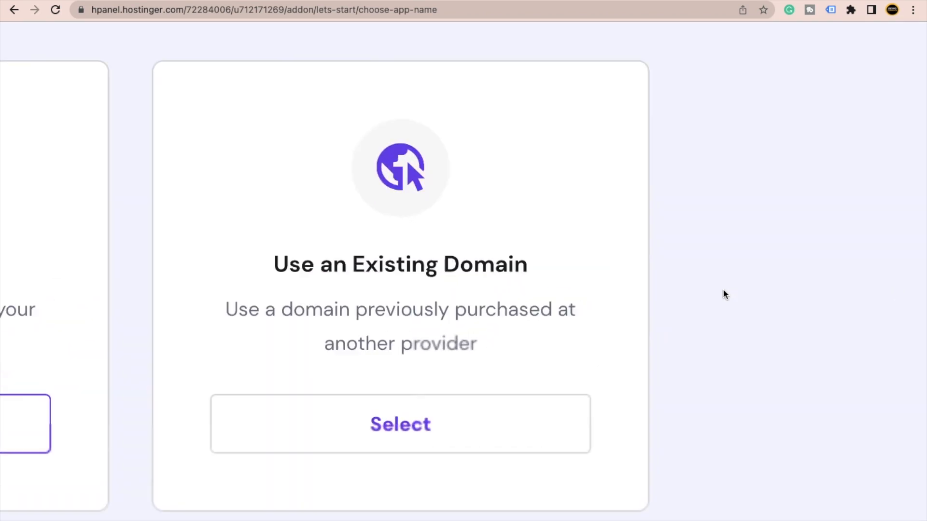
left_click_drag(287, 266, 529, 266)
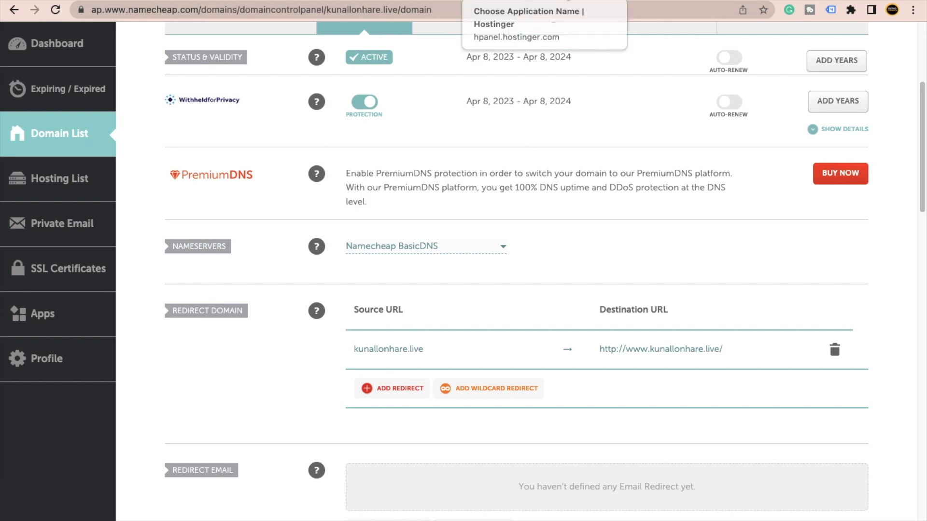
left_click(559, 1)
left_click(596, 259)
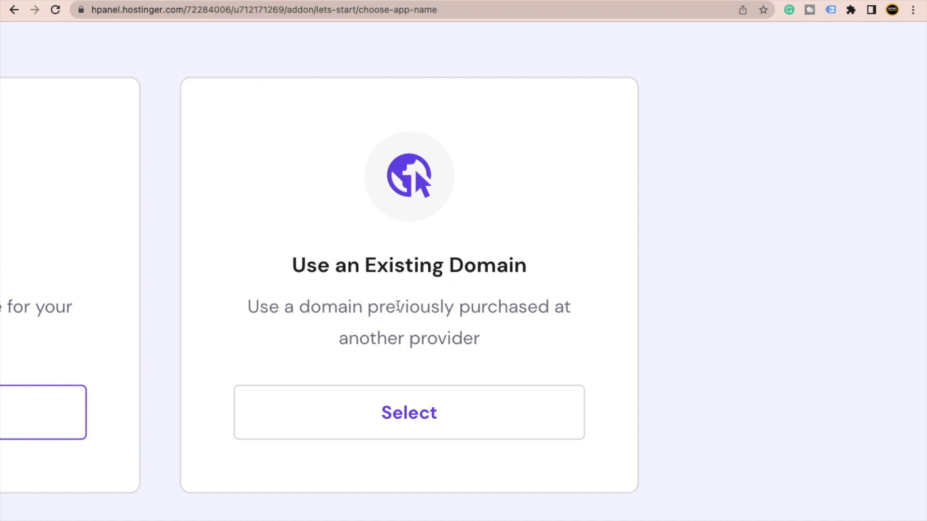
left_click_drag(290, 268, 527, 265)
left_click(595, 267)
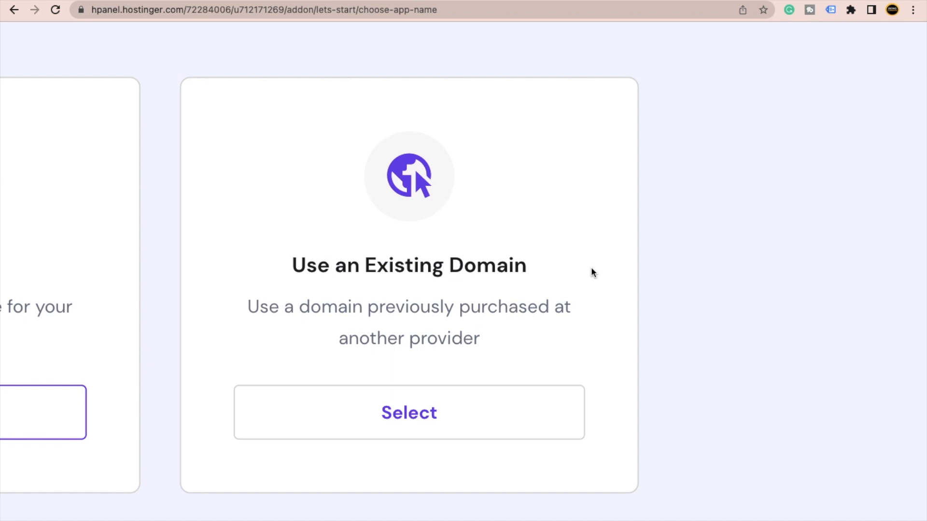
left_click(435, 419)
scroll(491, 360, "left", 5)
scroll(473, 353, "down", 5)
Copy kunallonhare.live from Namecheap and paste it into the Hostinger domain field
left_click(325, 393)
left_click(362, 0)
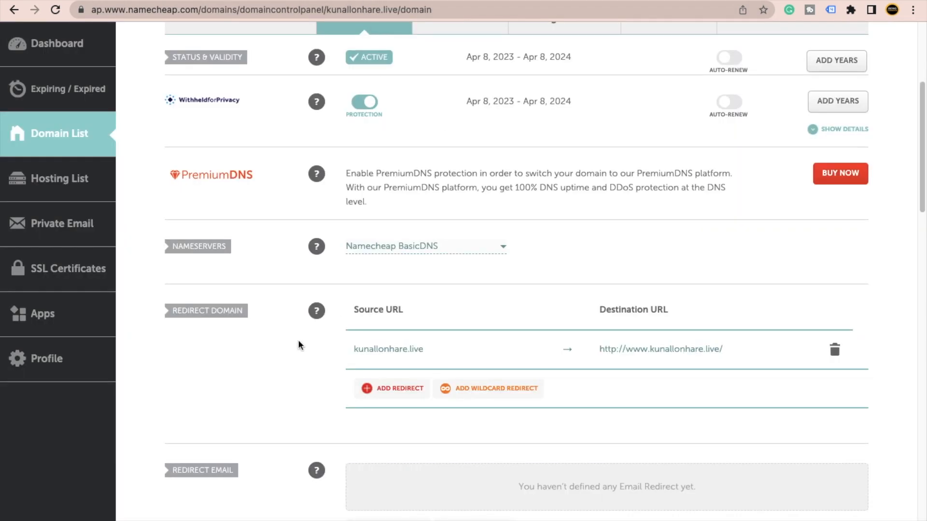
scroll(372, 319, "up", 5)
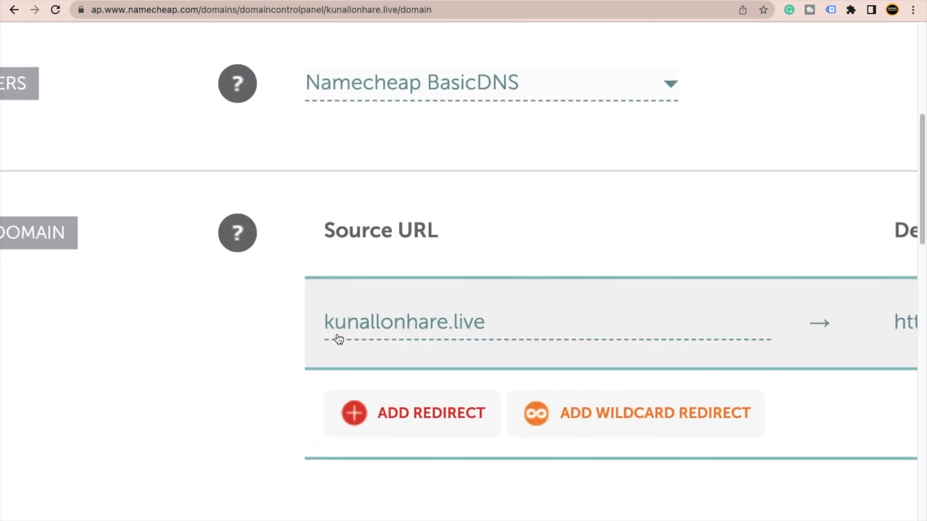
right_click(351, 324)
left_click(241, 321)
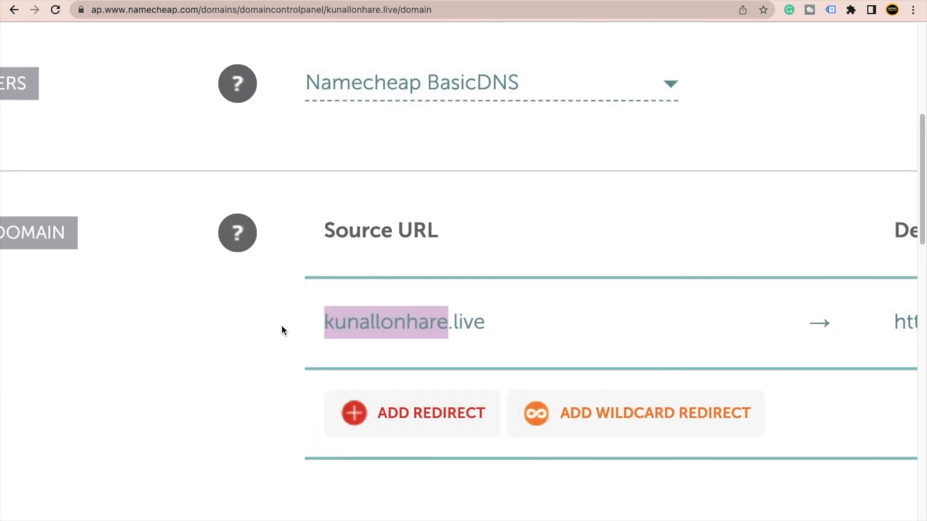
scroll(252, 329, "down", 5)
left_click(223, 338)
scroll(223, 337, "down", 5)
scroll(231, 330, "up", 5)
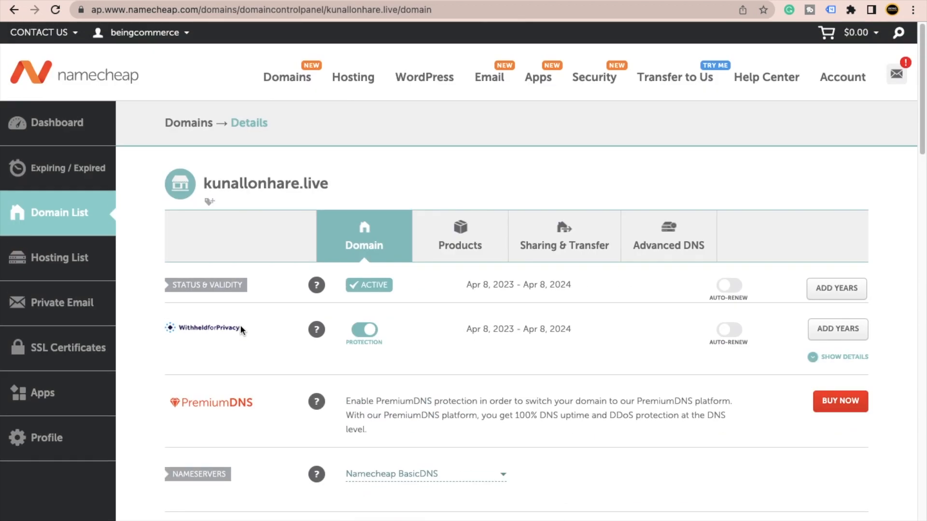
left_click_drag(206, 184, 328, 183)
right_click(324, 181)
left_click(351, 210)
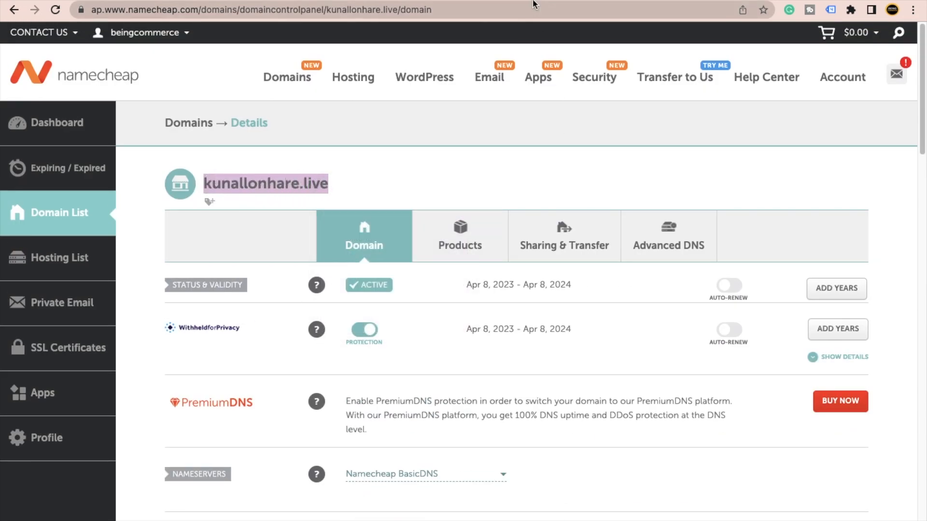
left_click(531, 2)
right_click(283, 403)
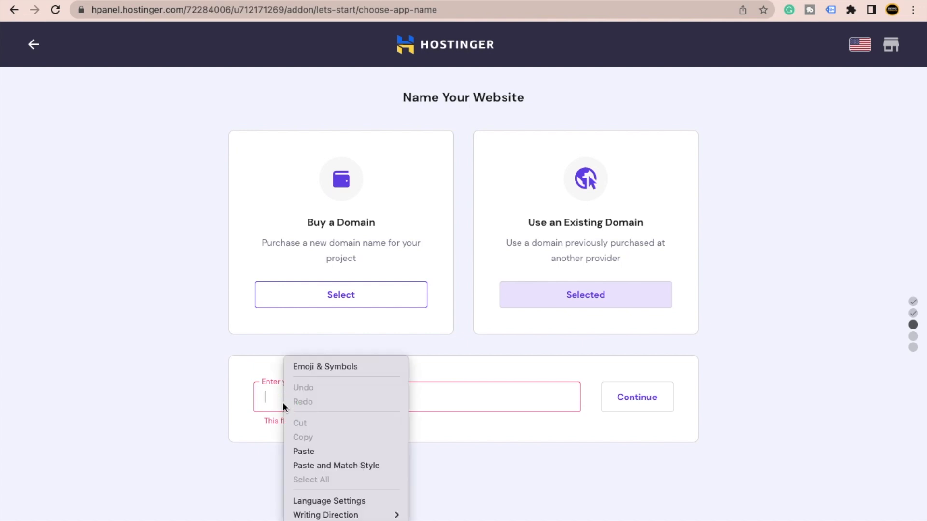
left_click(321, 451)
Submit kunallonhare.live and copy the required nameserver ns1.dns-parking.com
left_click(642, 409)
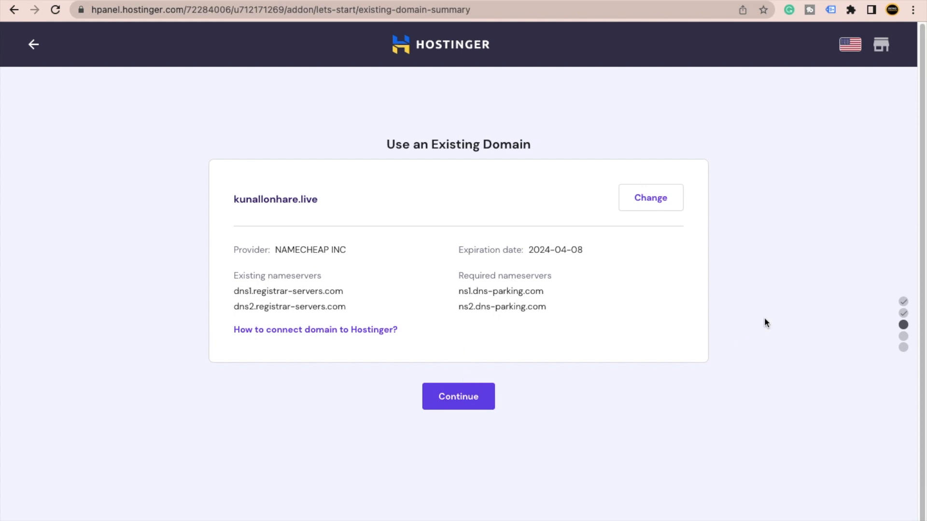
scroll(715, 313, "up", 5)
scroll(602, 314, "left", 1)
scroll(600, 313, "left", 3)
scroll(594, 310, "up", 1)
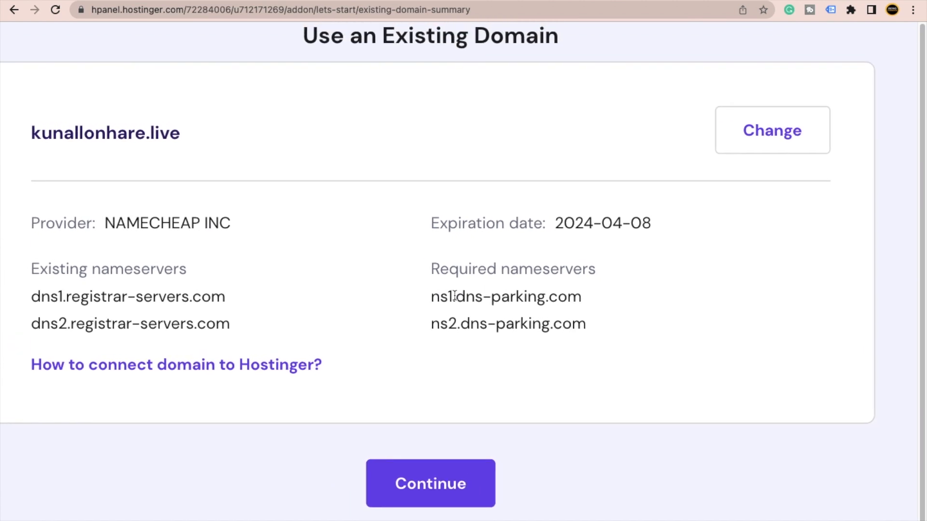
left_click_drag(433, 298, 579, 297)
right_click(532, 298)
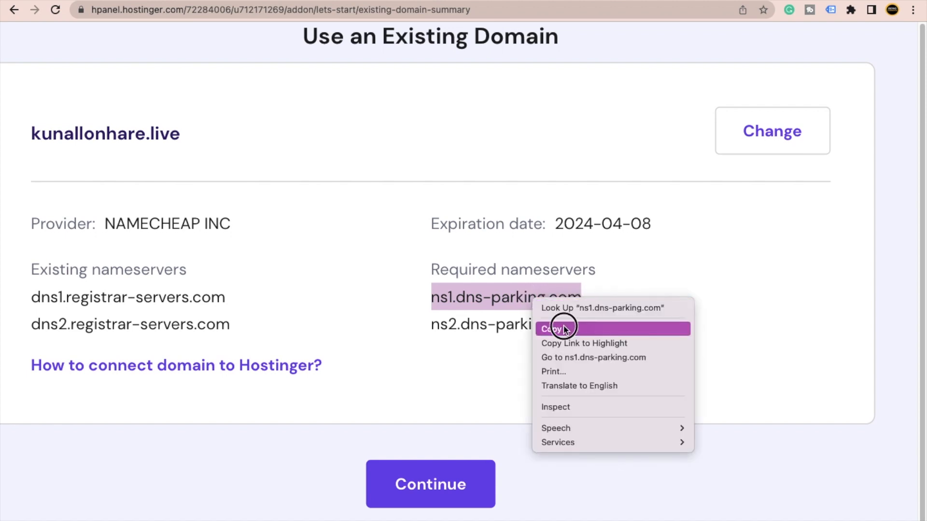
left_click(564, 330)
Go to the Namecheap tab and bring up the Domain List from the Account menu
key("ctrl+Tab")
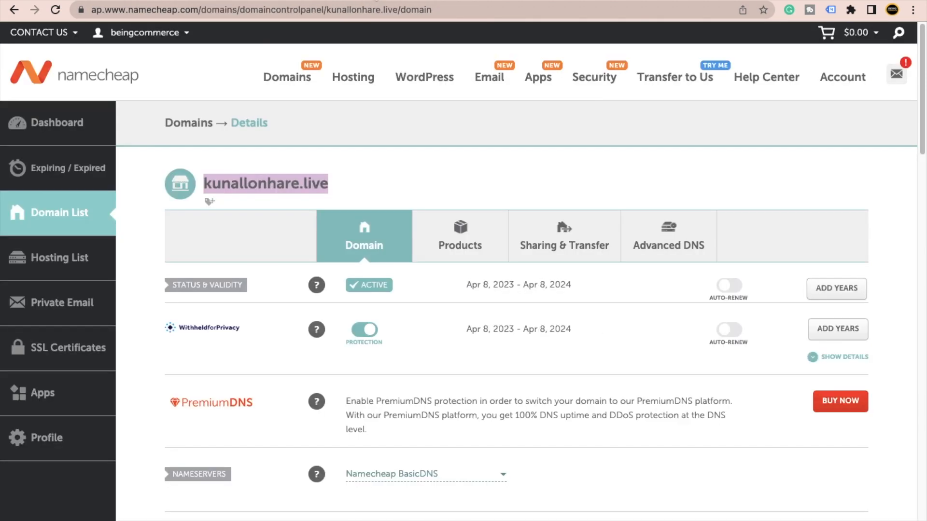
left_click(283, 357)
scroll(283, 357, "down", 6)
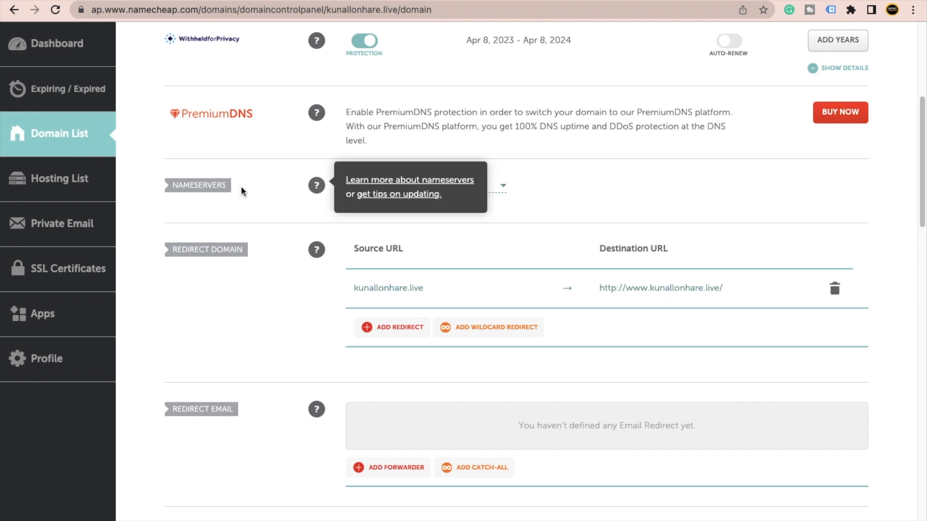
left_click(260, 225)
scroll(222, 207, "up", 6)
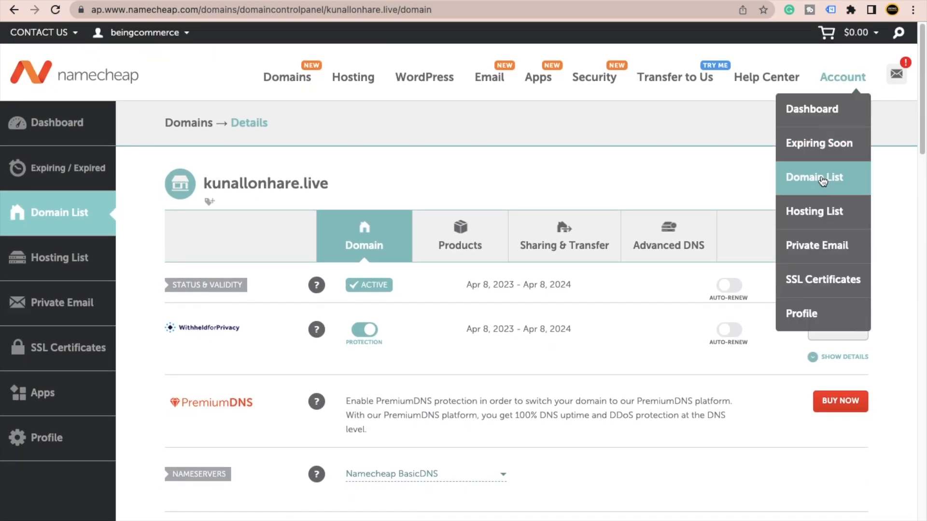
mouse_move(854, 78)
left_click(821, 183)
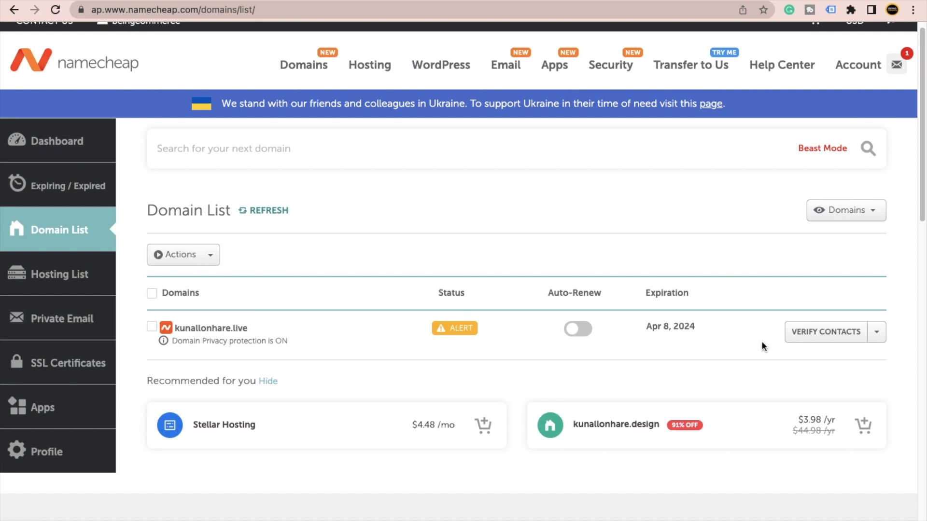
Open kunallonhare.live's management page and set its Nameservers type to Custom DNS
left_click(152, 329)
left_click(152, 328)
left_click(876, 332)
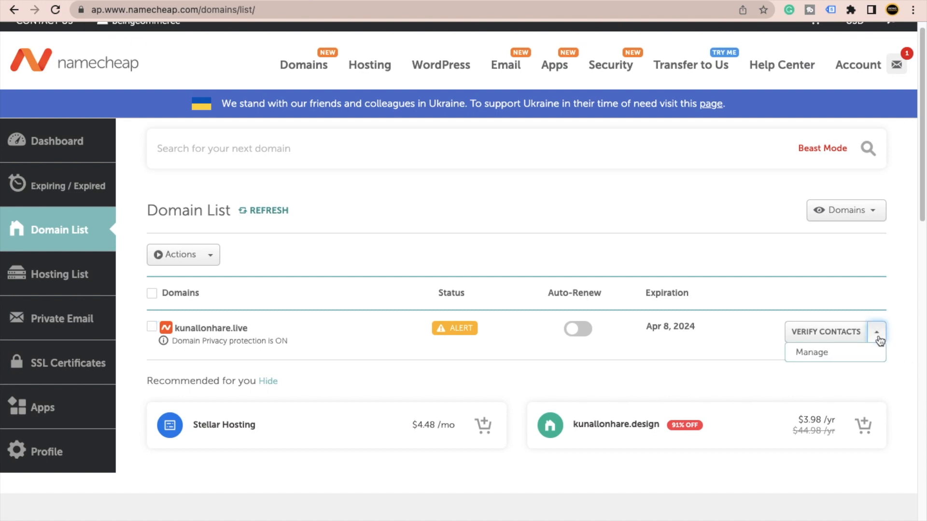
left_click(831, 357)
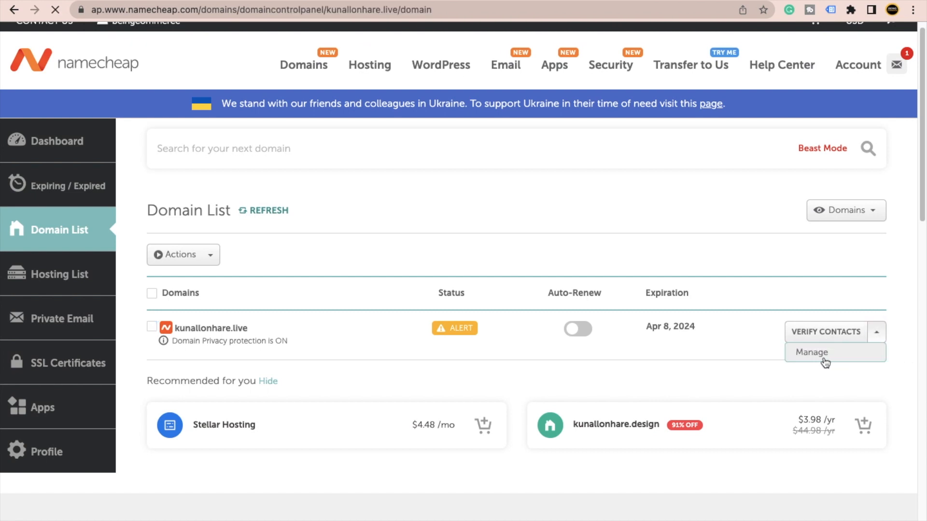
scroll(299, 362, "down", 5)
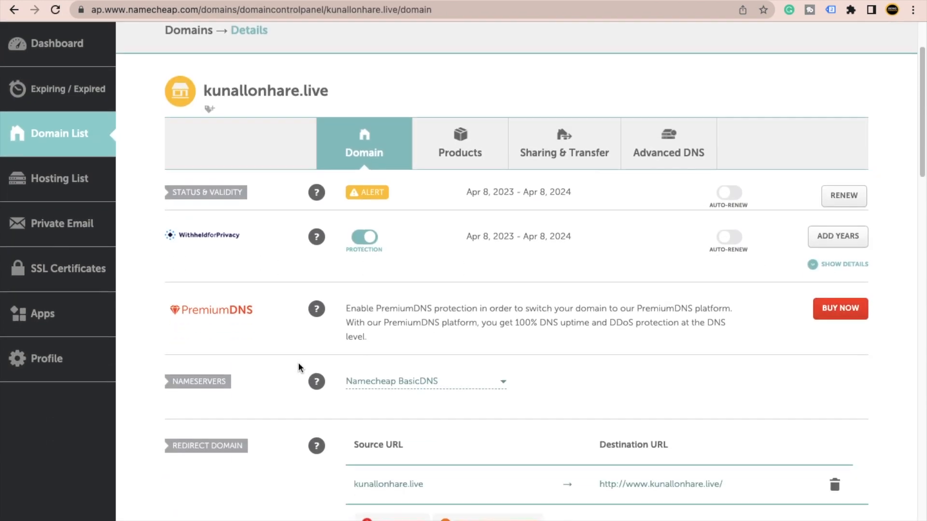
left_click(401, 290)
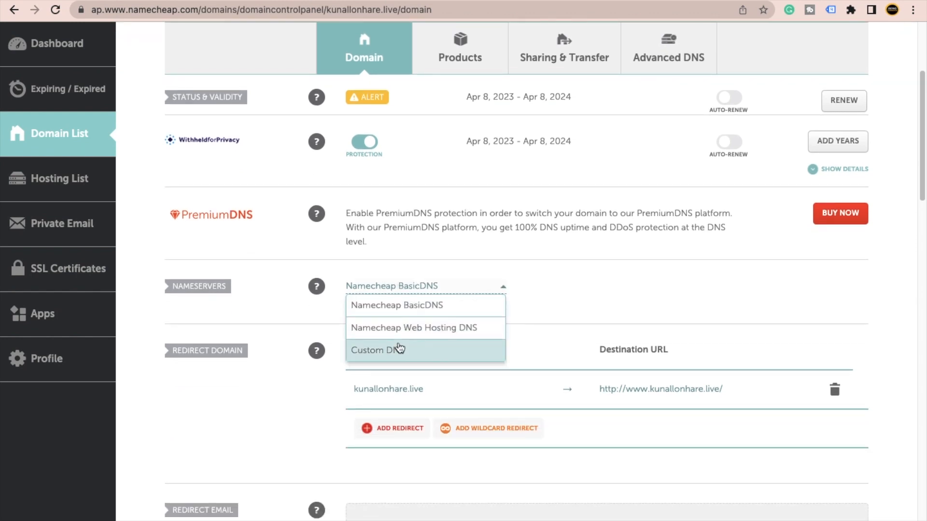
left_click(395, 354)
left_click(387, 286)
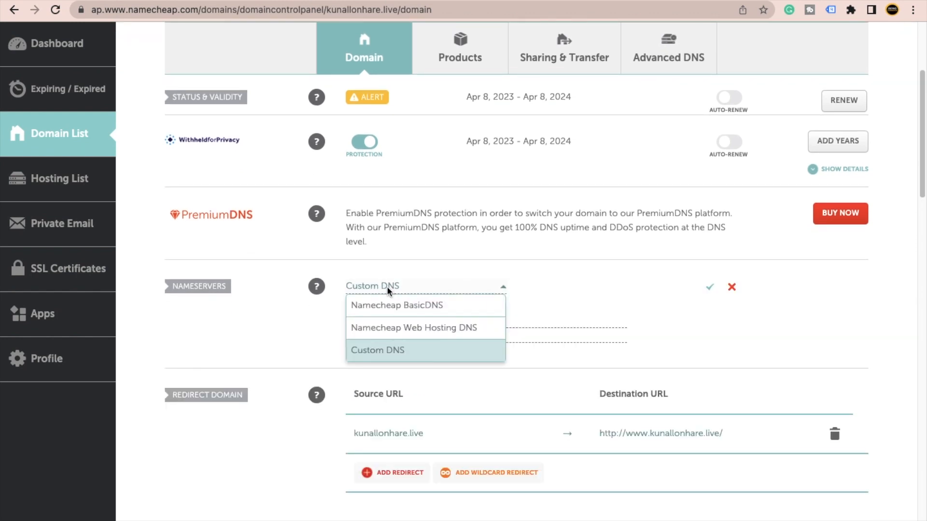
scroll(387, 286, "up", 5)
left_click(394, 429)
scroll(393, 428, "down", 5)
Enter ns1.dns-parking.com as Nameserver 1
left_click(371, 323)
scroll(371, 324, "up", 3)
scroll(371, 323, "up", 3)
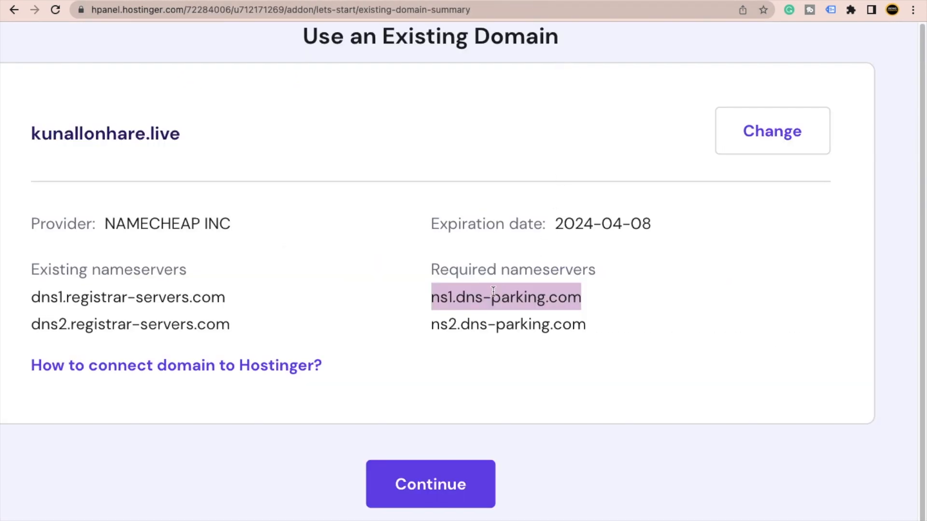
left_click(493, 291)
left_click_drag(431, 297, 562, 301)
right_click(561, 300)
left_click(580, 323)
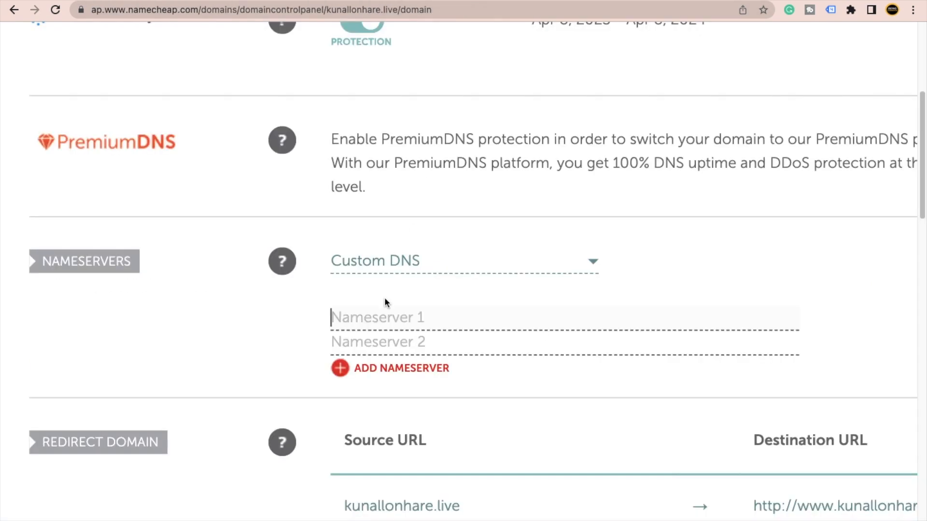
right_click(361, 317)
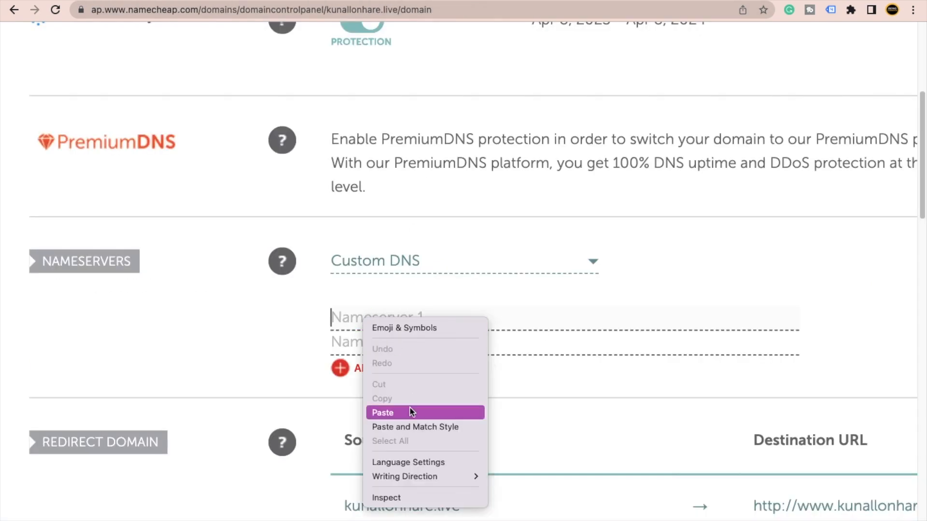
left_click(411, 408)
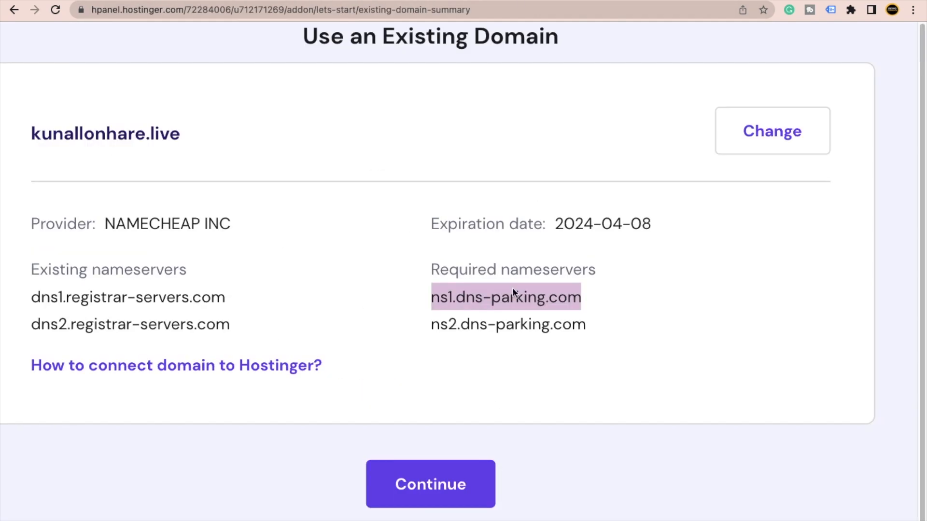
Enter ns2.dns-parking.com as Nameserver 2
left_click_drag(432, 323, 582, 325)
right_click(541, 323)
left_click(560, 355)
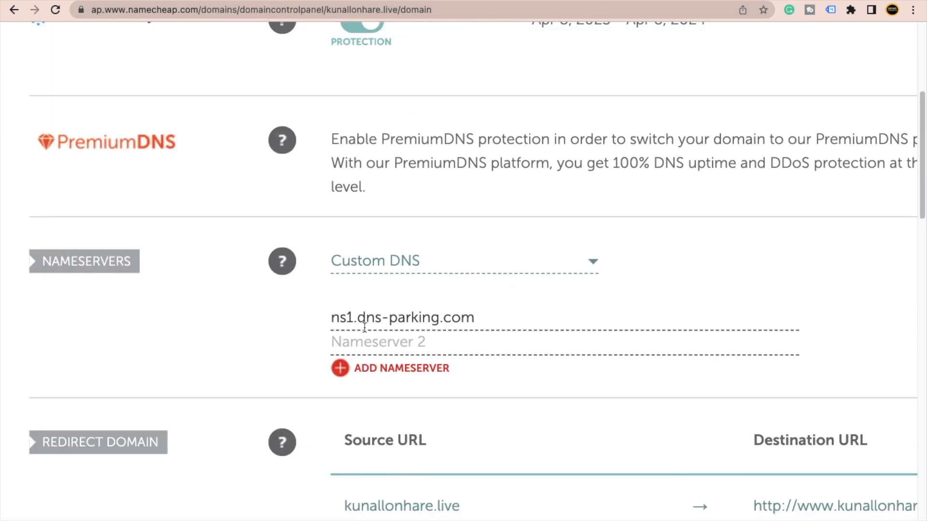
right_click(353, 341)
left_click(398, 433)
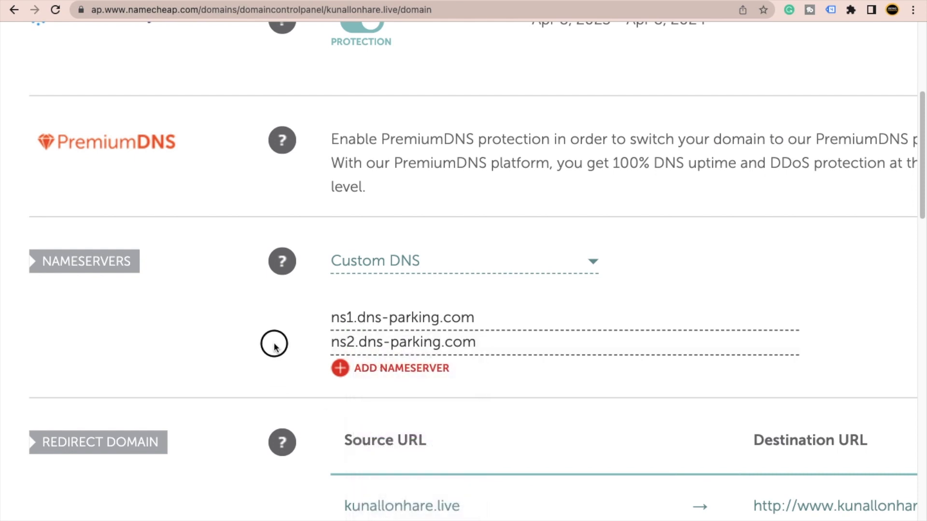
scroll(283, 343, "down", 5)
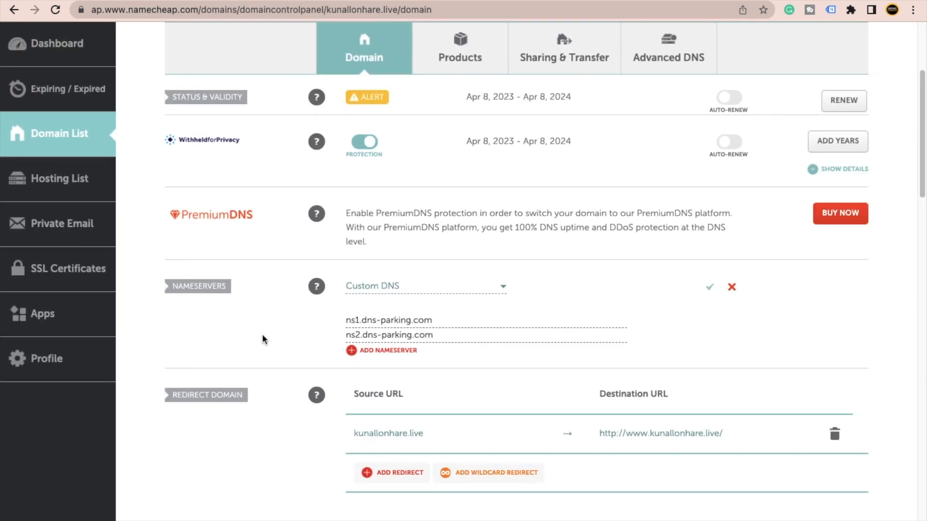
Confirm the Custom DNS entries with the green check mark beside Nameservers
scroll(284, 341, "down", 15)
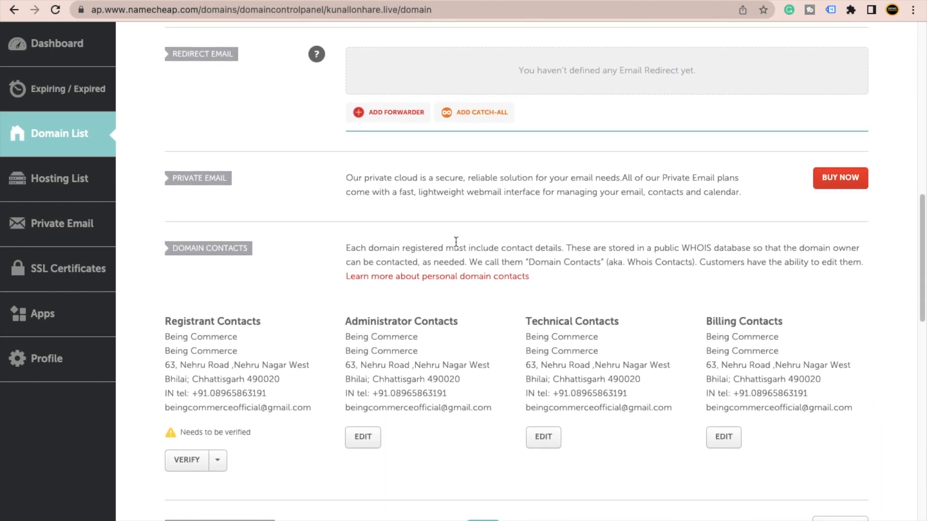
scroll(448, 247, "down", 2)
scroll(433, 236, "up", 7)
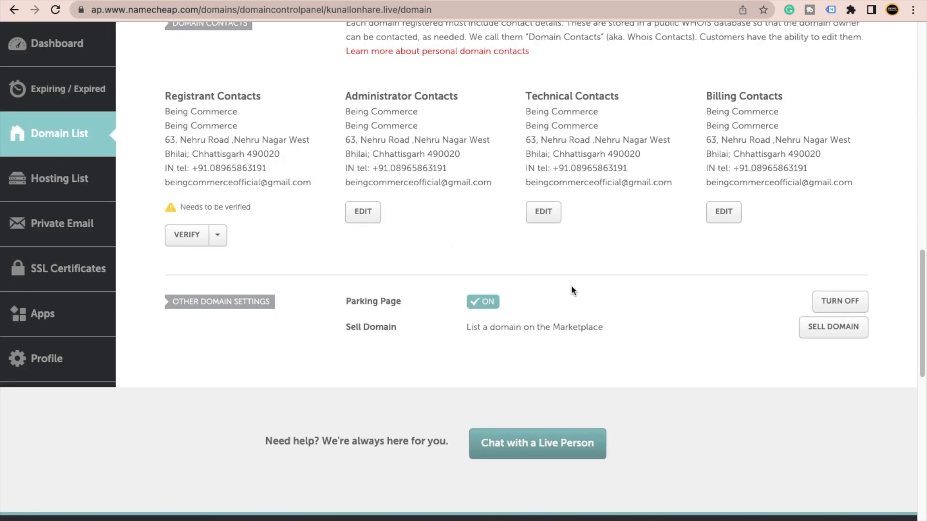
scroll(572, 290, "up", 15)
scroll(419, 261, "up", 2)
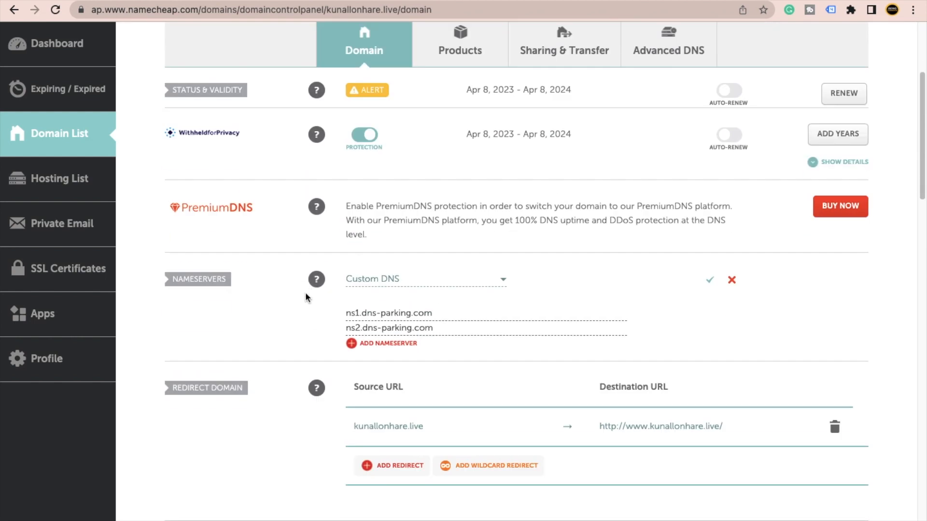
scroll(301, 317, "up", 3)
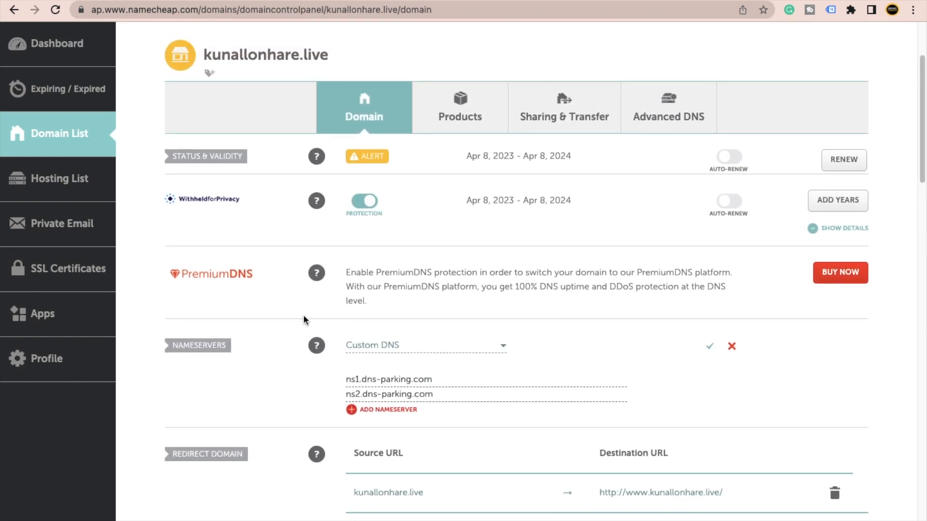
scroll(303, 314, "up", 2)
scroll(303, 314, "down", 4)
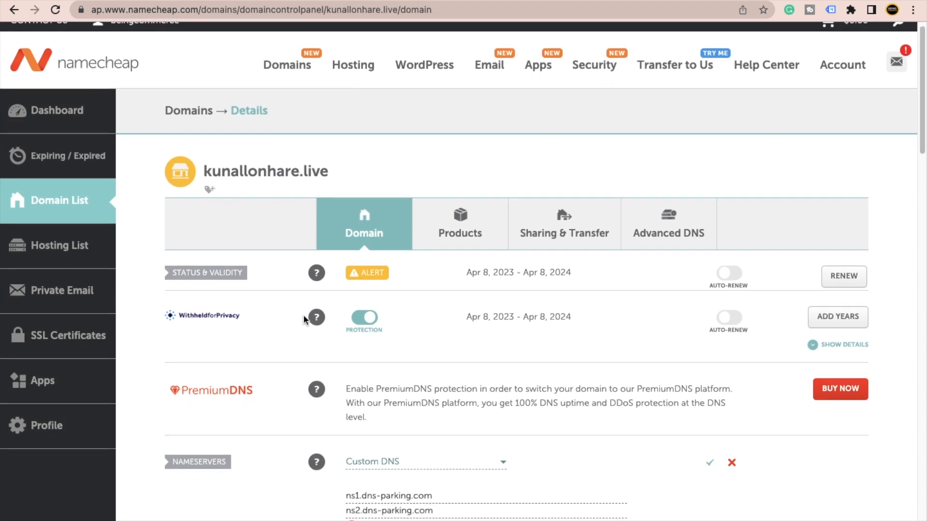
scroll(303, 315, "down", 6)
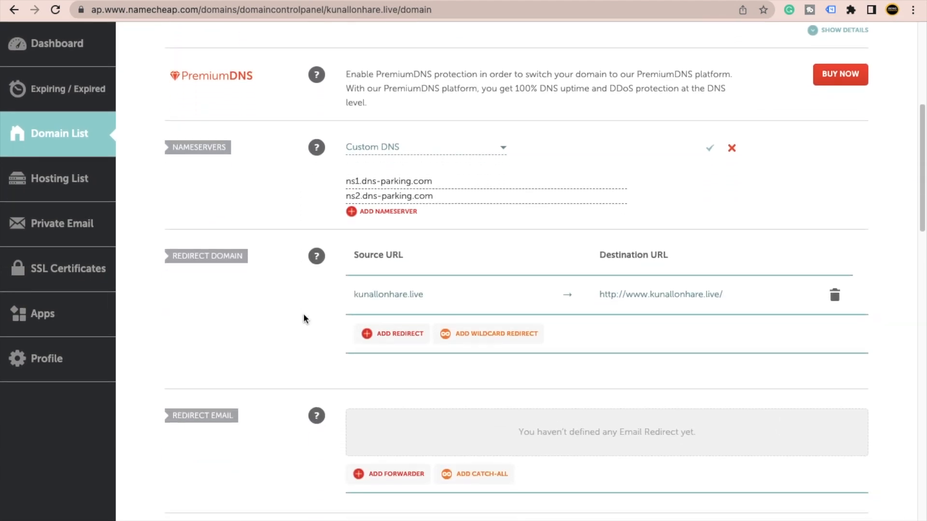
scroll(303, 314, "down", 4)
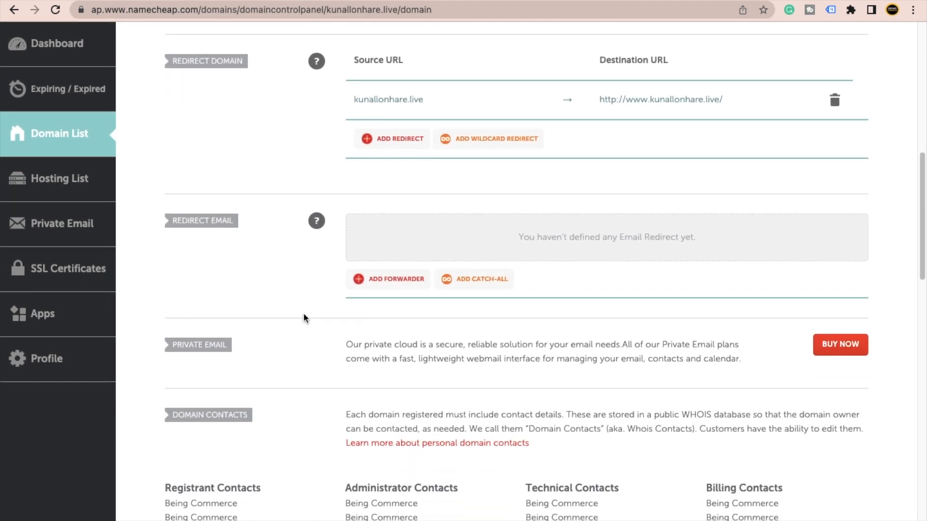
scroll(303, 315, "down", 4)
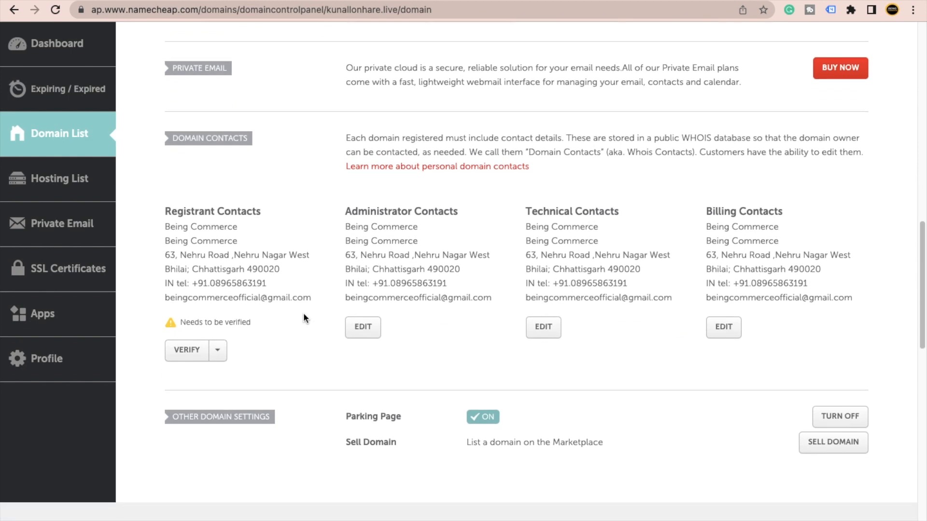
scroll(304, 316, "down", 2)
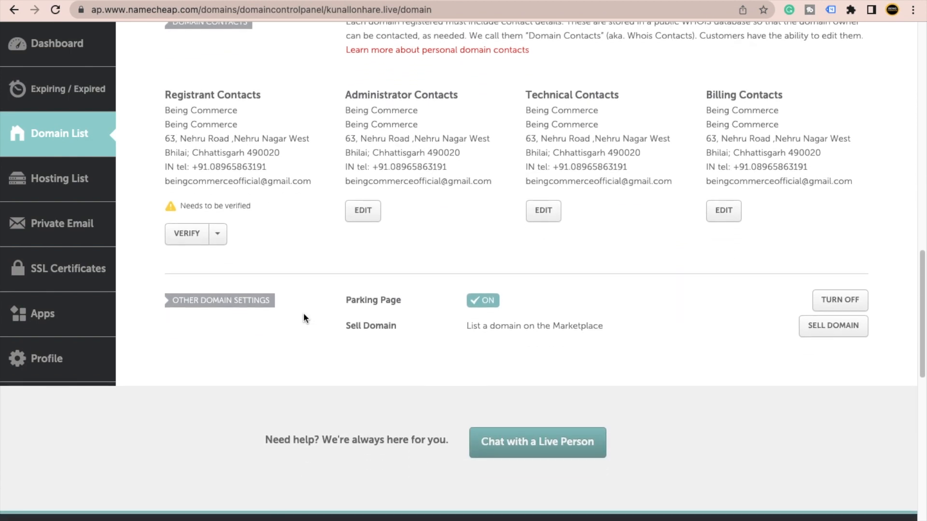
scroll(490, 332, "up", 5)
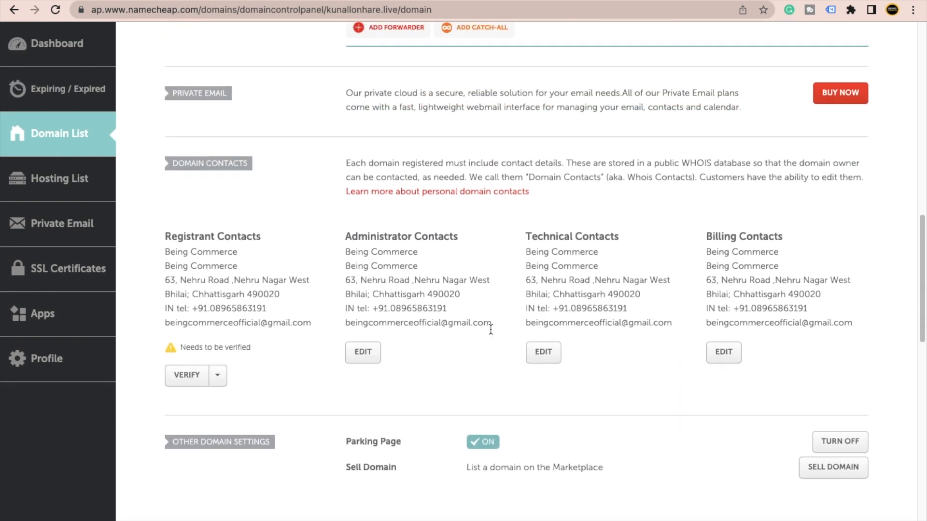
scroll(490, 334, "up", 5)
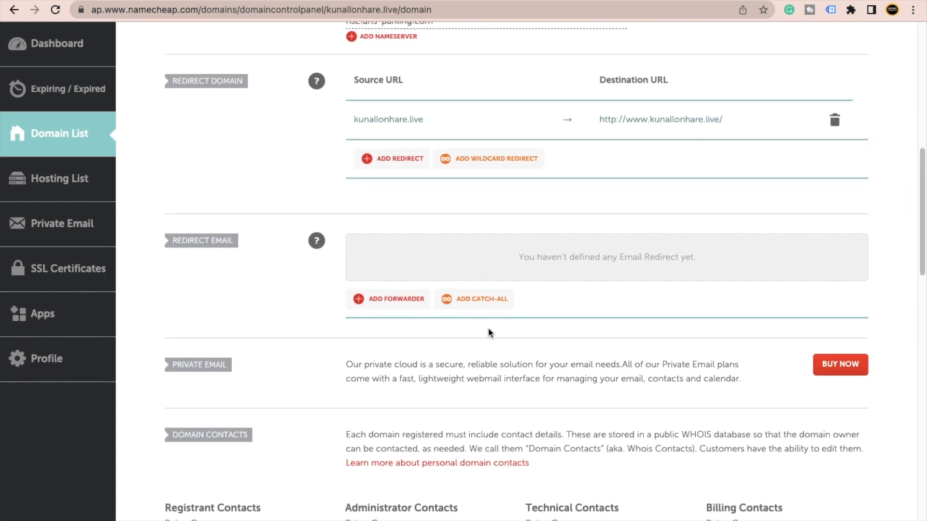
scroll(488, 329, "up", 3)
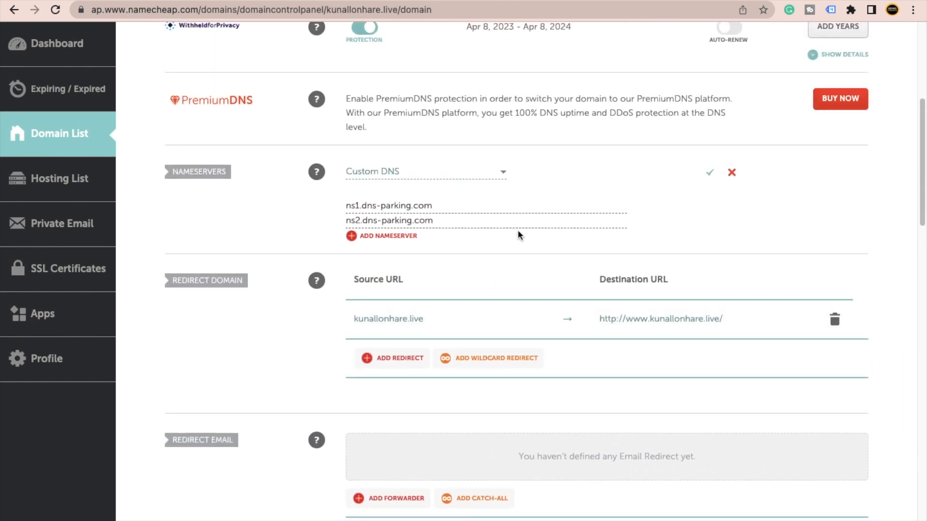
scroll(735, 204, "up", 5)
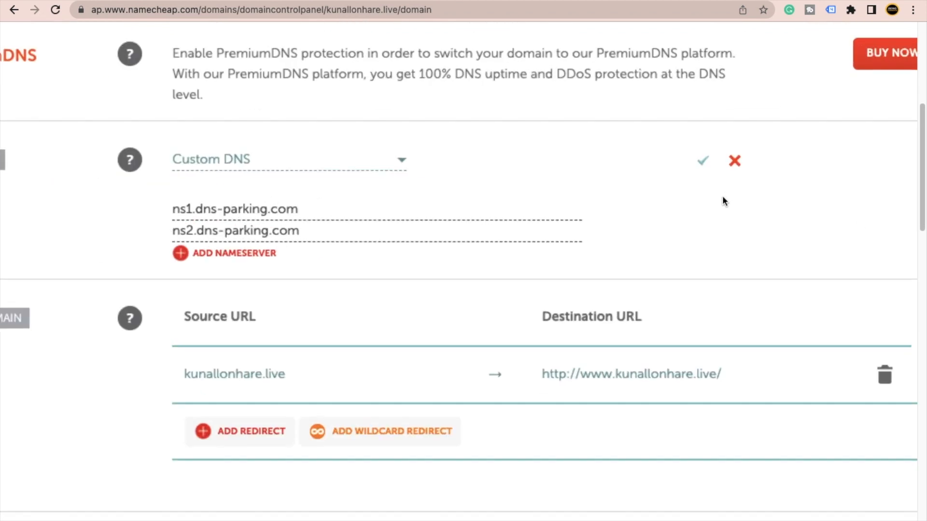
scroll(693, 136, "up", 2)
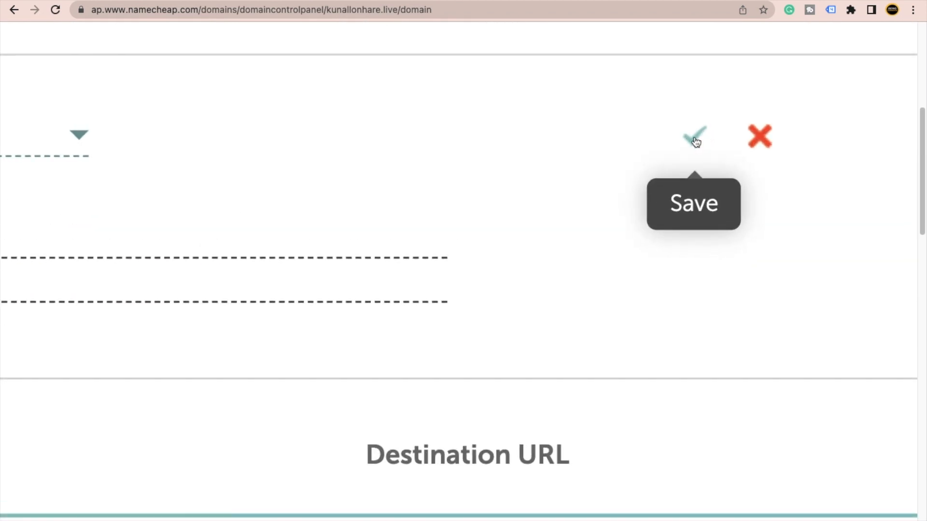
scroll(693, 137, "down", 5)
left_click(710, 174)
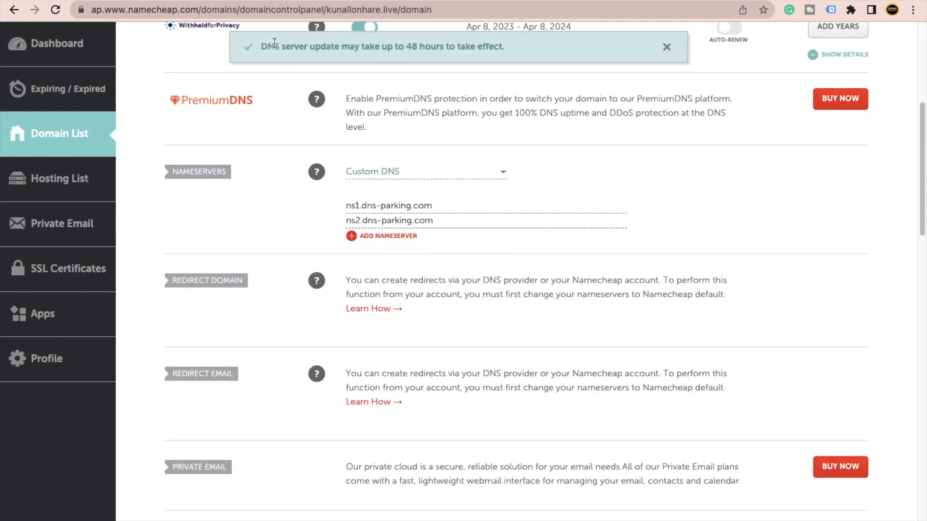
scroll(275, 44, "up", 5)
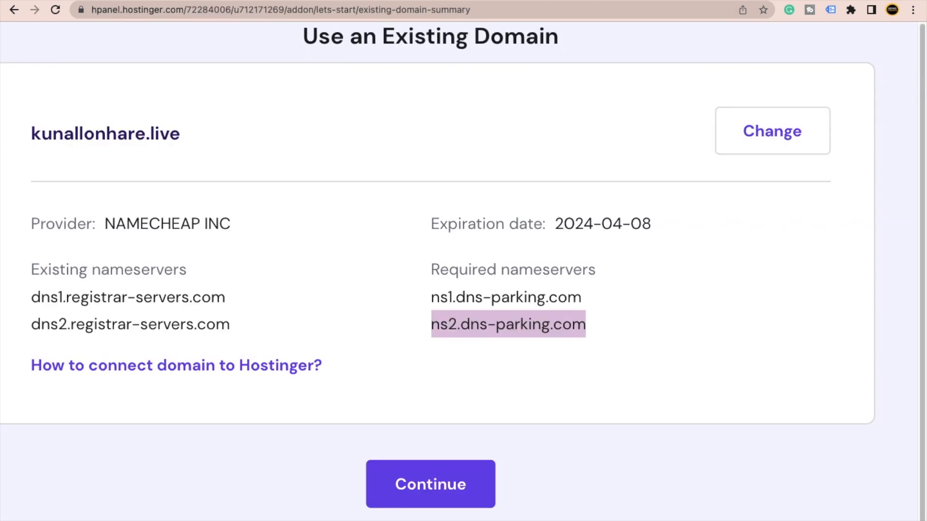
Continue past the existing-domain summary and open Manage Site for kunallonhare.live
left_click(487, 148)
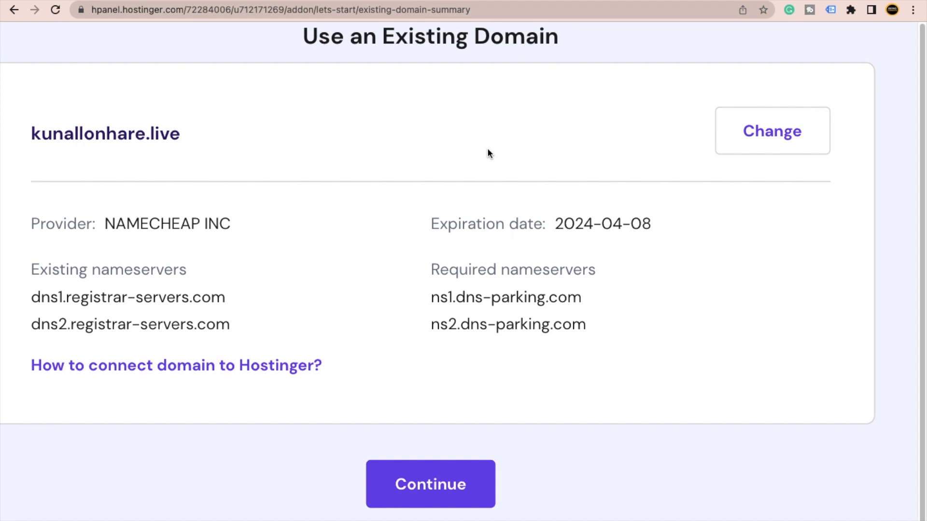
scroll(363, 126, "down", 1)
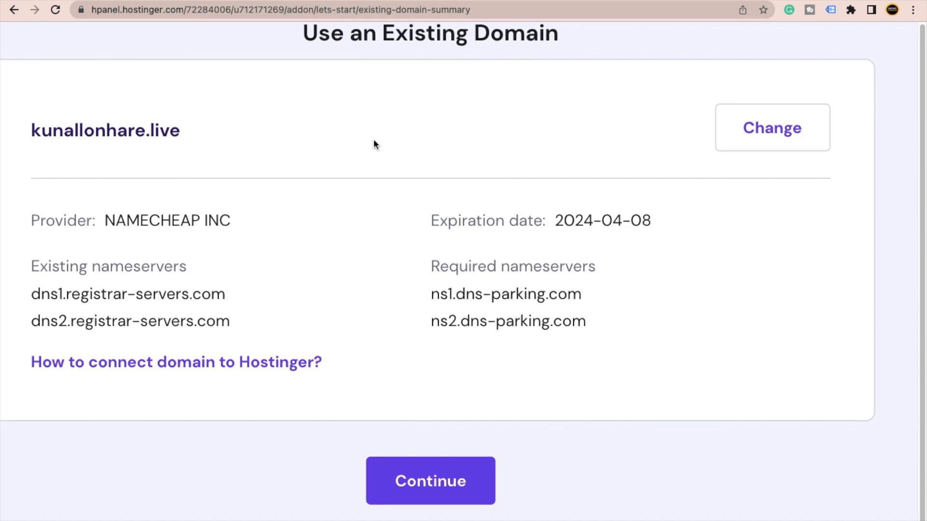
scroll(363, 126, "down", 5)
left_click(464, 397)
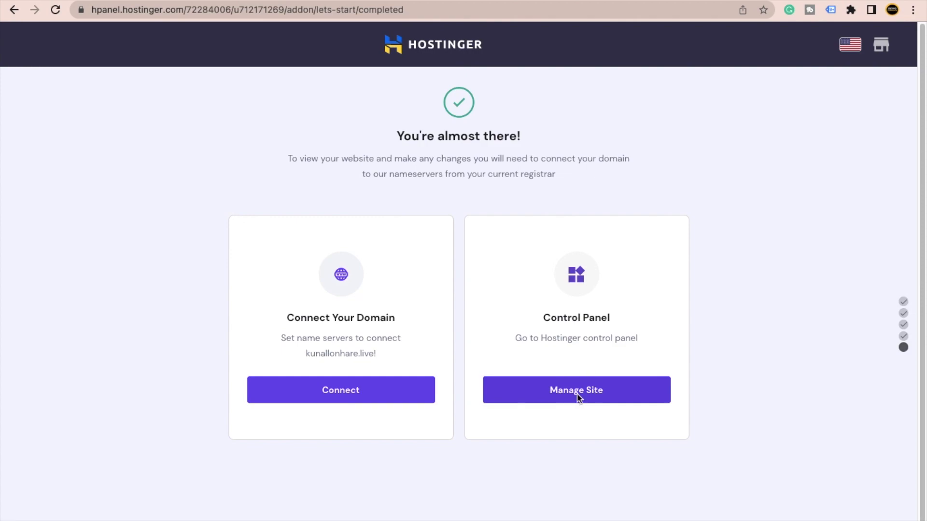
left_click(577, 401)
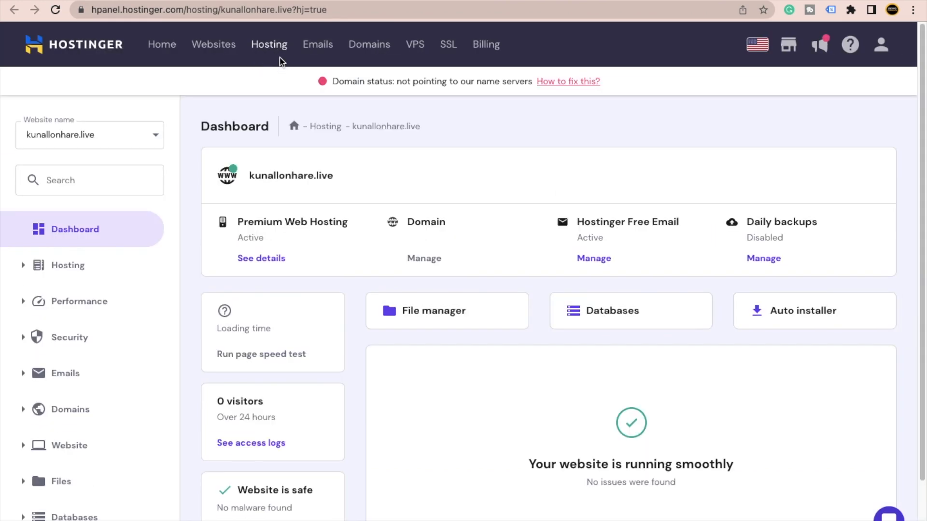
Open the Hosting list showing kunallonhare.live and kunallonhare.me under Premium Web Hosting
scroll(269, 48, "up", 5)
scroll(263, 54, "down", 5)
left_click(267, 73)
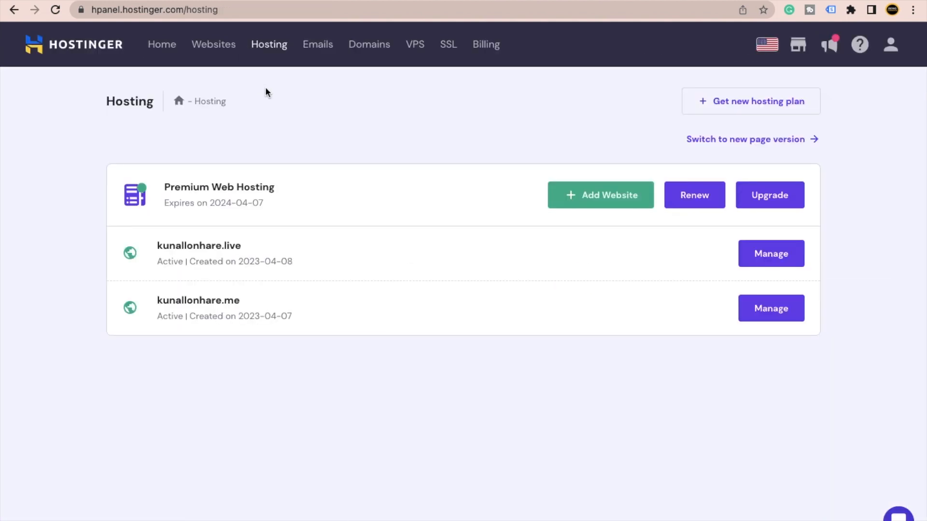
left_click(164, 247)
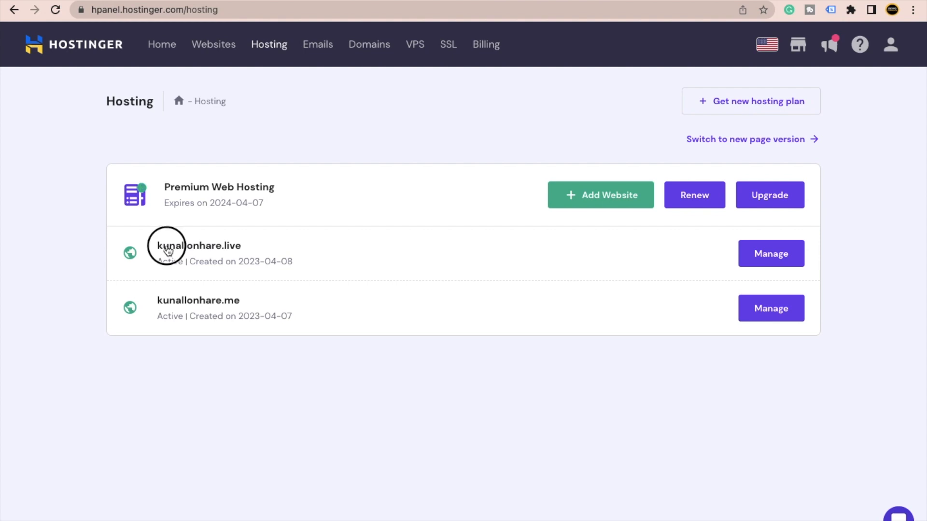
left_click_drag(164, 247, 233, 243)
left_click(378, 128)
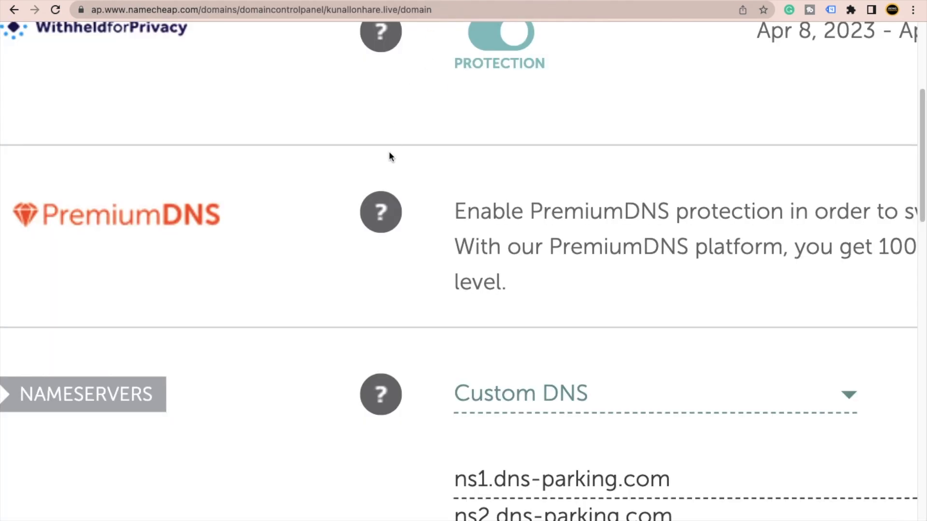
scroll(388, 151, "down", 5)
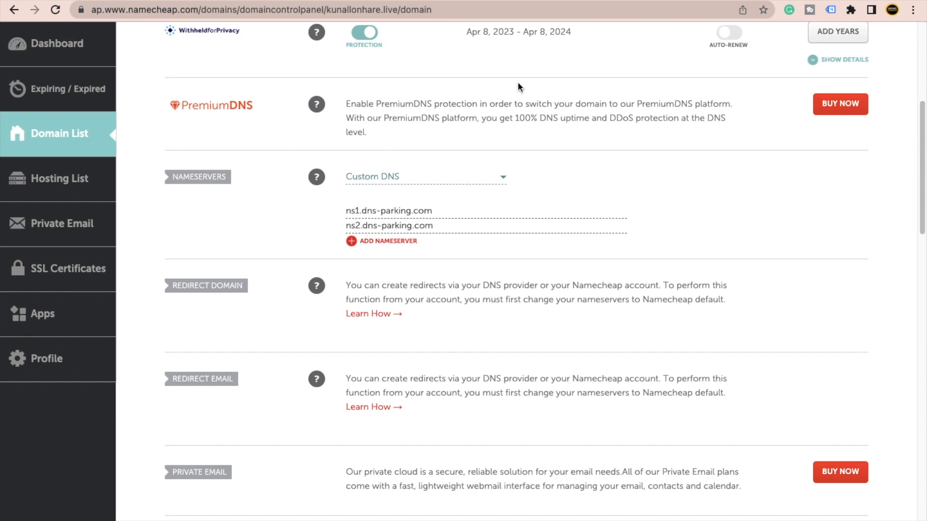
left_click(670, 1)
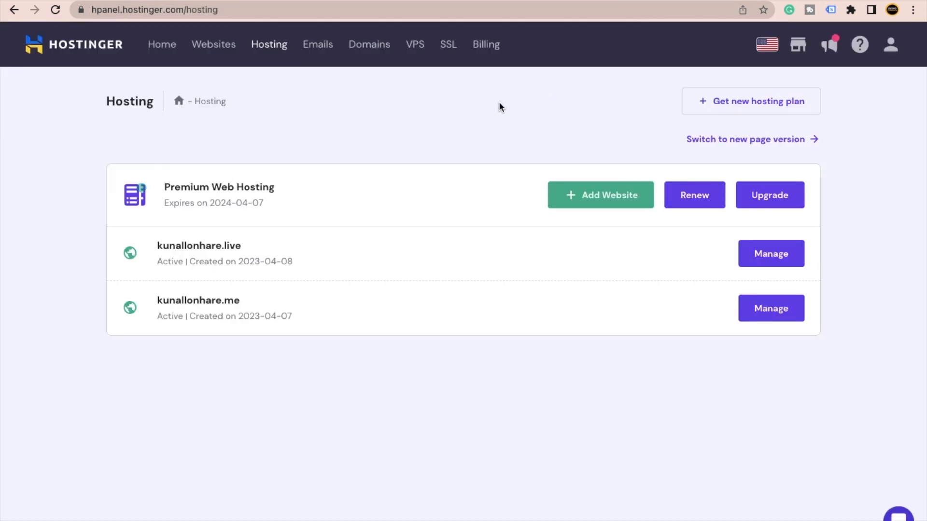
Switch to the Business Chrome profile and load godaddy.com/en-in
left_click(892, 11)
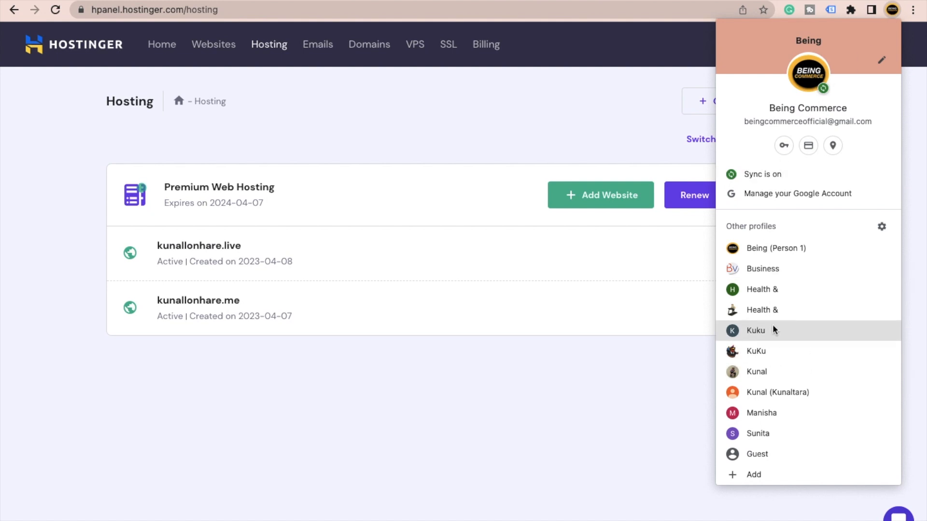
left_click(720, 266)
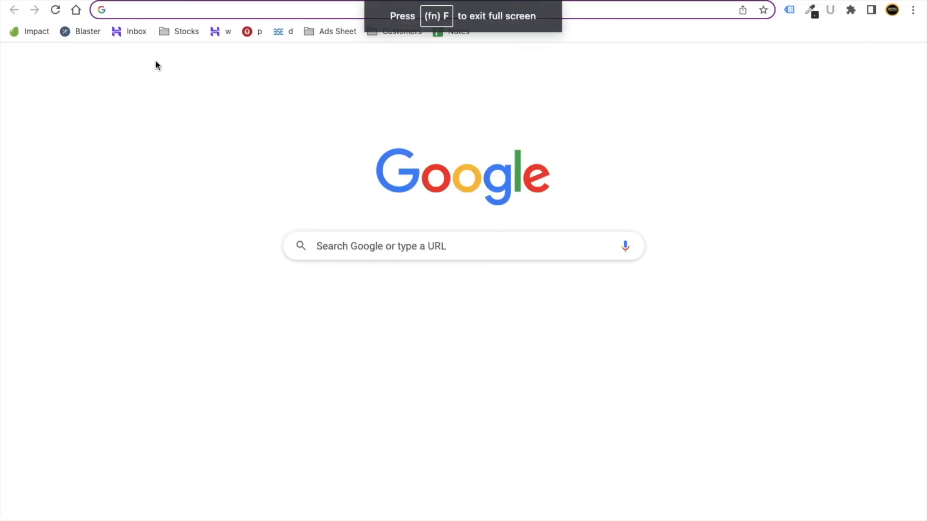
type("GOA")
key("super+a")
type("G")
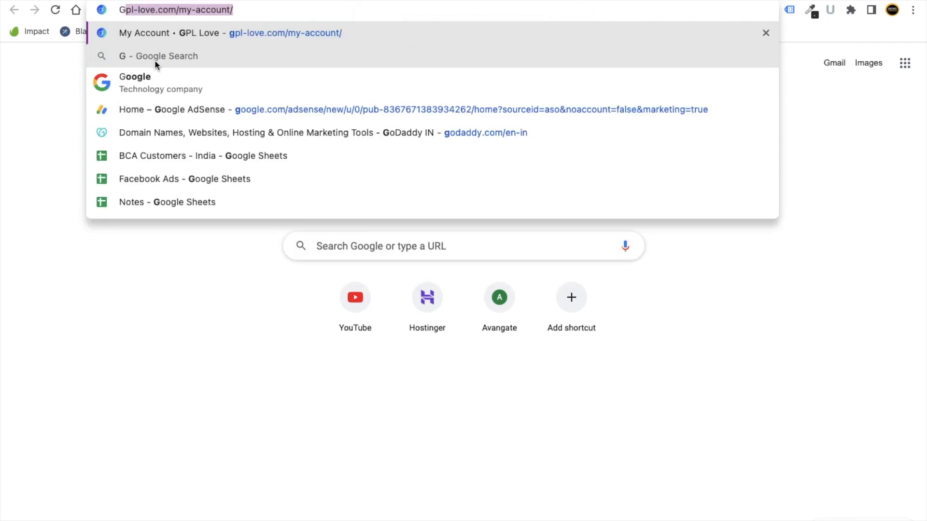
type("oda")
key("Return")
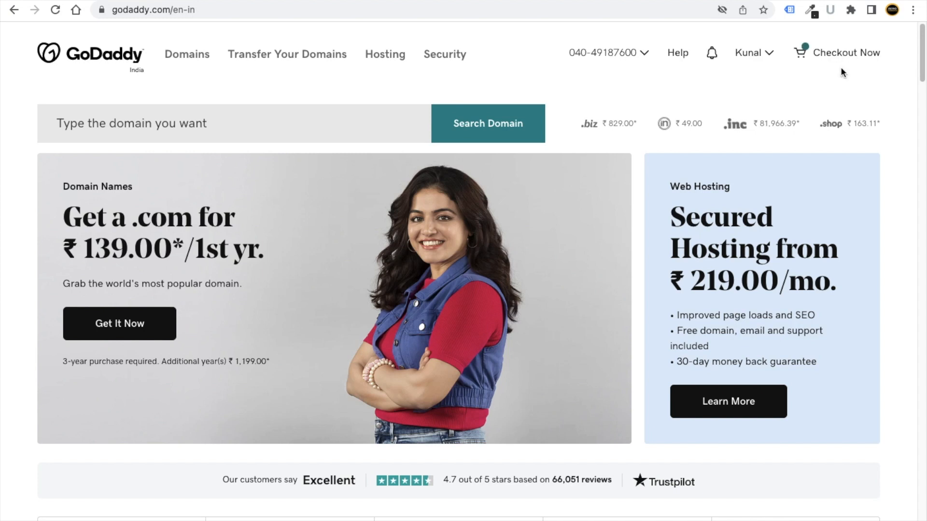
Go to My Products and view the businessvidya.co.in domain dashboard
left_click(770, 57)
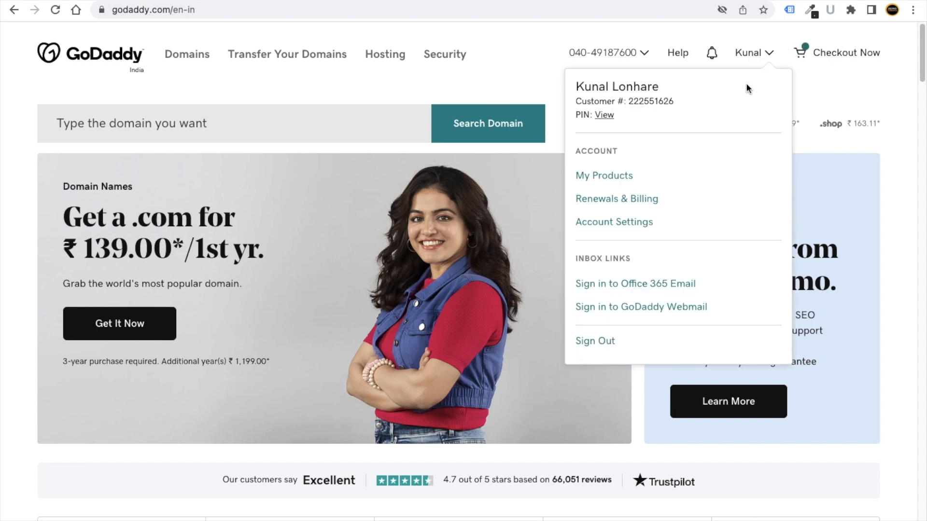
left_click(610, 177)
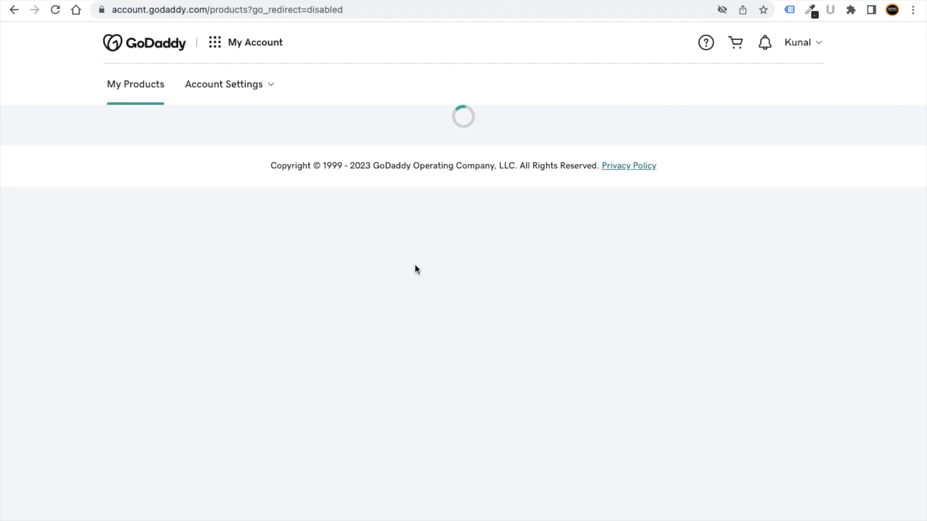
scroll(343, 294, "down", 3)
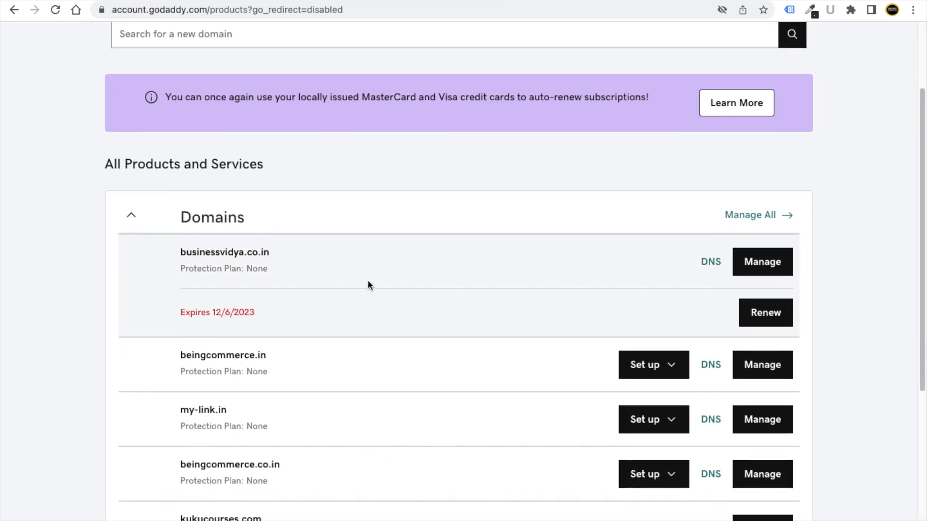
scroll(383, 284, "up", 1)
scroll(314, 289, "down", 5)
scroll(338, 289, "up", 4)
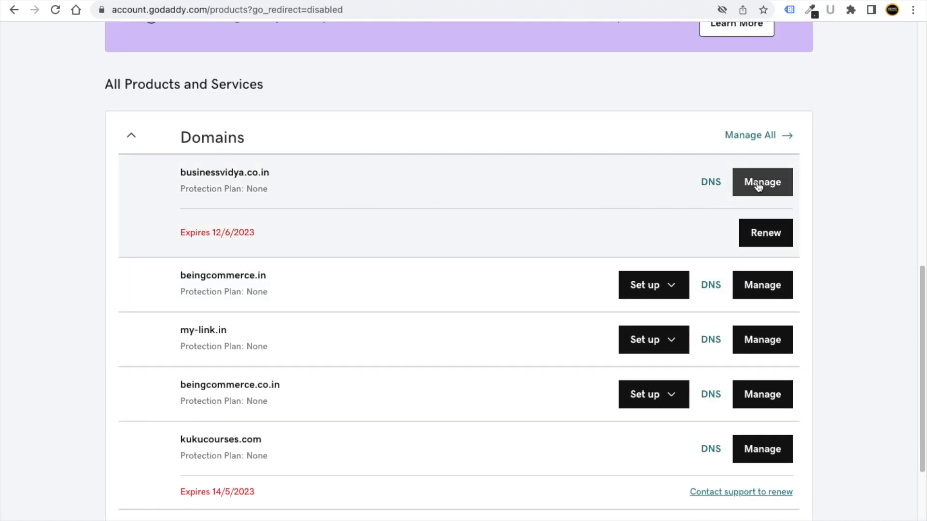
left_click(329, 206)
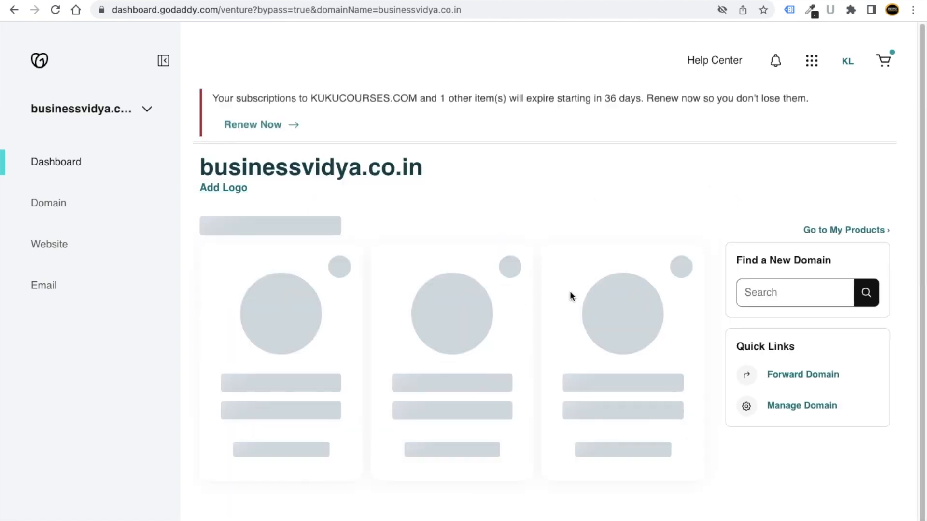
scroll(552, 288, "down", 9)
scroll(567, 291, "down", 5)
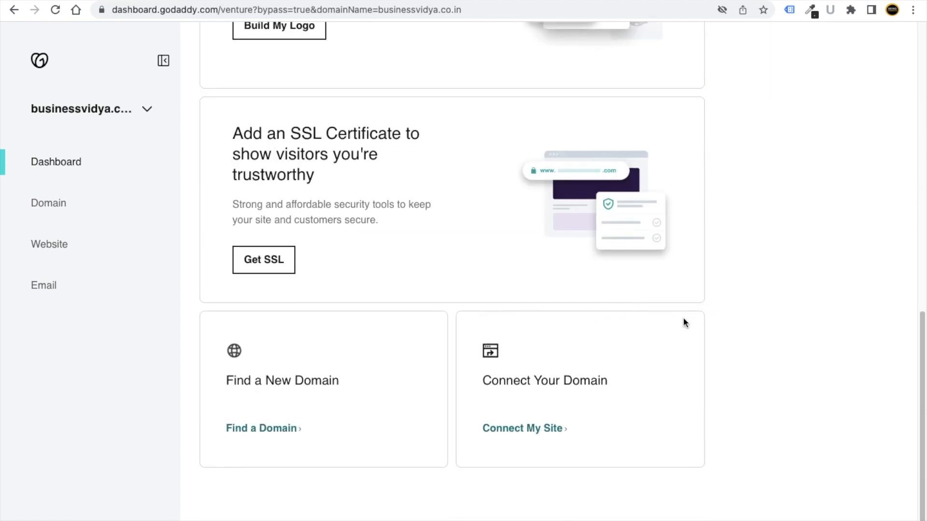
scroll(708, 323, "up", 12)
scroll(615, 301, "up", 1)
scroll(619, 304, "down", 3)
scroll(613, 309, "up", 1)
scroll(590, 303, "up", 2)
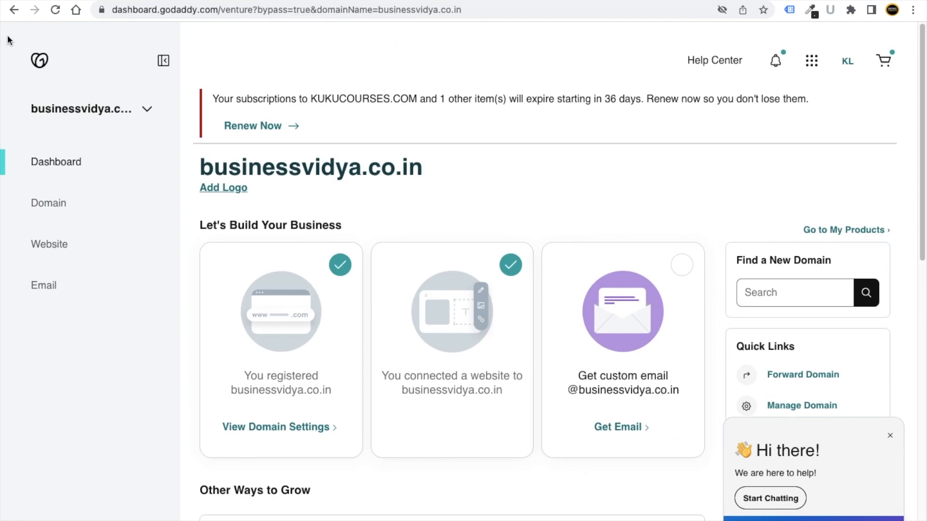
Return to all products and open DNS settings for businessvidya.co.in
left_click(14, 10)
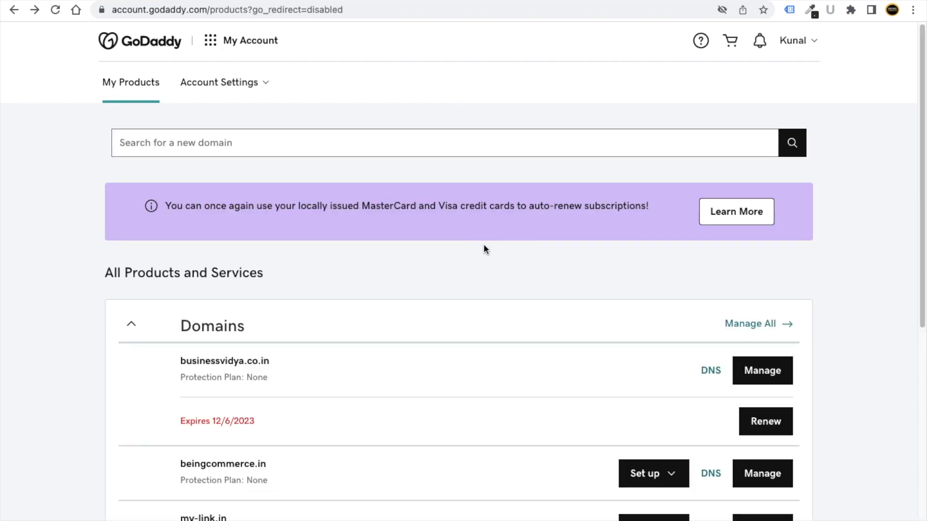
scroll(711, 316, "down", 2)
scroll(704, 384, "up", 4)
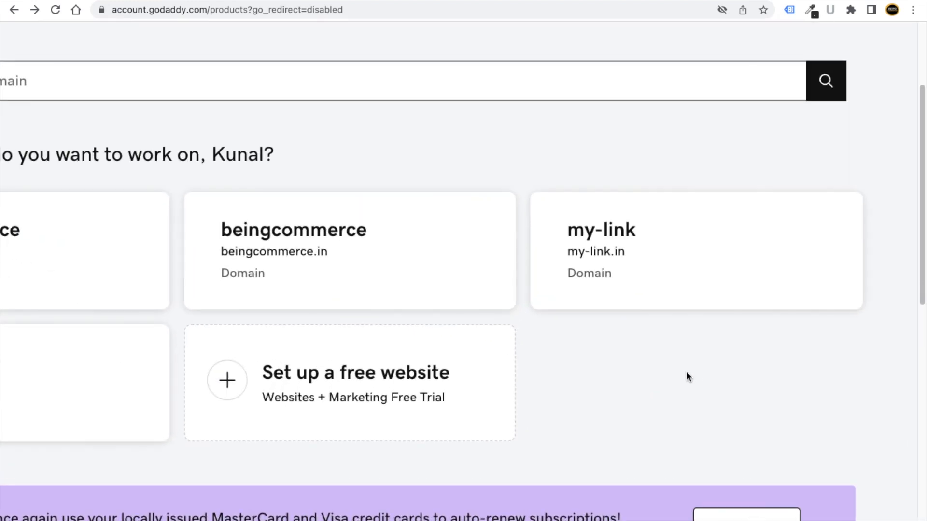
scroll(679, 369, "down", 9)
left_click(706, 248)
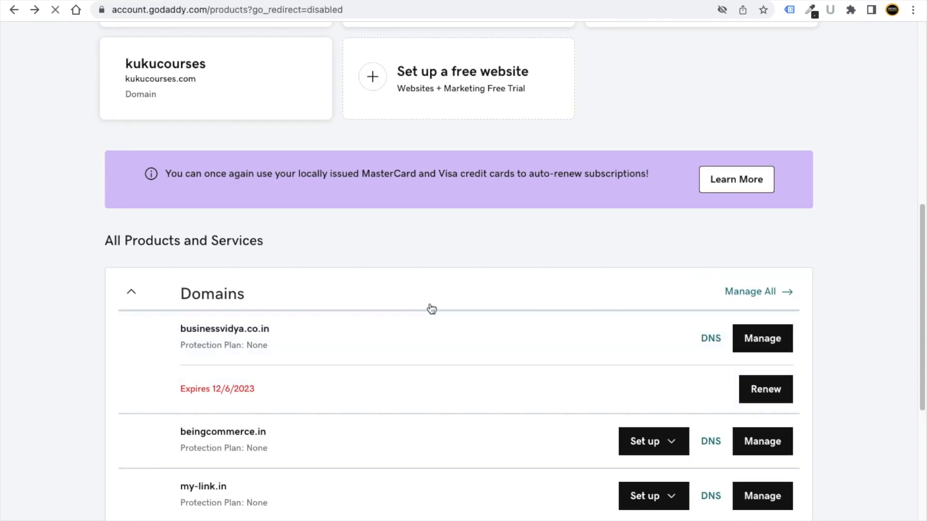
scroll(428, 309, "down", 15)
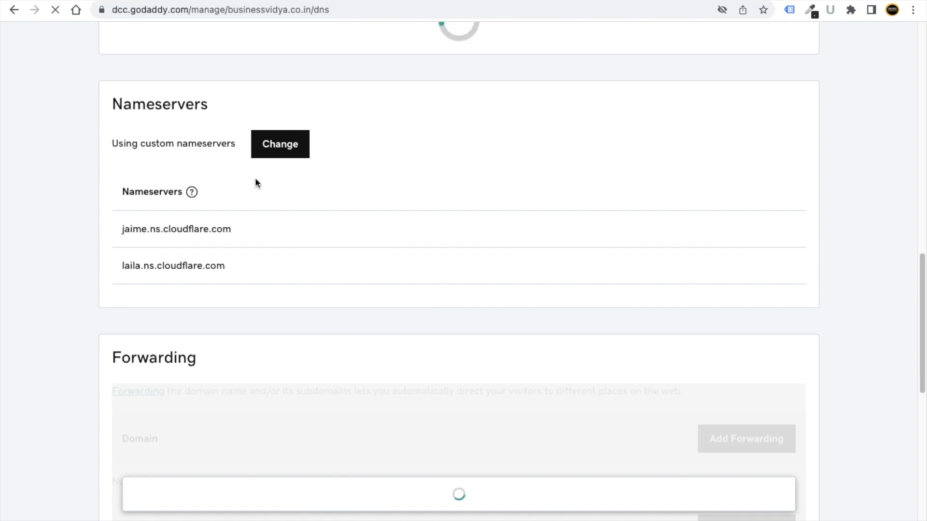
Bring up GoDaddy's own-nameserver editor for businessvidya.co.in with jaime and laila Cloudflare nameservers
left_click_drag(118, 144, 191, 146)
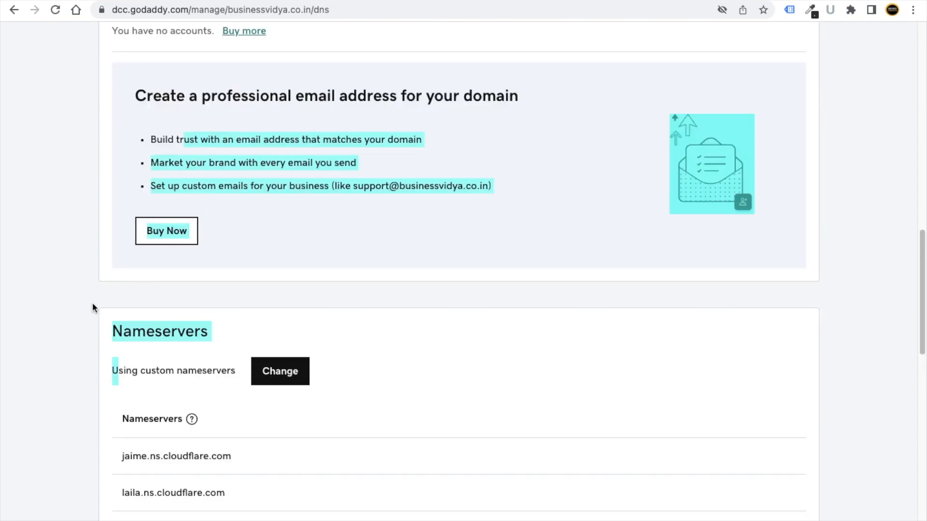
left_click(116, 293)
scroll(285, 287, "down", 3)
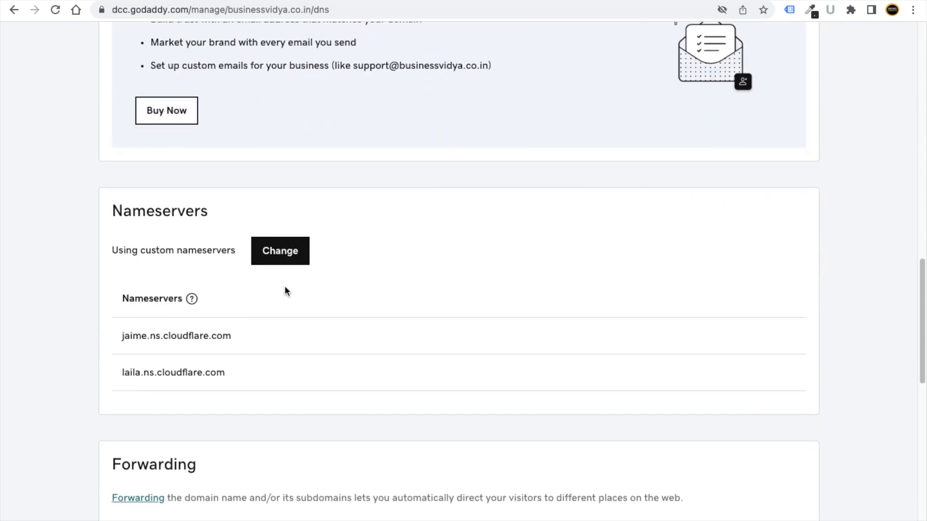
left_click(291, 255)
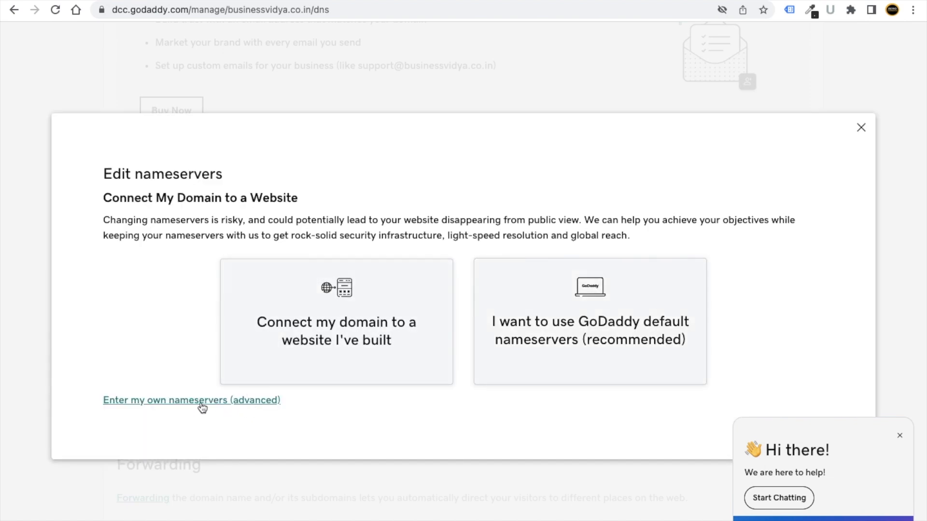
left_click(134, 401)
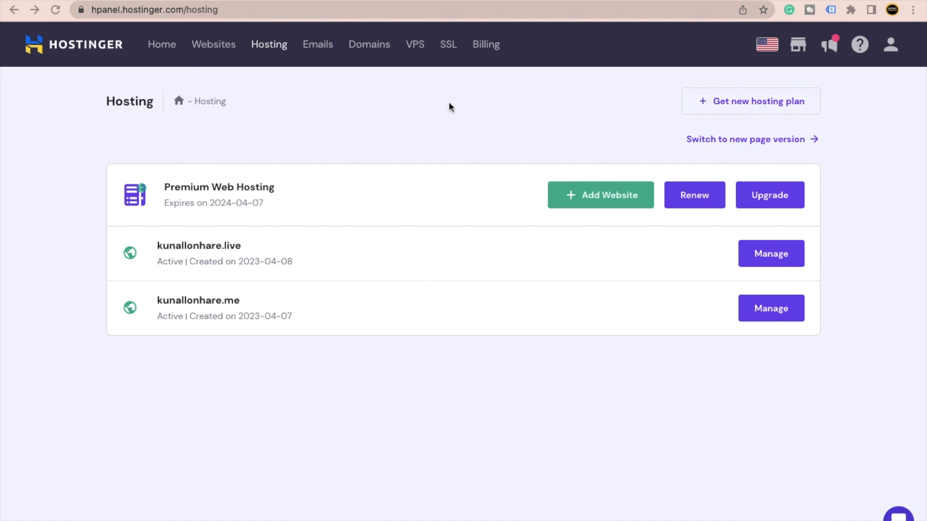
Review the Namecheap domain, Hostinger setup and hosting list, and GoDaddy nameserver windows
left_click(408, 0)
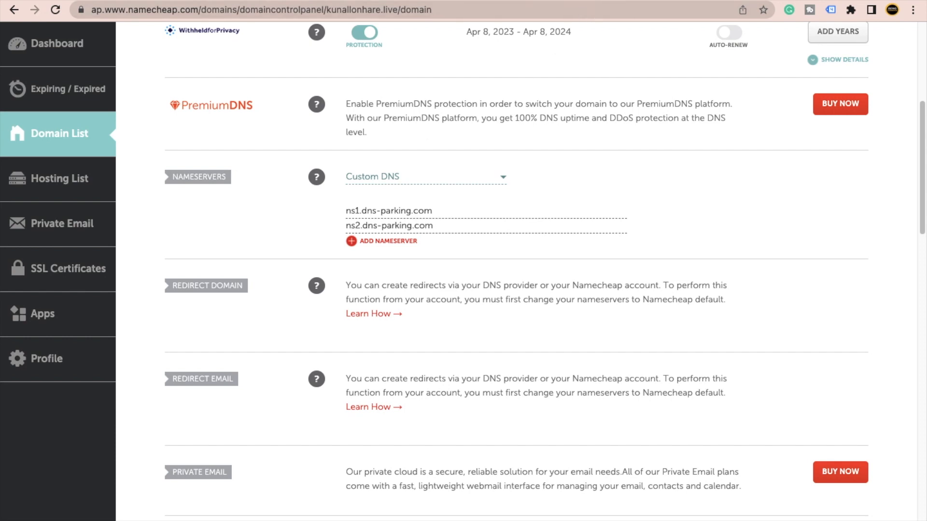
left_click(290, 0)
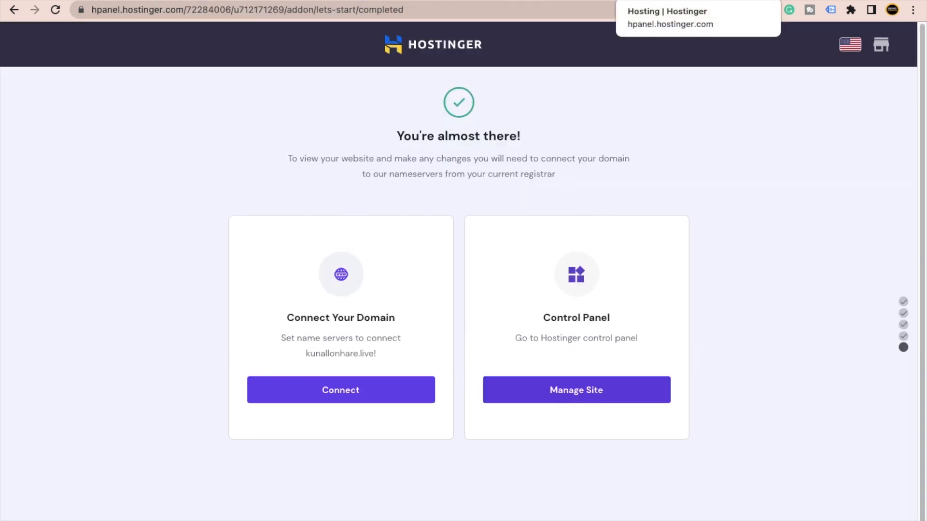
left_click(661, 1)
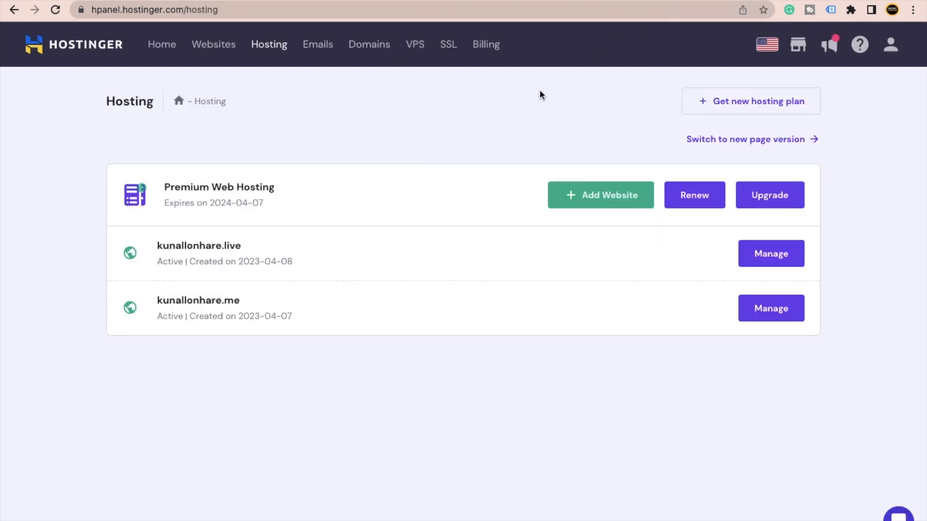
key("ctrl+Right")
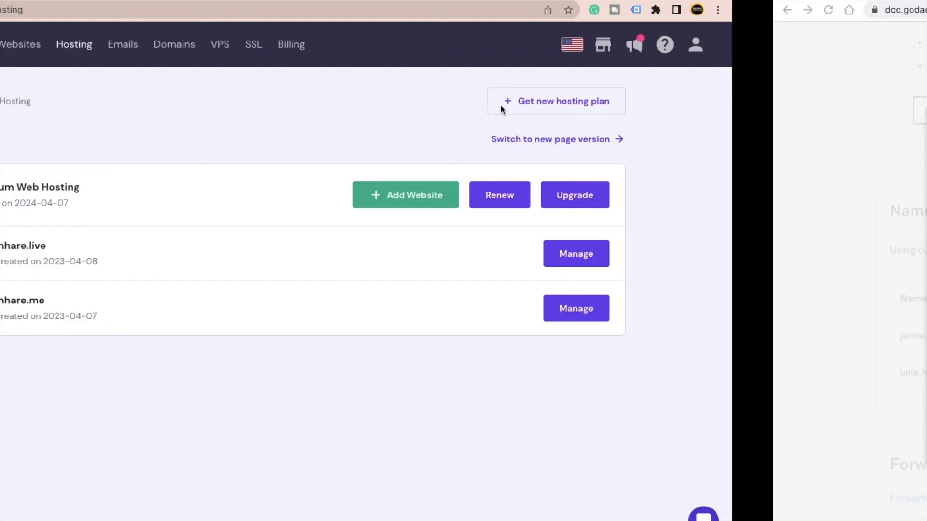
key("ctrl+Left")
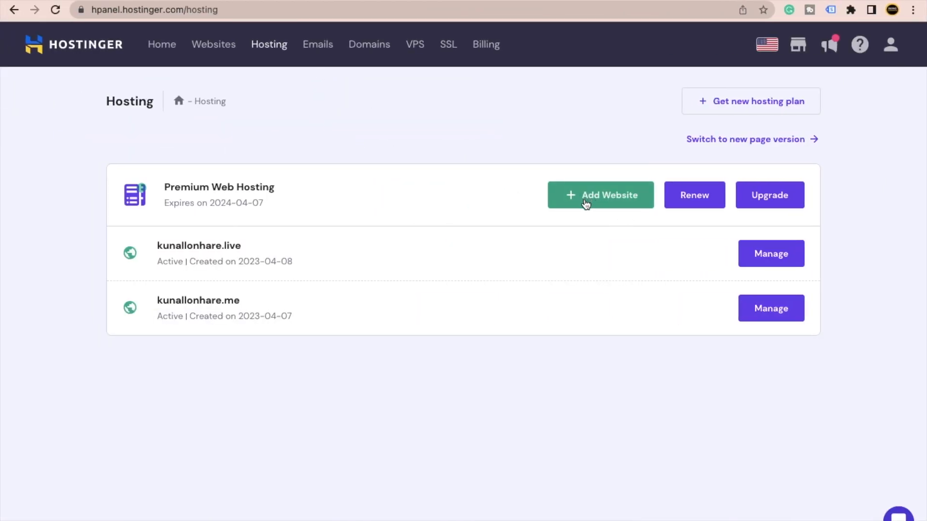
key("ctrl+Right")
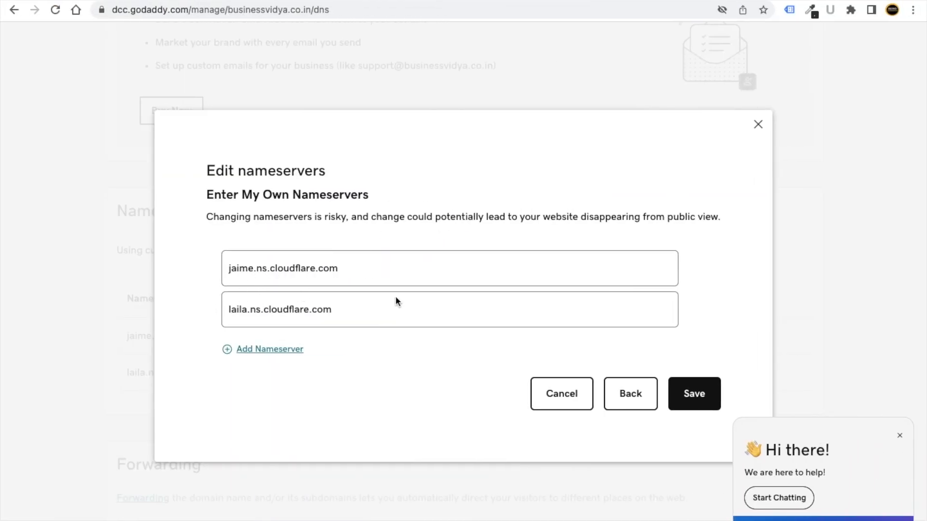
Close GoDaddy's nameserver editor unsaved and return to Namecheap's kunallonhare.live domain page
left_click(757, 125)
key("ctrl+Left")
left_click(346, 128)
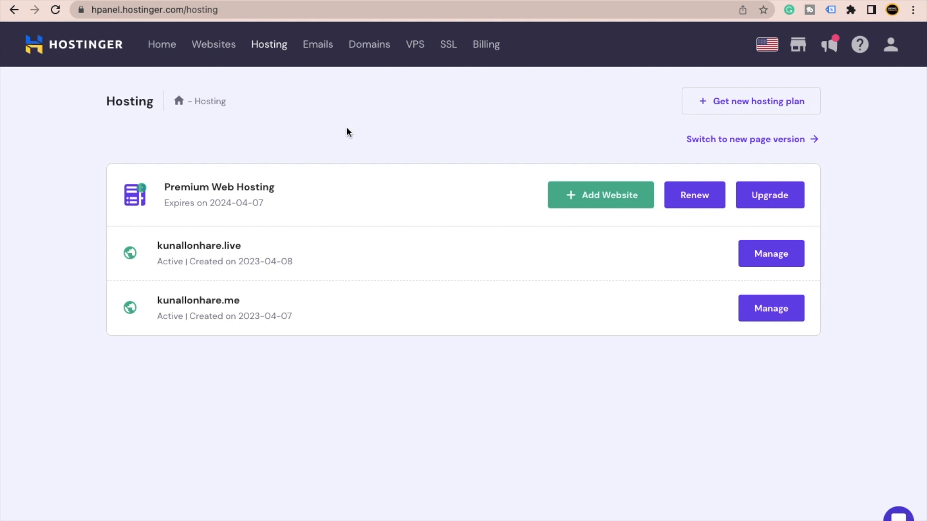
left_click(390, 1)
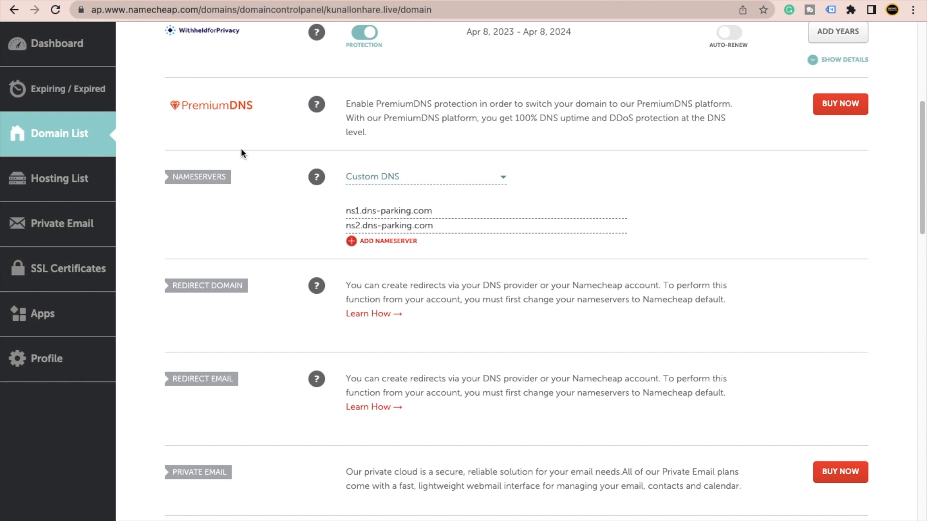
scroll(236, 198, "up", 3)
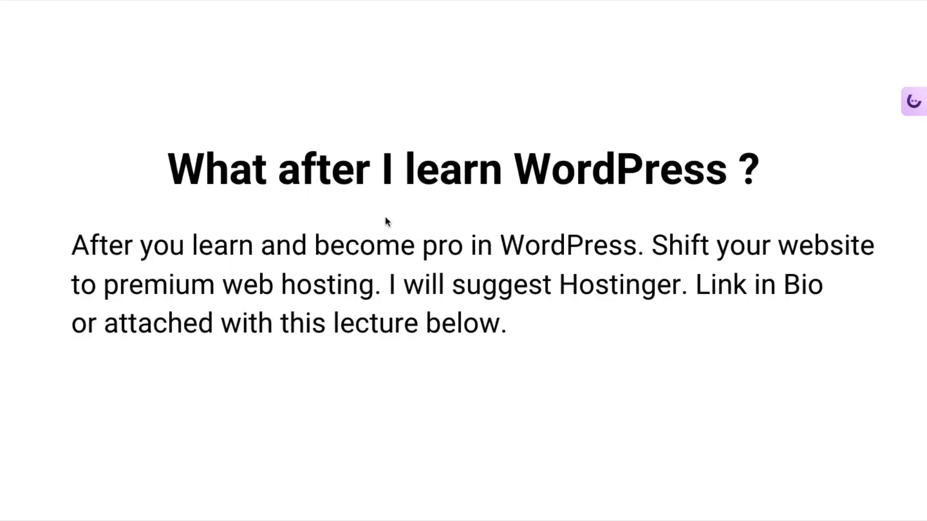
Advance through the 'What after I learn WordPress ?' and 'Oky to Use it ?' slides
left_click(161, 212)
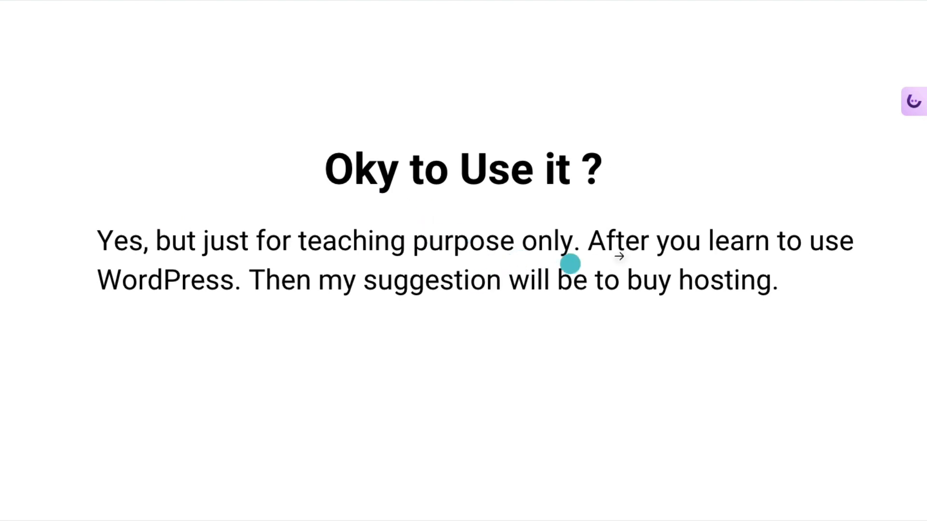
left_click(861, 200)
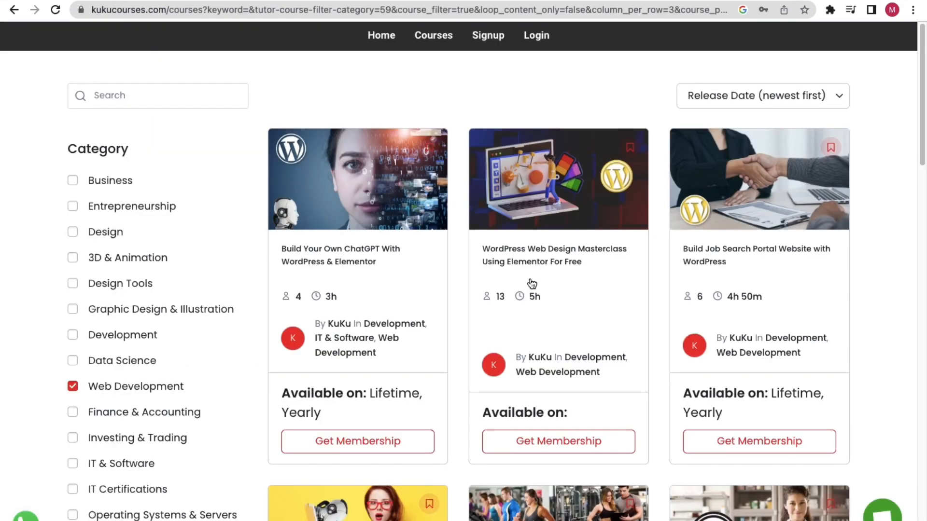
scroll(448, 361, "down", 10)
scroll(447, 360, "up", 1)
scroll(444, 367, "down", 10)
scroll(441, 364, "up", 17)
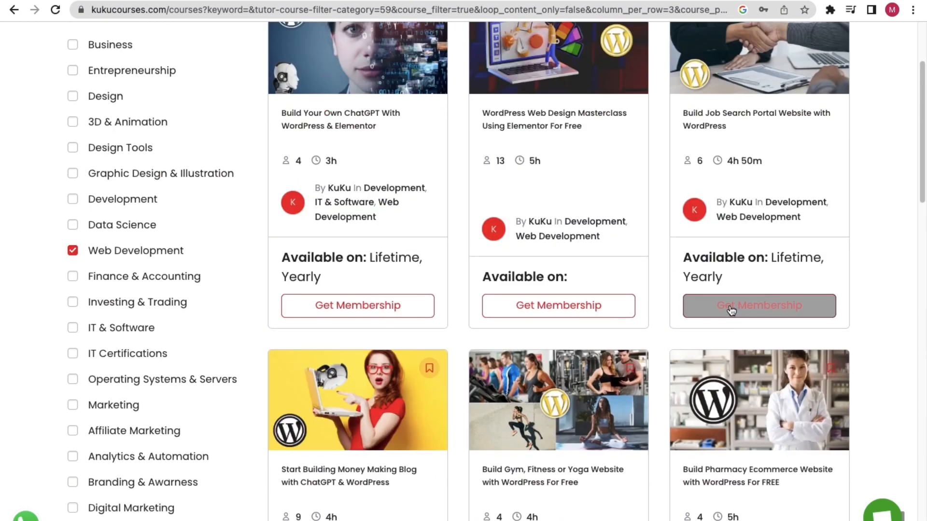
scroll(576, 365, "down", 3)
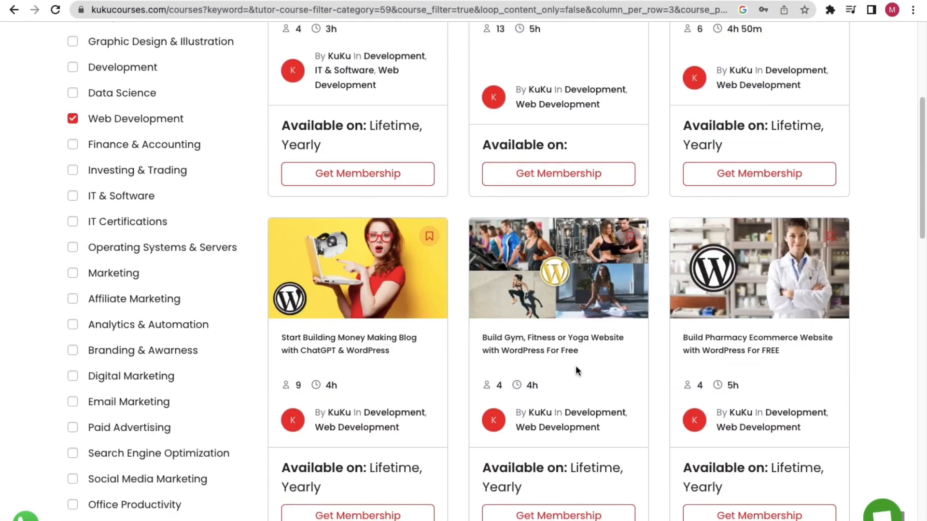
scroll(610, 339, "up", 5)
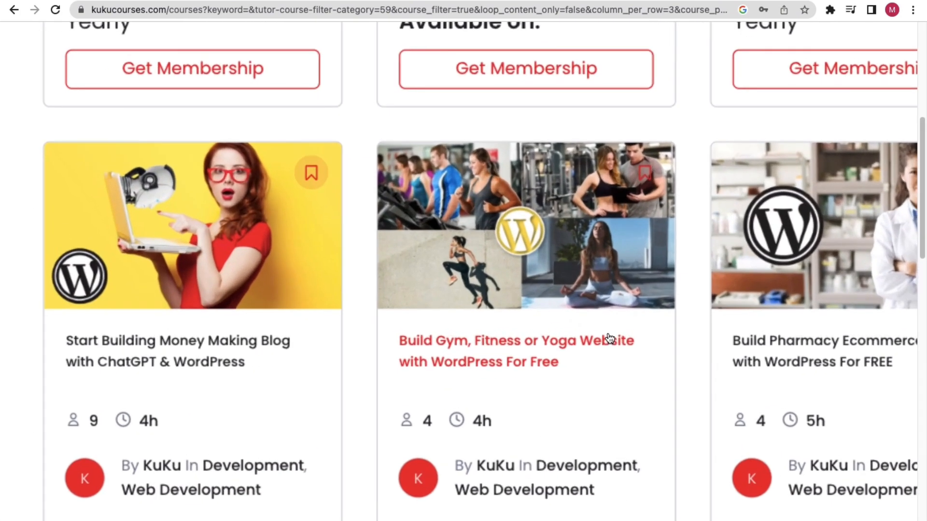
scroll(610, 339, "down", 1)
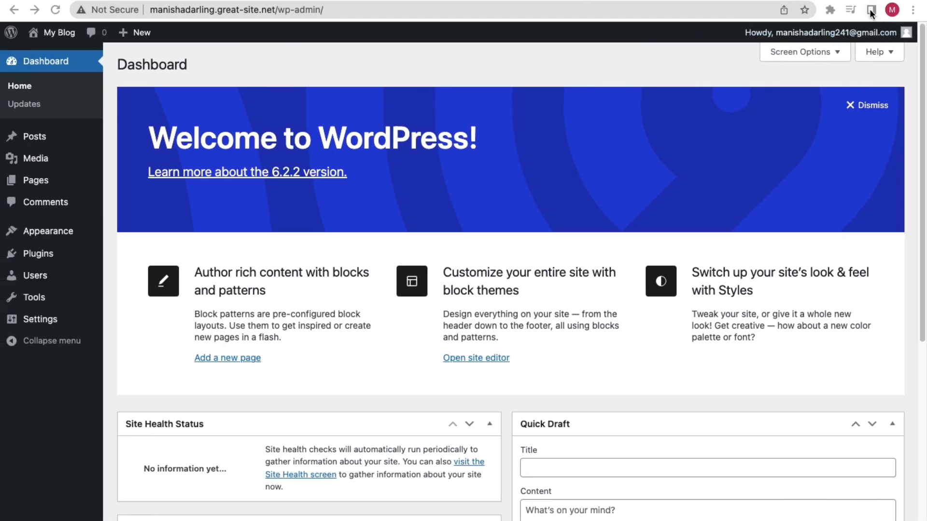
Load hostinger.com/beingcommerce in a new tab to reach the ₹149.00/mo Web Hosting offer
left_click(867, 0)
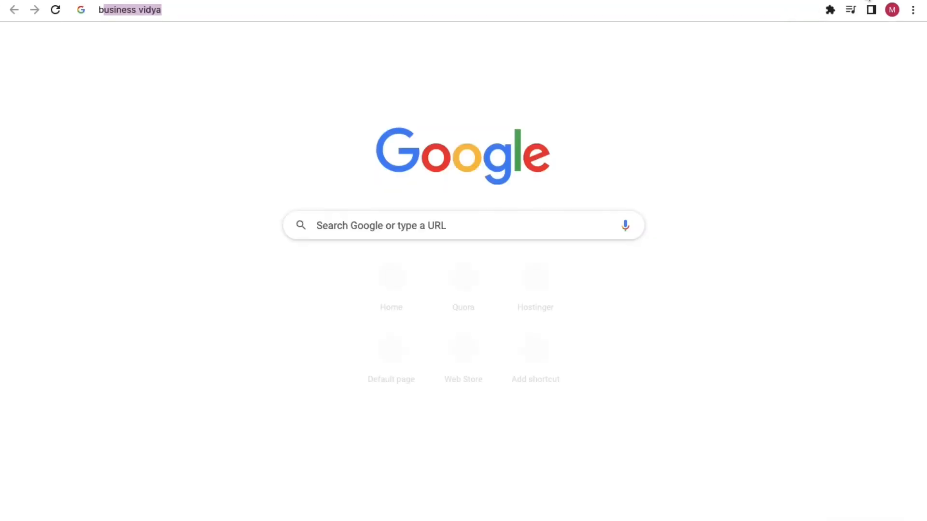
type("beingcom")
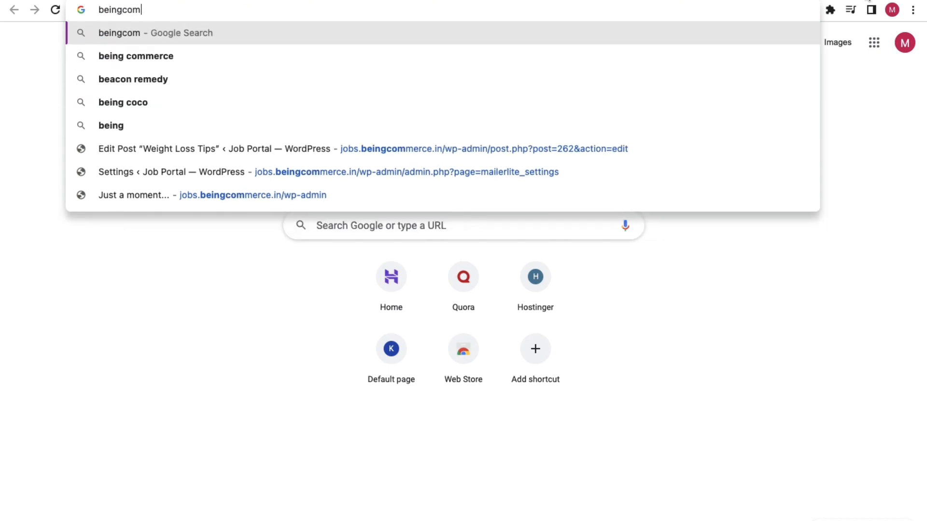
type("merce")
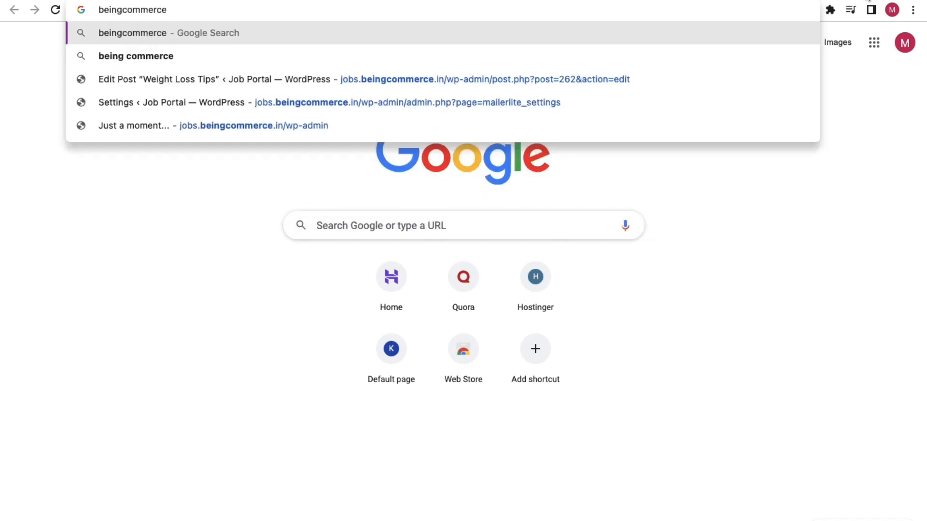
type(".")
key("super+a")
type("hostin")
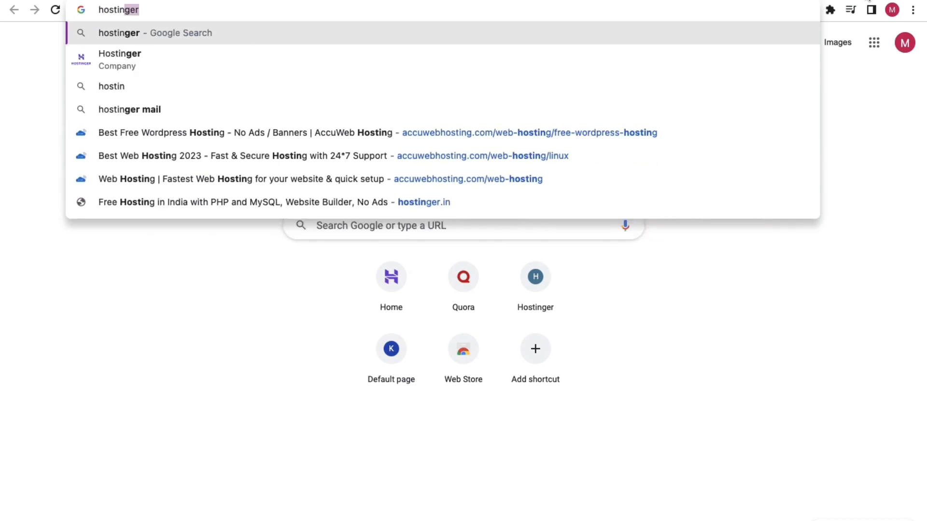
type("ger.co")
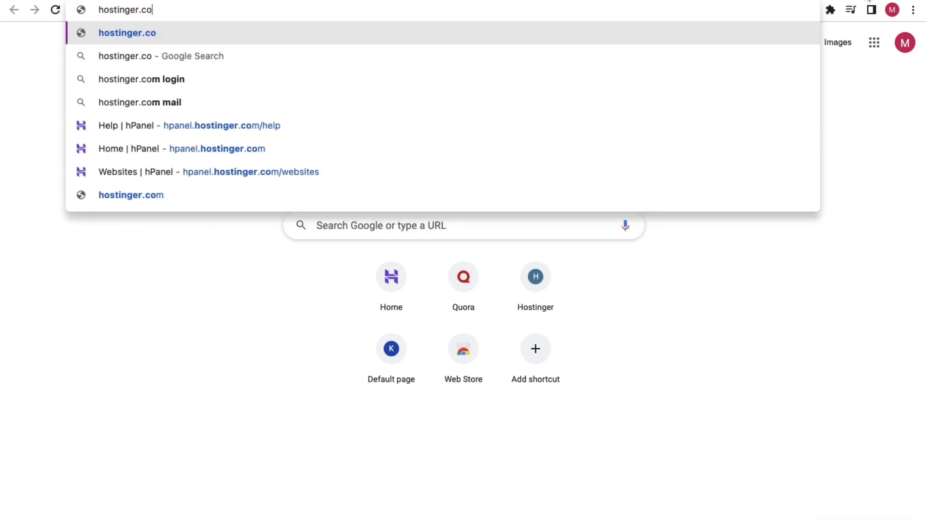
type("m/")
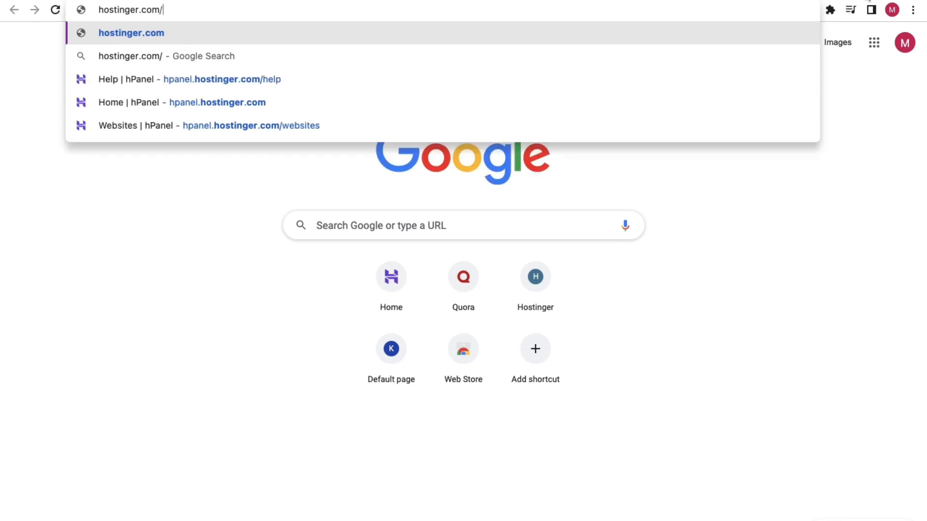
type("beingcommerce")
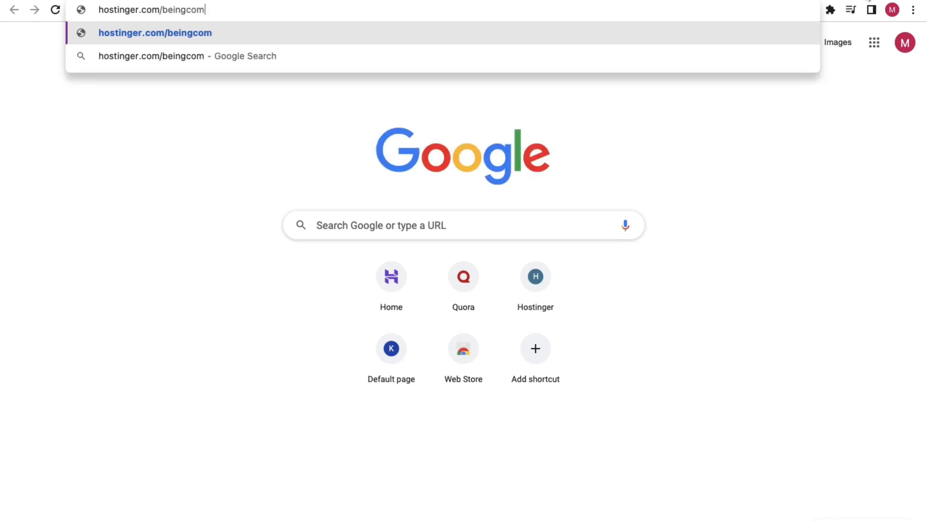
key("Return")
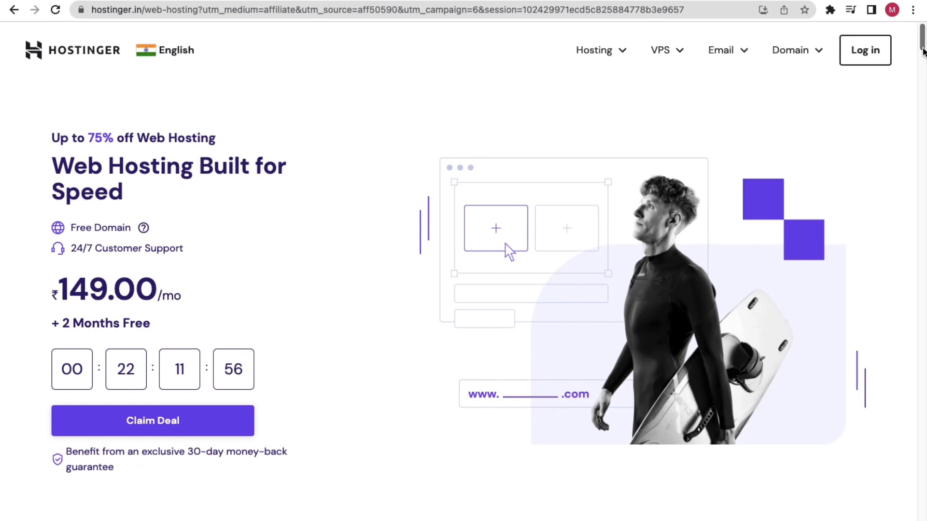
left_click(622, 54)
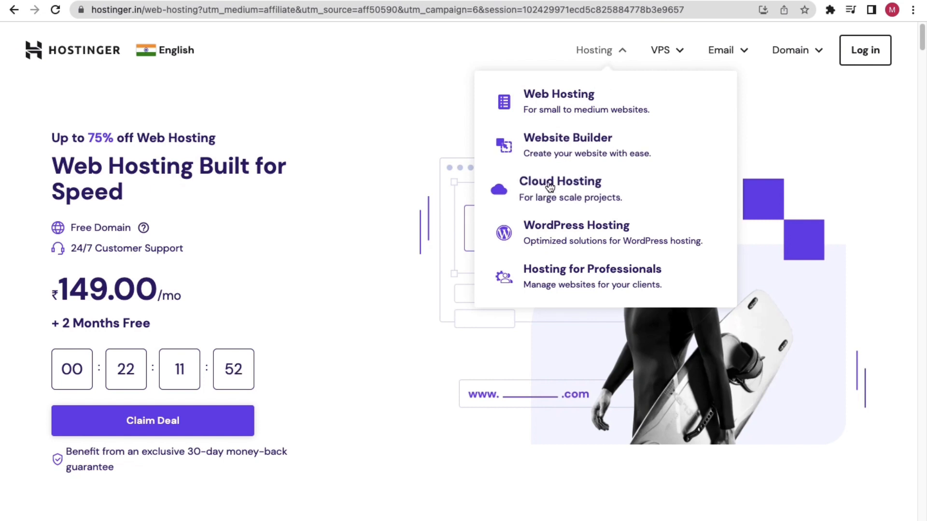
Review WordPress Hosting plans from ₹69.00/mo Single WordPress to ₹699.00/mo WordPress Pro, then open the country chooser
left_click(538, 225)
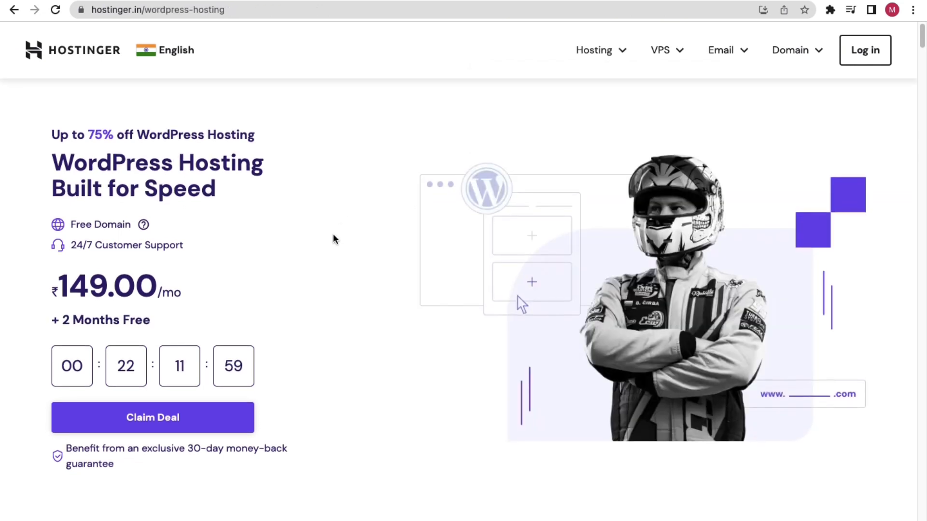
scroll(329, 233, "down", 10)
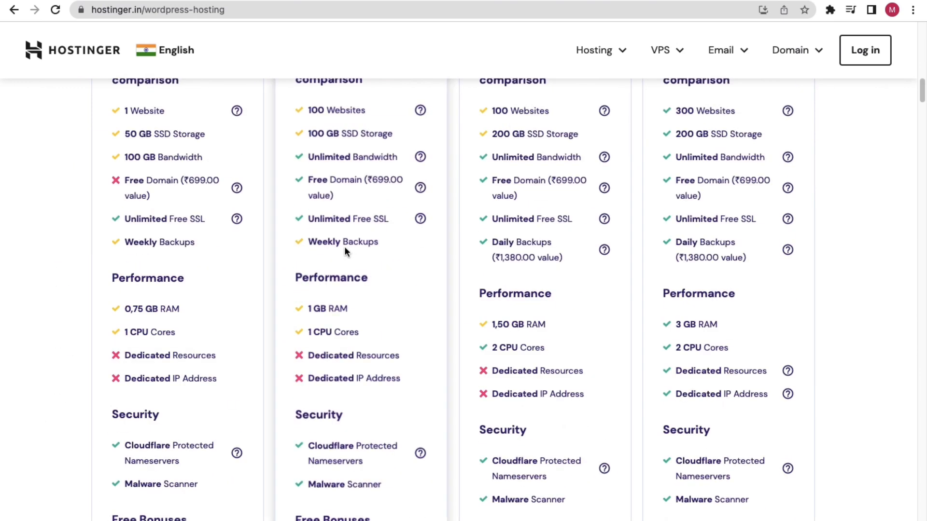
scroll(172, 140, "up", 3)
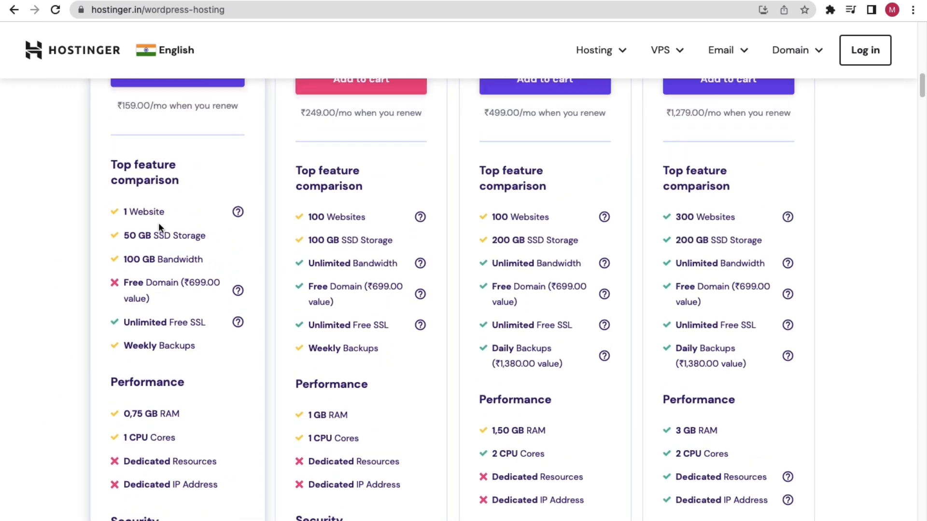
scroll(166, 195, "up", 2)
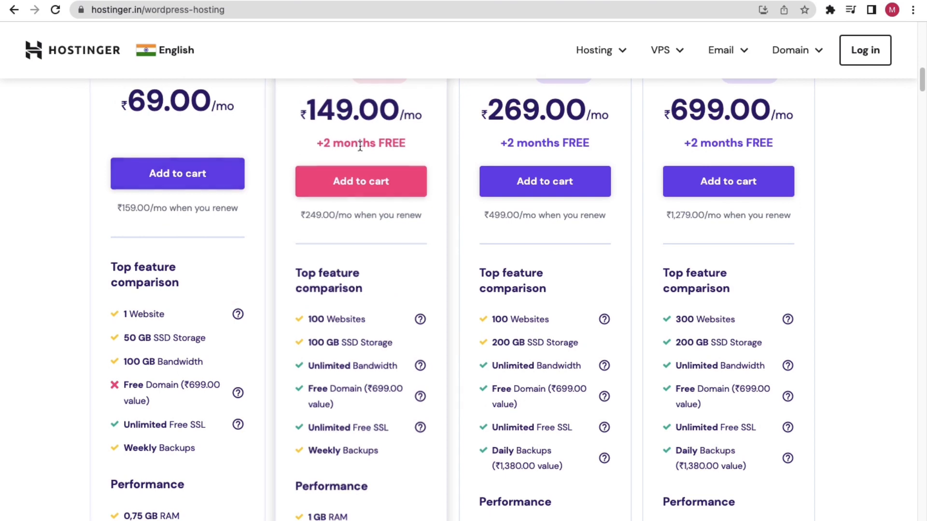
scroll(332, 135, "down", 8)
scroll(331, 135, "down", 4)
scroll(323, 129, "up", 10)
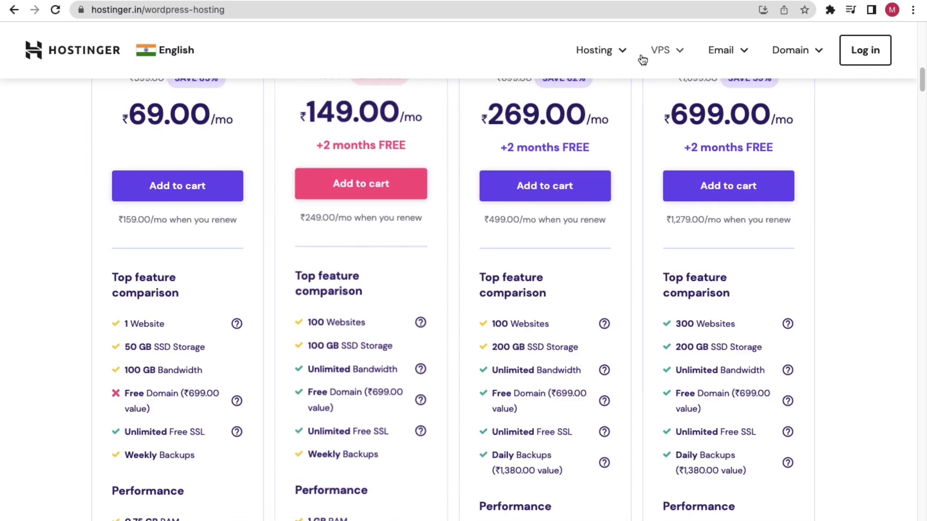
scroll(284, 203, "up", 6)
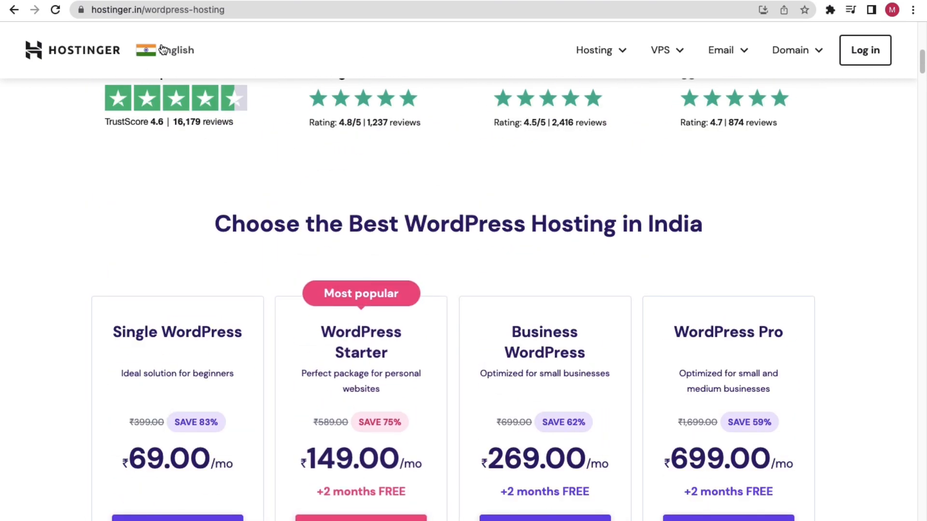
left_click(169, 59)
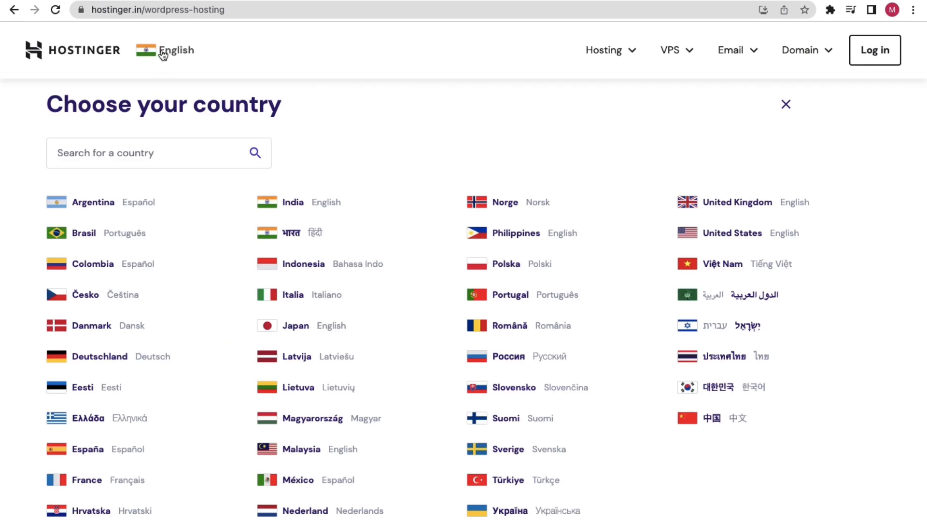
Switch the region to United States so WordPress plans show $1.99 to $9.99 per month
left_click(701, 230)
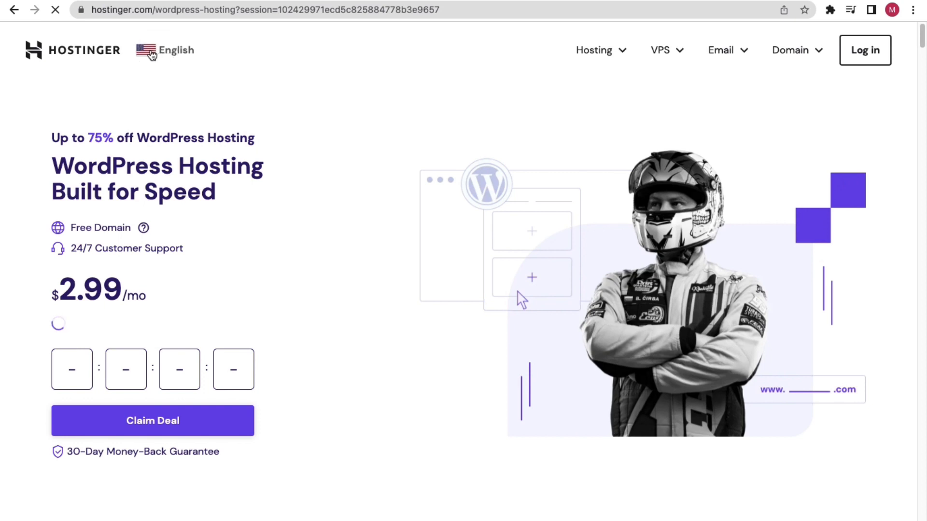
left_click(152, 54)
left_click(152, 55)
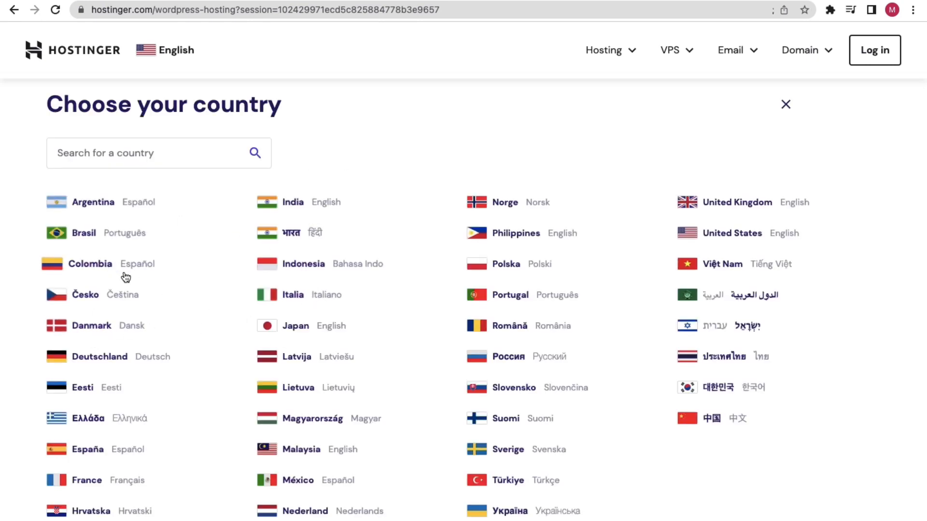
left_click(783, 104)
scroll(291, 262, "down", 3)
scroll(336, 269, "down", 15)
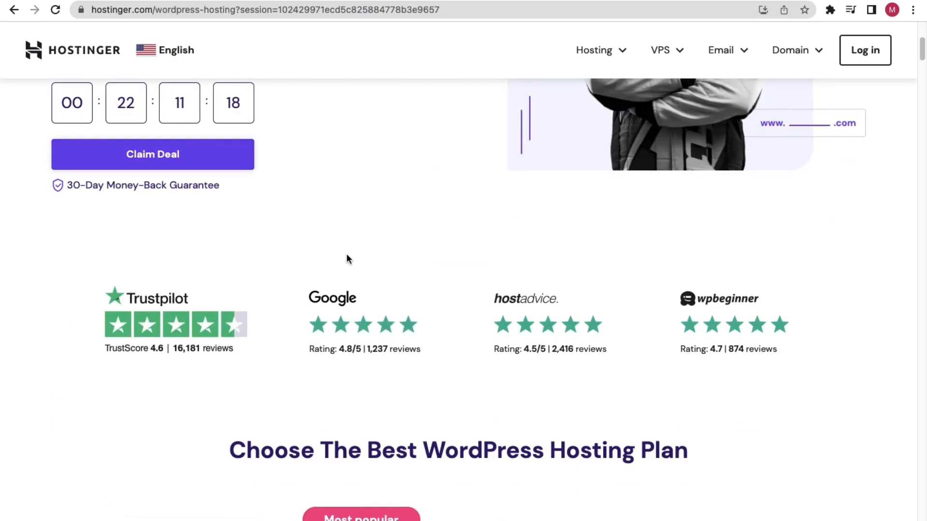
scroll(266, 250, "up", 4)
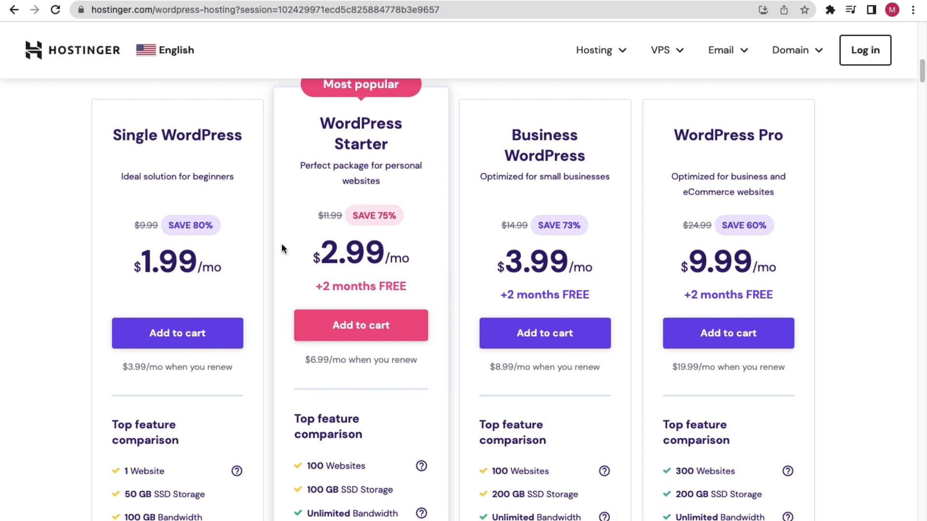
Search Google for 'best cheap web hosting company' and scroll results listing Hostinger
key("super+t")
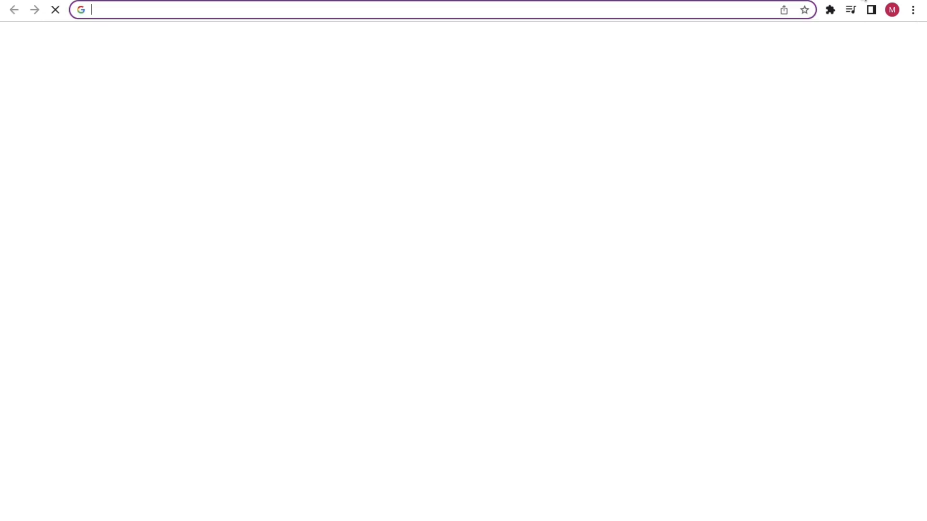
type("best cheap")
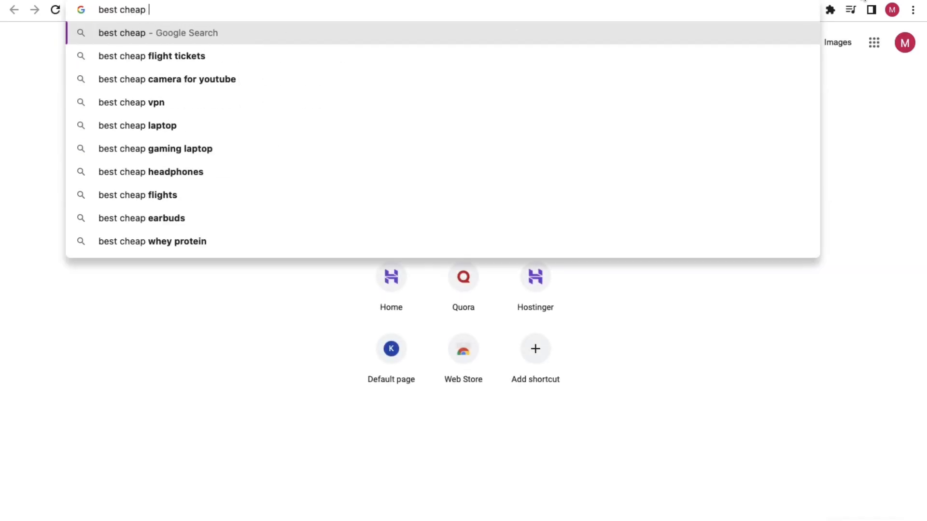
type(" web ho")
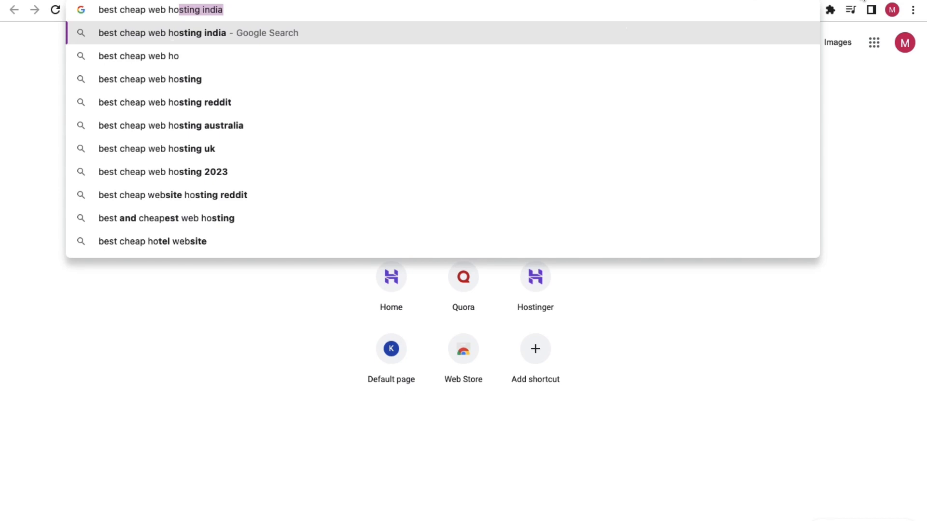
type("sting india")
key("BackSpace")
key("BackSpace")
key("BackSpace")
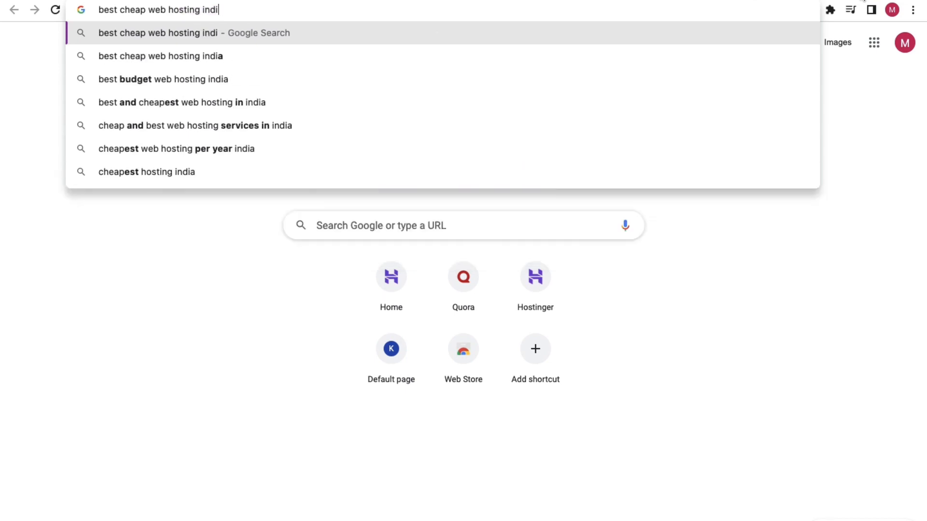
key("BackSpace")
key("BackSpace")
type("company")
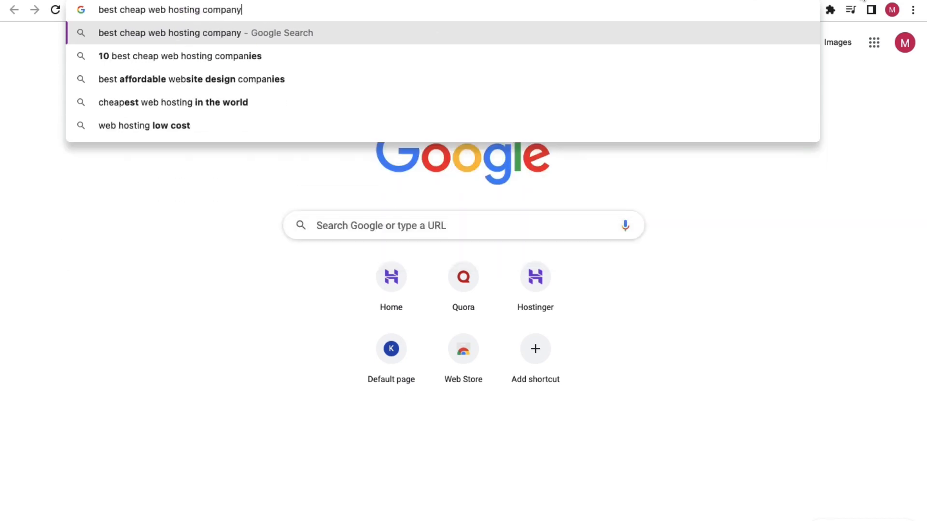
key("Return")
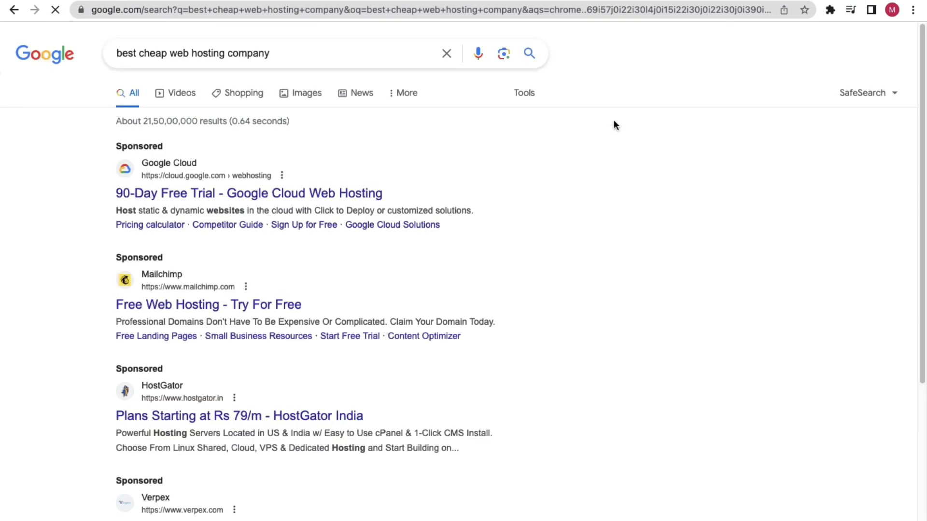
scroll(410, 280, "down", 6)
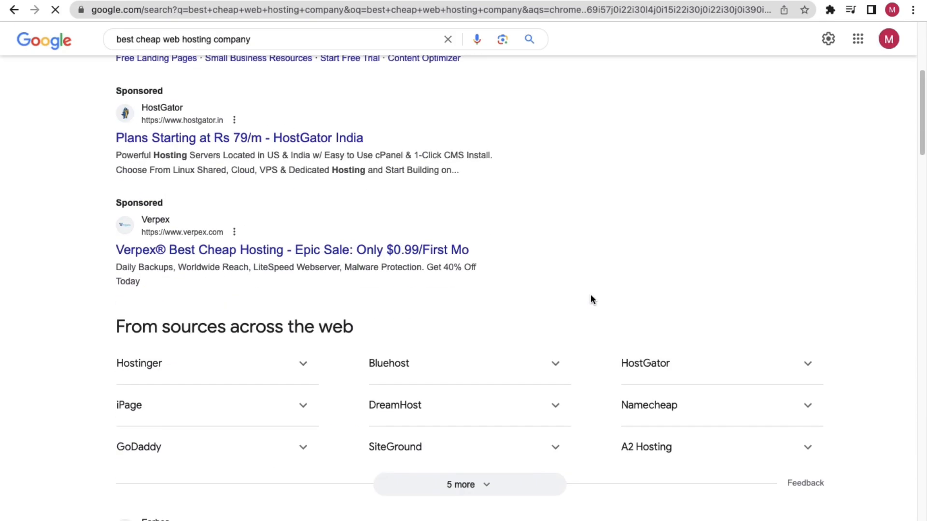
scroll(579, 298, "down", 1)
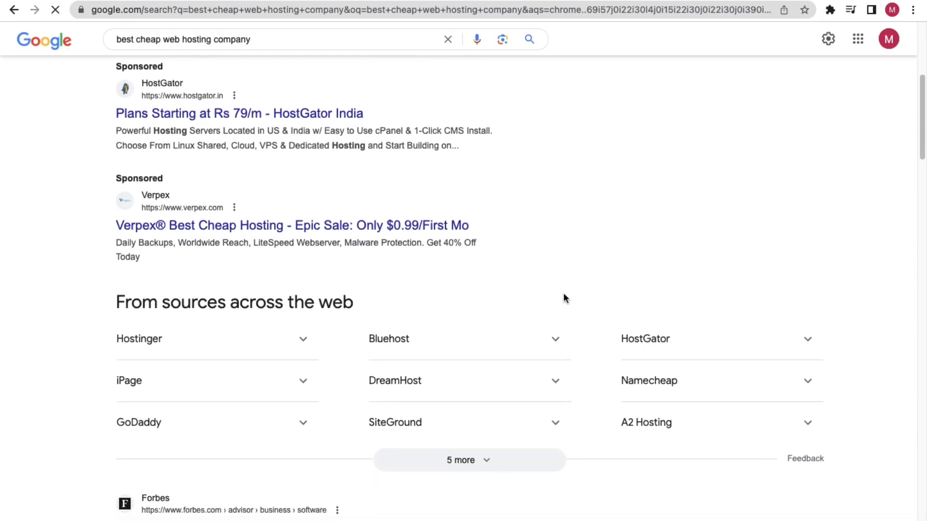
scroll(449, 296, "down", 4)
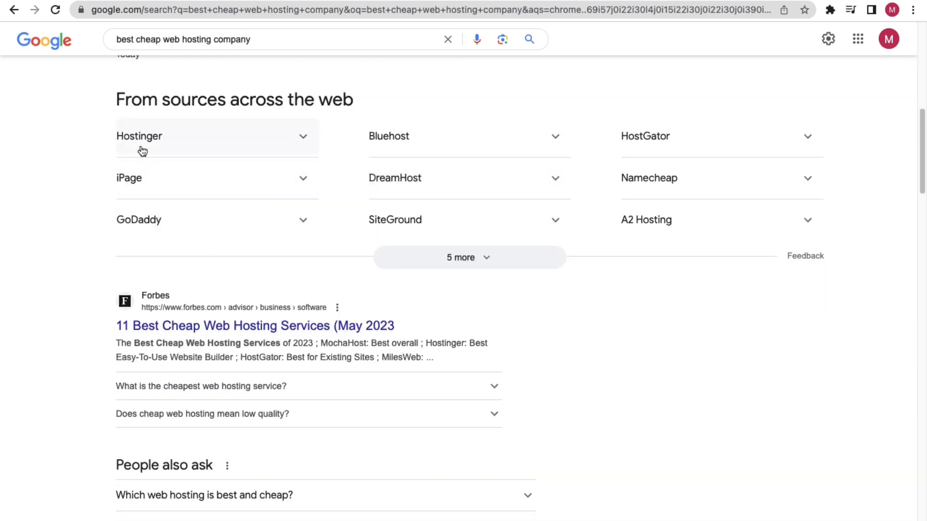
scroll(132, 147, "up", 5)
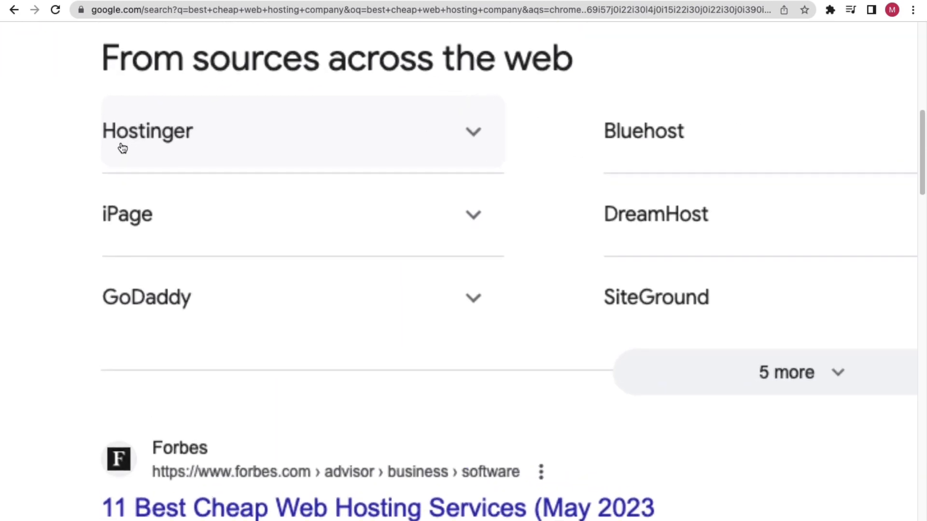
scroll(149, 148, "down", 5)
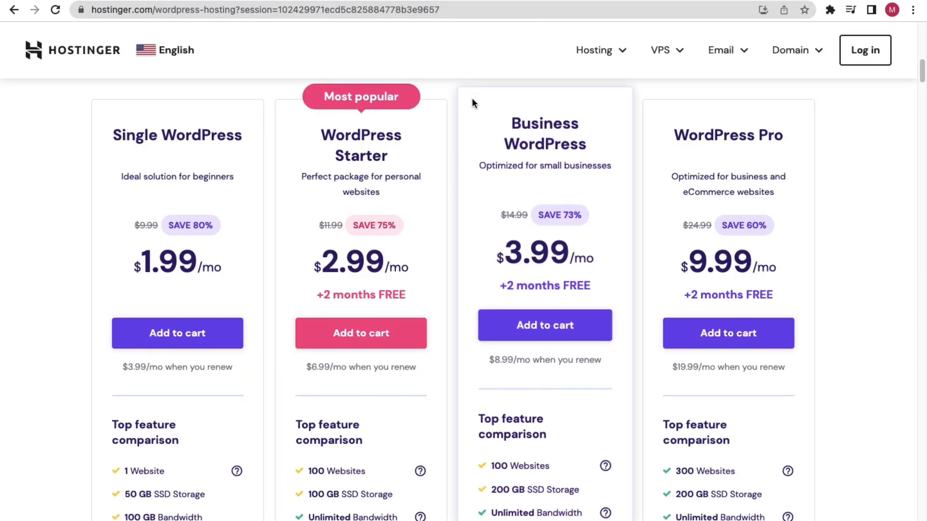
Highlight the Starter plan's free-months offer, 100 Websites and 100 GB SSD Storage
scroll(353, 345, "down", 4)
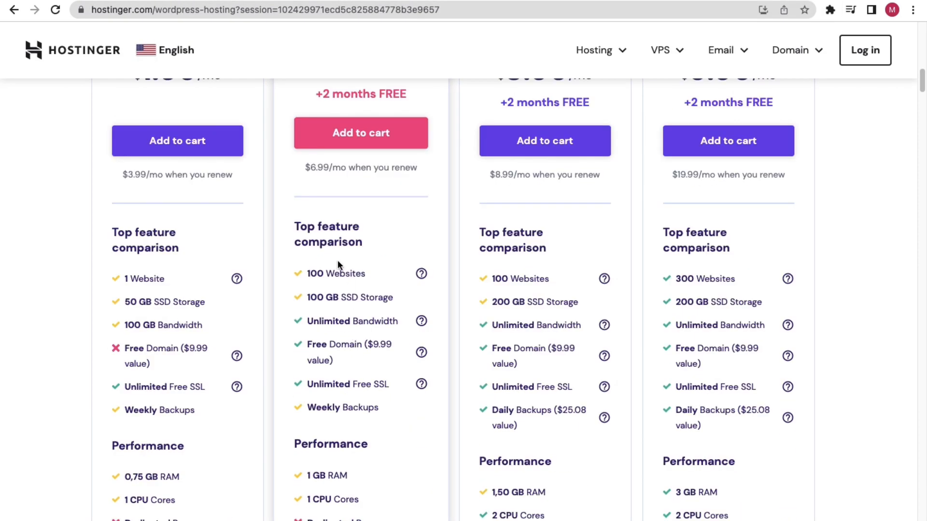
scroll(338, 261, "up", 1)
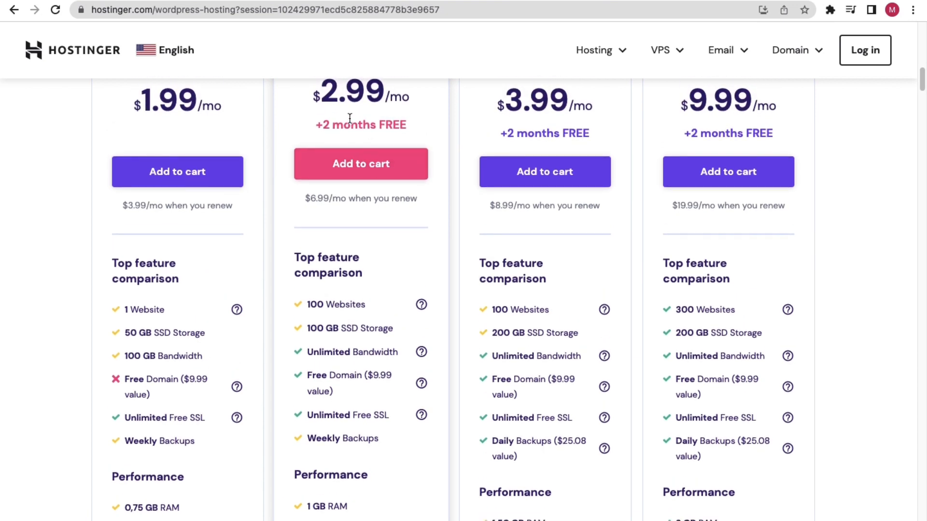
left_click_drag(329, 127, 370, 126)
double_click(309, 305)
scroll(308, 304, "down", 1)
left_click(312, 300)
double_click(313, 299)
scroll(334, 314, "down", 1)
Highlight further Starter features, including Unlimited Free SSL, Weekly Backups and Free Migration
left_click_drag(322, 310, 339, 311)
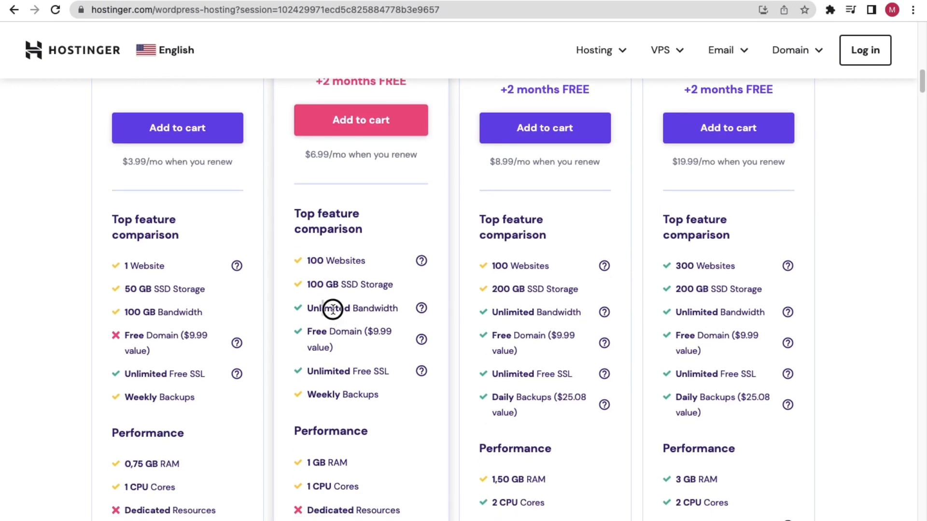
scroll(339, 322, "down", 5)
left_click_drag(314, 167, 336, 167)
left_click_drag(320, 207, 357, 211)
scroll(358, 211, "down", 2)
left_click(325, 175)
left_click_drag(325, 174, 389, 175)
scroll(364, 208, "down", 4)
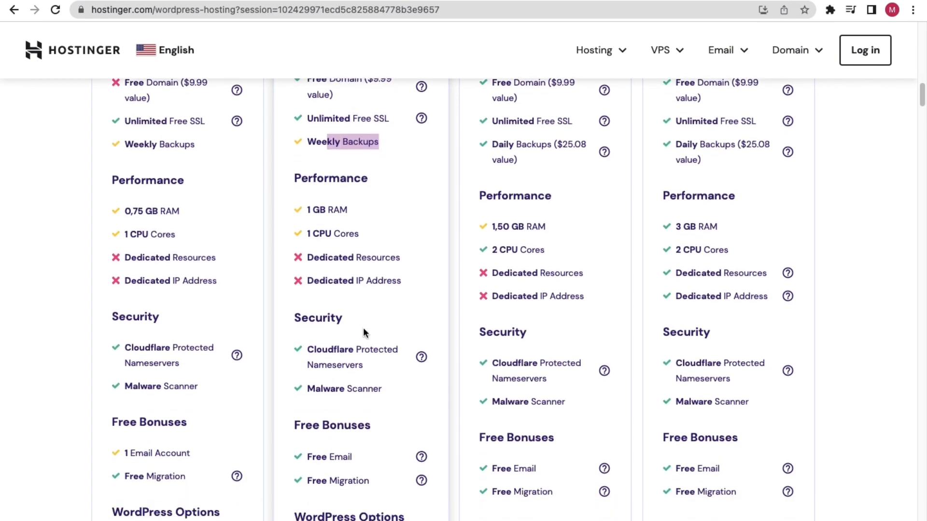
scroll(351, 249, "down", 1)
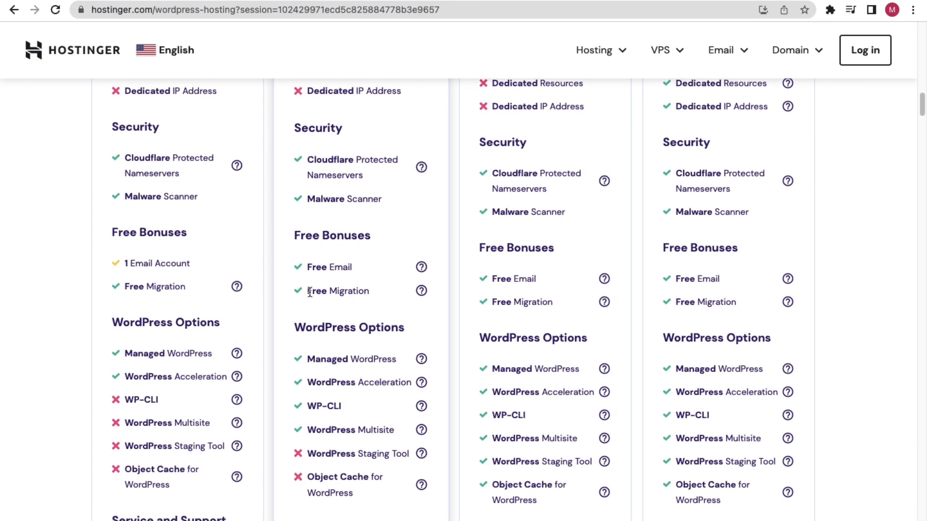
left_click_drag(309, 292, 369, 292)
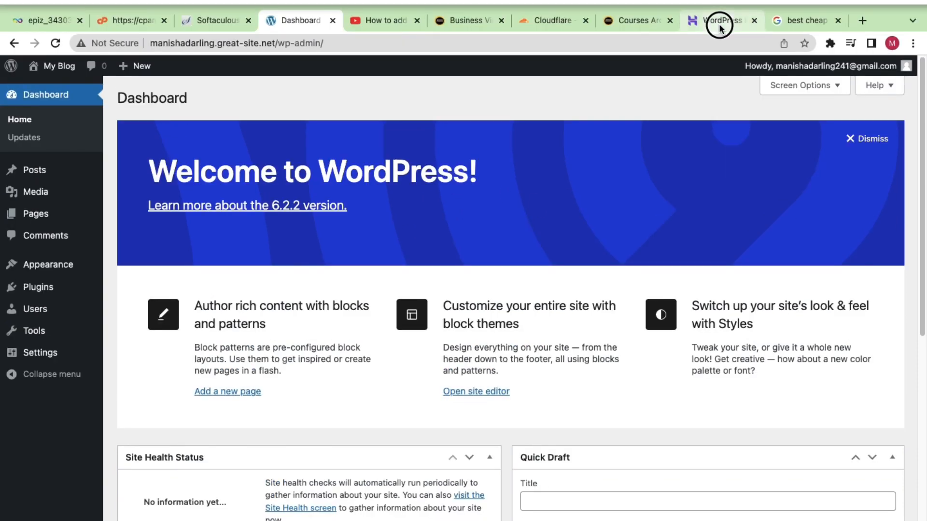
Re-highlight Free Migration on the Hostinger plans tab, then return to the $2.99/mo deal
left_click(718, 24)
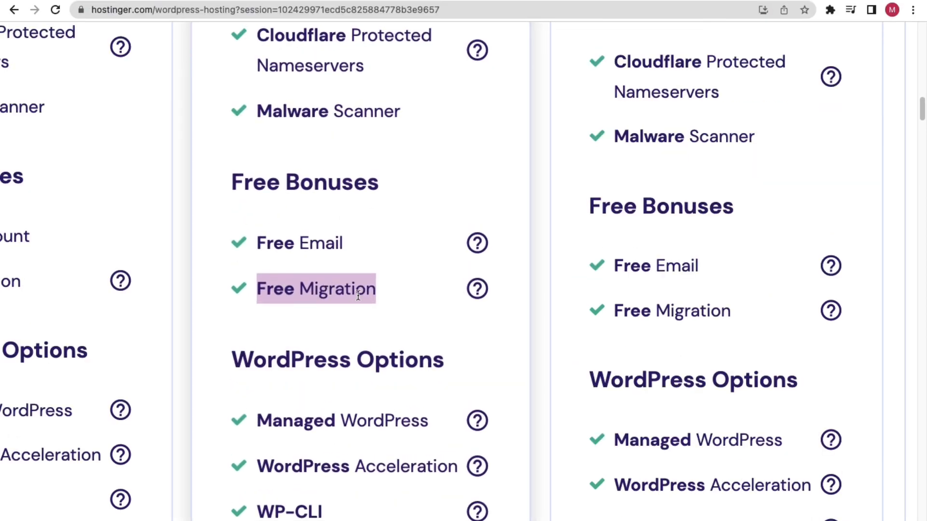
left_click(362, 325)
left_click_drag(372, 292, 256, 289)
mouse_move(475, 293)
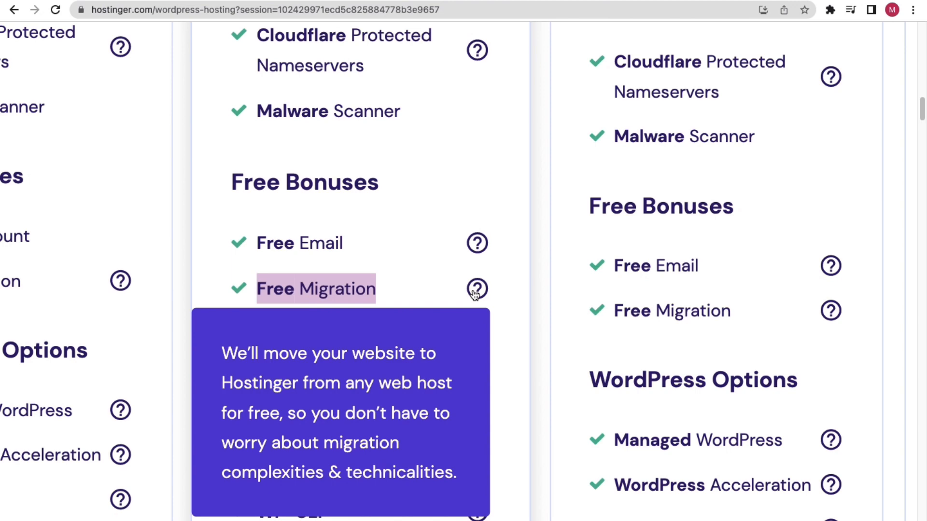
scroll(475, 294, "down", 2)
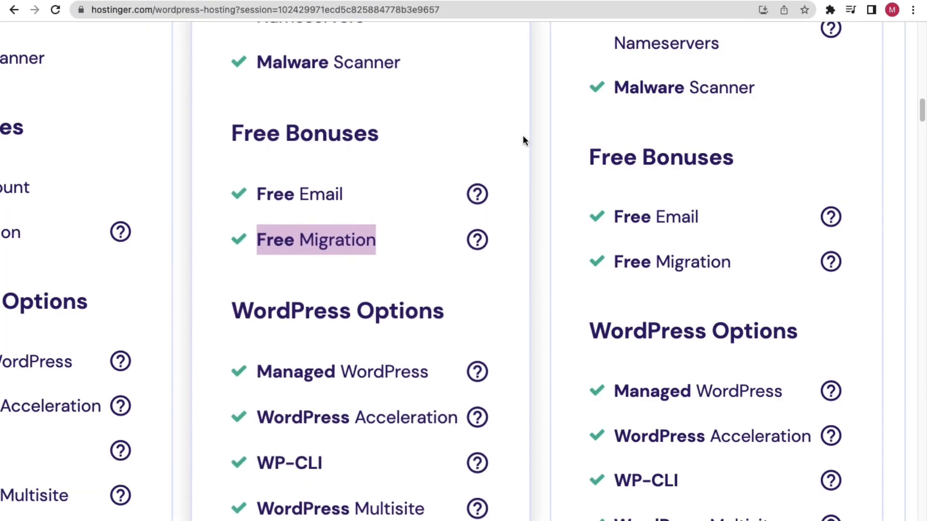
left_click(534, 137)
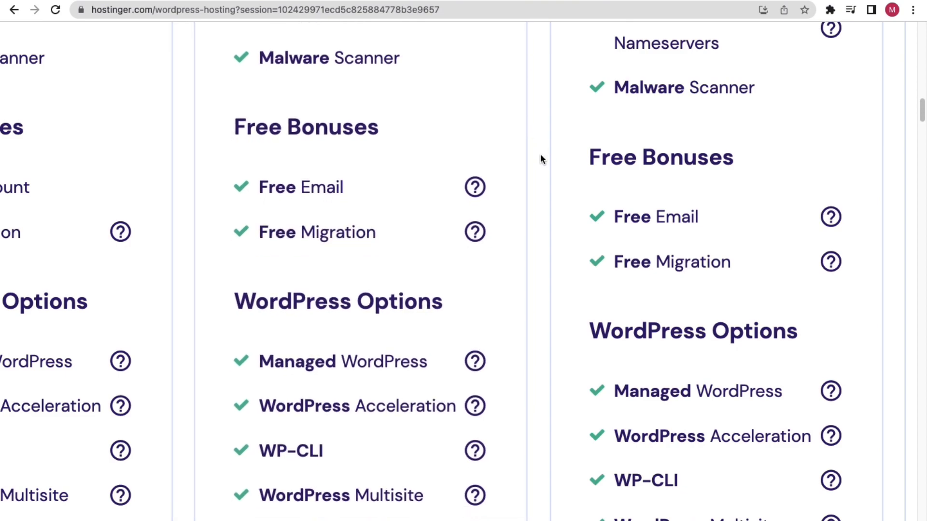
scroll(537, 154, "down", 5)
scroll(426, 149, "up", 20)
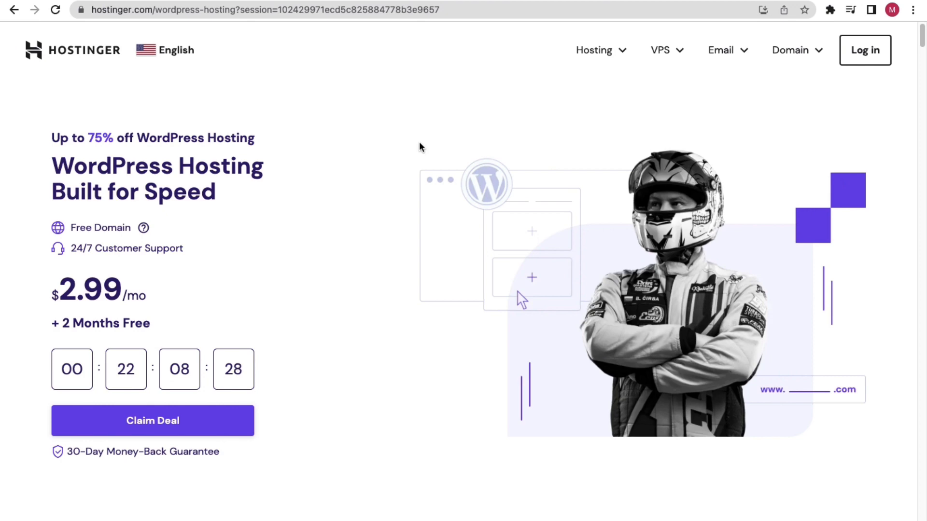
Scroll through the four Choose The Best WordPress Hosting Plan cards comparing prices and features
scroll(107, 161, "down", 1)
scroll(203, 207, "down", 5)
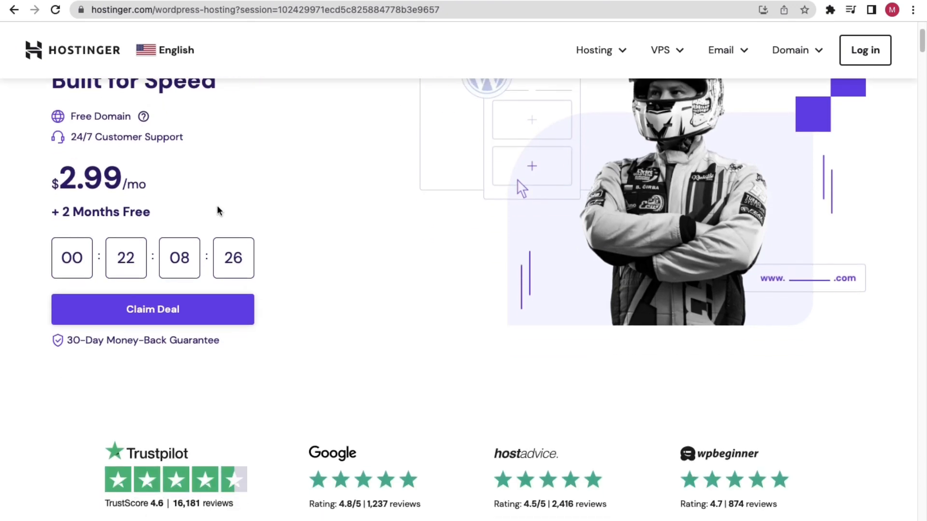
scroll(332, 217, "down", 10)
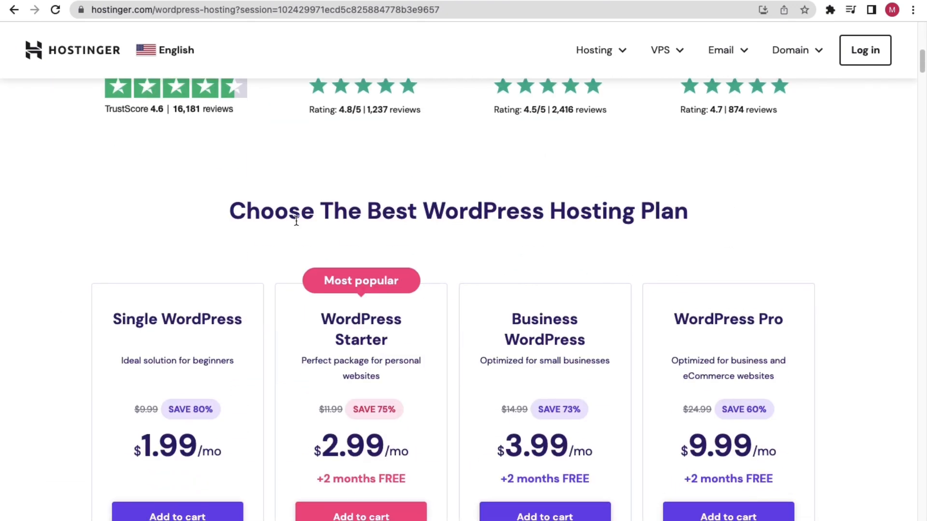
scroll(265, 223, "down", 4)
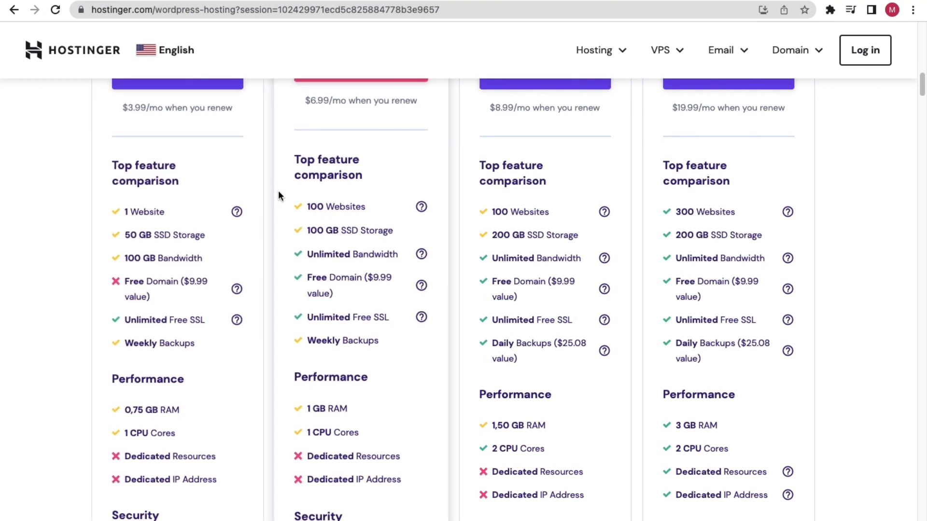
scroll(295, 246, "down", 1)
left_click_drag(342, 285, 313, 261)
scroll(312, 261, "up", 4)
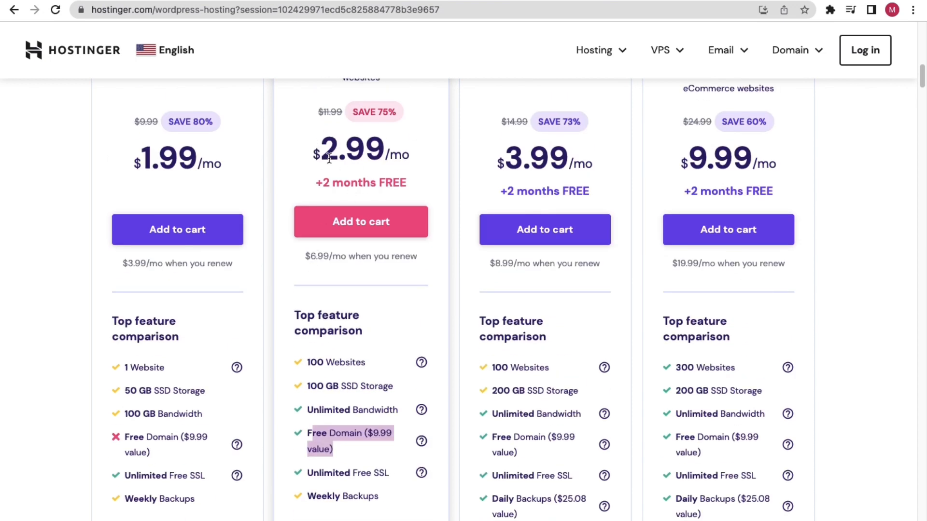
scroll(338, 120, "up", 1)
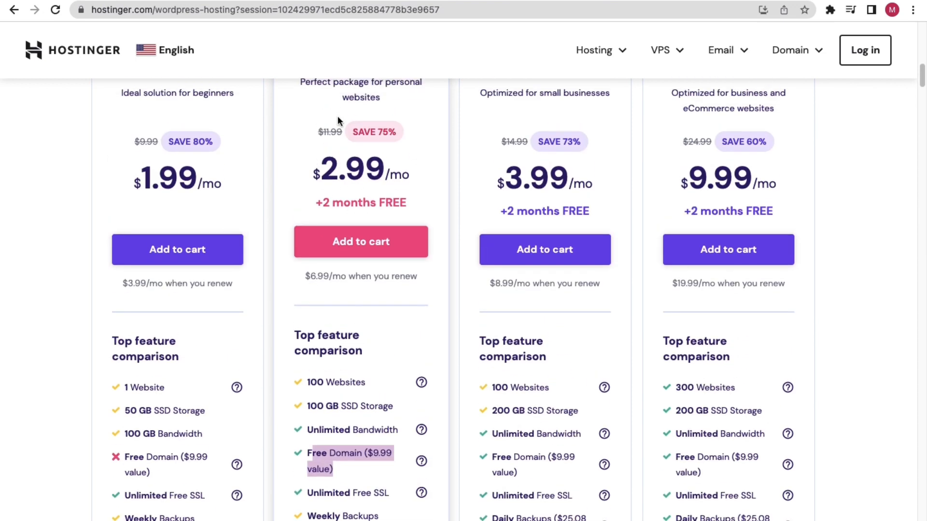
scroll(337, 120, "down", 6)
scroll(241, 180, "up", 10)
scroll(213, 183, "down", 2)
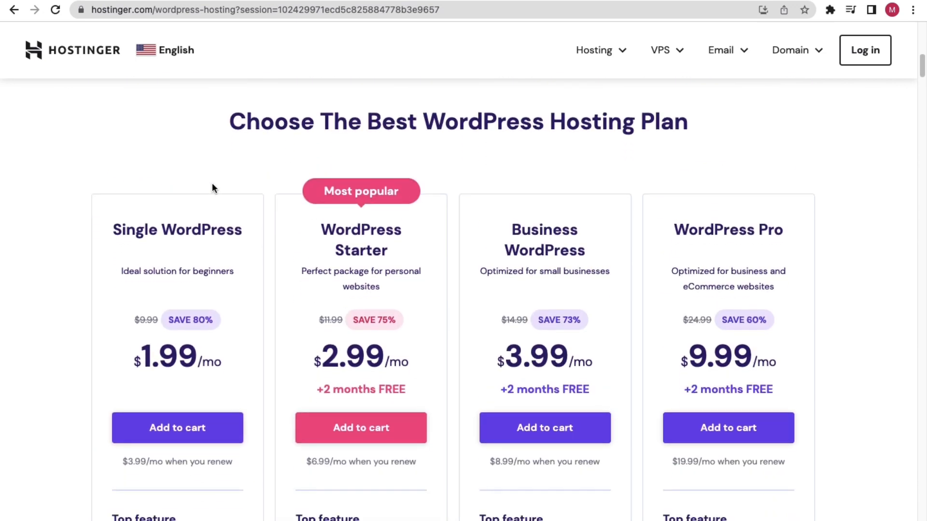
scroll(232, 138, "down", 3)
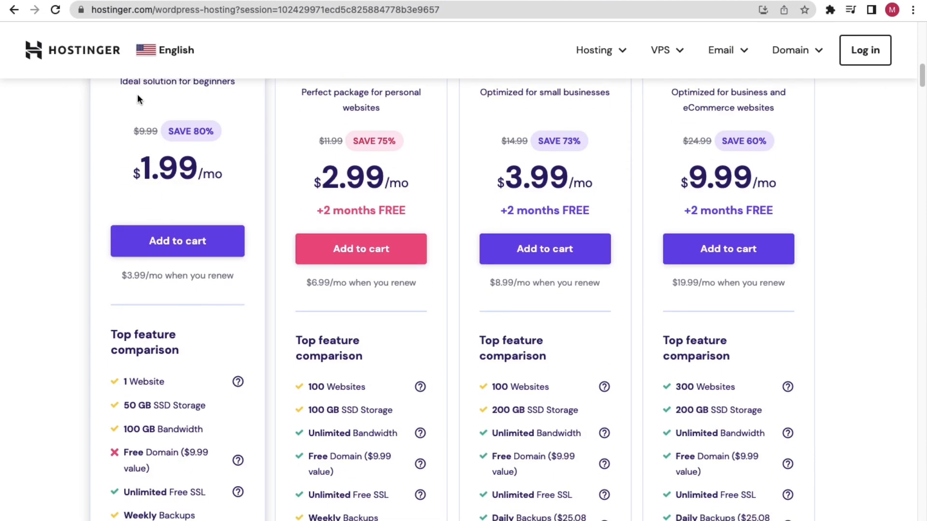
scroll(182, 208, "up", 1)
scroll(182, 209, "down", 4)
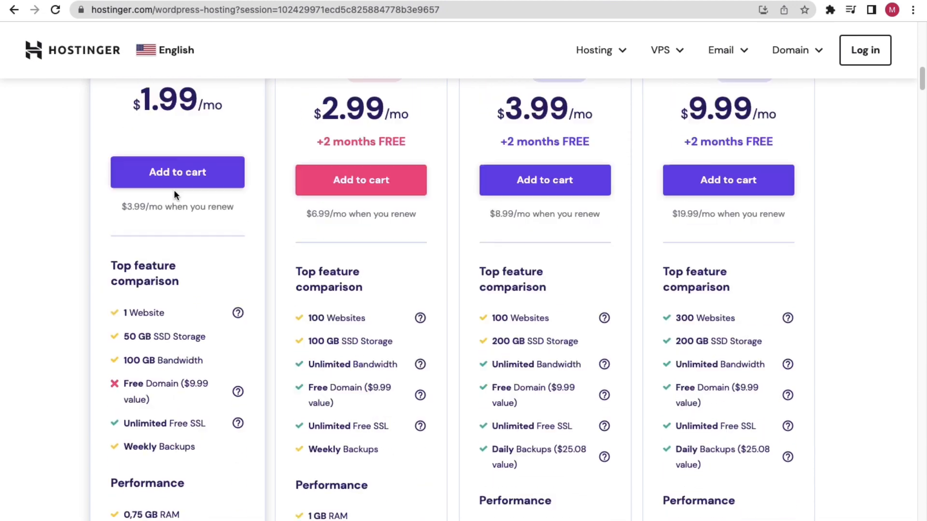
scroll(143, 193, "up", 1)
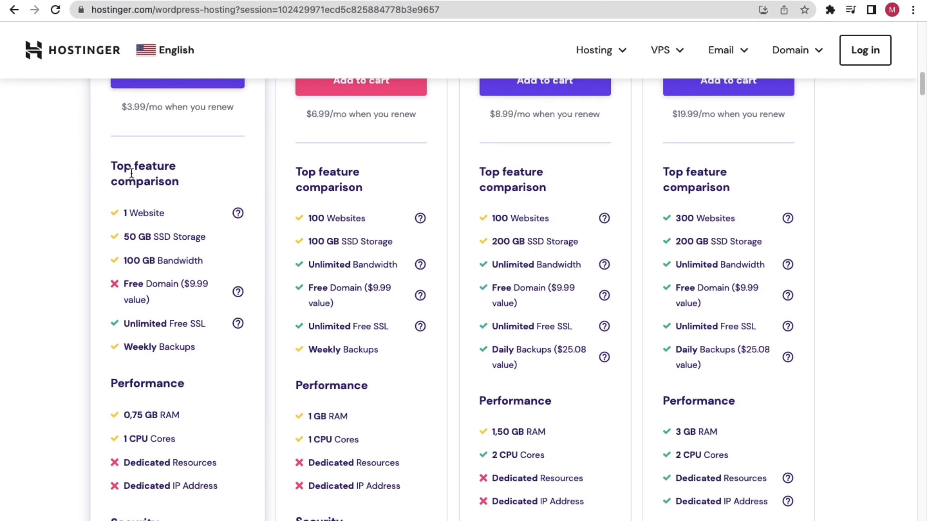
scroll(159, 236, "up", 1)
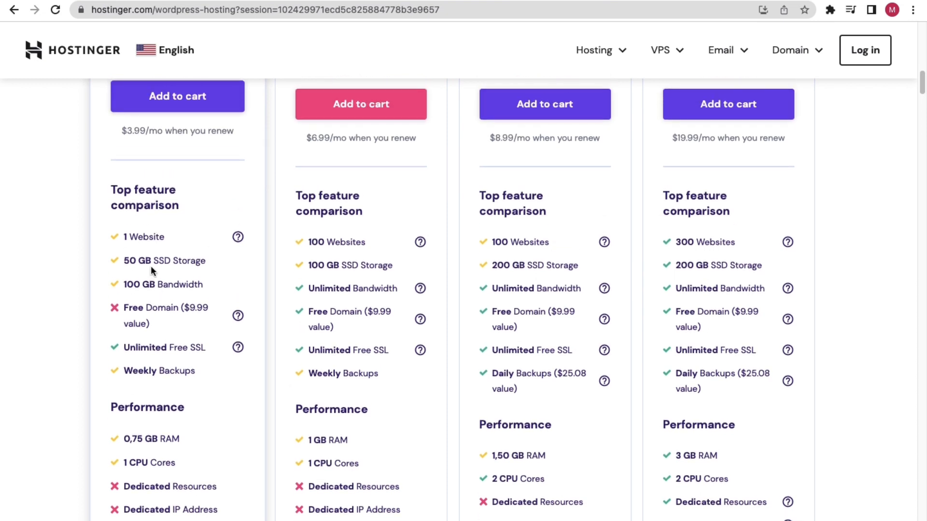
Highlight the first plan's website count and the Free Domain line across the plans
left_click_drag(162, 240, 124, 237)
left_click_drag(150, 324, 127, 309)
left_click(148, 317)
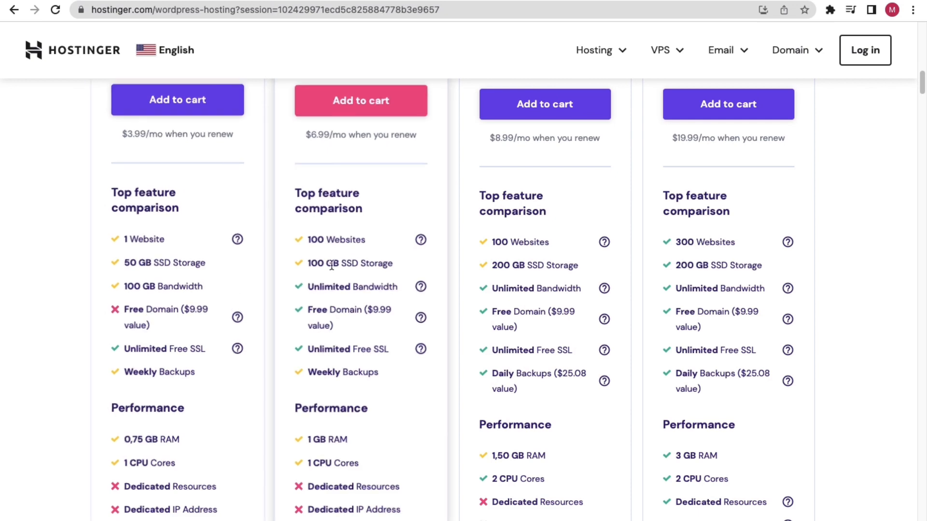
scroll(327, 265, "up", 5)
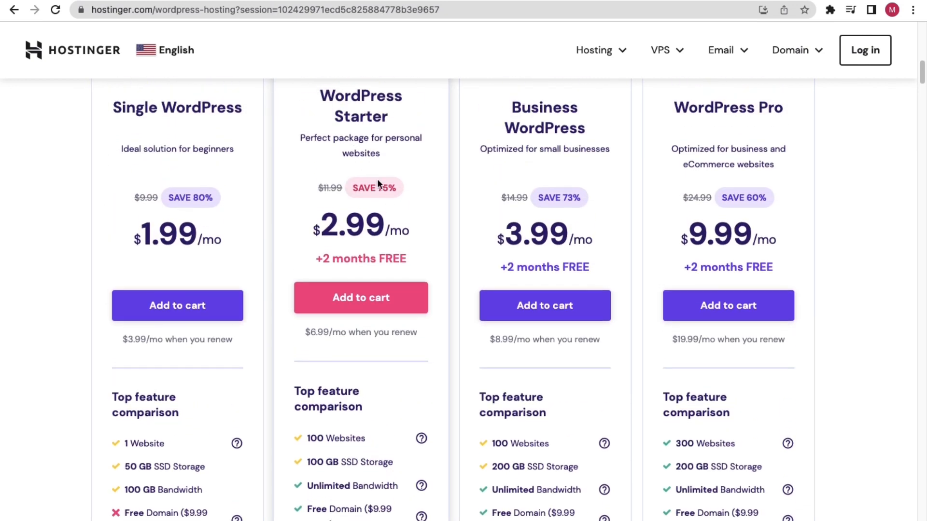
scroll(372, 175, "down", 5)
scroll(336, 271, "up", 1)
left_click_drag(336, 285, 316, 270)
left_click_drag(513, 270, 498, 270)
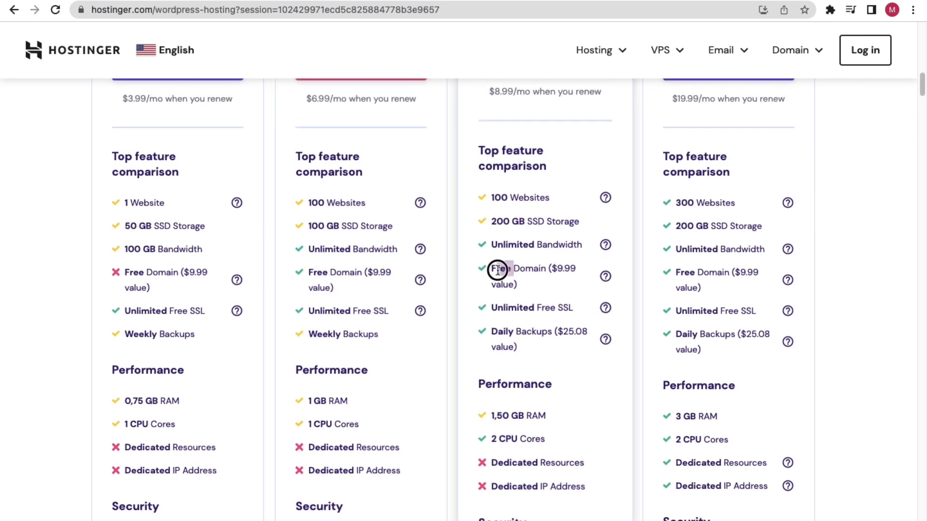
left_click_drag(735, 274, 657, 268)
scroll(439, 233, "up", 7)
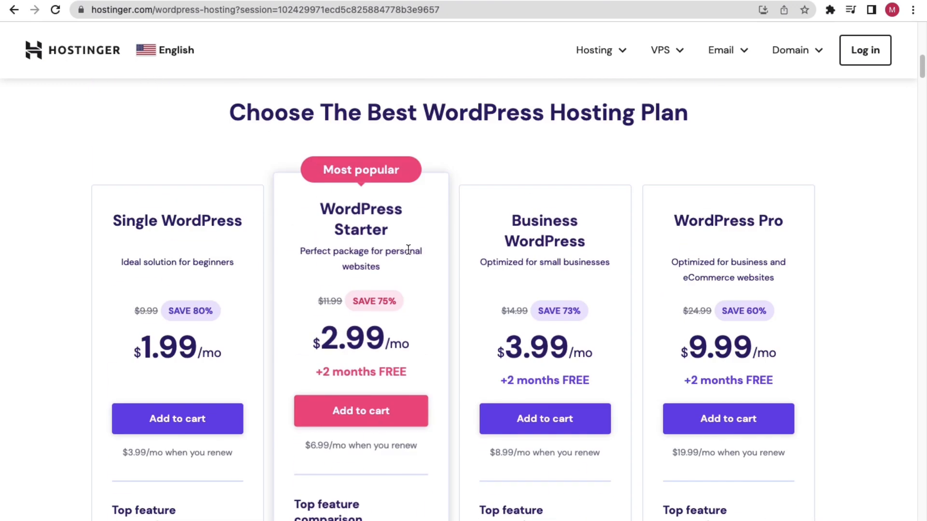
scroll(622, 207, "down", 1)
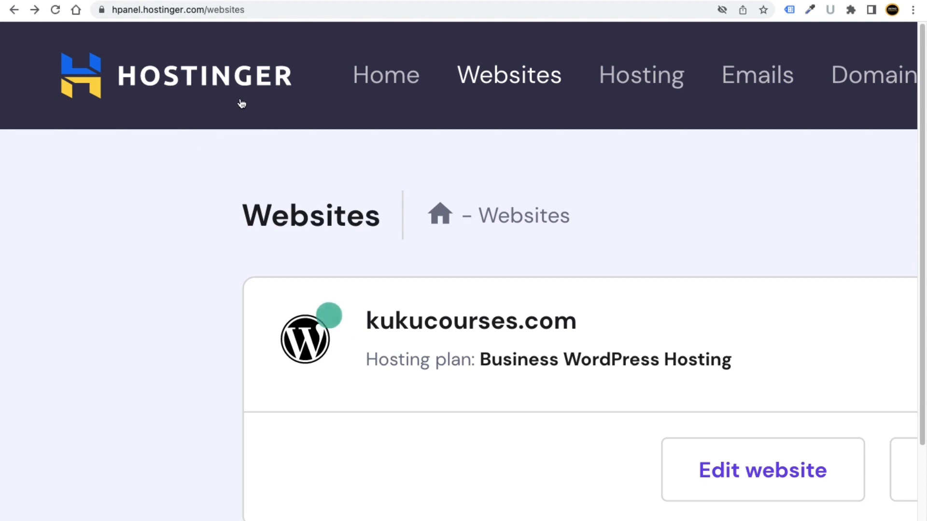
Scroll across the website cards for kukucourses.com and beingcommerce.co.in on Business WordPress Hosting
scroll(502, 317, "down", 1)
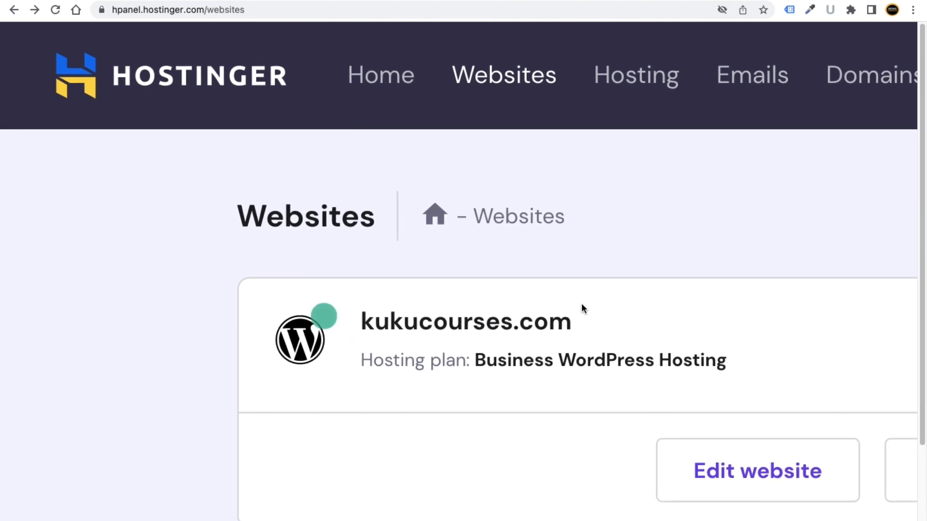
scroll(542, 320, "right", 6)
scroll(506, 302, "right", 15)
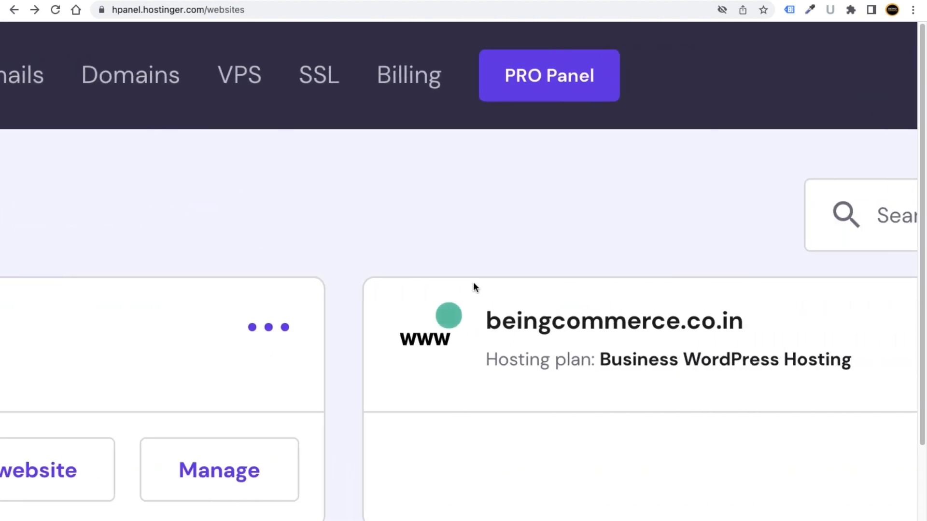
scroll(353, 140, "right", 4)
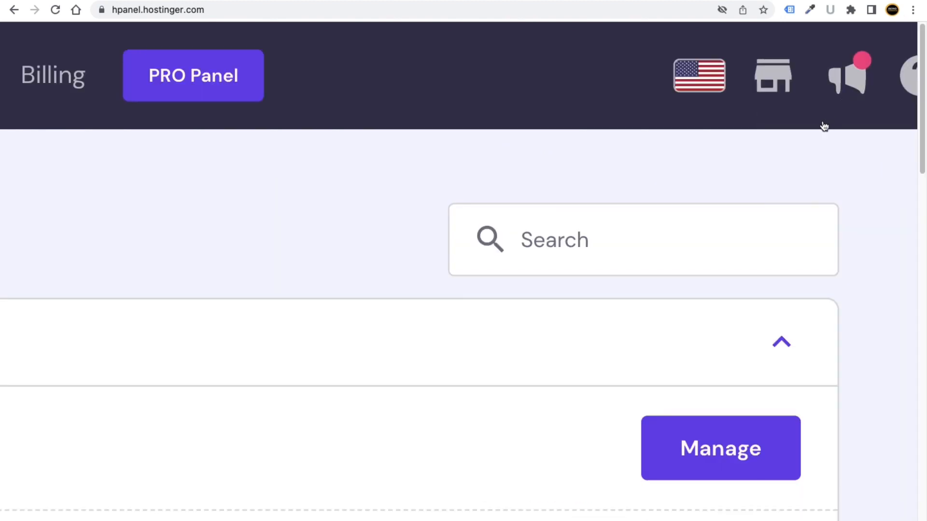
scroll(827, 122, "right", 4)
From the account menu, go to Migrate Website and add a new migration request
left_click(828, 91)
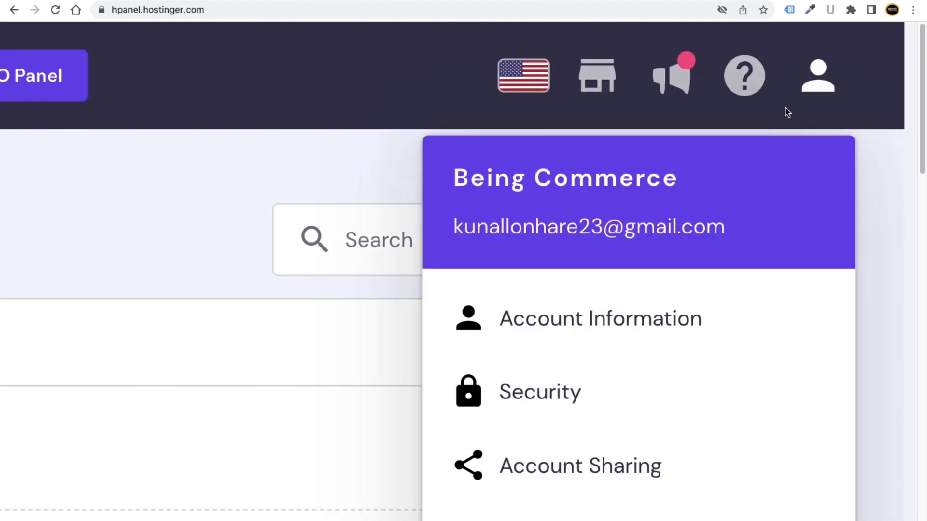
scroll(792, 116, "down", 3)
scroll(691, 211, "down", 3)
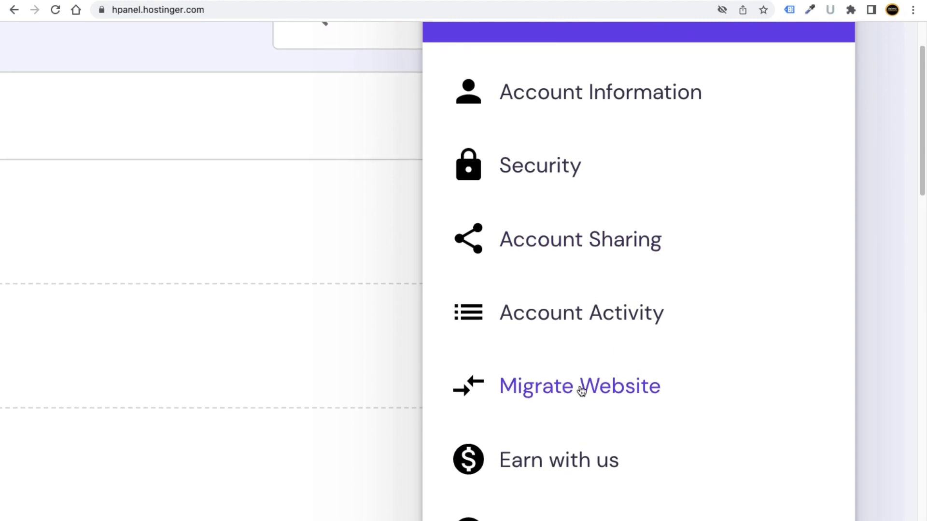
left_click(581, 390)
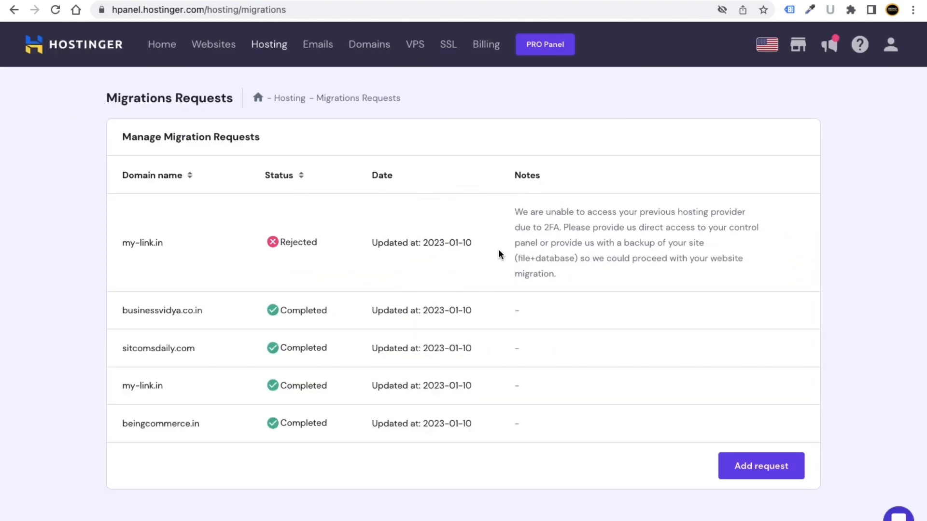
left_click(752, 457)
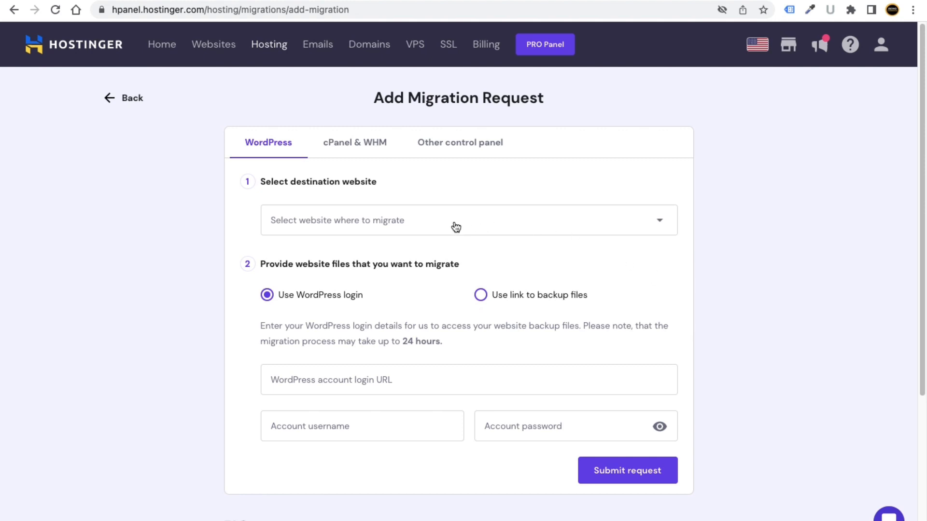
left_click(412, 226)
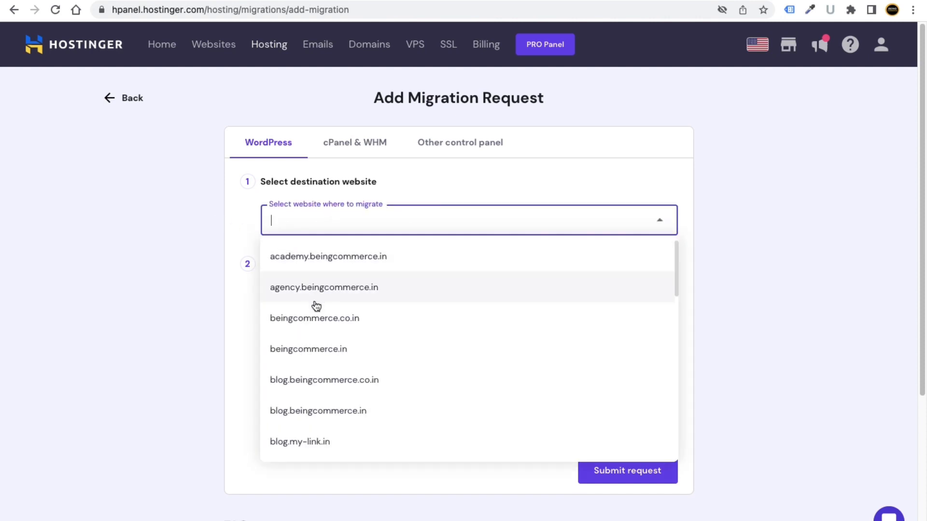
scroll(313, 304, "down", 6)
scroll(333, 353, "down", 5)
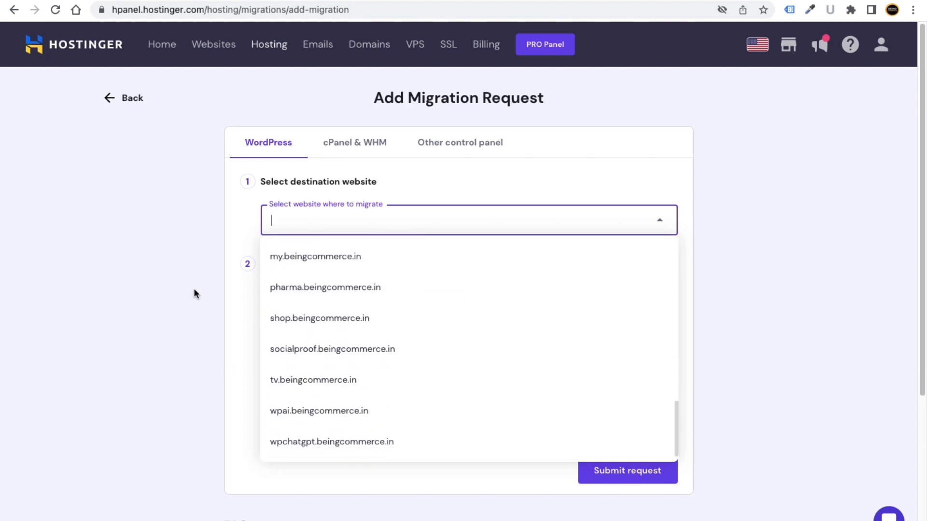
scroll(372, 321, "down", 5)
scroll(163, 186, "up", 5)
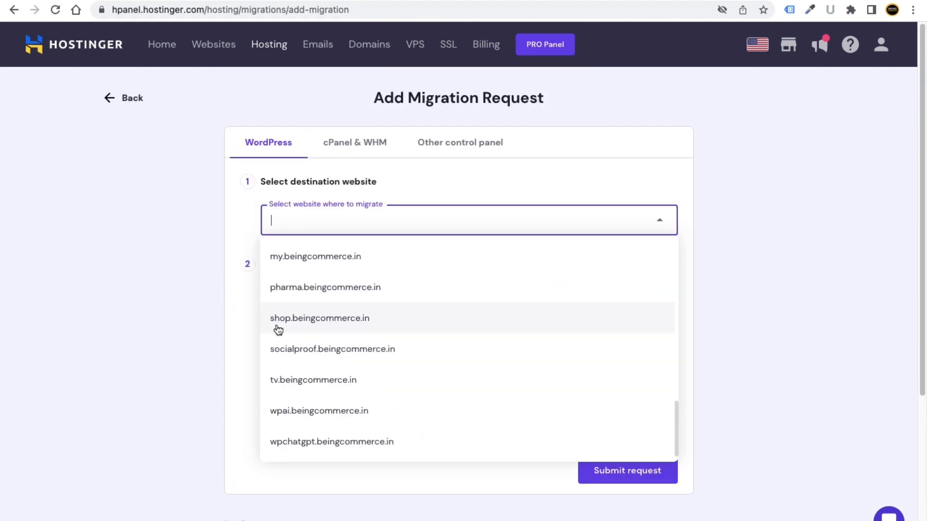
left_click(207, 309)
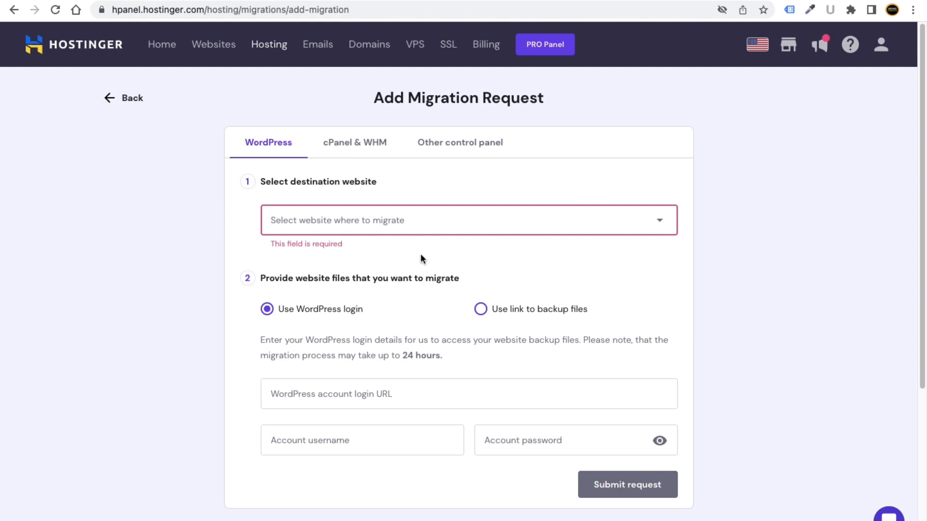
left_click(648, 226)
scroll(590, 302, "down", 15)
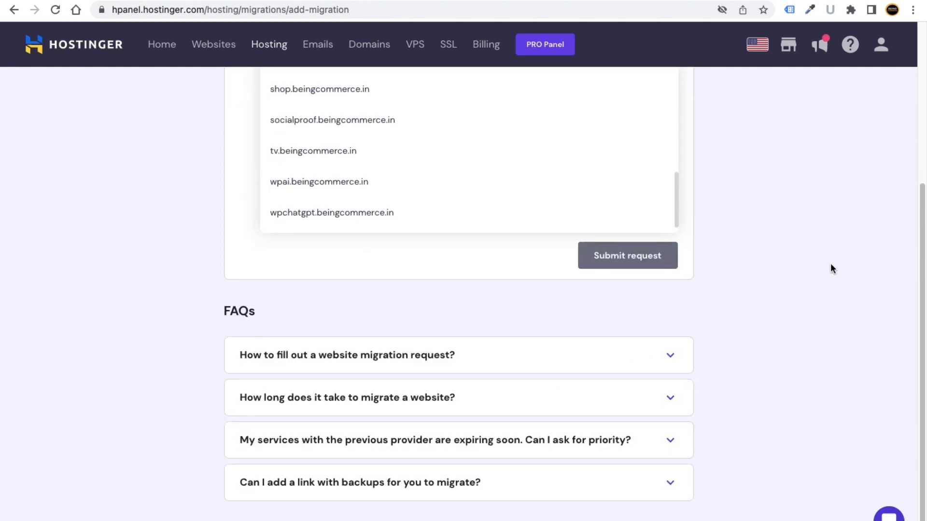
left_click(832, 258)
scroll(815, 248, "up", 5)
scroll(807, 258, "down", 3)
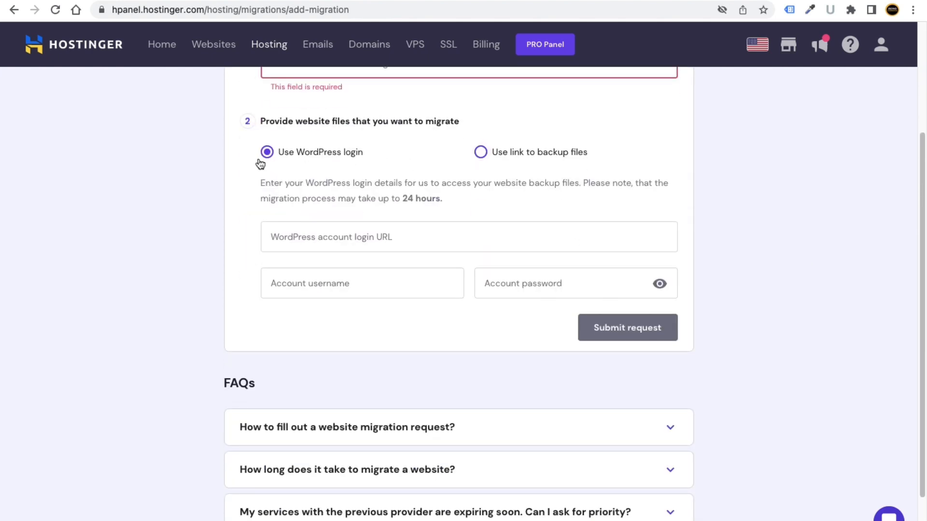
scroll(317, 237, "down", 1)
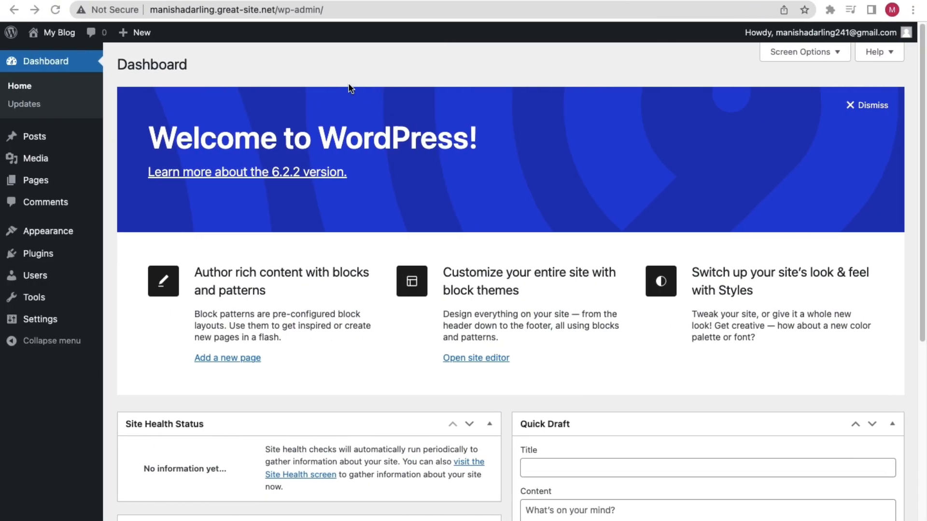
Copy the WordPress dashboard's wp-admin address from the browser address bar
left_click(368, 9)
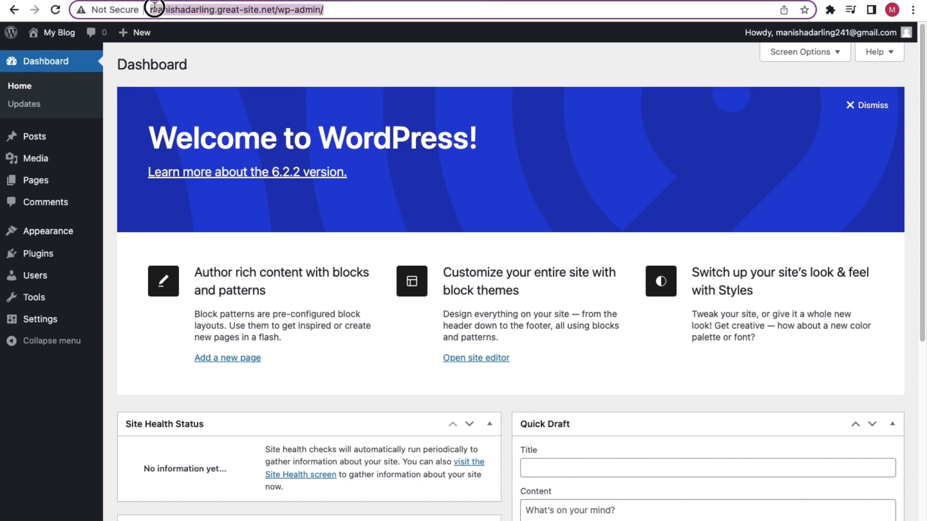
right_click(172, 16)
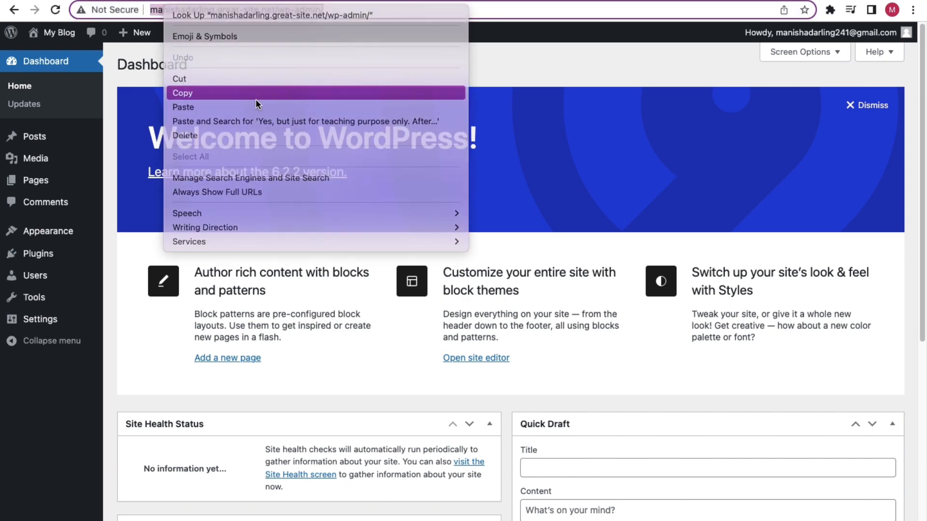
left_click(191, 92)
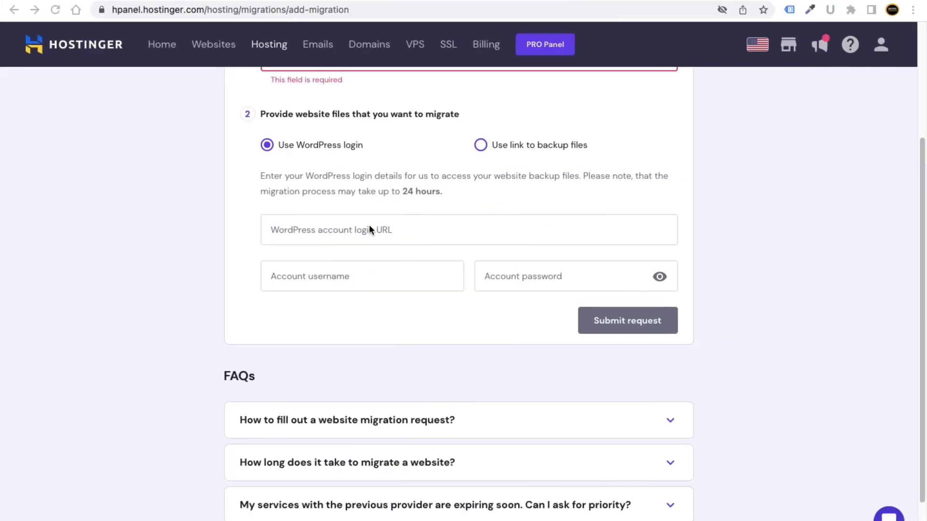
Paste the copied wp-admin address into the WordPress account login URL field
left_click(336, 229)
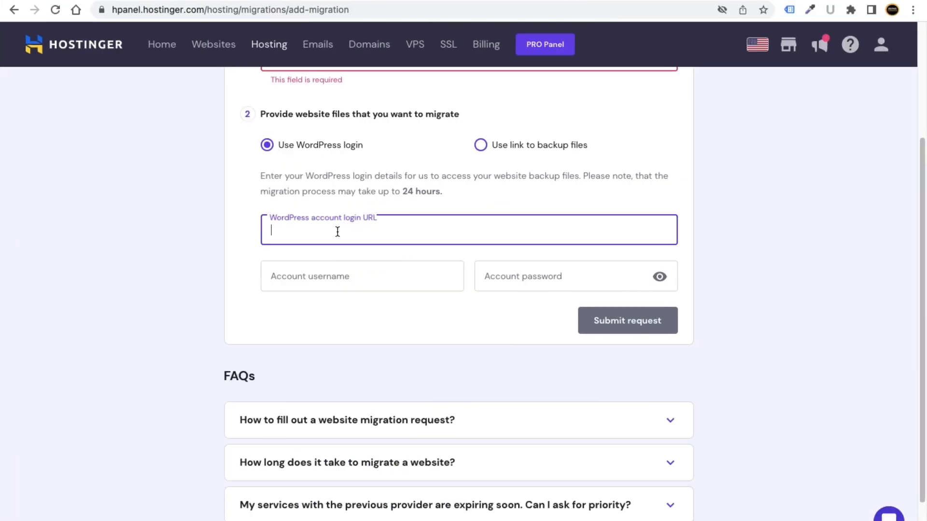
right_click(337, 230)
left_click(372, 324)
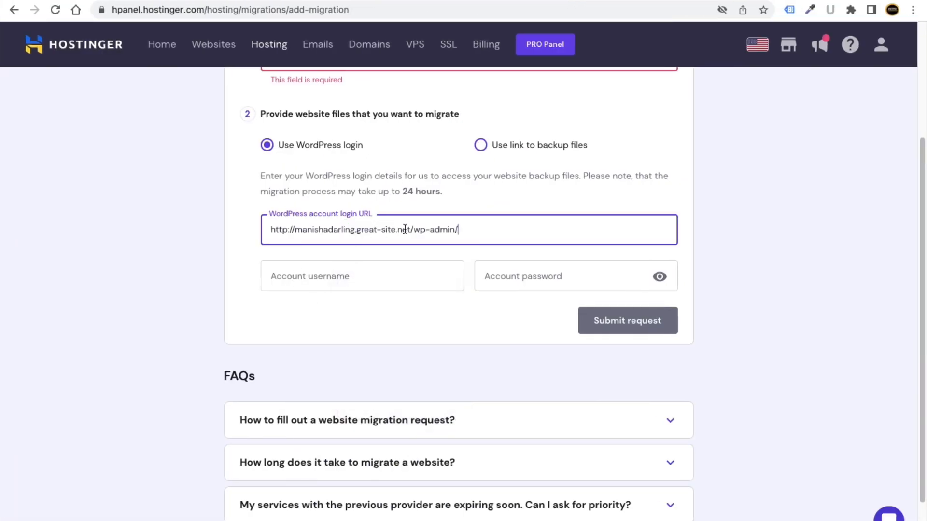
left_click_drag(474, 230, 414, 229)
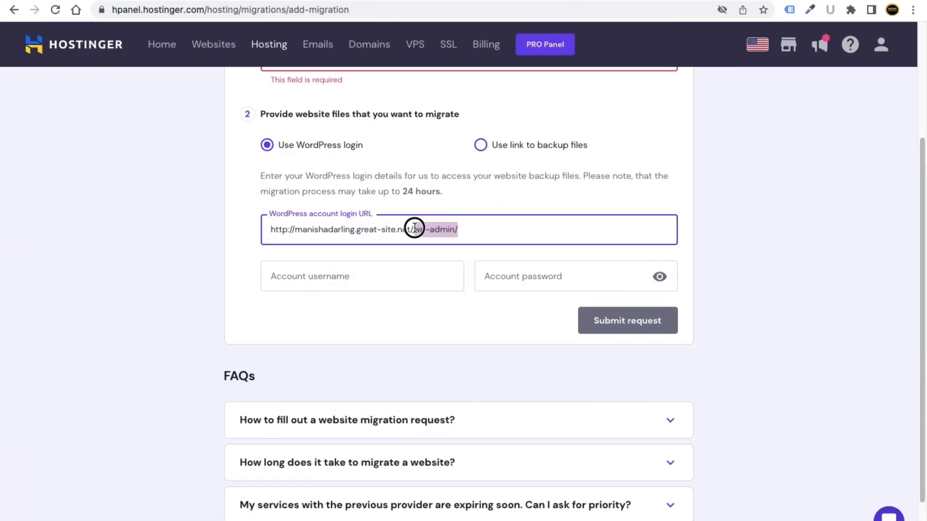
left_click_drag(484, 226, 416, 227)
left_click(163, 259)
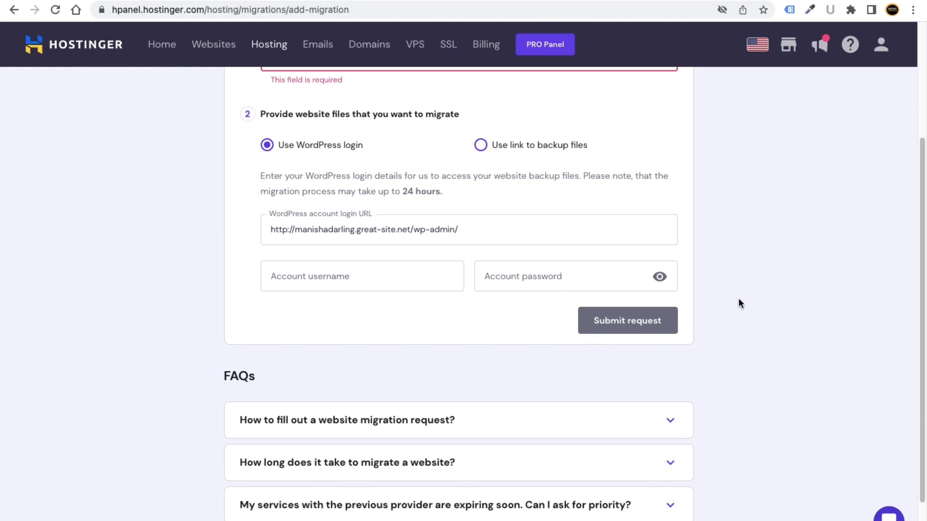
Review the migration form, then bring up Hostinger's help and chat support
scroll(738, 299, "down", 2)
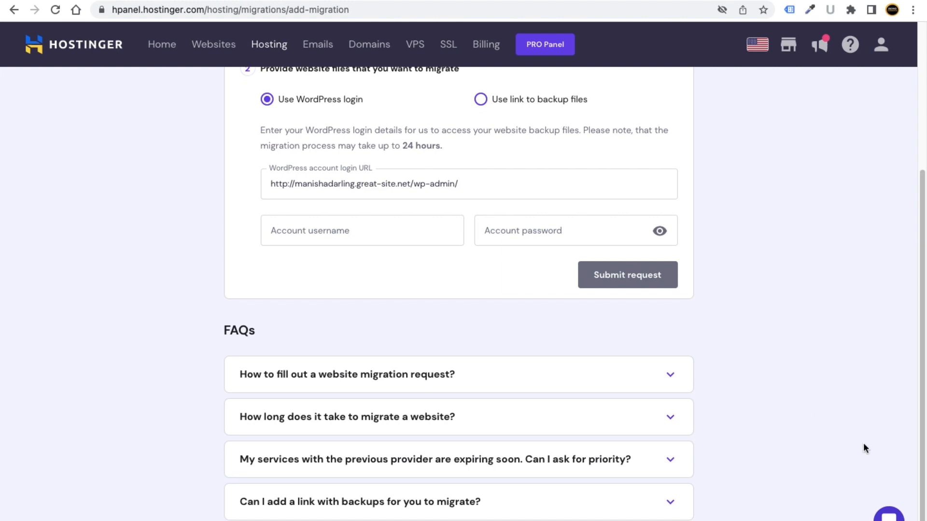
scroll(895, 515, "up", 5)
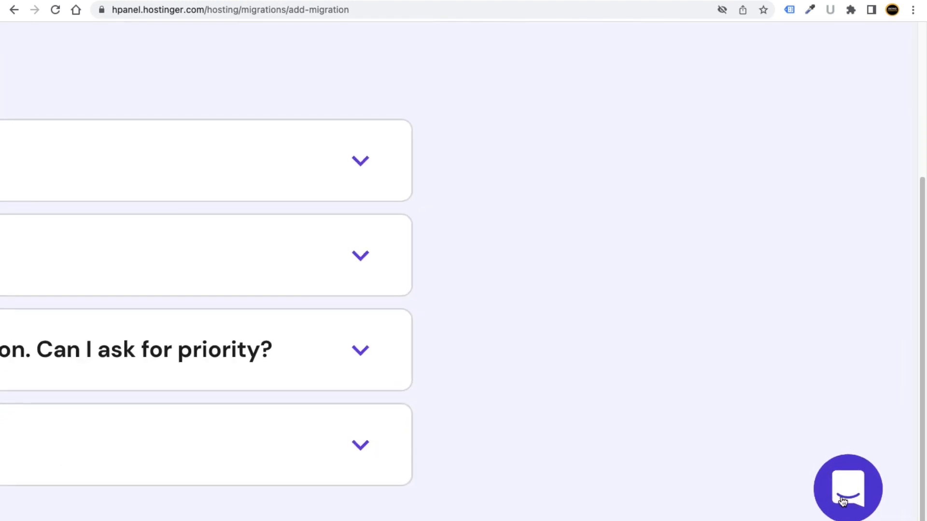
left_click(846, 503)
Start a new support message on the 'Transfer, setup or restore your site' topic
scroll(412, 328, "down", 8)
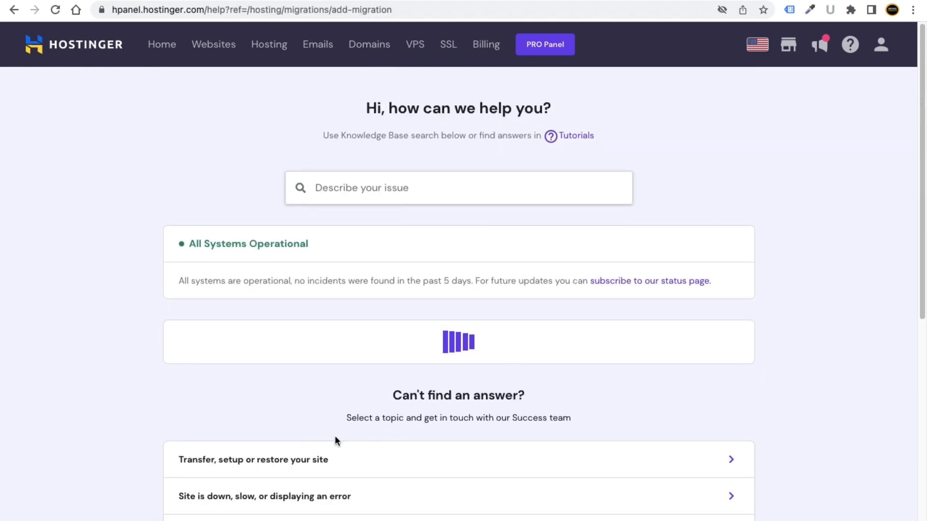
scroll(341, 432, "down", 8)
left_click(275, 411)
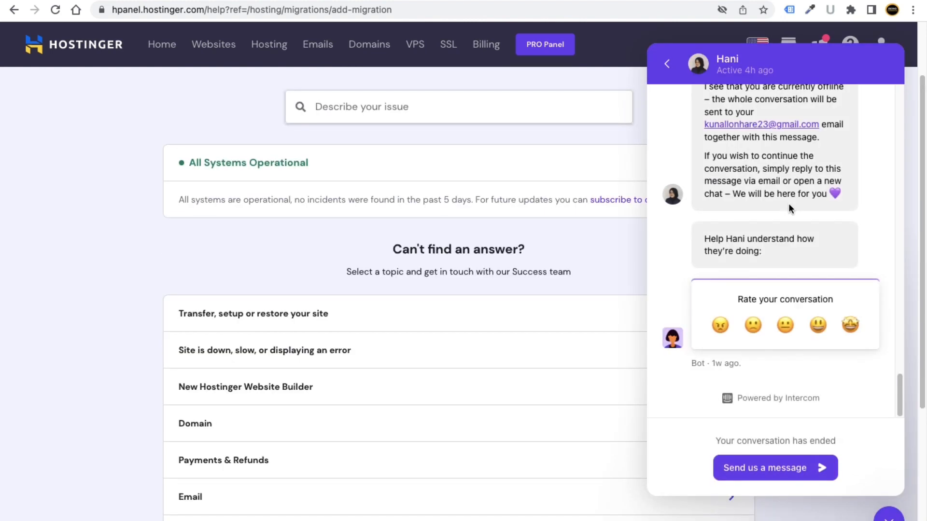
left_click(667, 64)
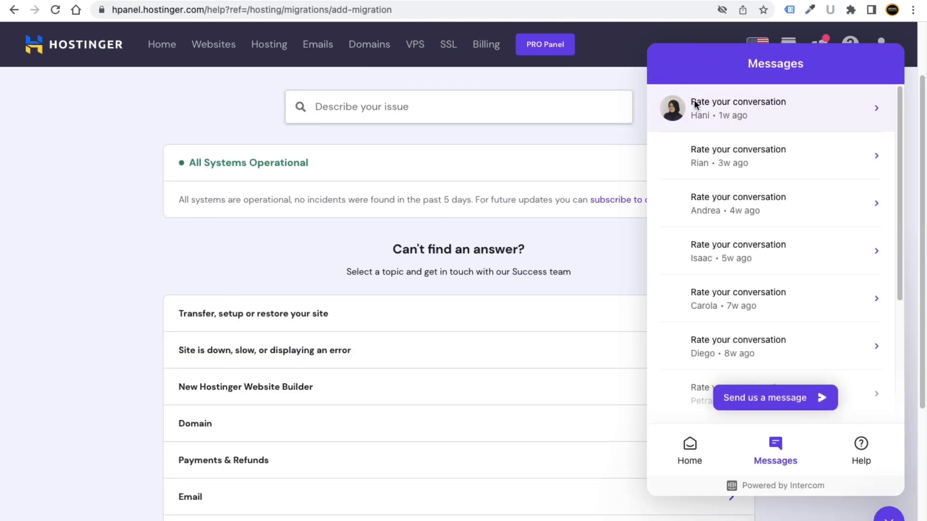
left_click(681, 464)
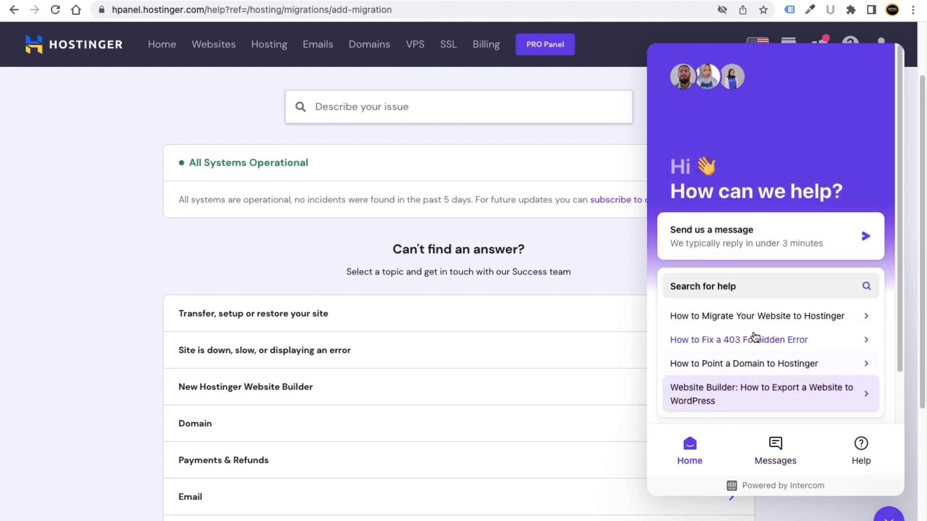
left_click(866, 239)
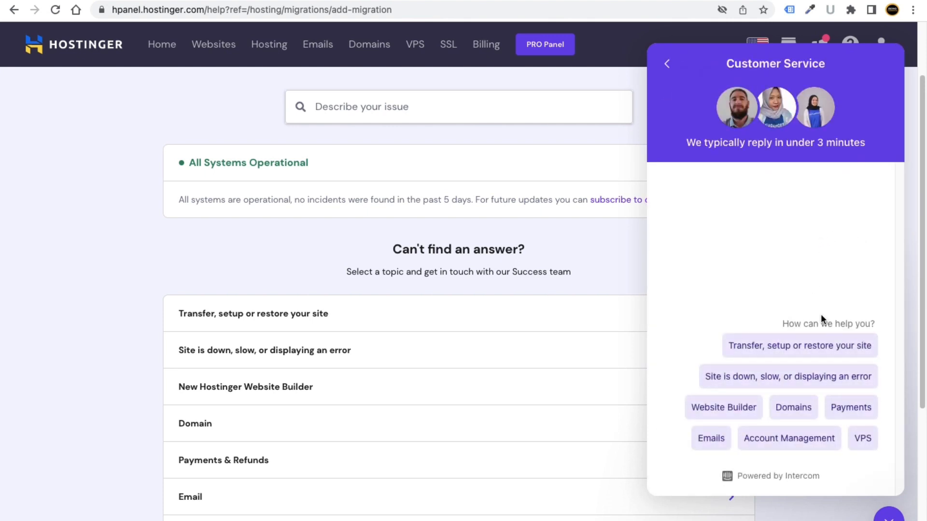
left_click(776, 352)
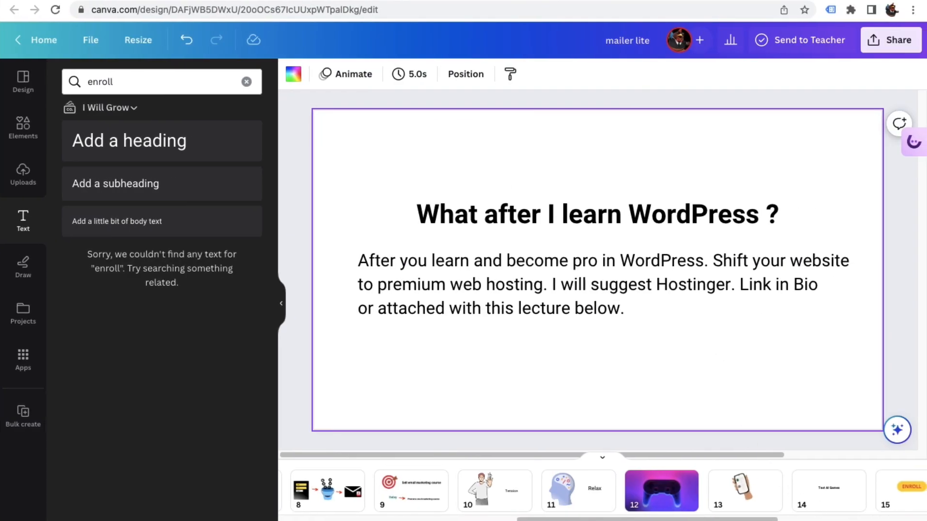
Present the 'What after I learn WordPress ?' Canva slide full screen
left_click(864, 520)
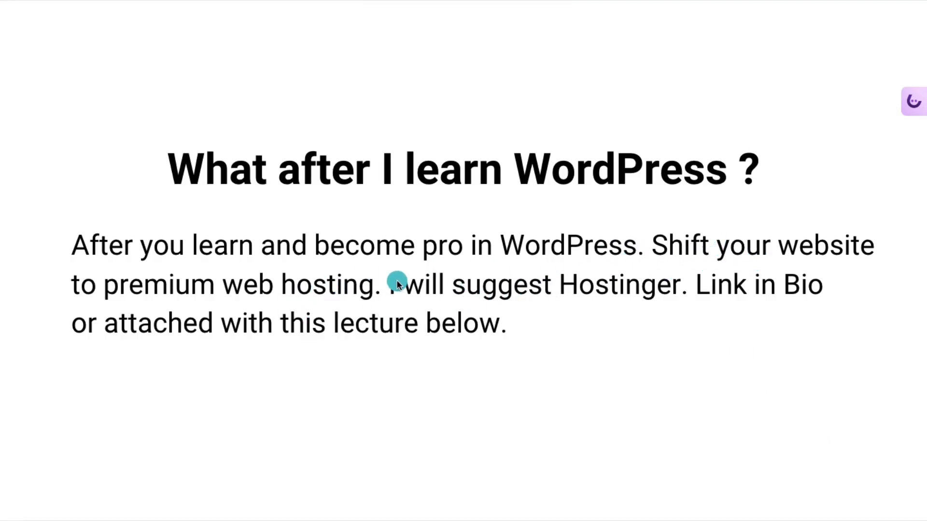
key("ctrl+Left")
key("ctrl+Right")
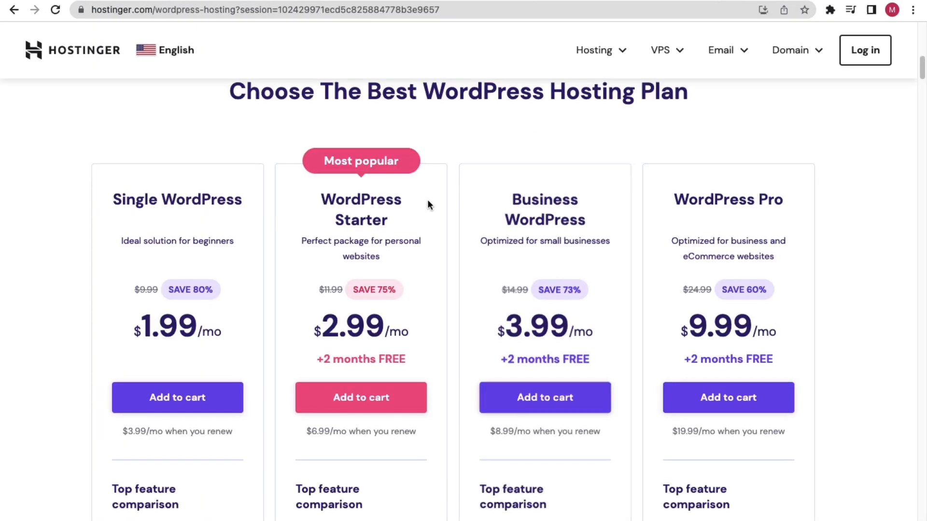
Review Hostinger's WordPress hosting plans ($1.99/mo to $9.99/mo), then move to the kukucourses.com tab
scroll(251, 284, "up", 12)
scroll(241, 293, "down", 2)
scroll(244, 295, "up", 4)
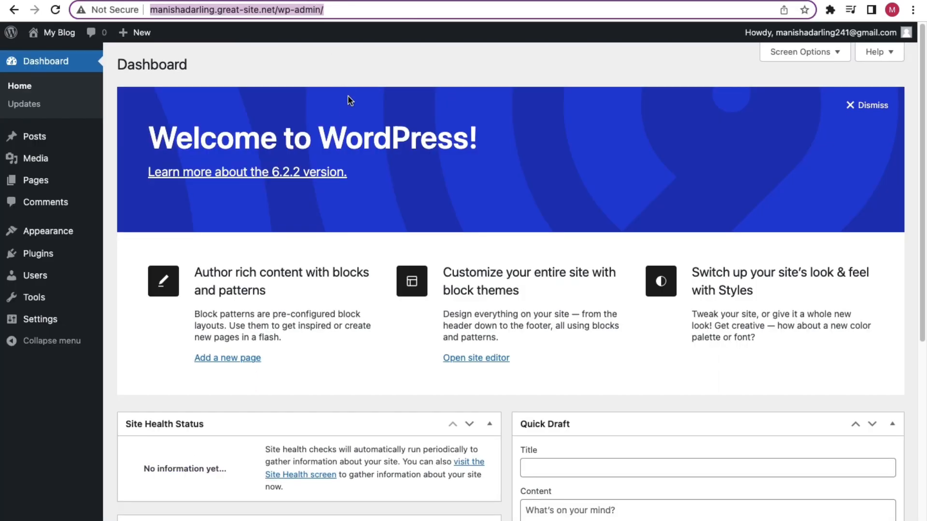
left_click(351, 85)
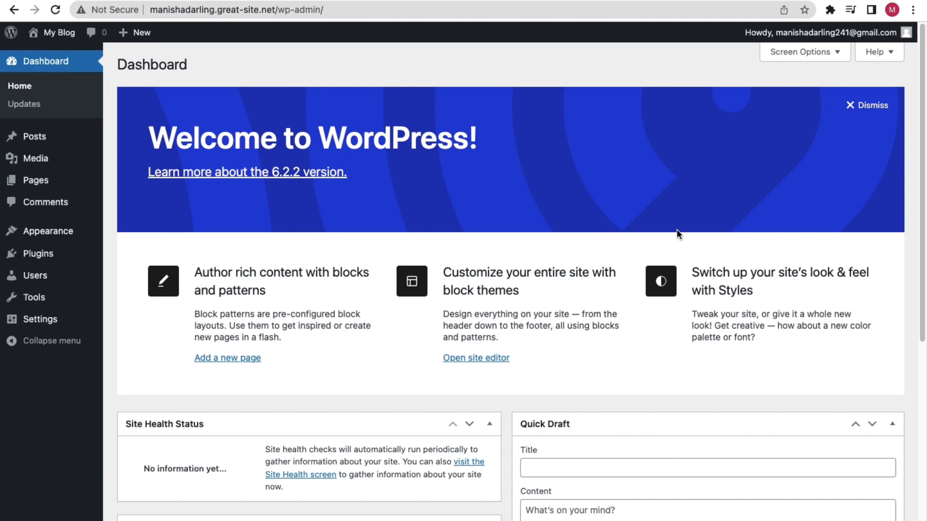
scroll(415, 415, "down", 7)
scroll(405, 413, "up", 7)
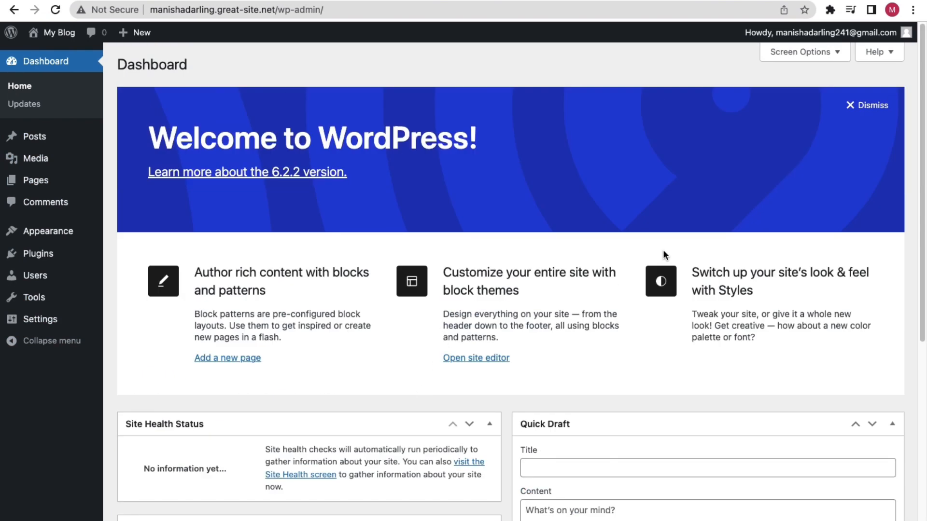
left_click(720, 1)
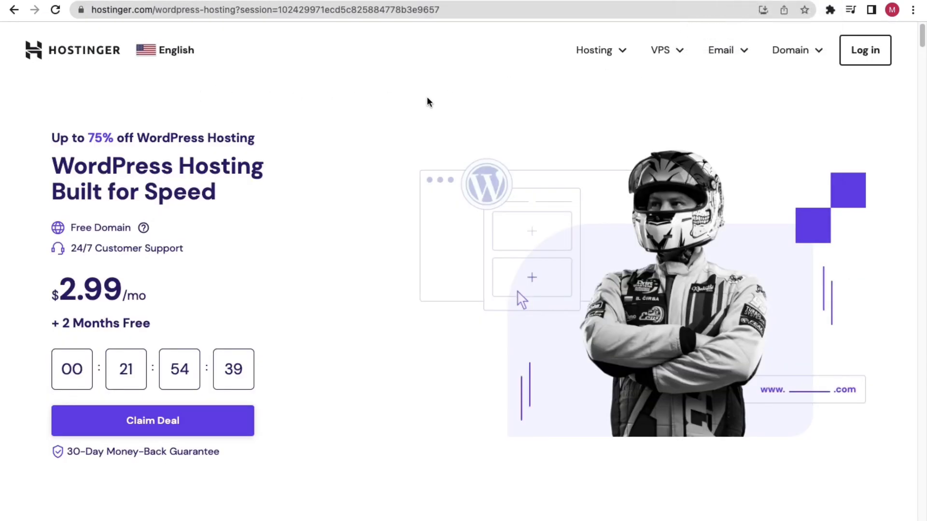
left_click(637, 2)
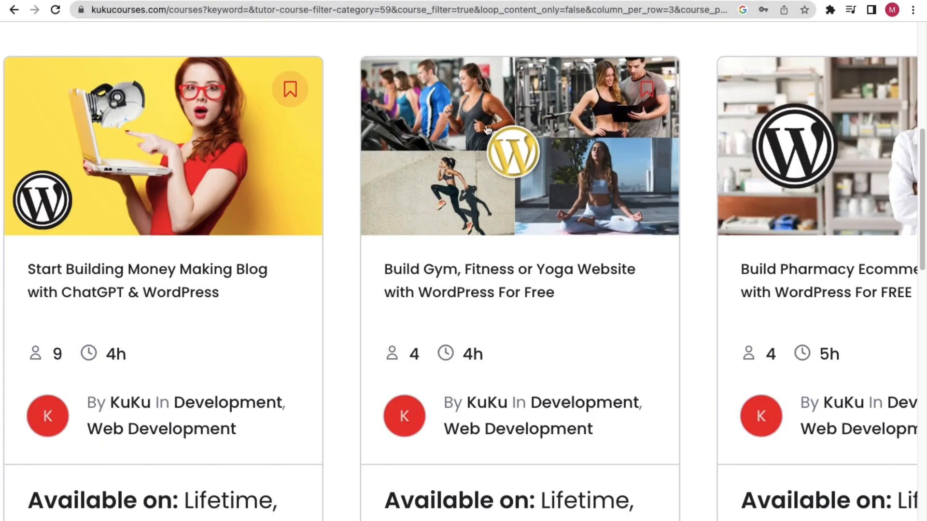
Zoom out and clear the Web Development category filter to browse all courses
key("ctrl+minus")
key("ctrl+minus")
scroll(346, 210, "up", 5)
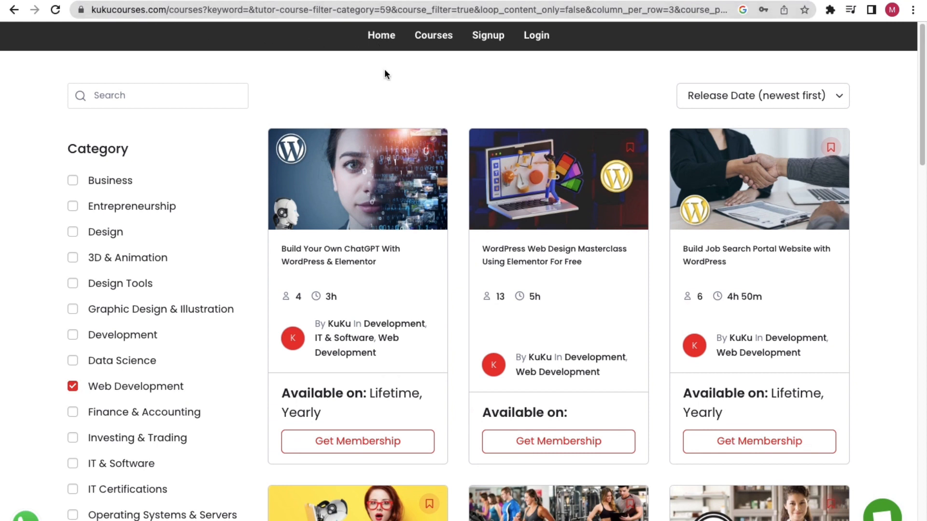
left_click(73, 384)
scroll(130, 199, "down", 1)
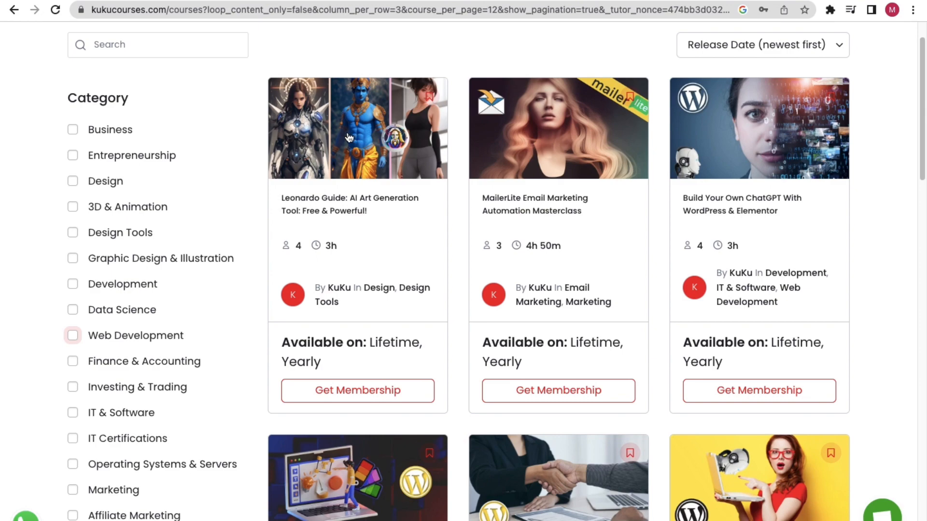
scroll(350, 137, "up", 5)
scroll(363, 152, "down", 1)
scroll(363, 153, "down", 4)
scroll(343, 294, "down", 10)
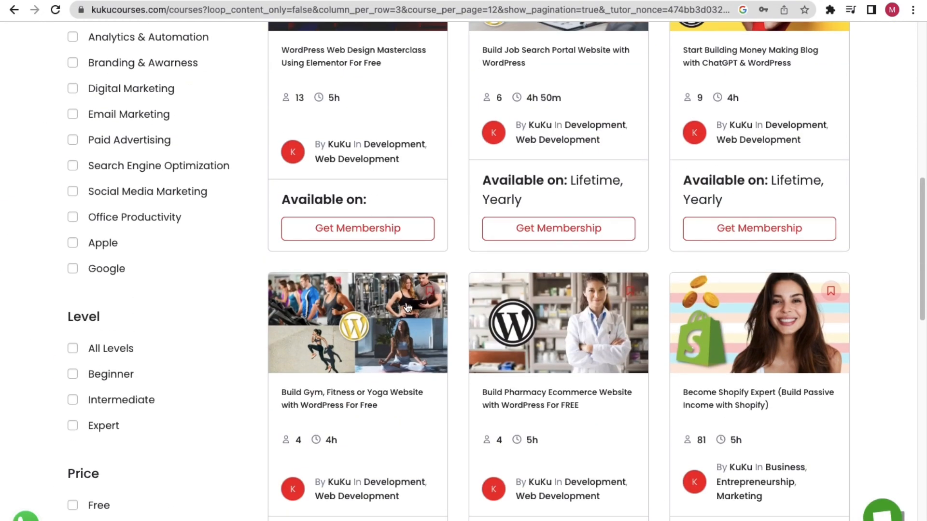
scroll(401, 307, "down", 4)
scroll(381, 301, "up", 8)
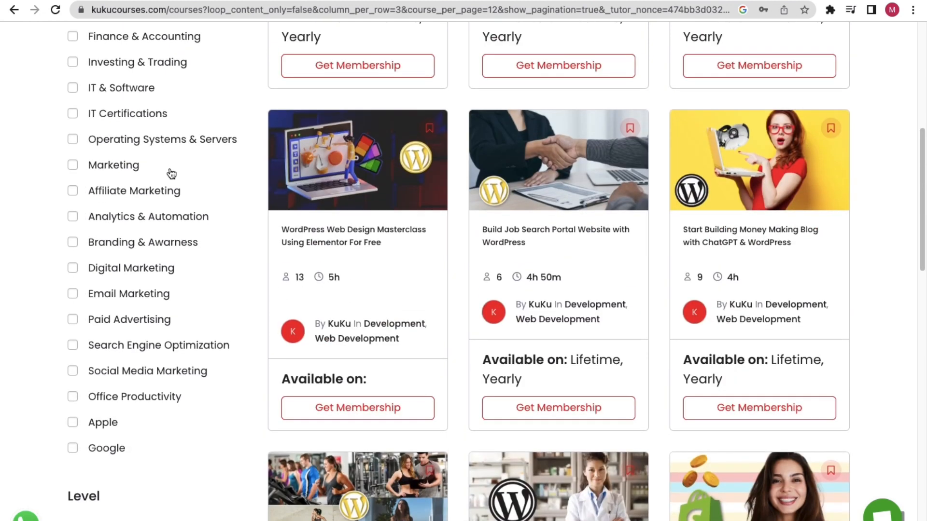
scroll(170, 172, "up", 1)
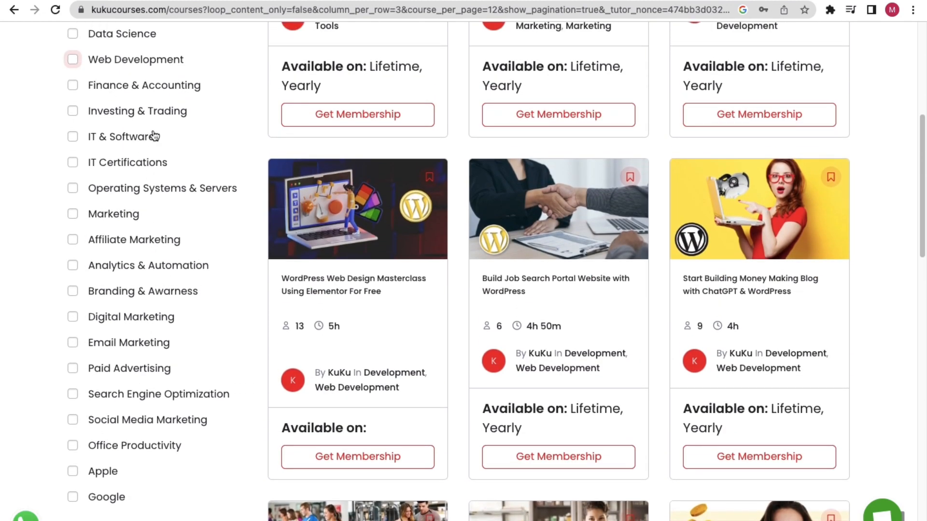
scroll(152, 139, "up", 7)
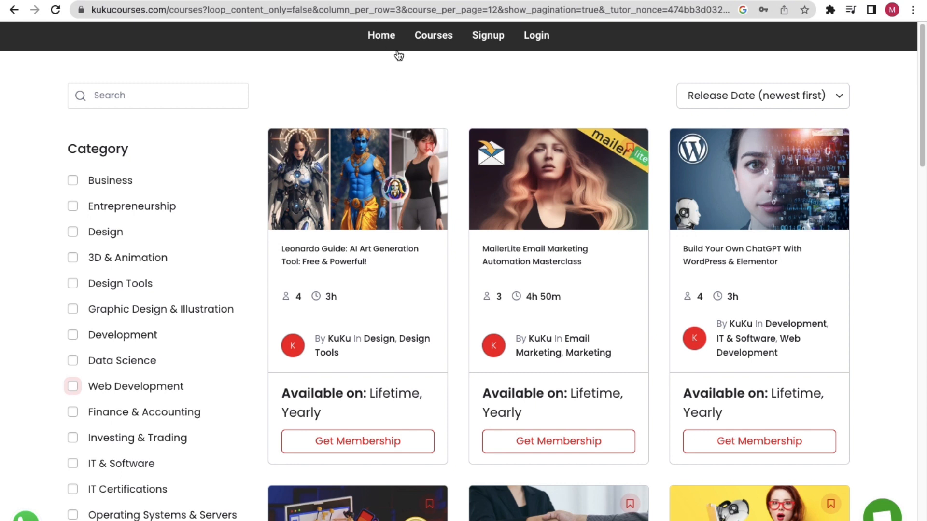
Go to the kukucourses.com home page advertising 70+ courses from $20/year
left_click(383, 36)
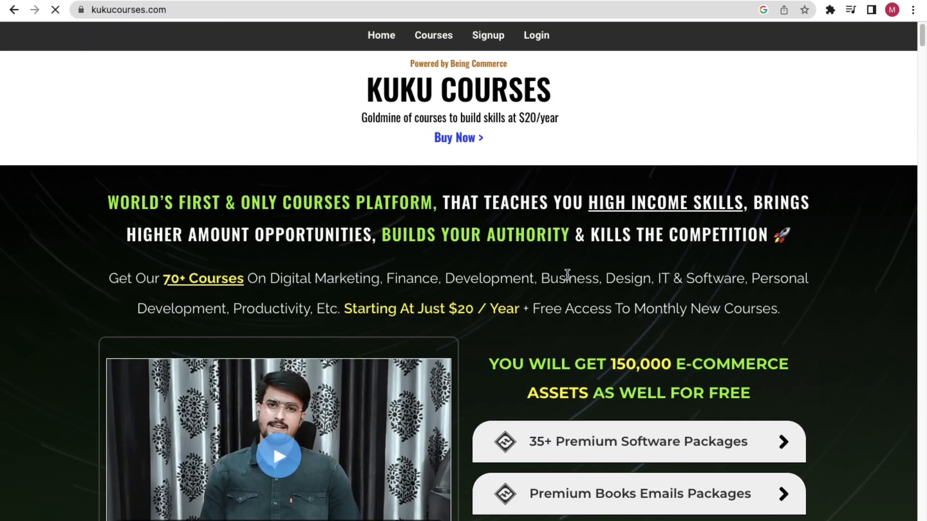
scroll(713, 356, "down", 7)
scroll(695, 188, "up", 4)
scroll(675, 101, "up", 1)
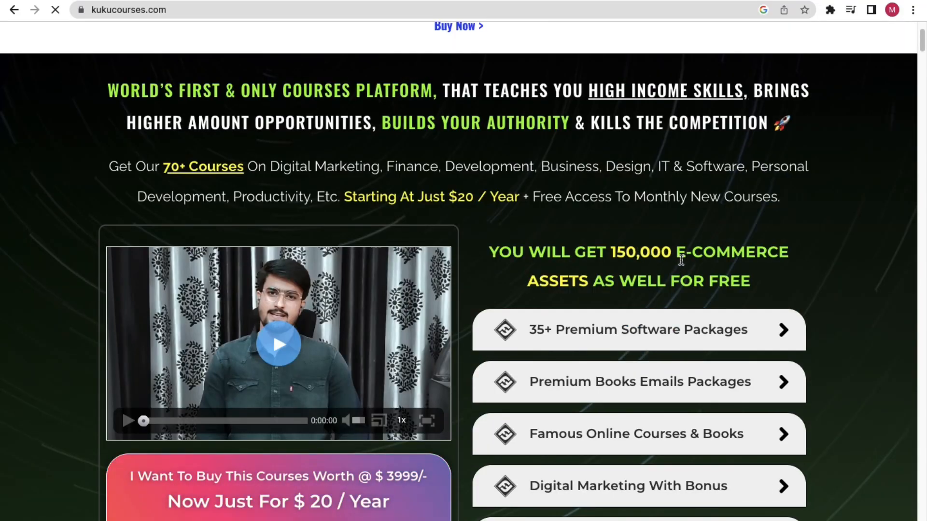